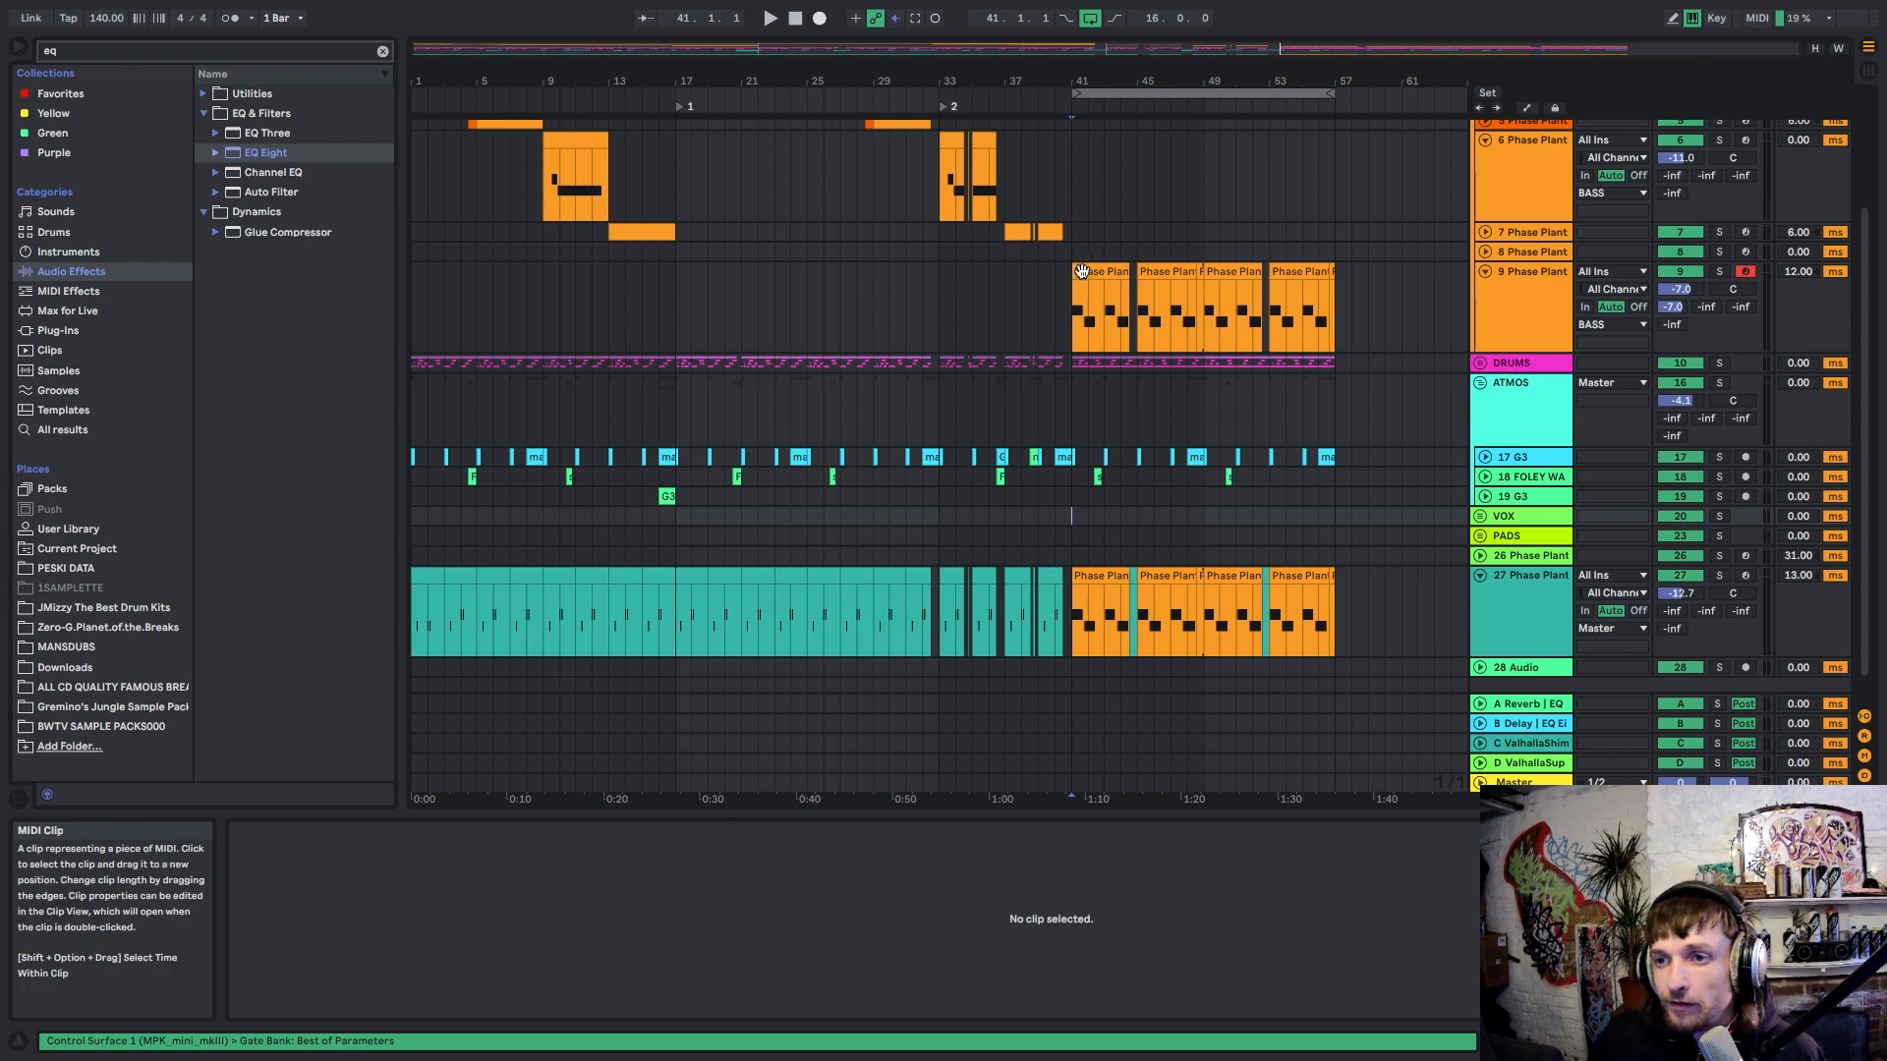
# Step: View the notes of the first clip on the 9 Phase Plant track, and play the arrangement from just before bar 41
pyautogui.click(1128, 310)
pyautogui.click(610, 872)
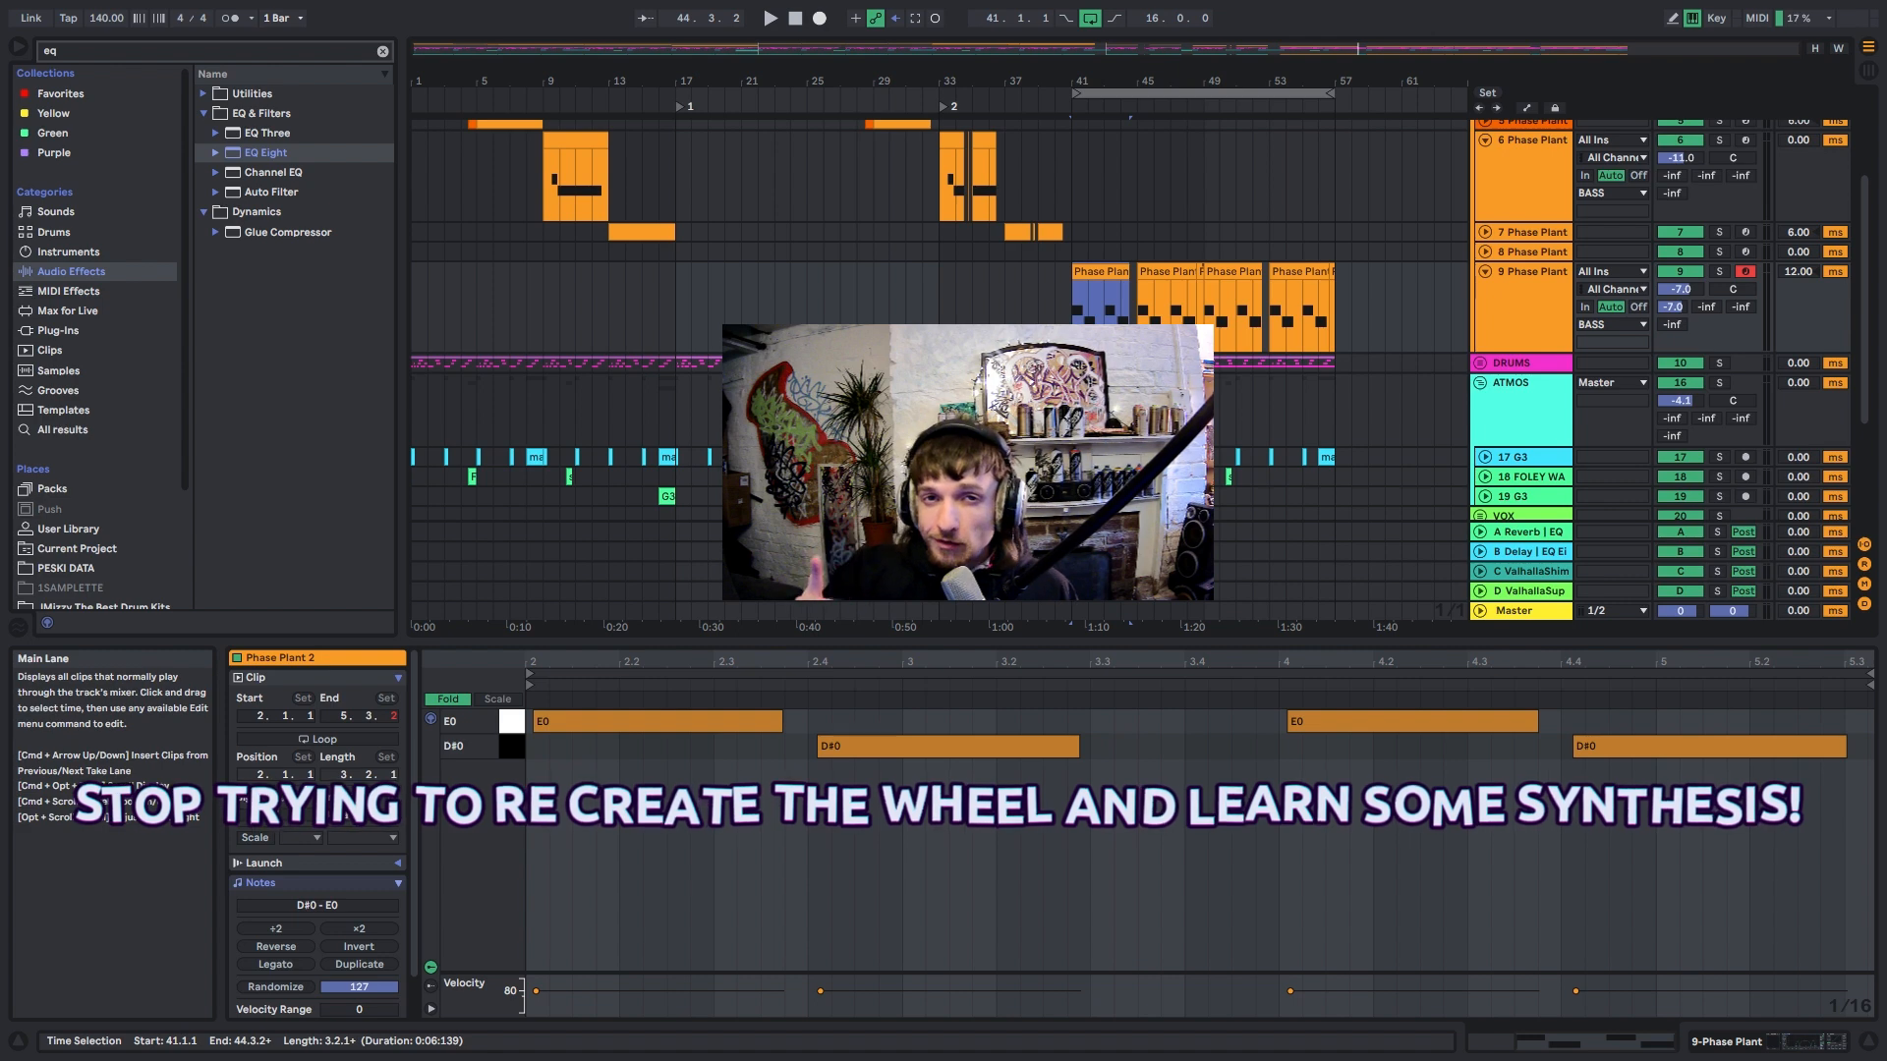
pyautogui.click(1069, 212)
pyautogui.press('space')
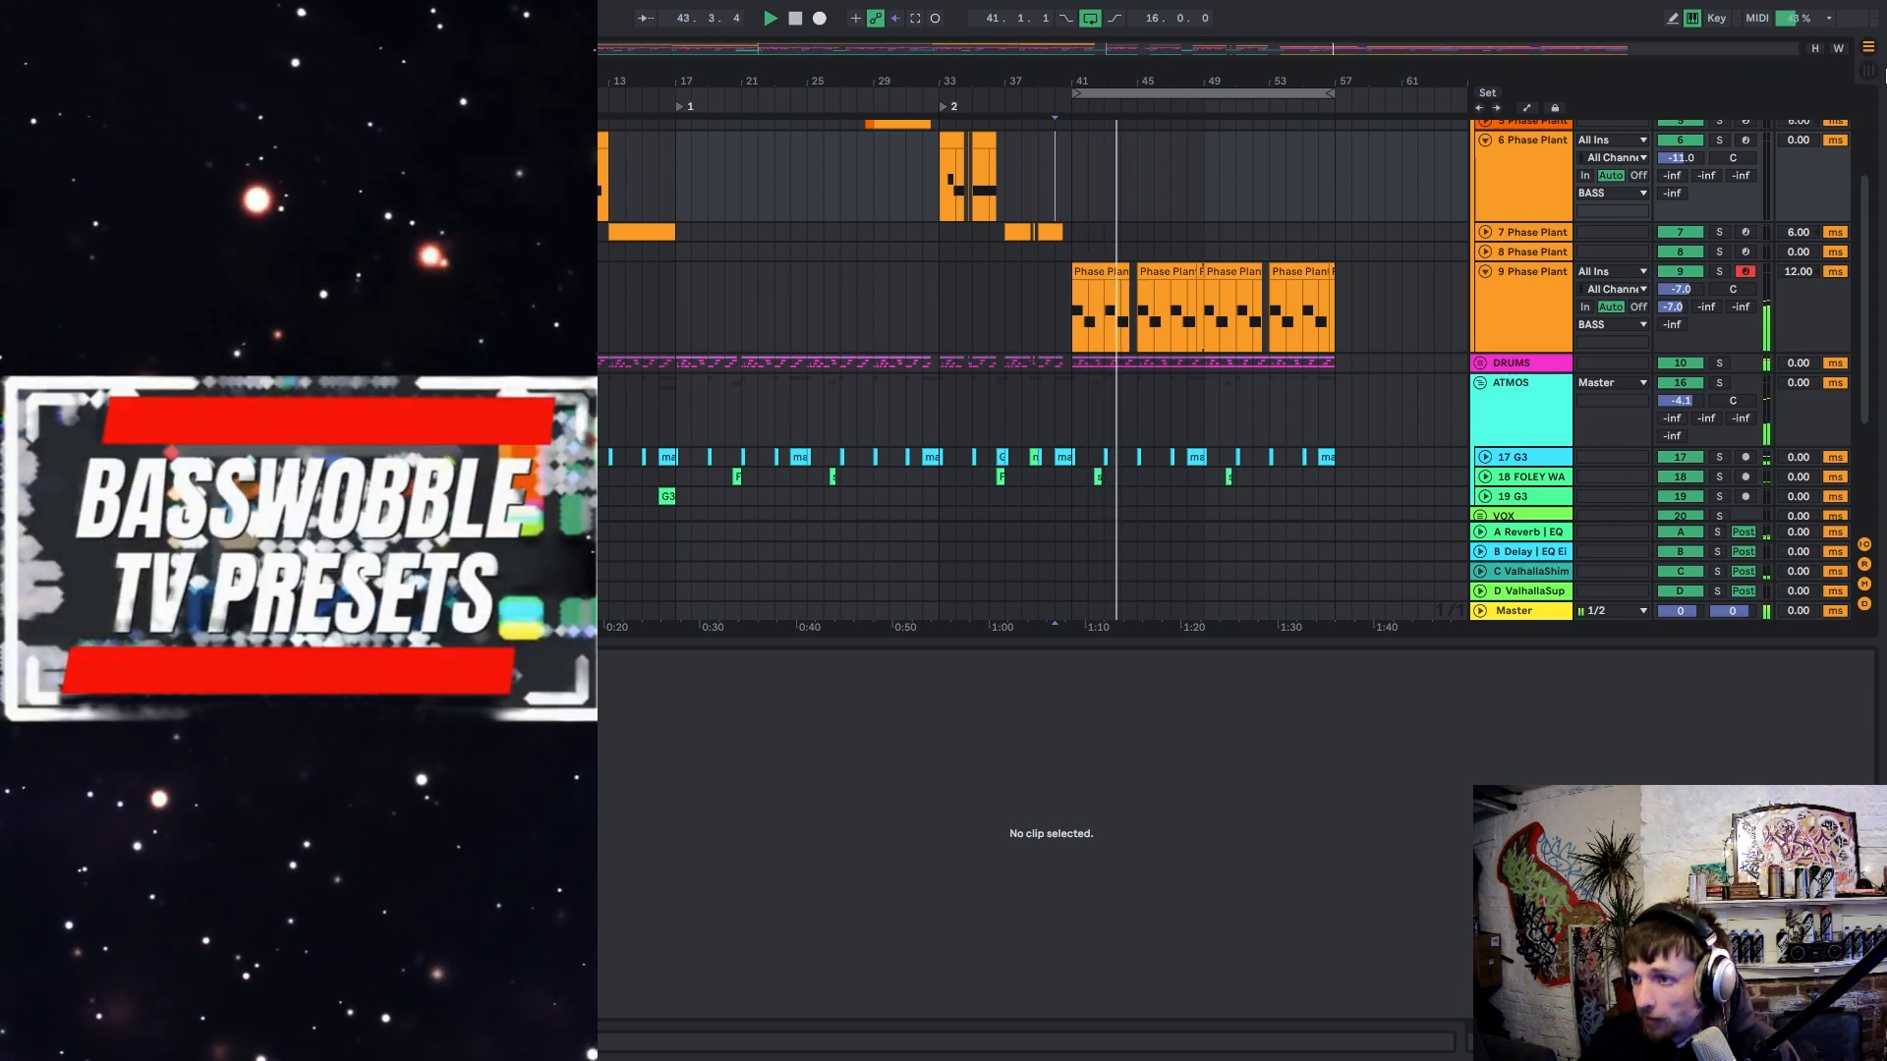
# Step: Raise the volume of the 9 Phase Plant track to -5.0 dB during playback
pyautogui.click(1683, 290)
pyautogui.press('Up')
pyautogui.press('Up')
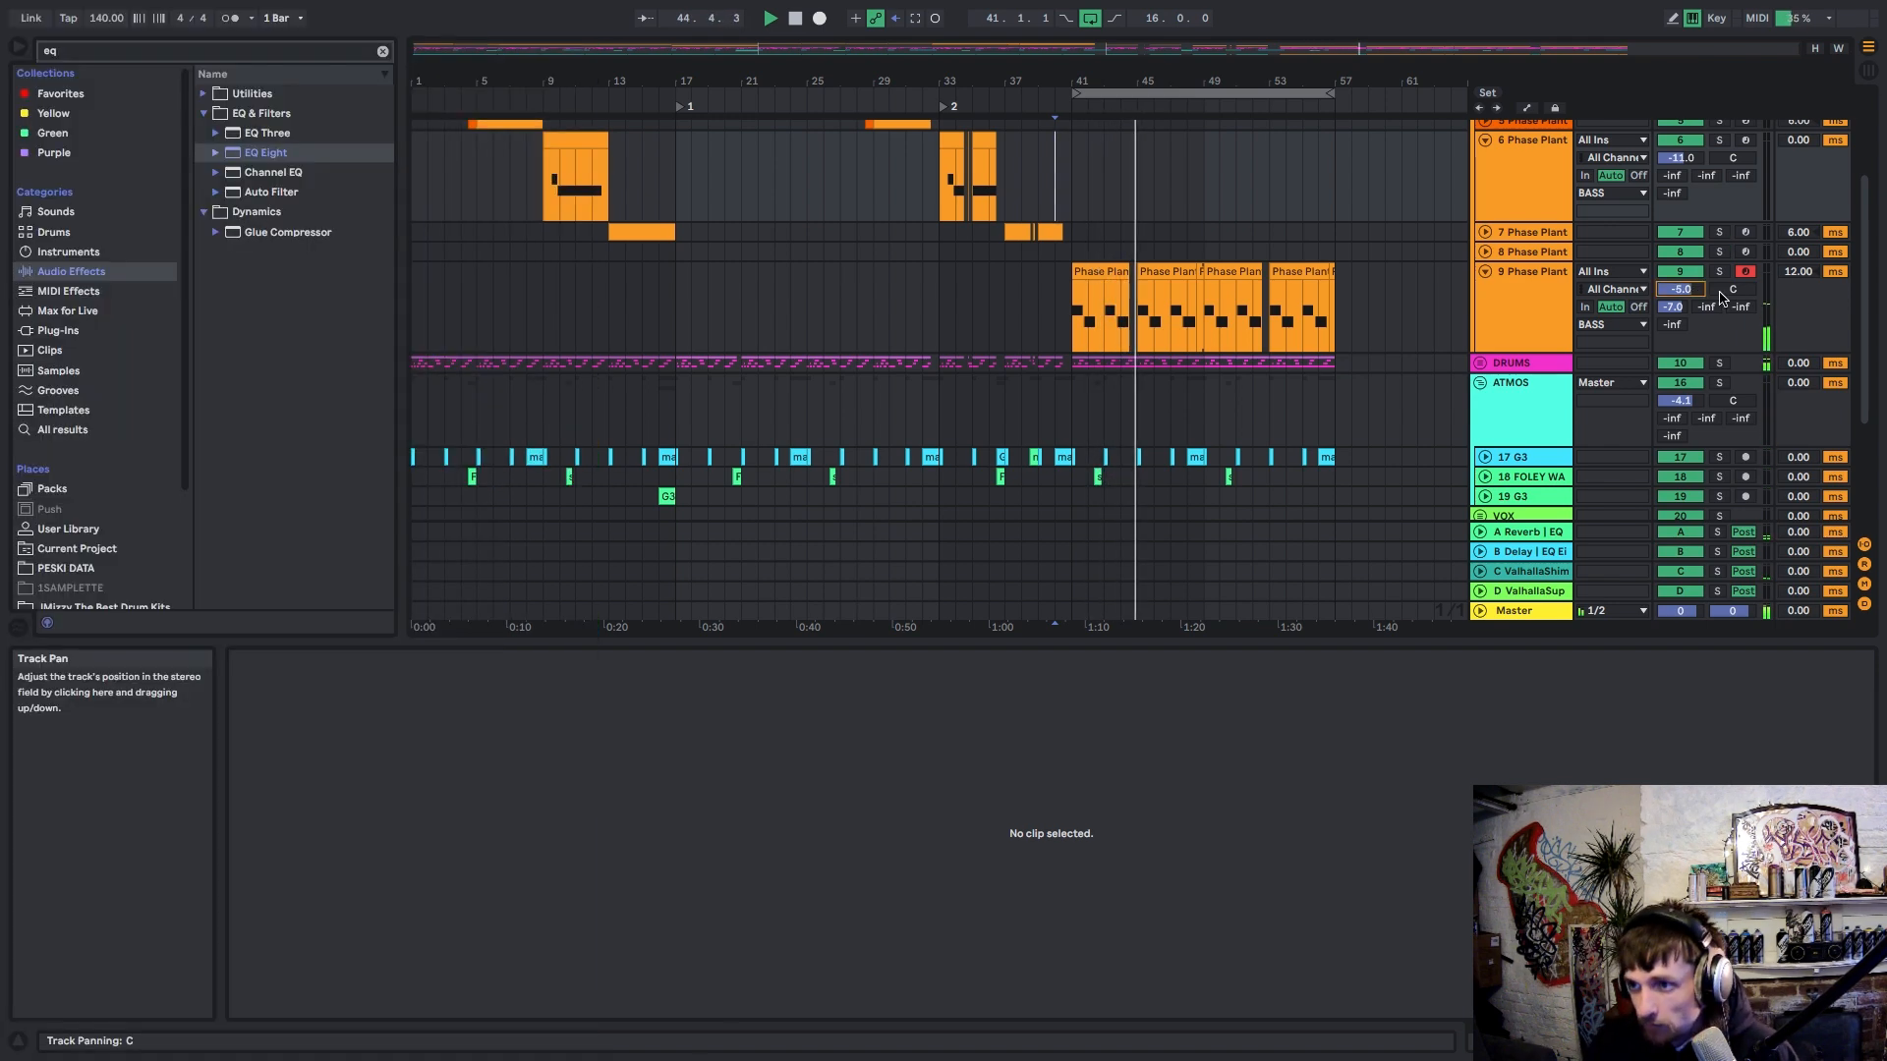
# Step: Show the 9 Phase Plant track's C-ValhallaShimmer send automation and duplicate bars 41 to 49 over the following eight bars
pyautogui.click(1740, 308)
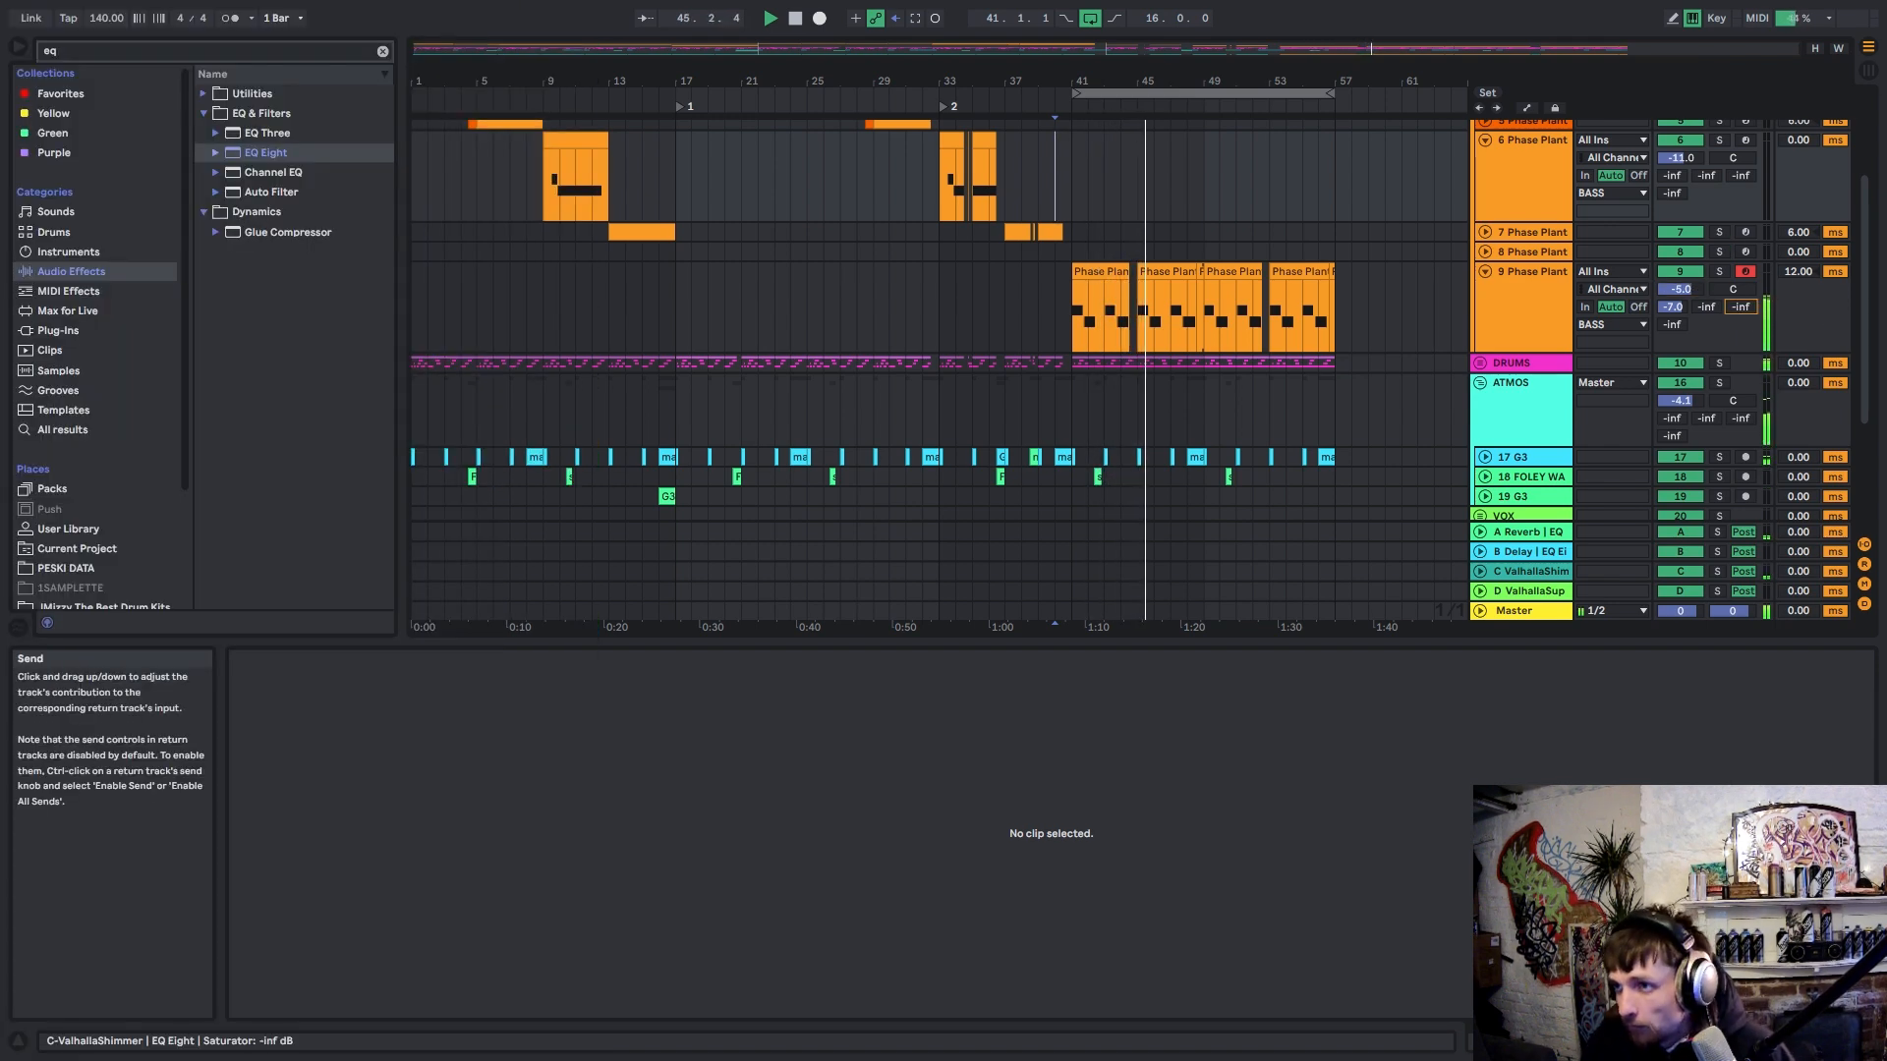
pyautogui.click(1527, 108)
pyautogui.moveTo(1196, 286); pyautogui.dragTo(1066, 346)
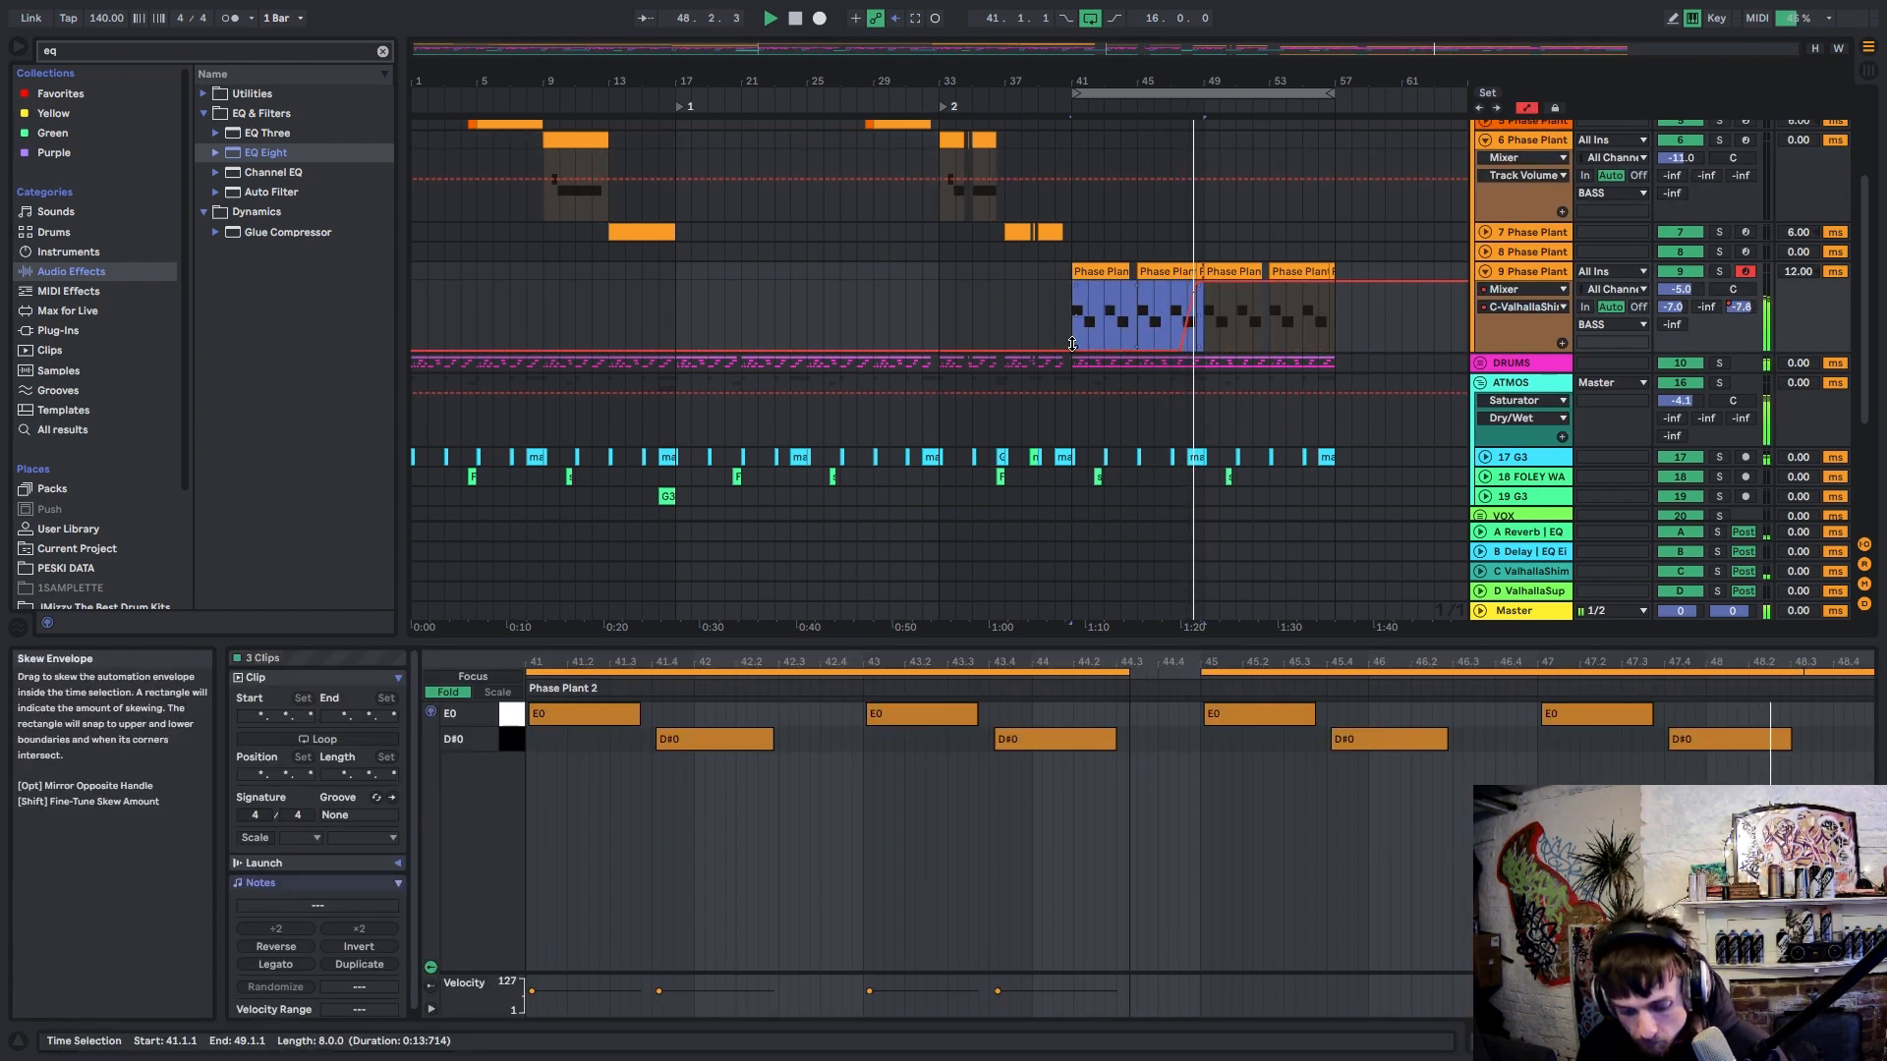
pyautogui.press('super+d')
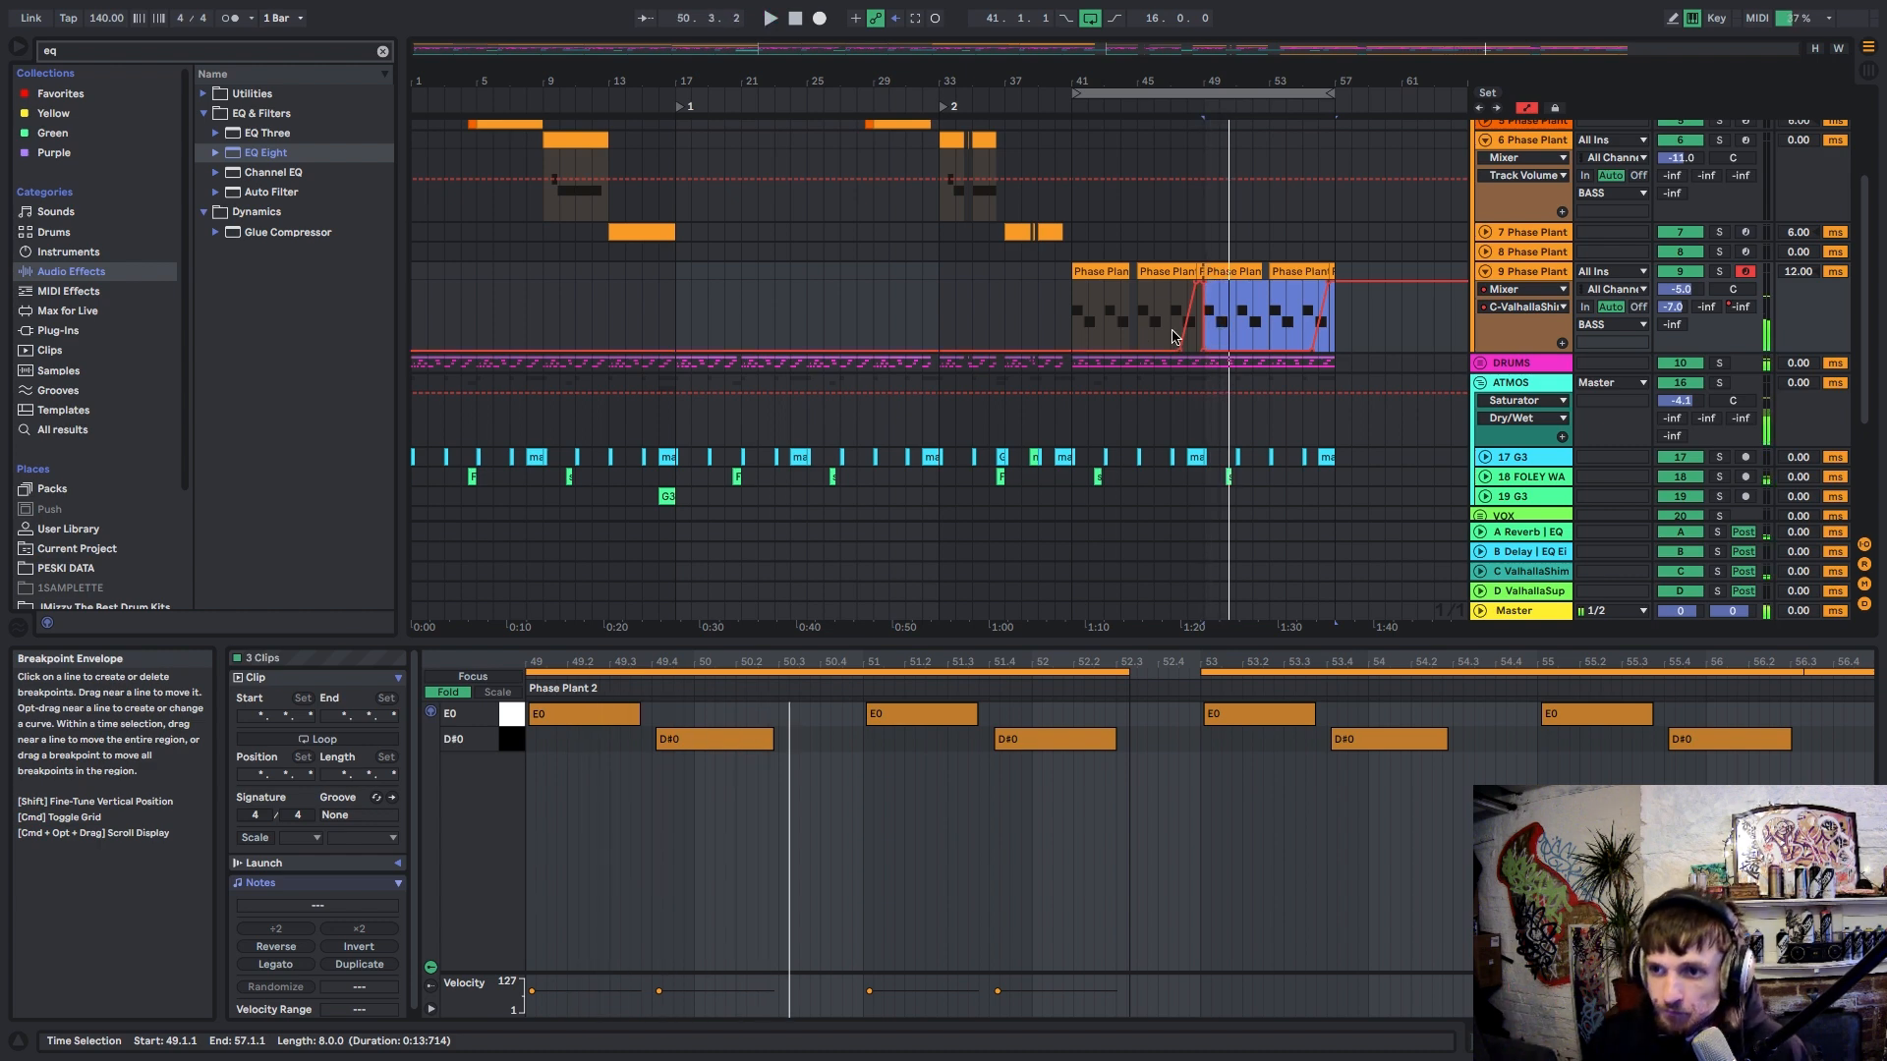
# Step: Audition the 9 Phase Plant track's device chain by bypassing and re-enabling its Saturator and EQ Eight
pyautogui.click(1531, 279)
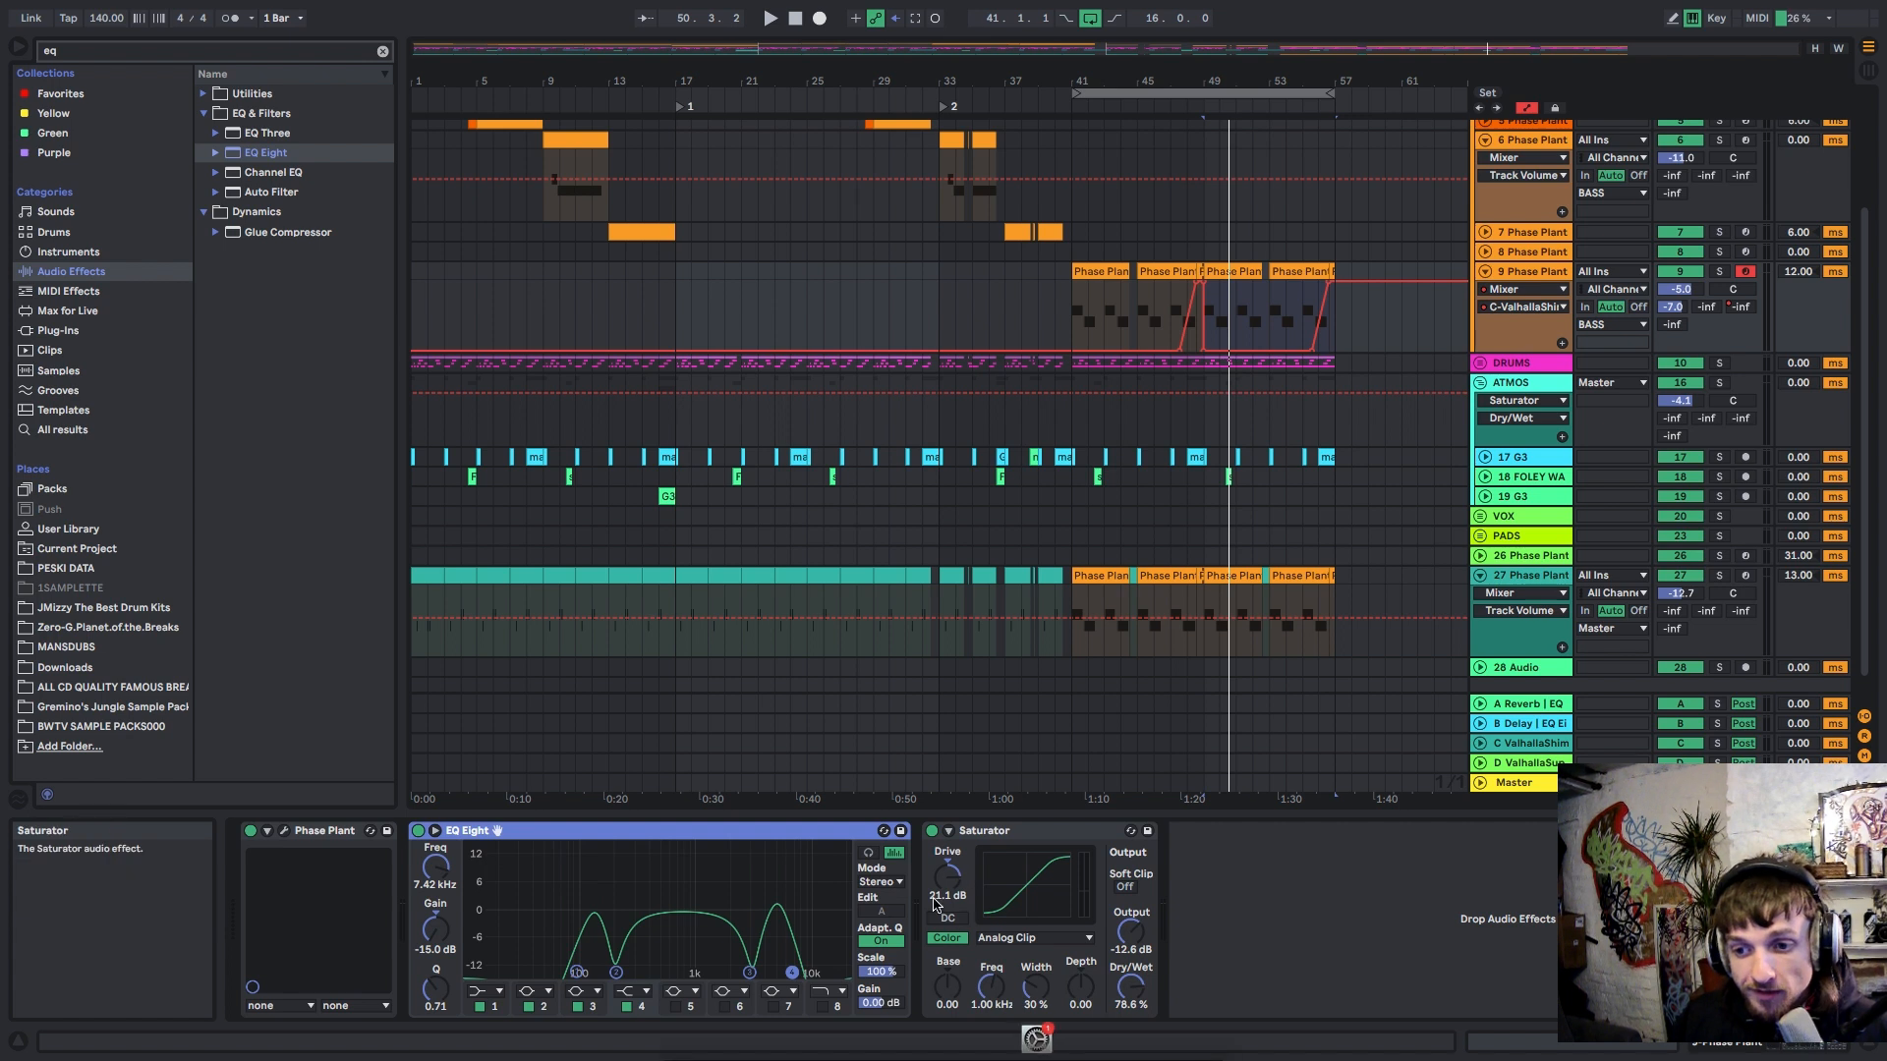
pyautogui.click(932, 831)
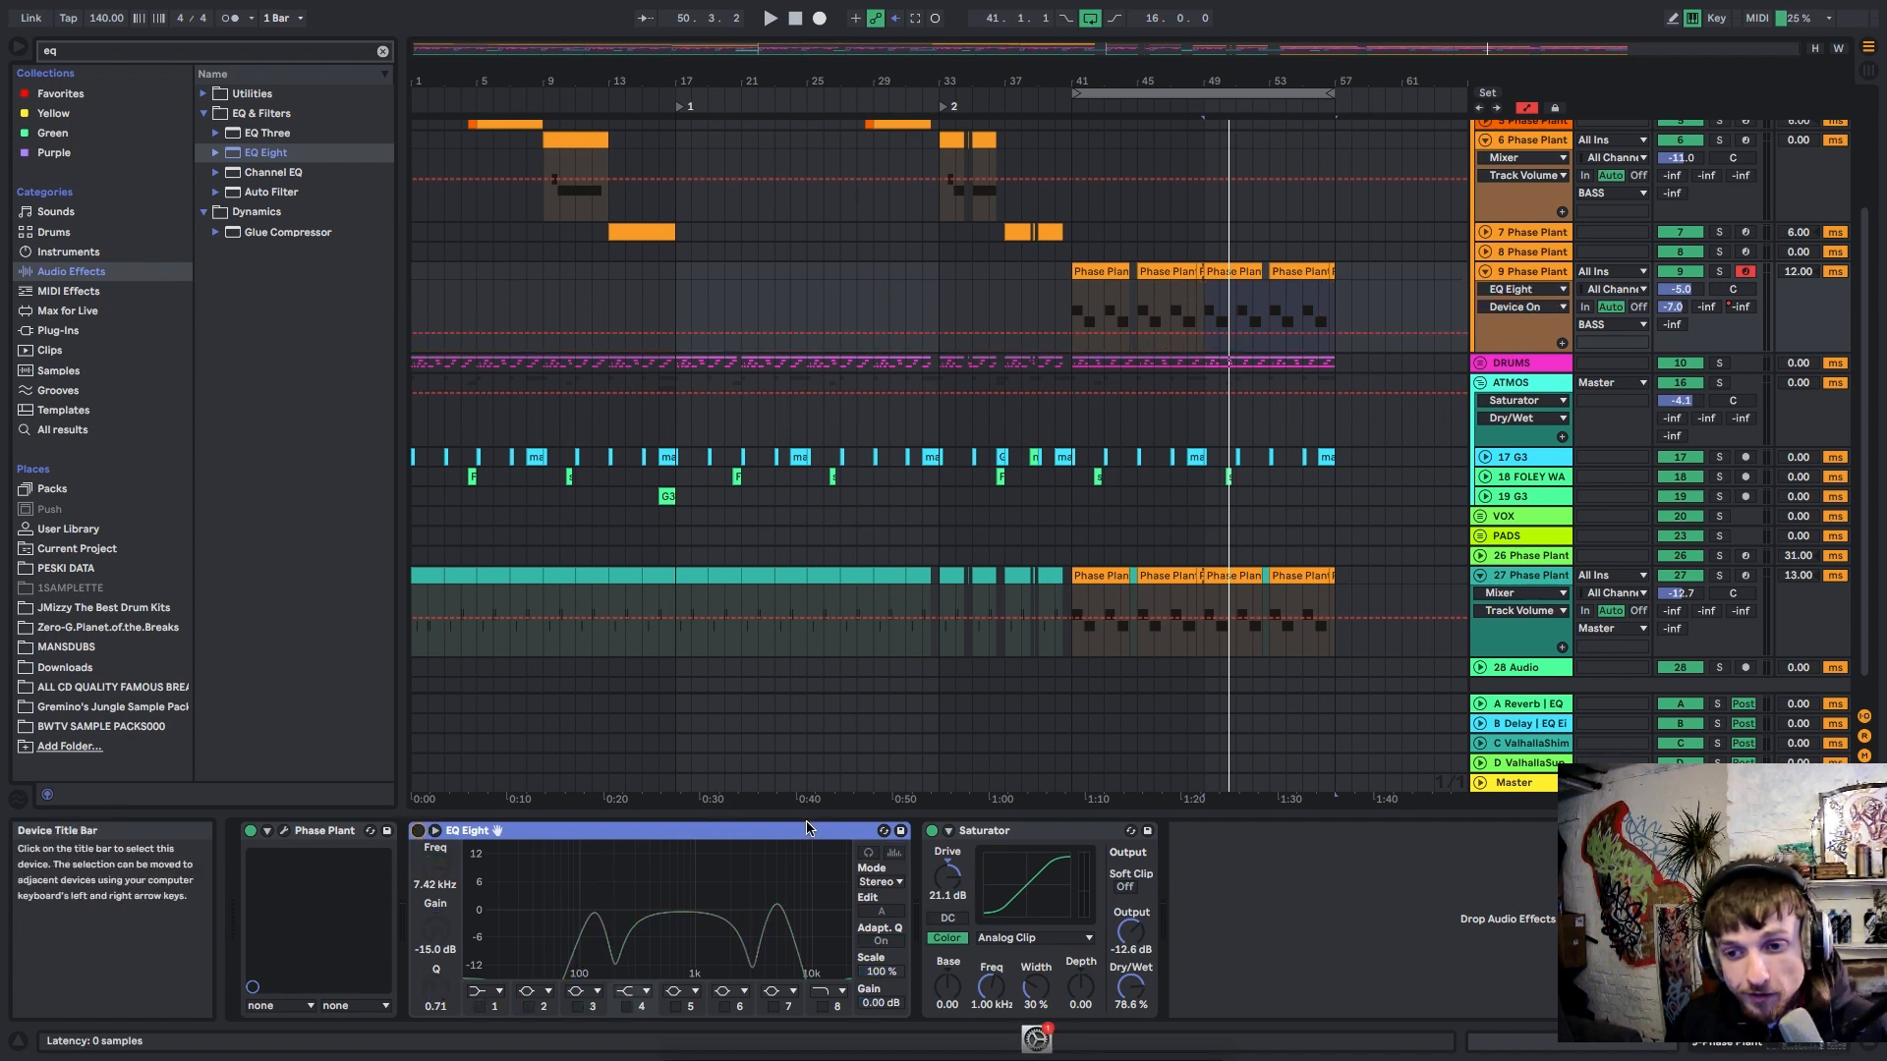
pyautogui.click(932, 832)
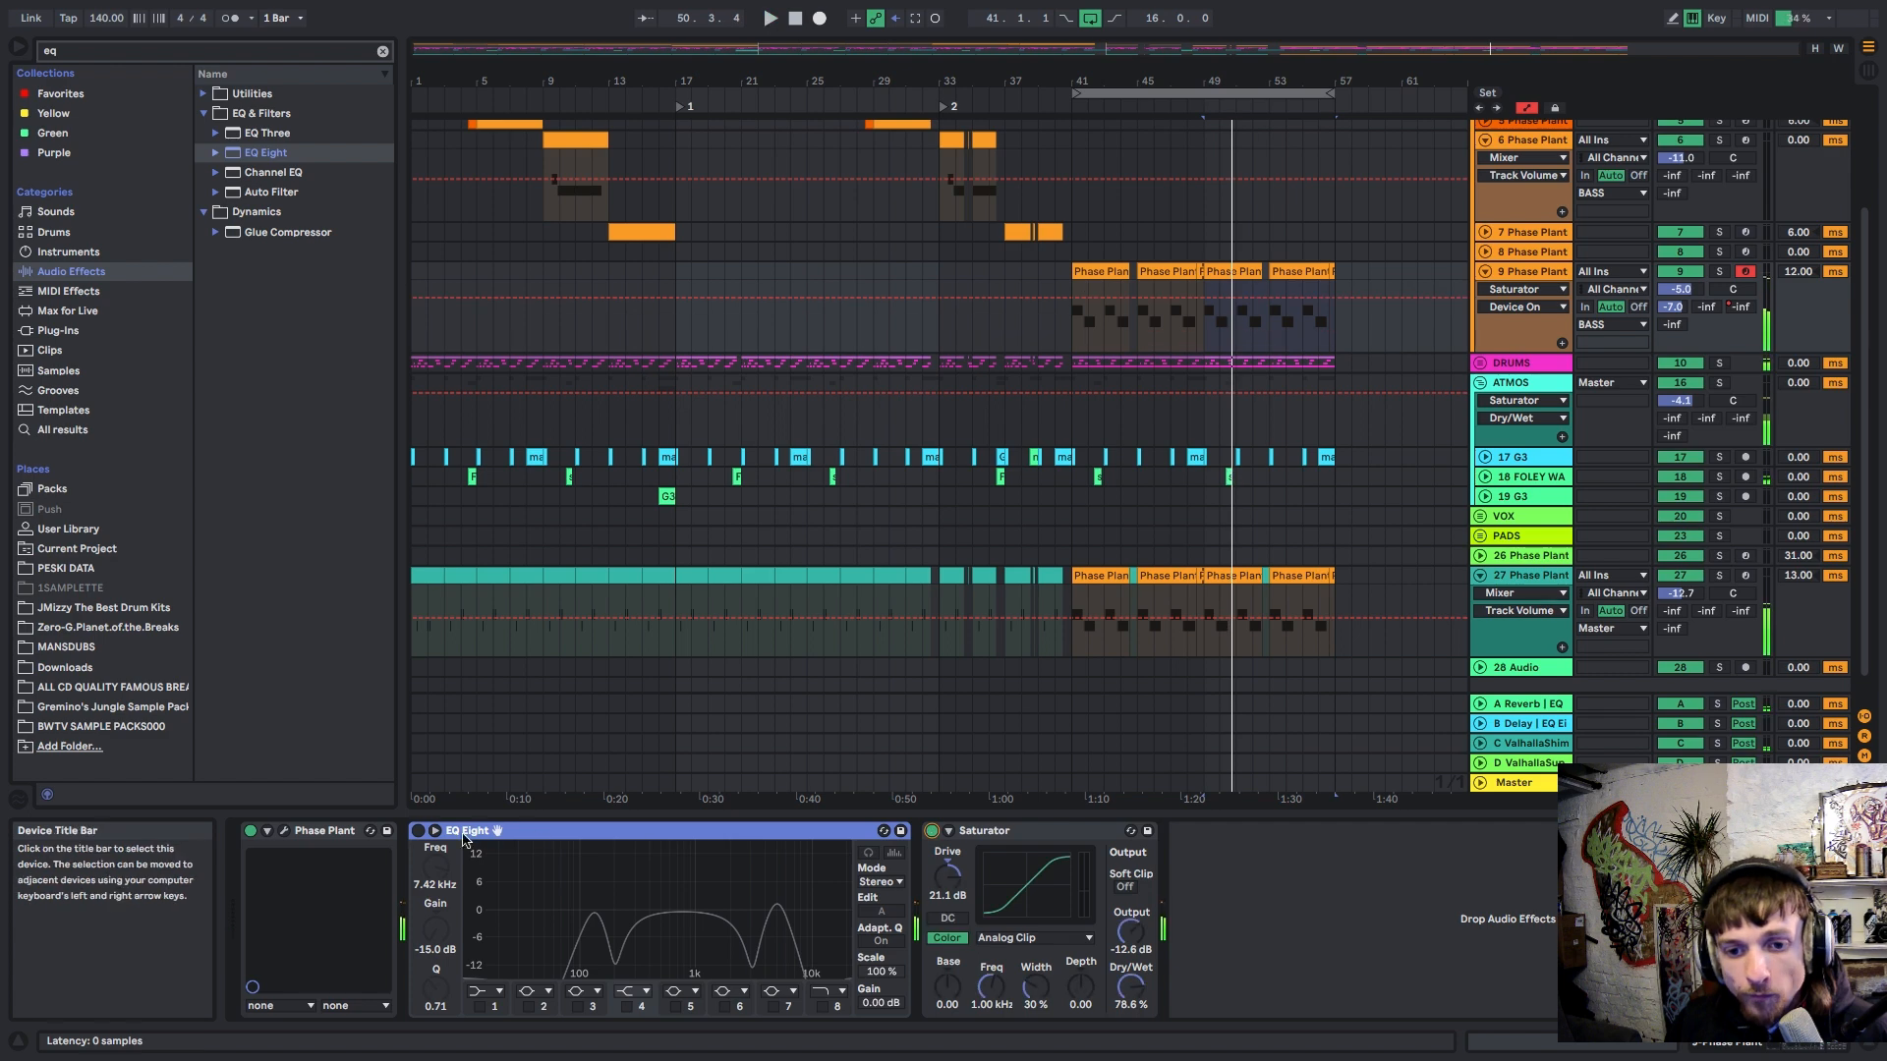
pyautogui.click(417, 831)
# Step: Open the Phase Plant editor of the 9 Phase Plant track, then reposition and enlarge its window
pyautogui.click(285, 831)
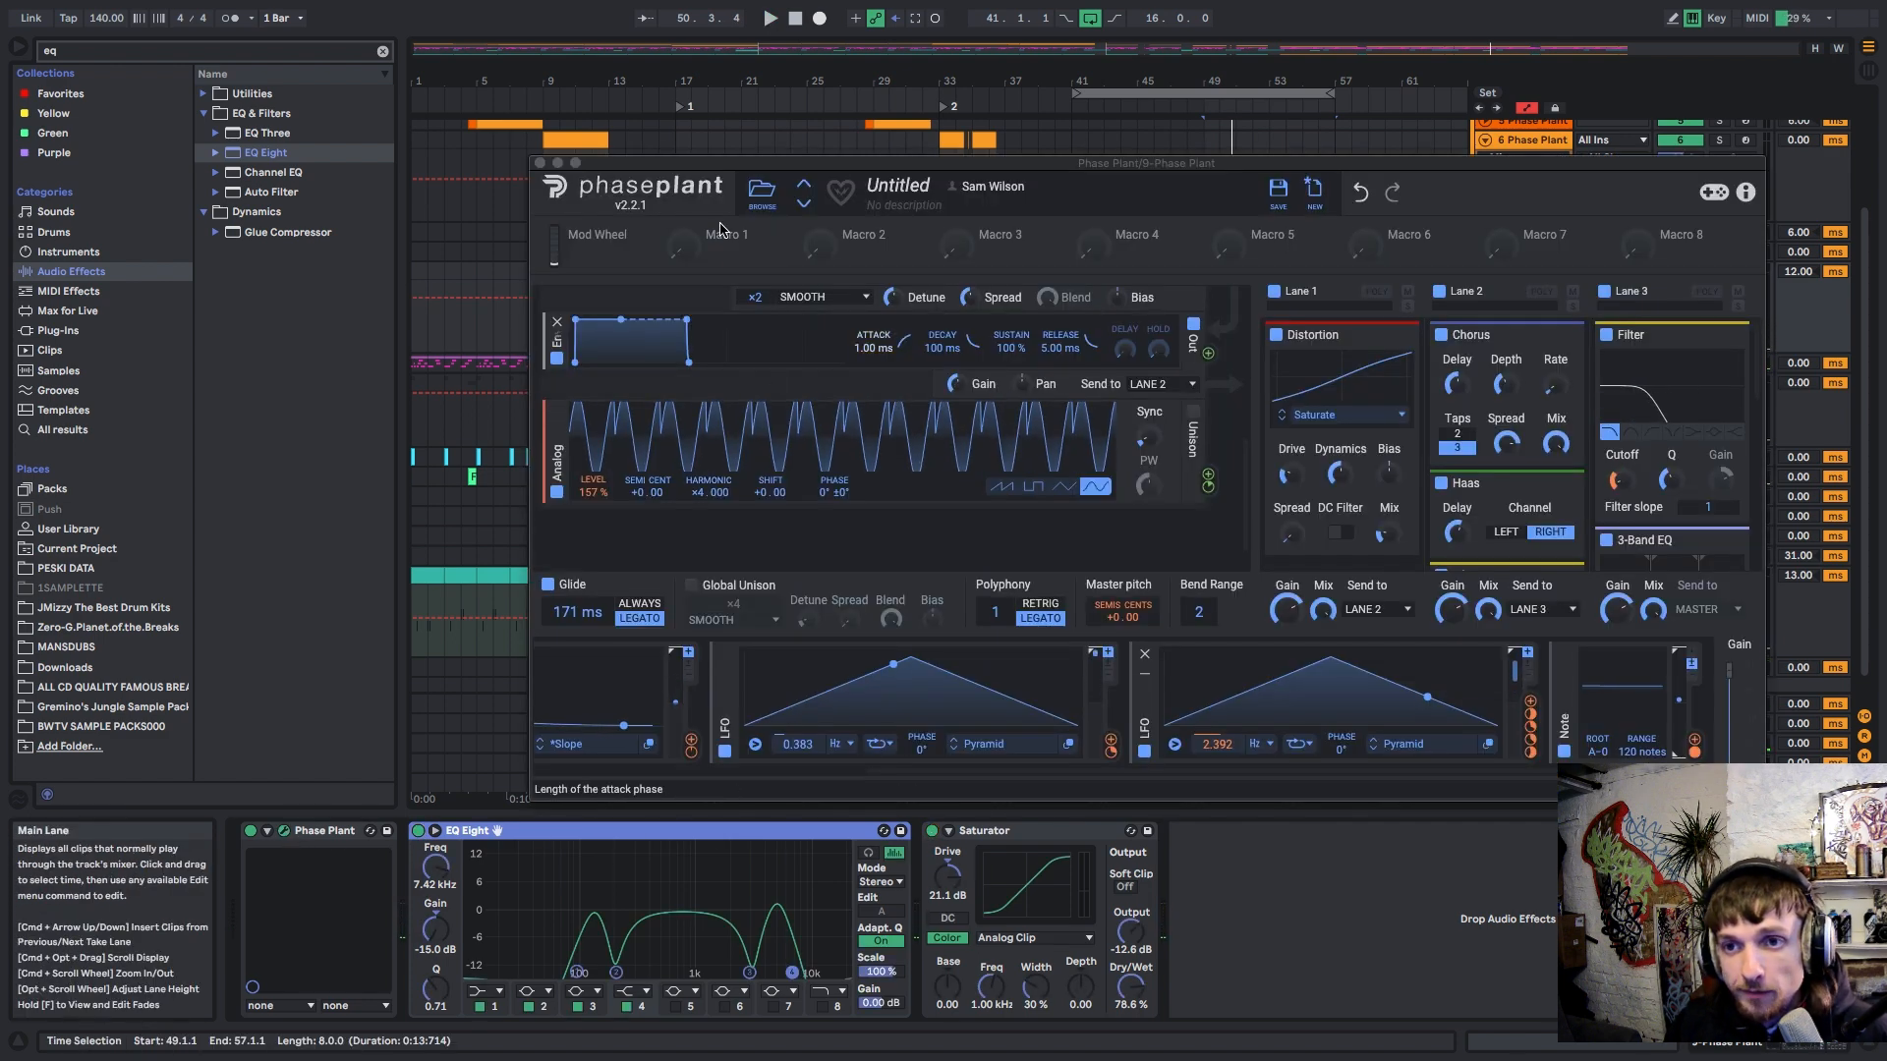
pyautogui.moveTo(367, 56); pyautogui.dragTo(359, 54)
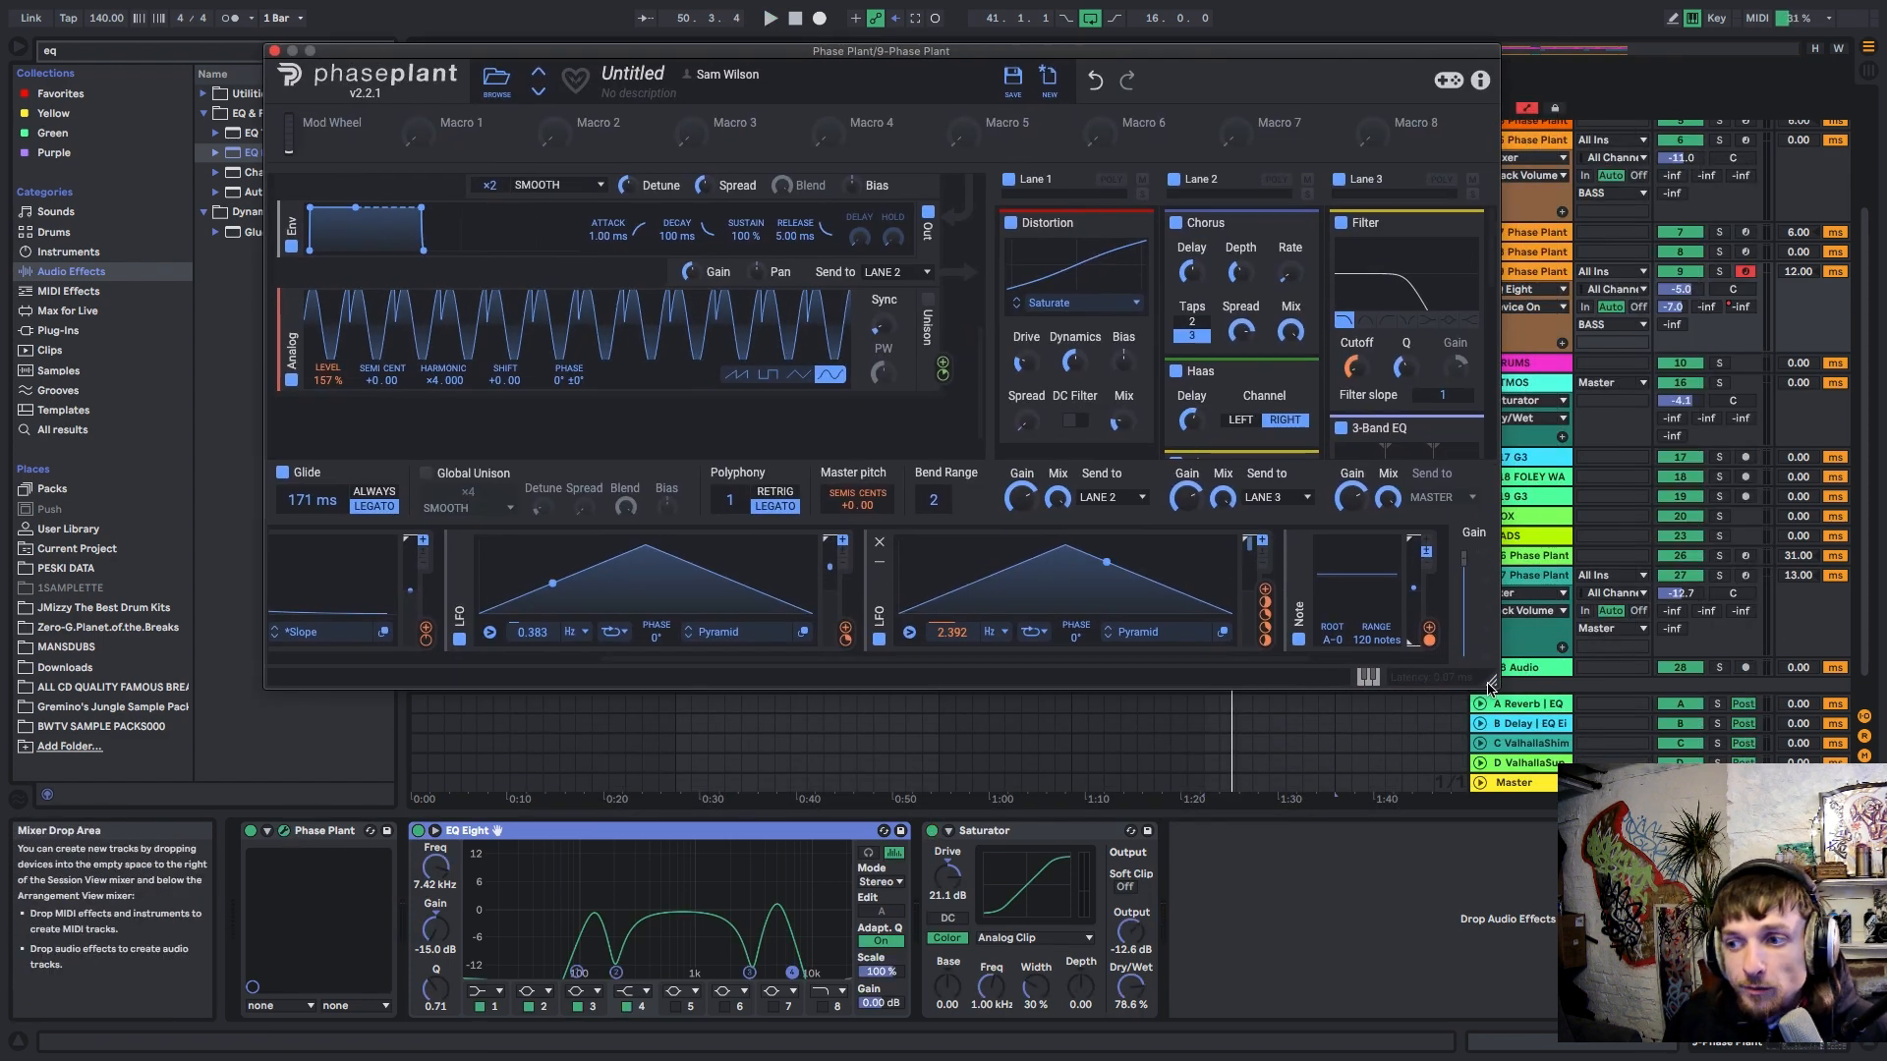
pyautogui.moveTo(1492, 682); pyautogui.dragTo(1618, 804)
# Step: Review the analog and wavetable generator groups and the effect lanes they are sent to
pyautogui.scroll(5, 881, 555)
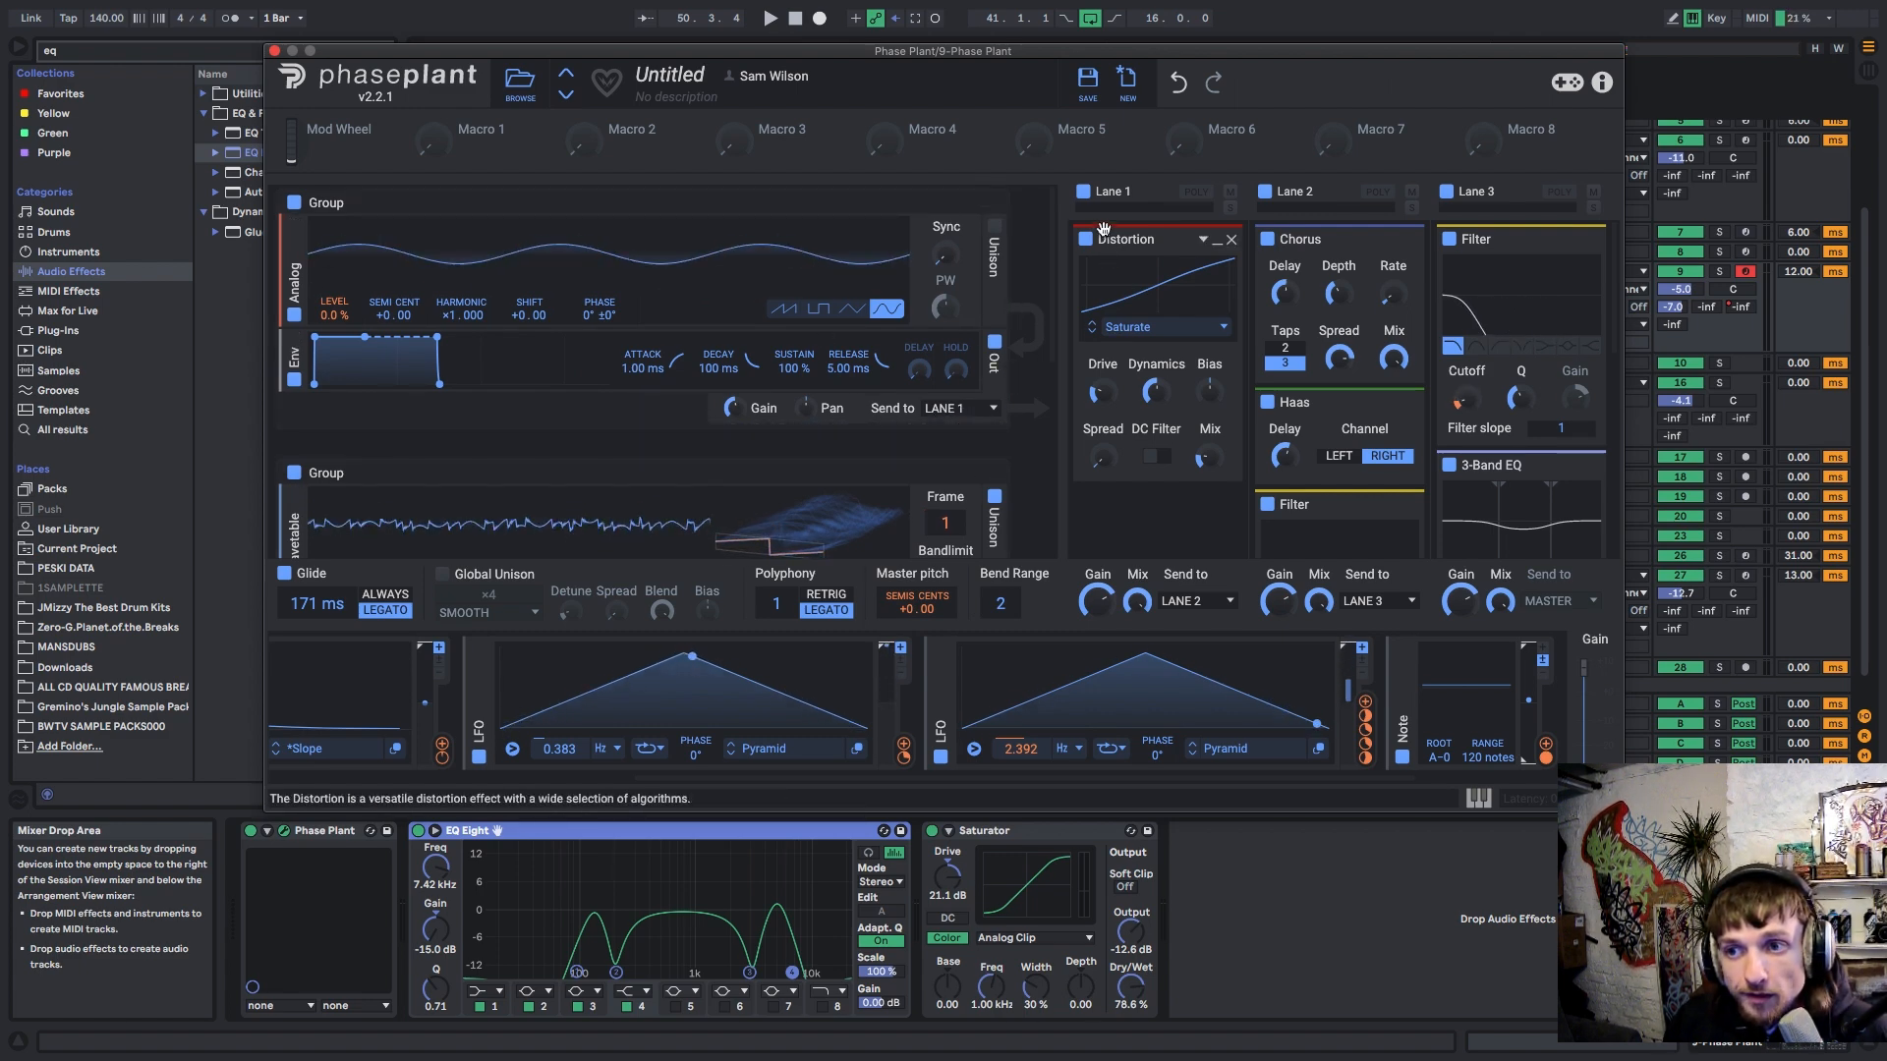
pyautogui.scroll(-2, 674, 425)
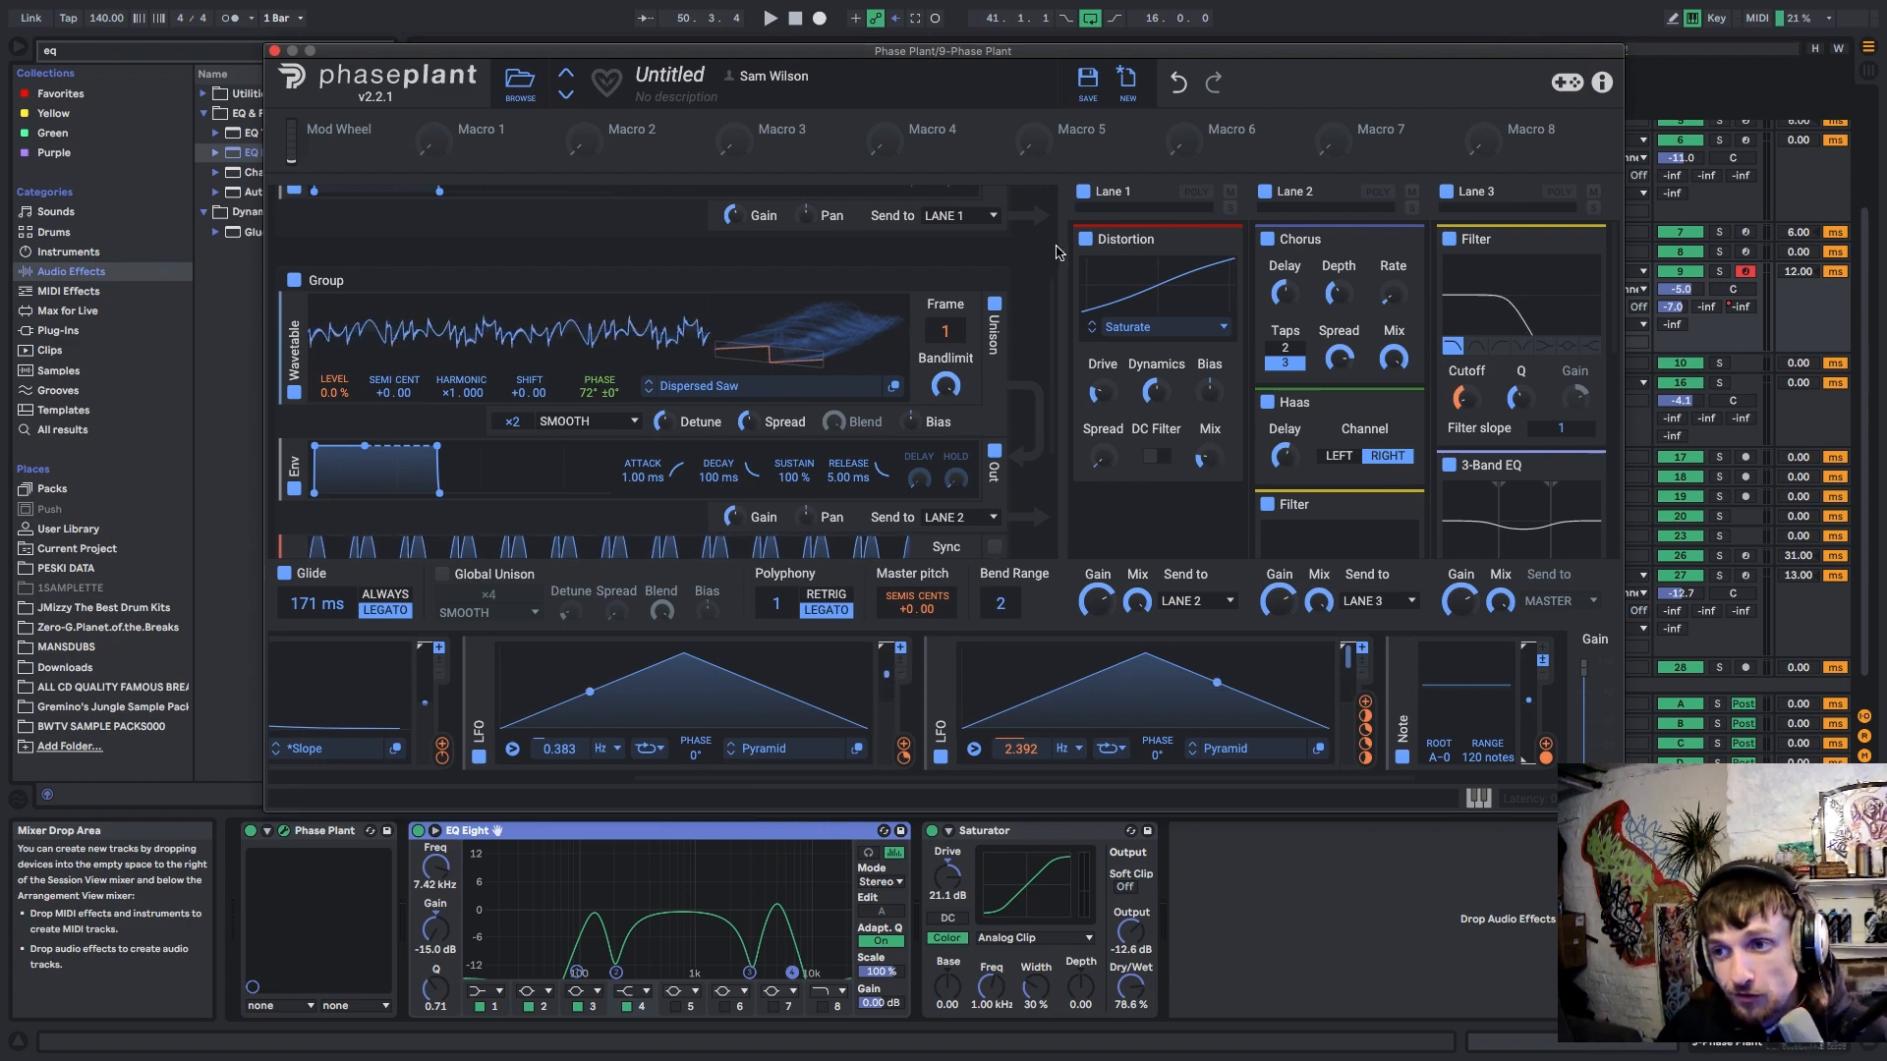
pyautogui.scroll(-10, 1154, 372)
pyautogui.scroll(10, 1154, 371)
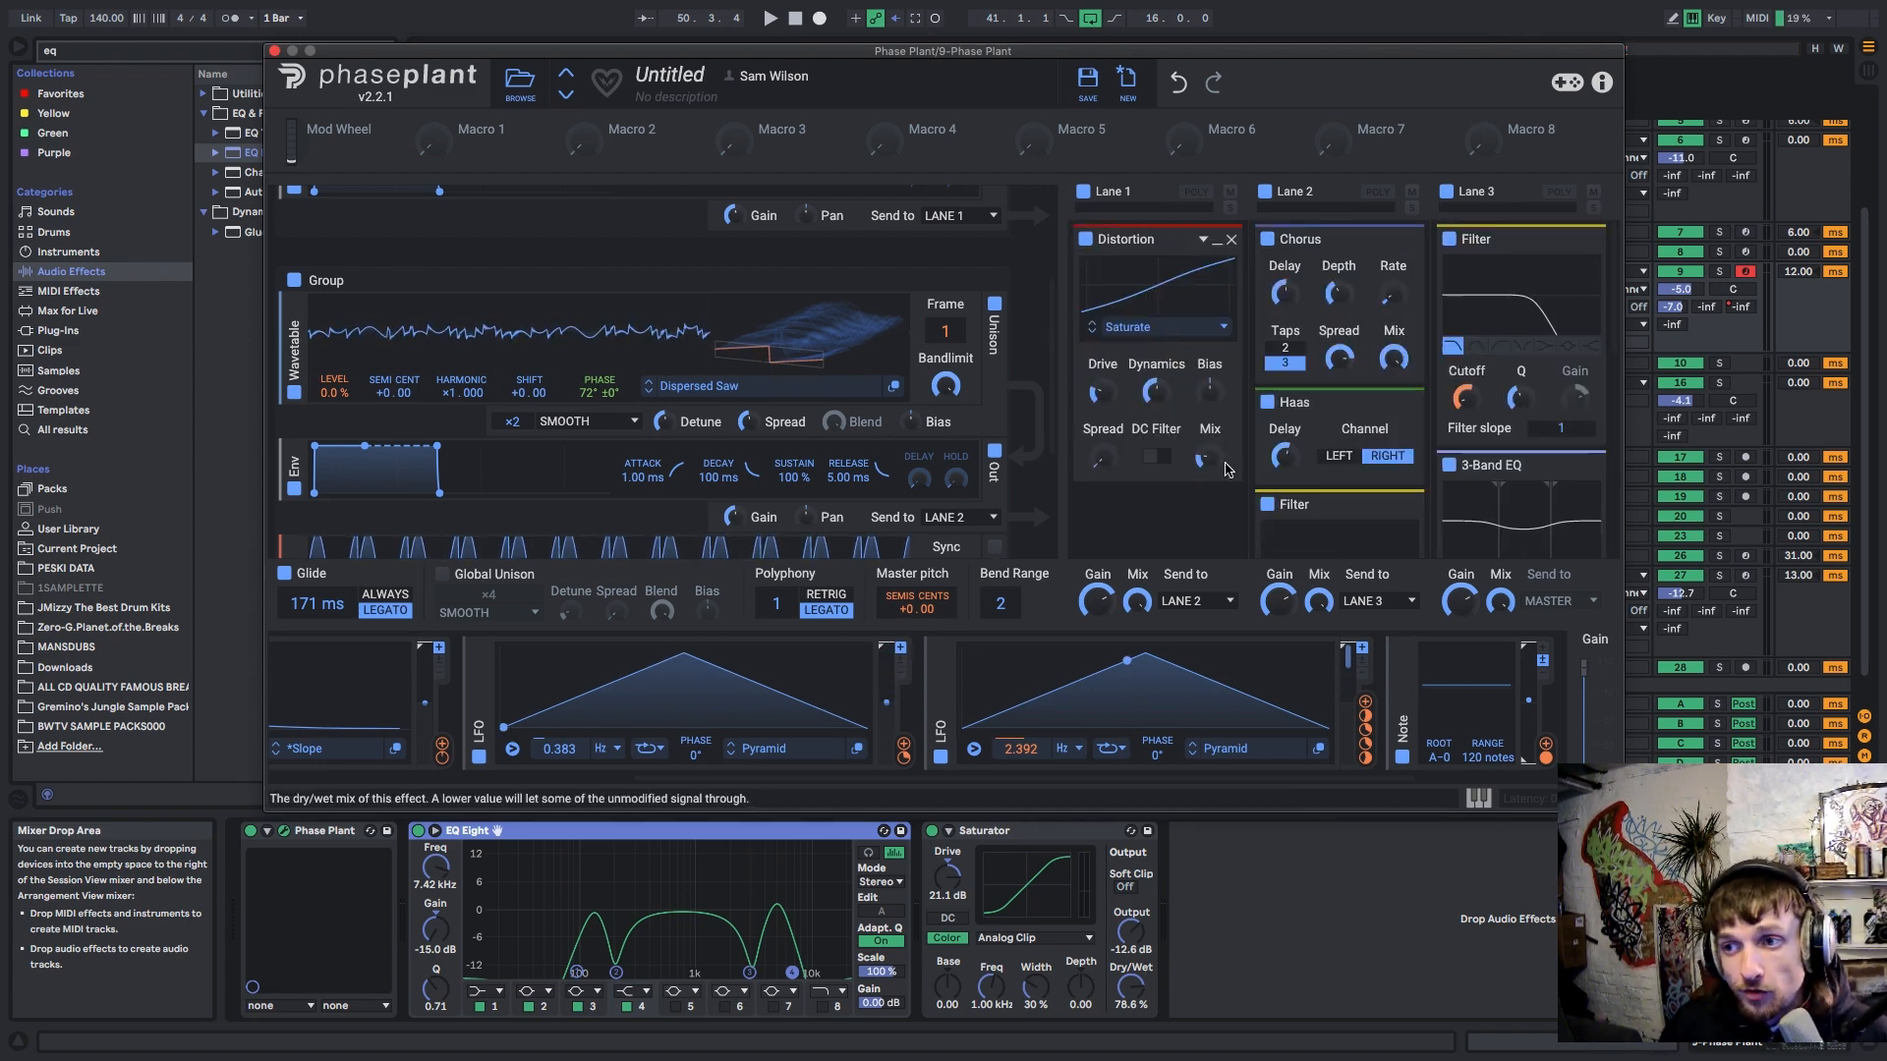
pyautogui.scroll(1, 676, 397)
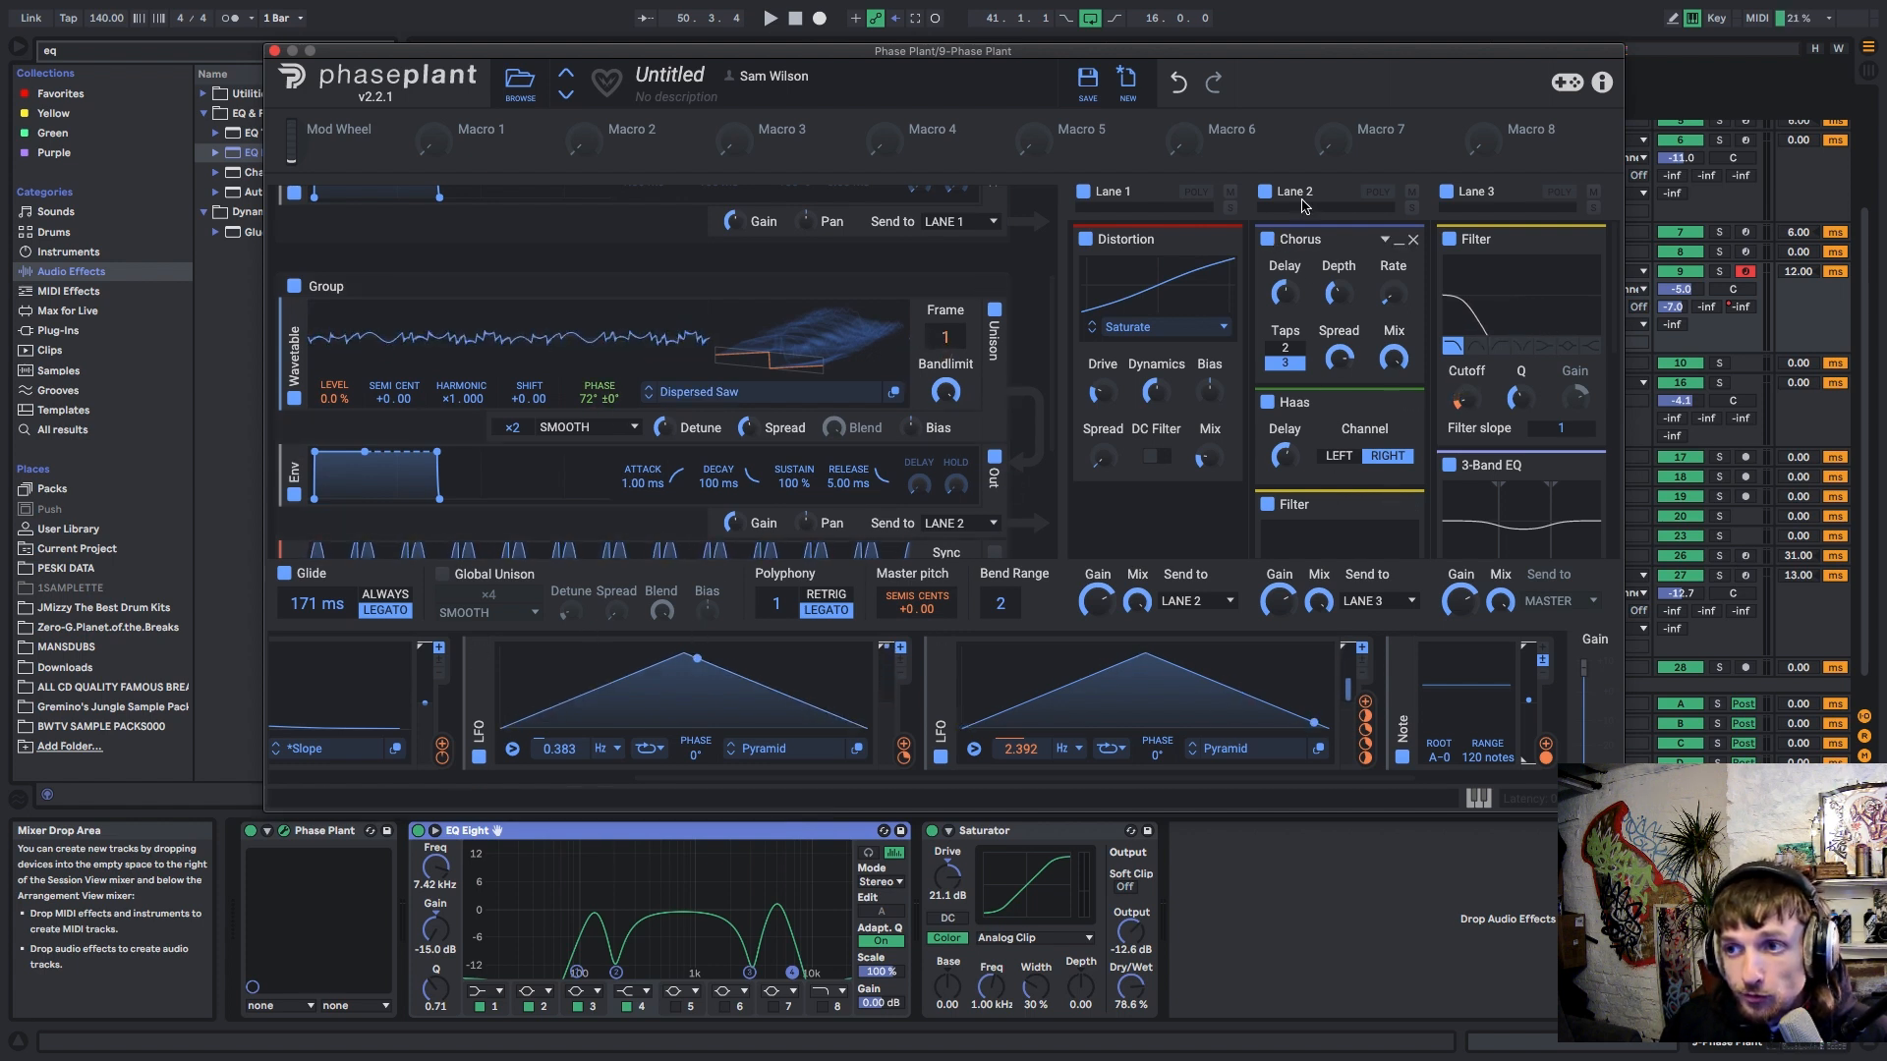
# Step: Collapse the Chorus, Haas and Filter effects in Lane 2
pyautogui.click(1400, 248)
pyautogui.click(1401, 276)
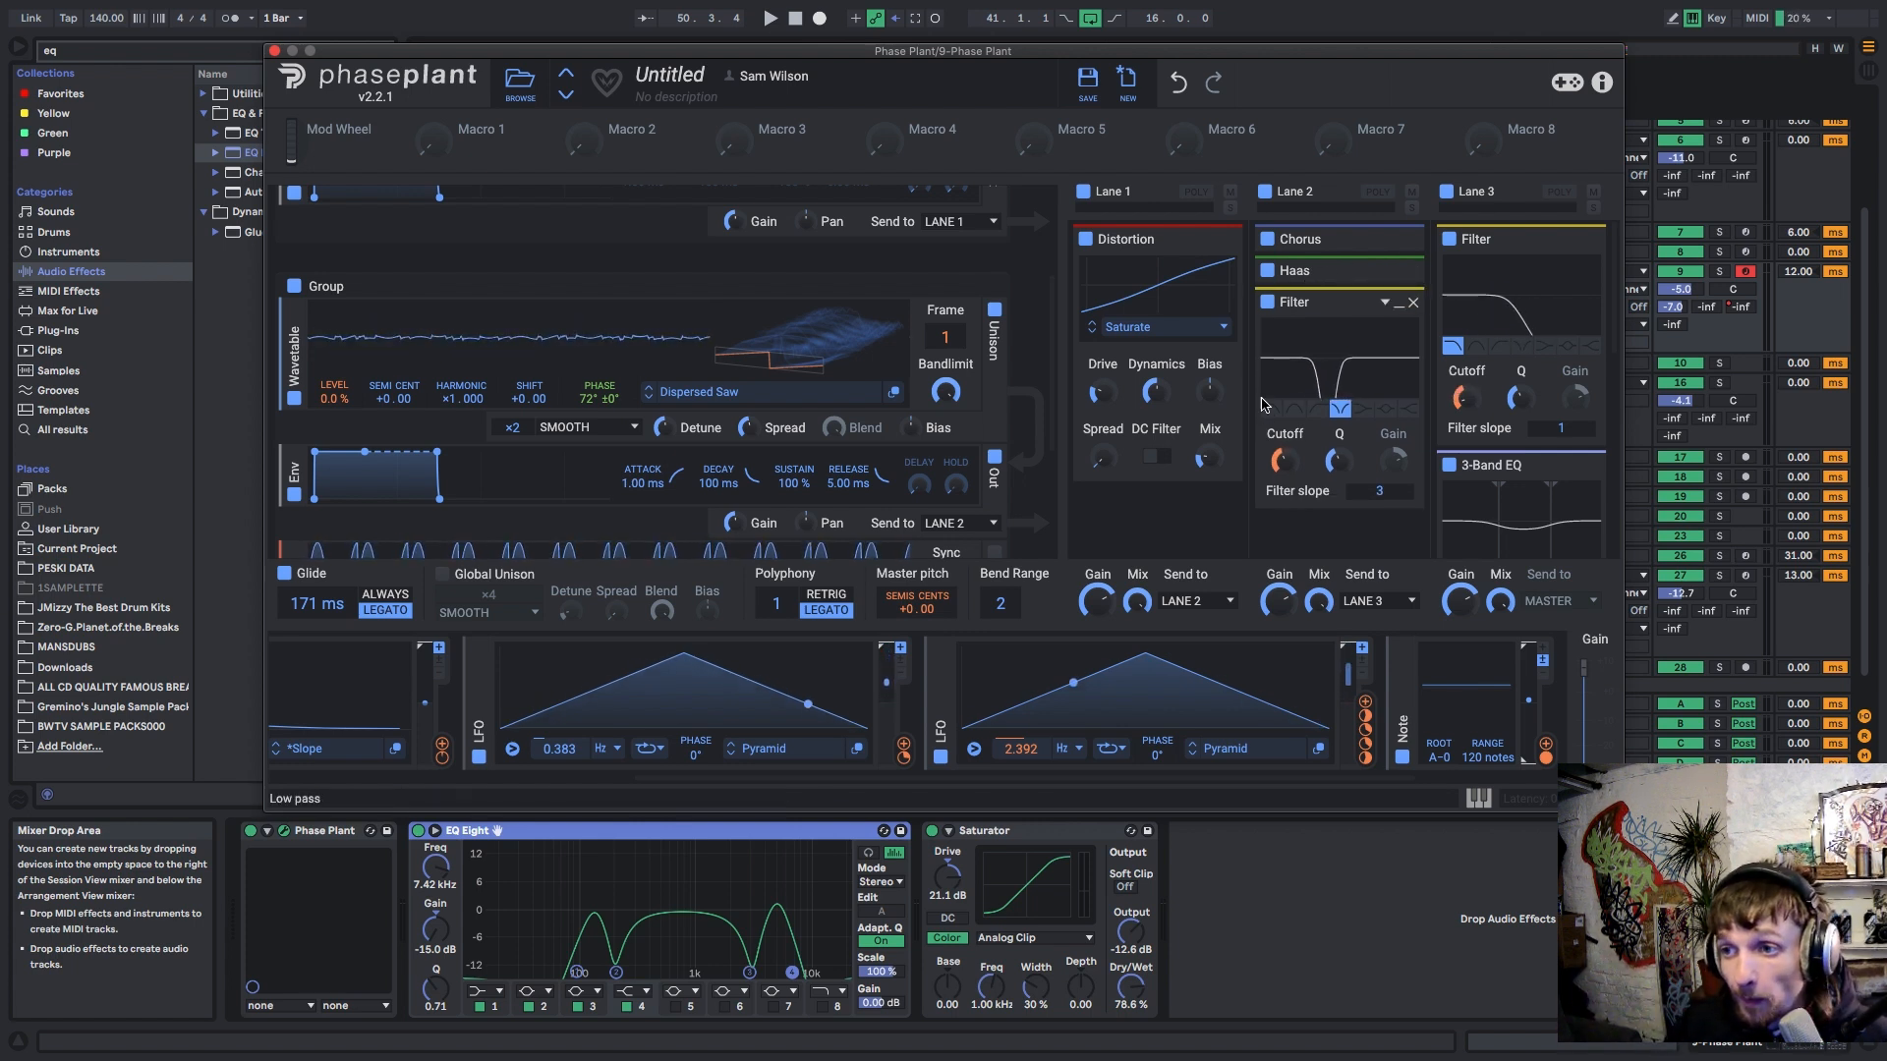
pyautogui.click(1390, 306)
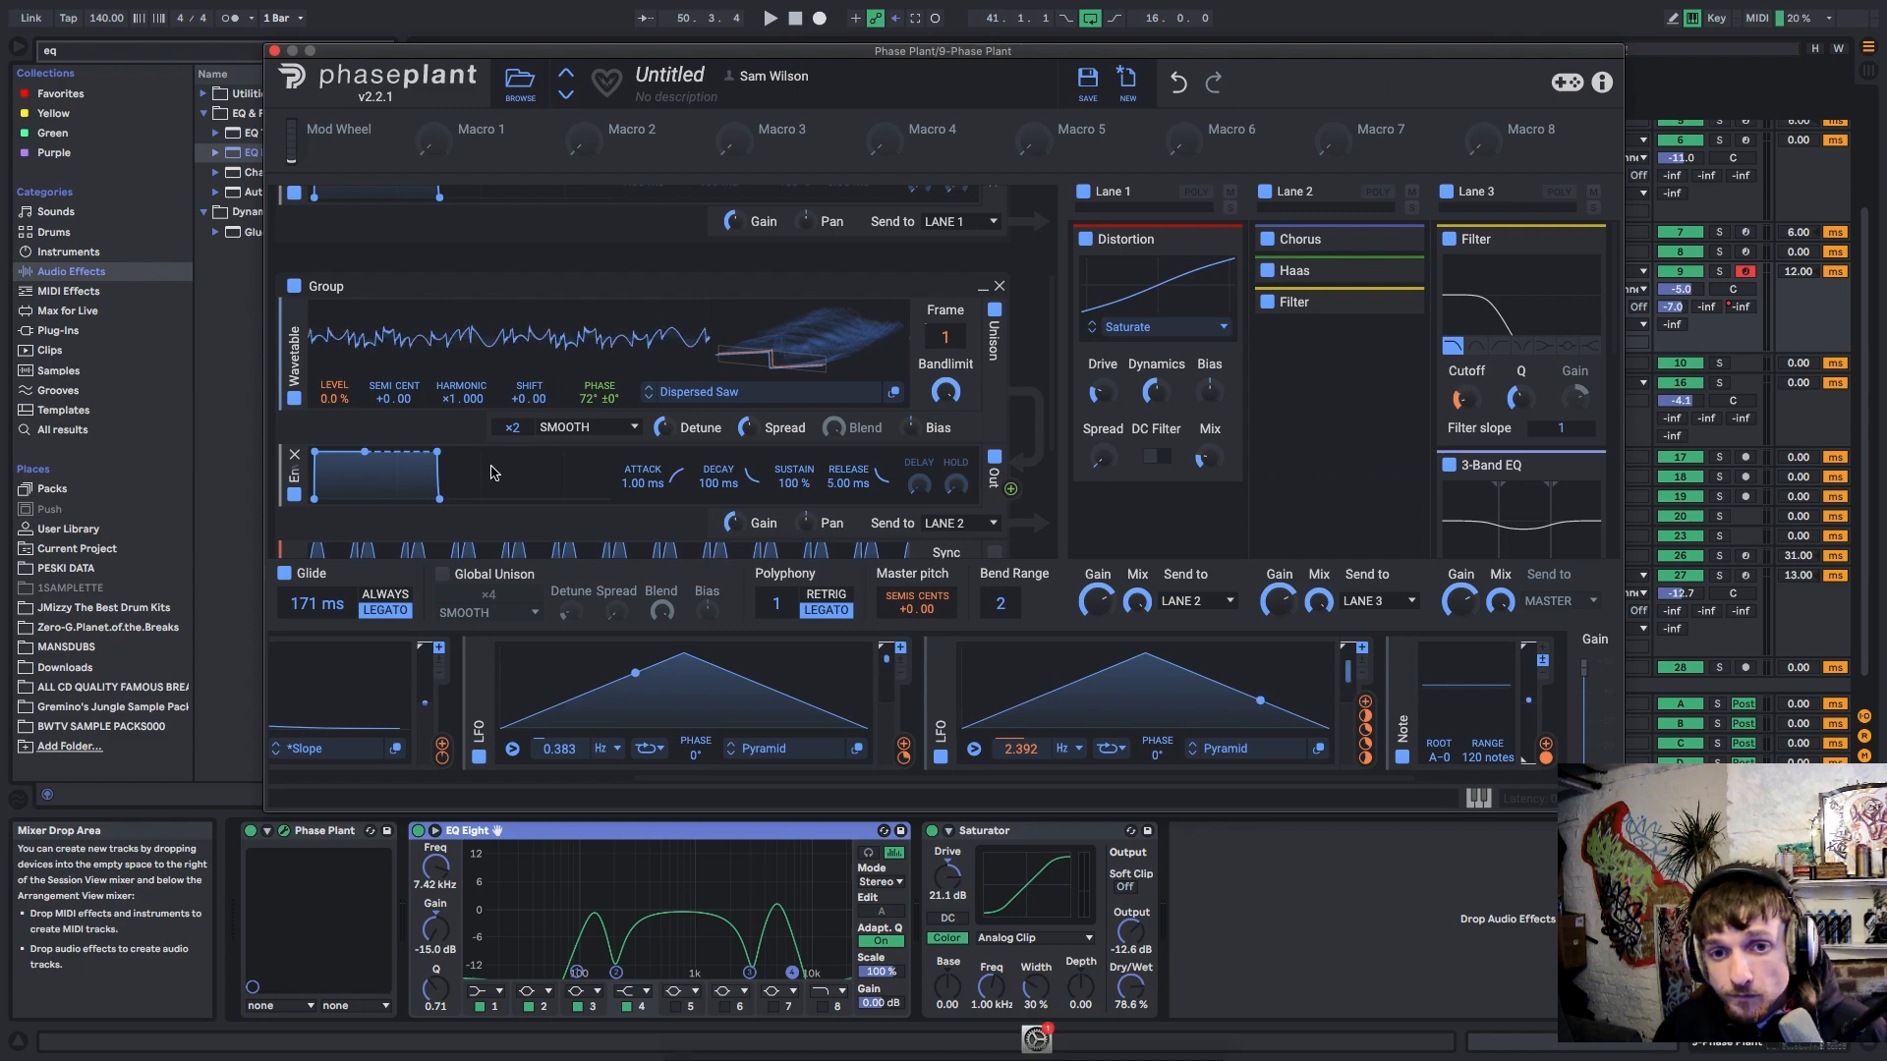
# Step: Examine the Random modulation on the wavetable's frame and the Curve and LFO modulators while auditioning the patch
pyautogui.scroll(2, 799, 331)
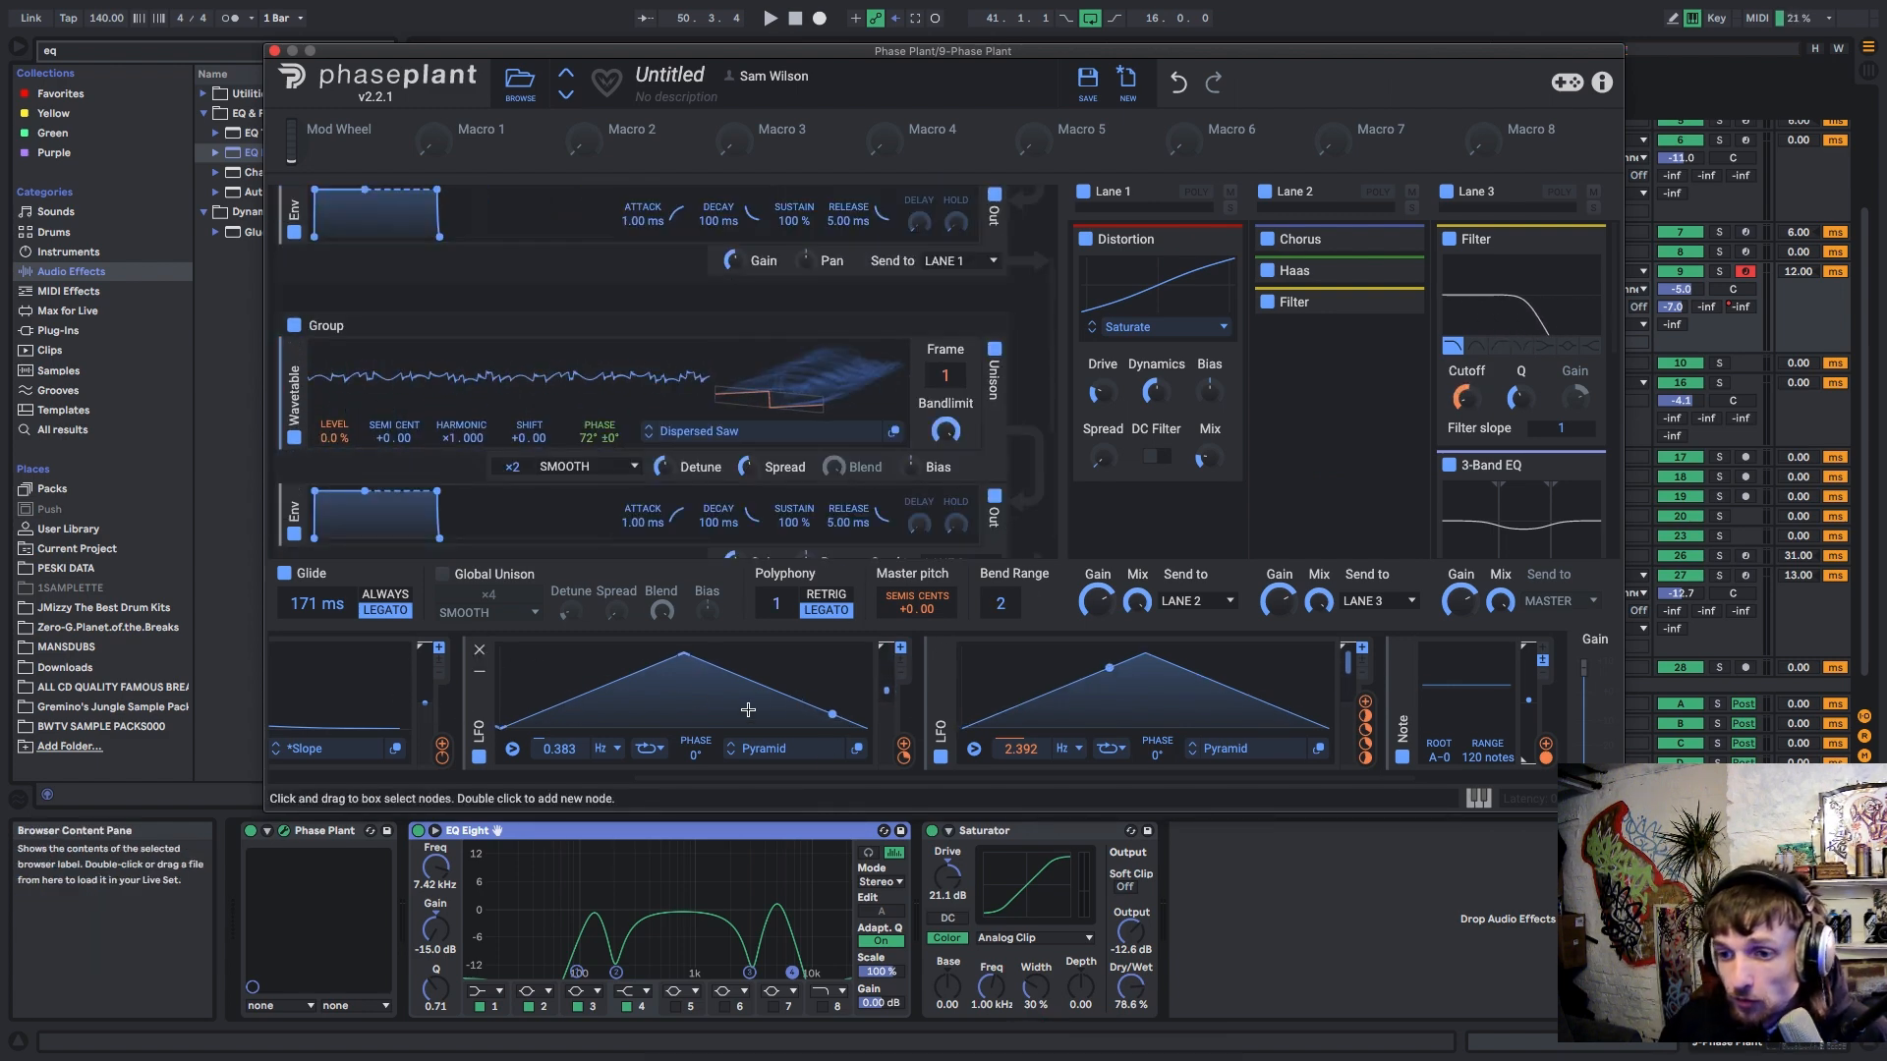
pyautogui.moveTo(950, 396)
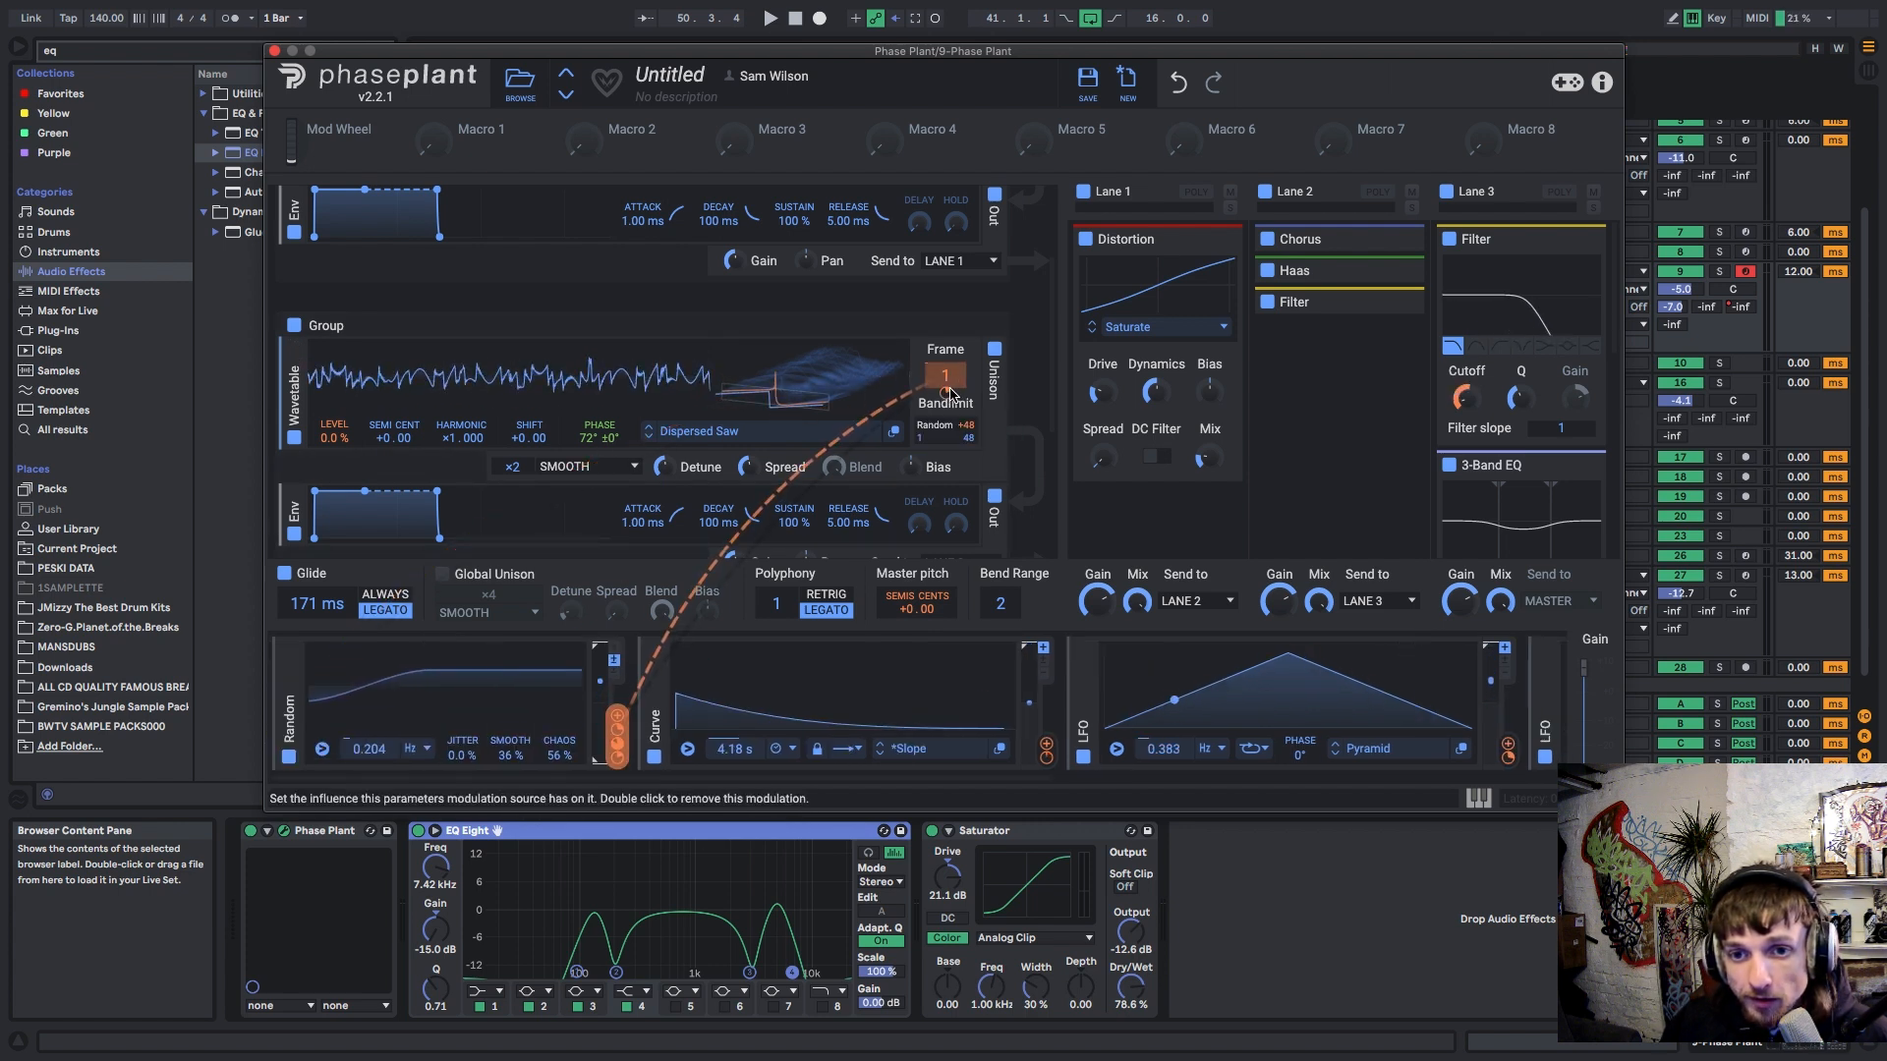
pyautogui.press('space')
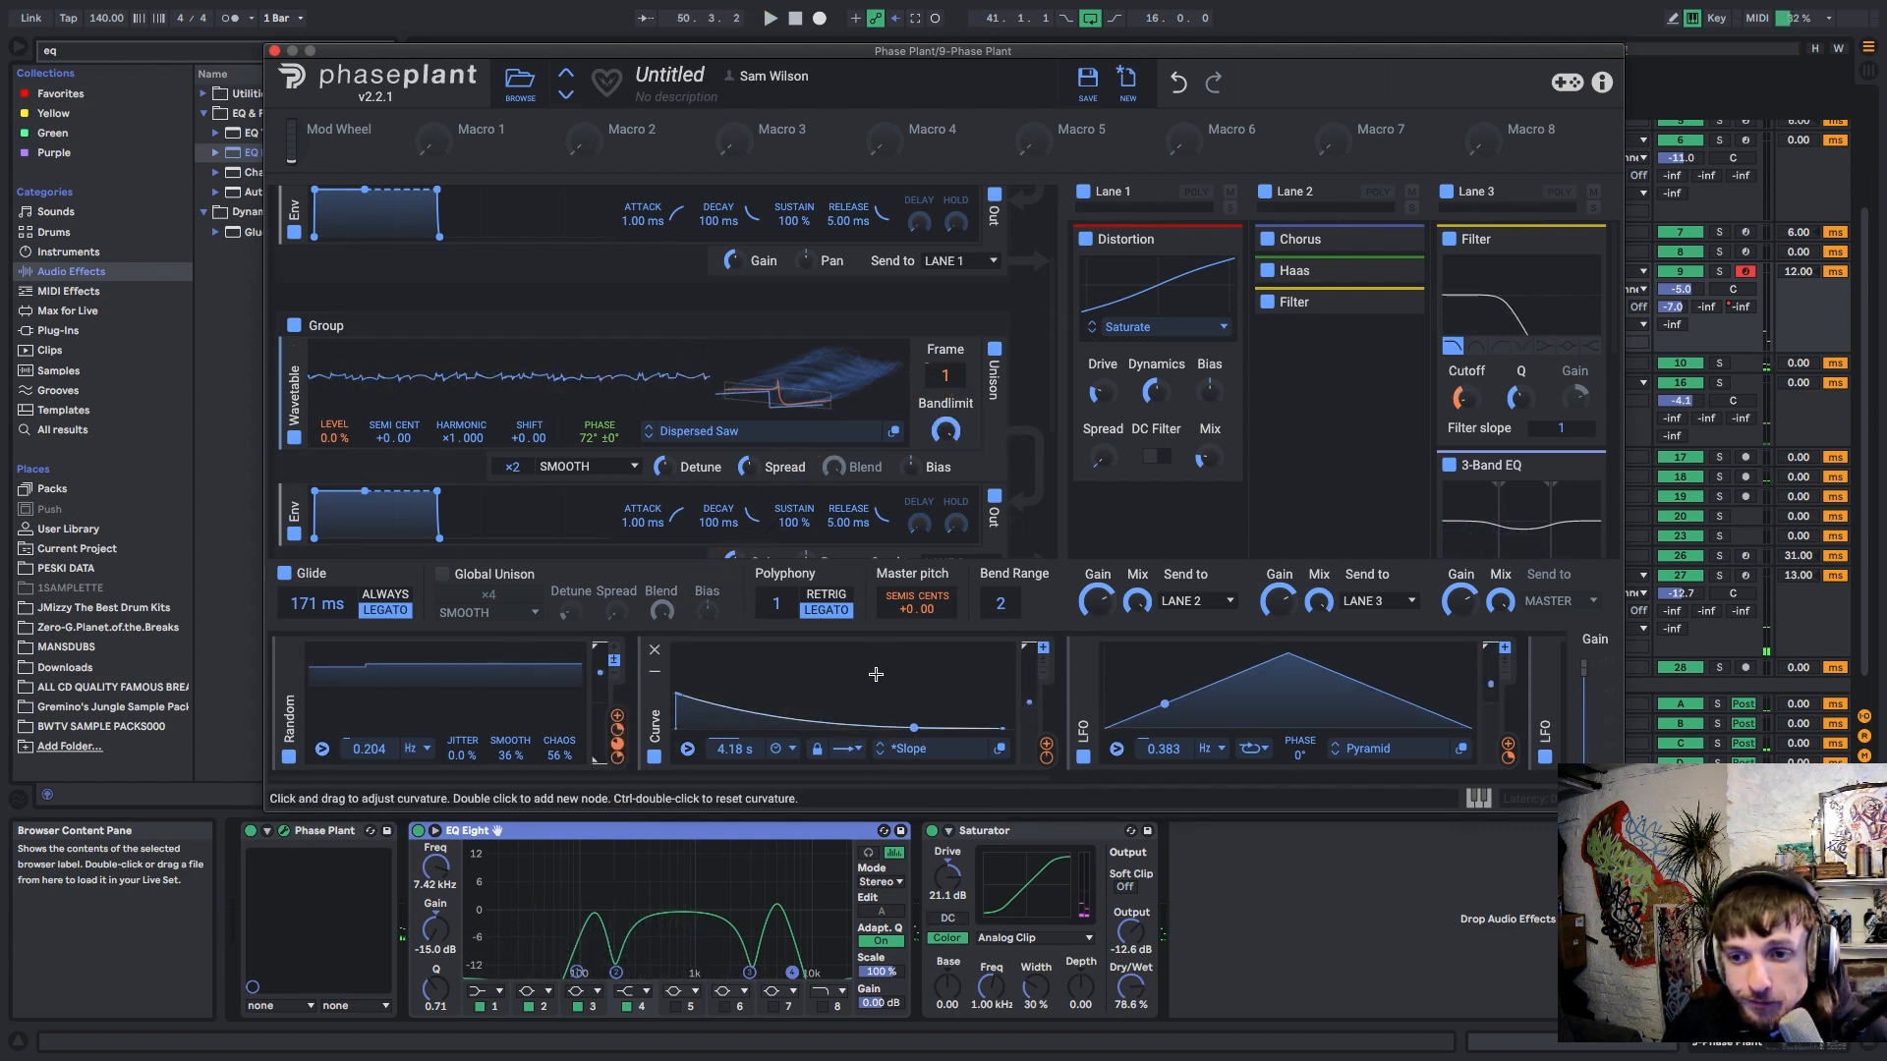
pyautogui.moveTo(917, 629)
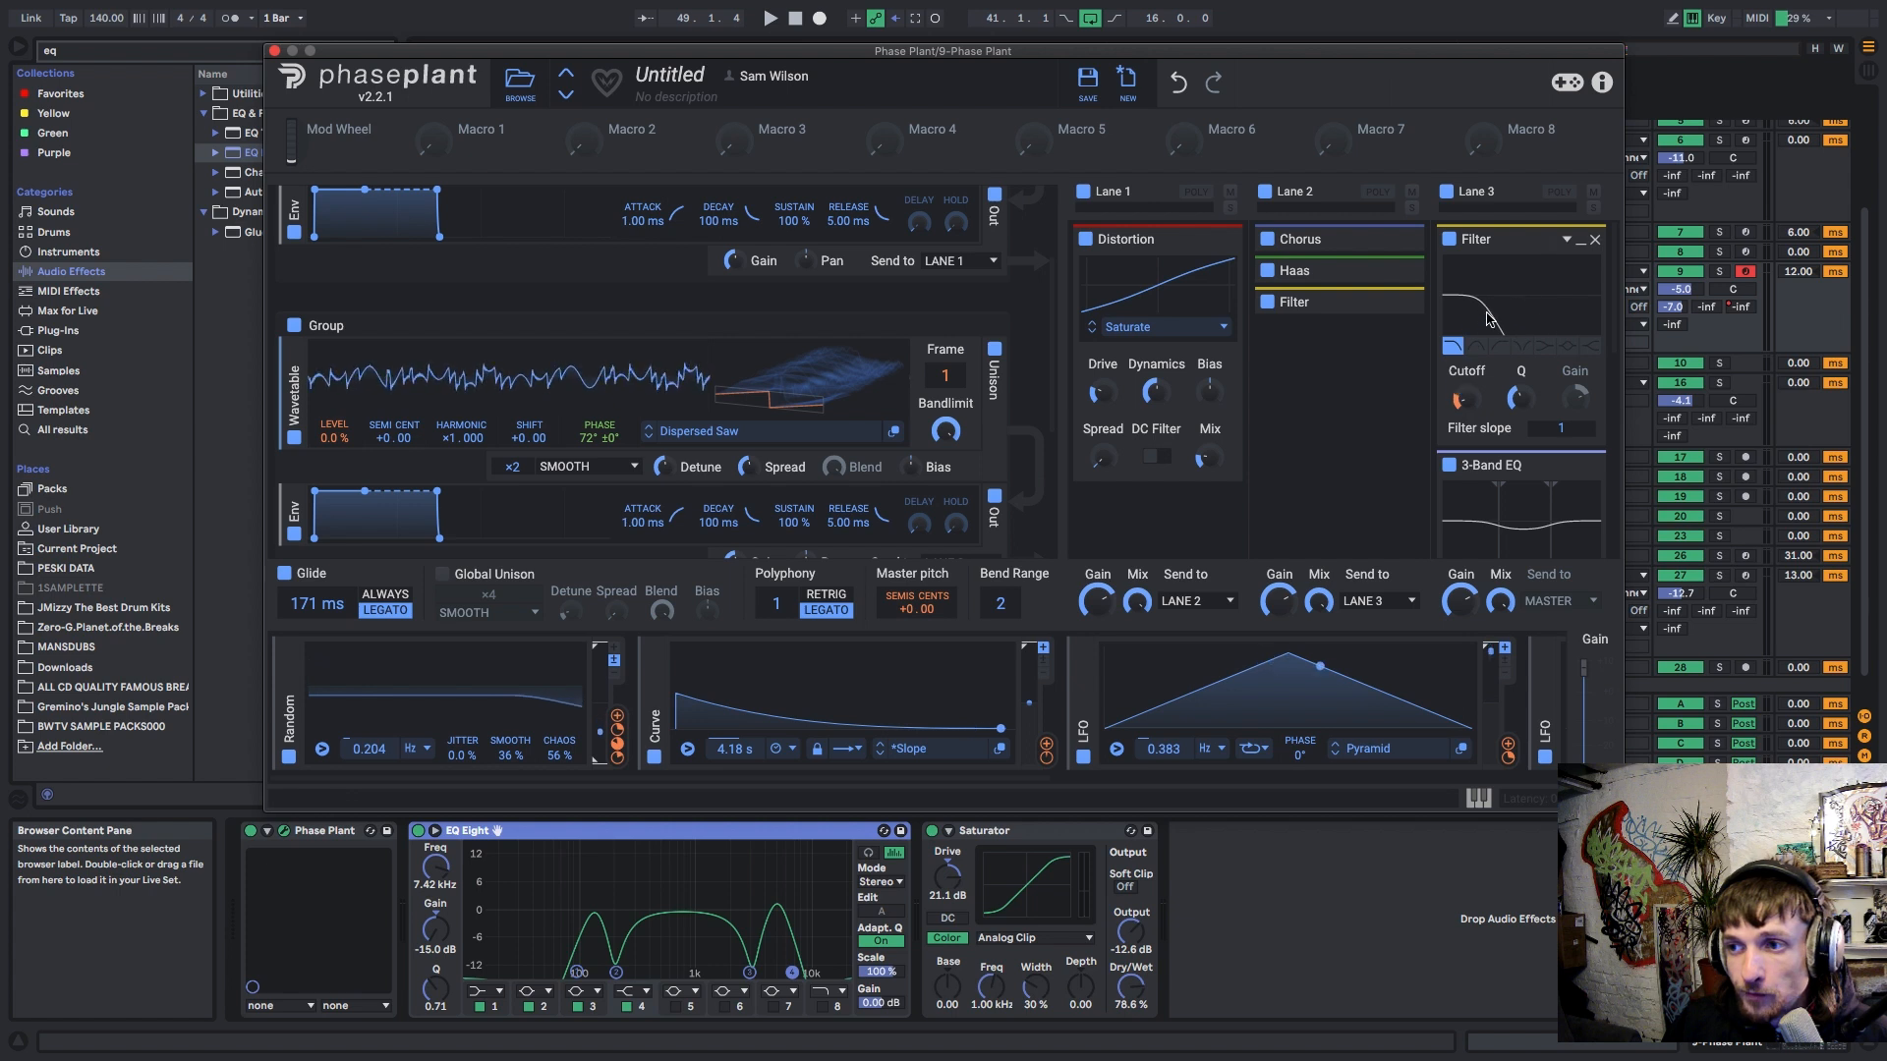
pyautogui.hscroll(5, 1488, 708)
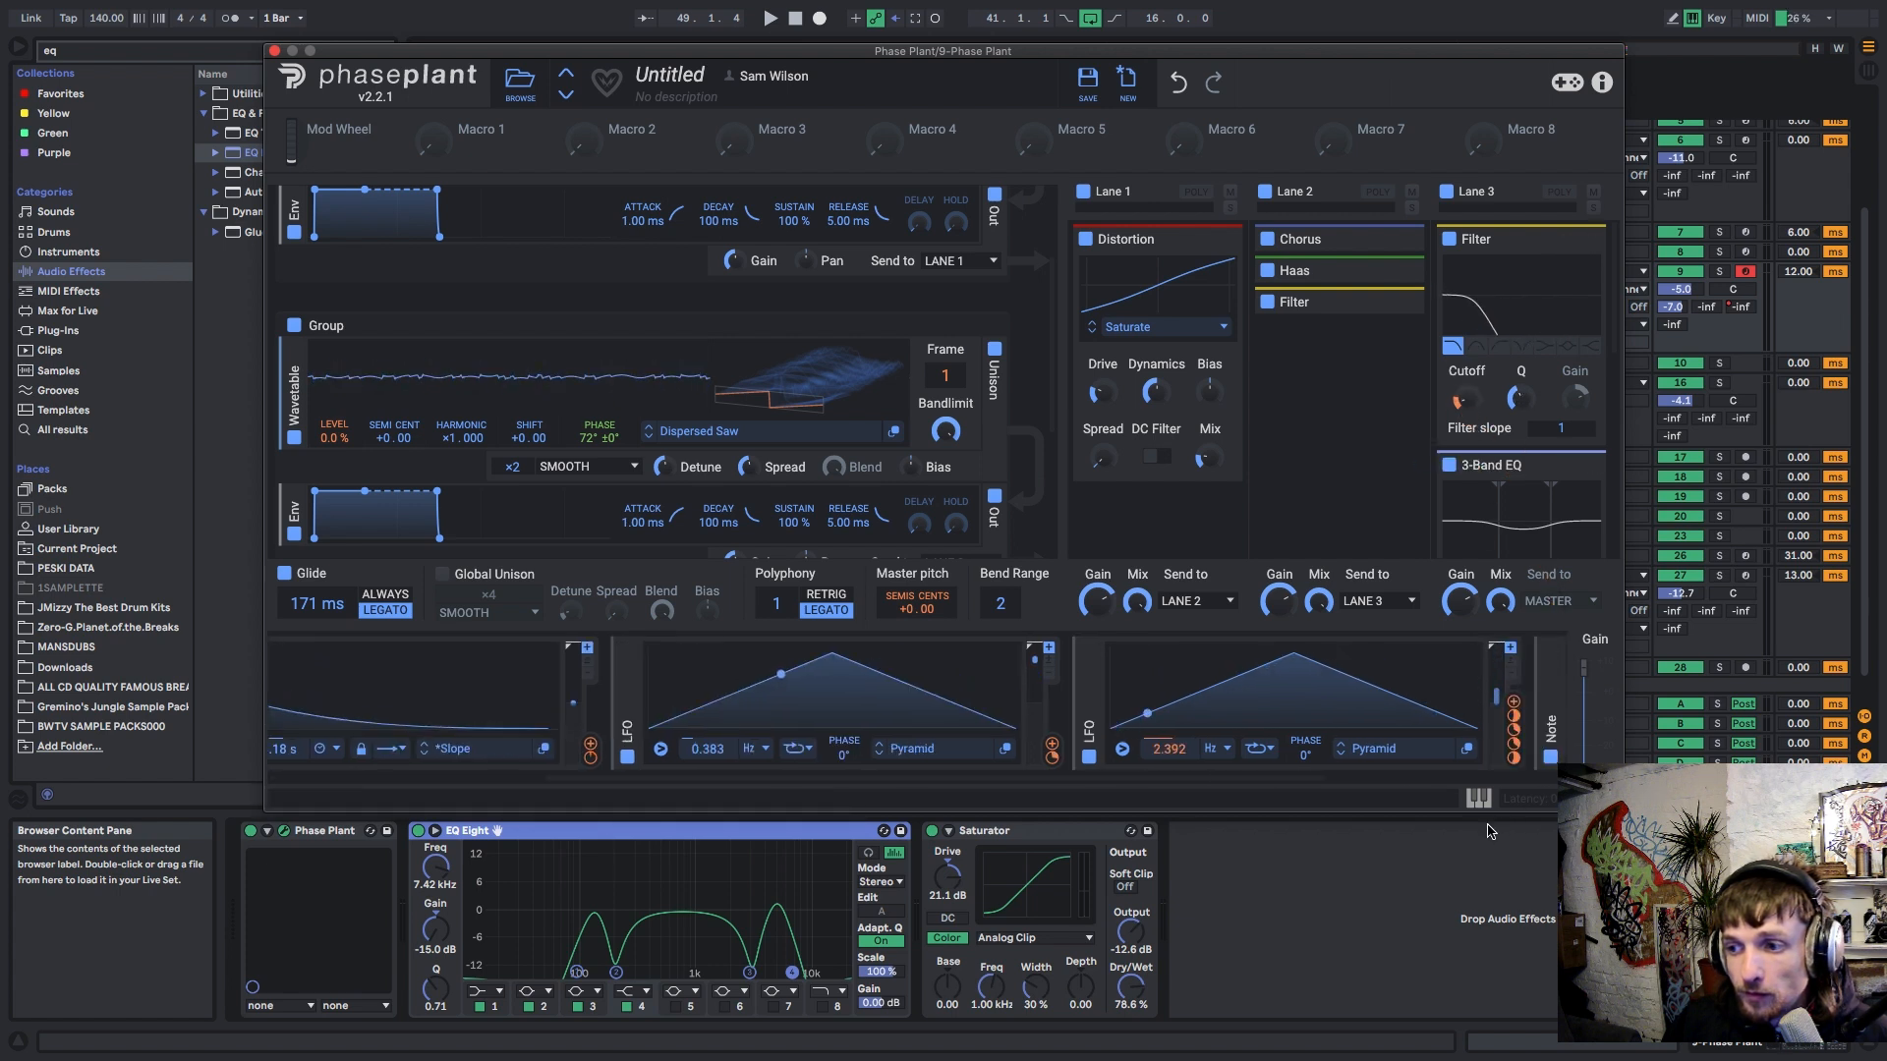
pyautogui.press('space')
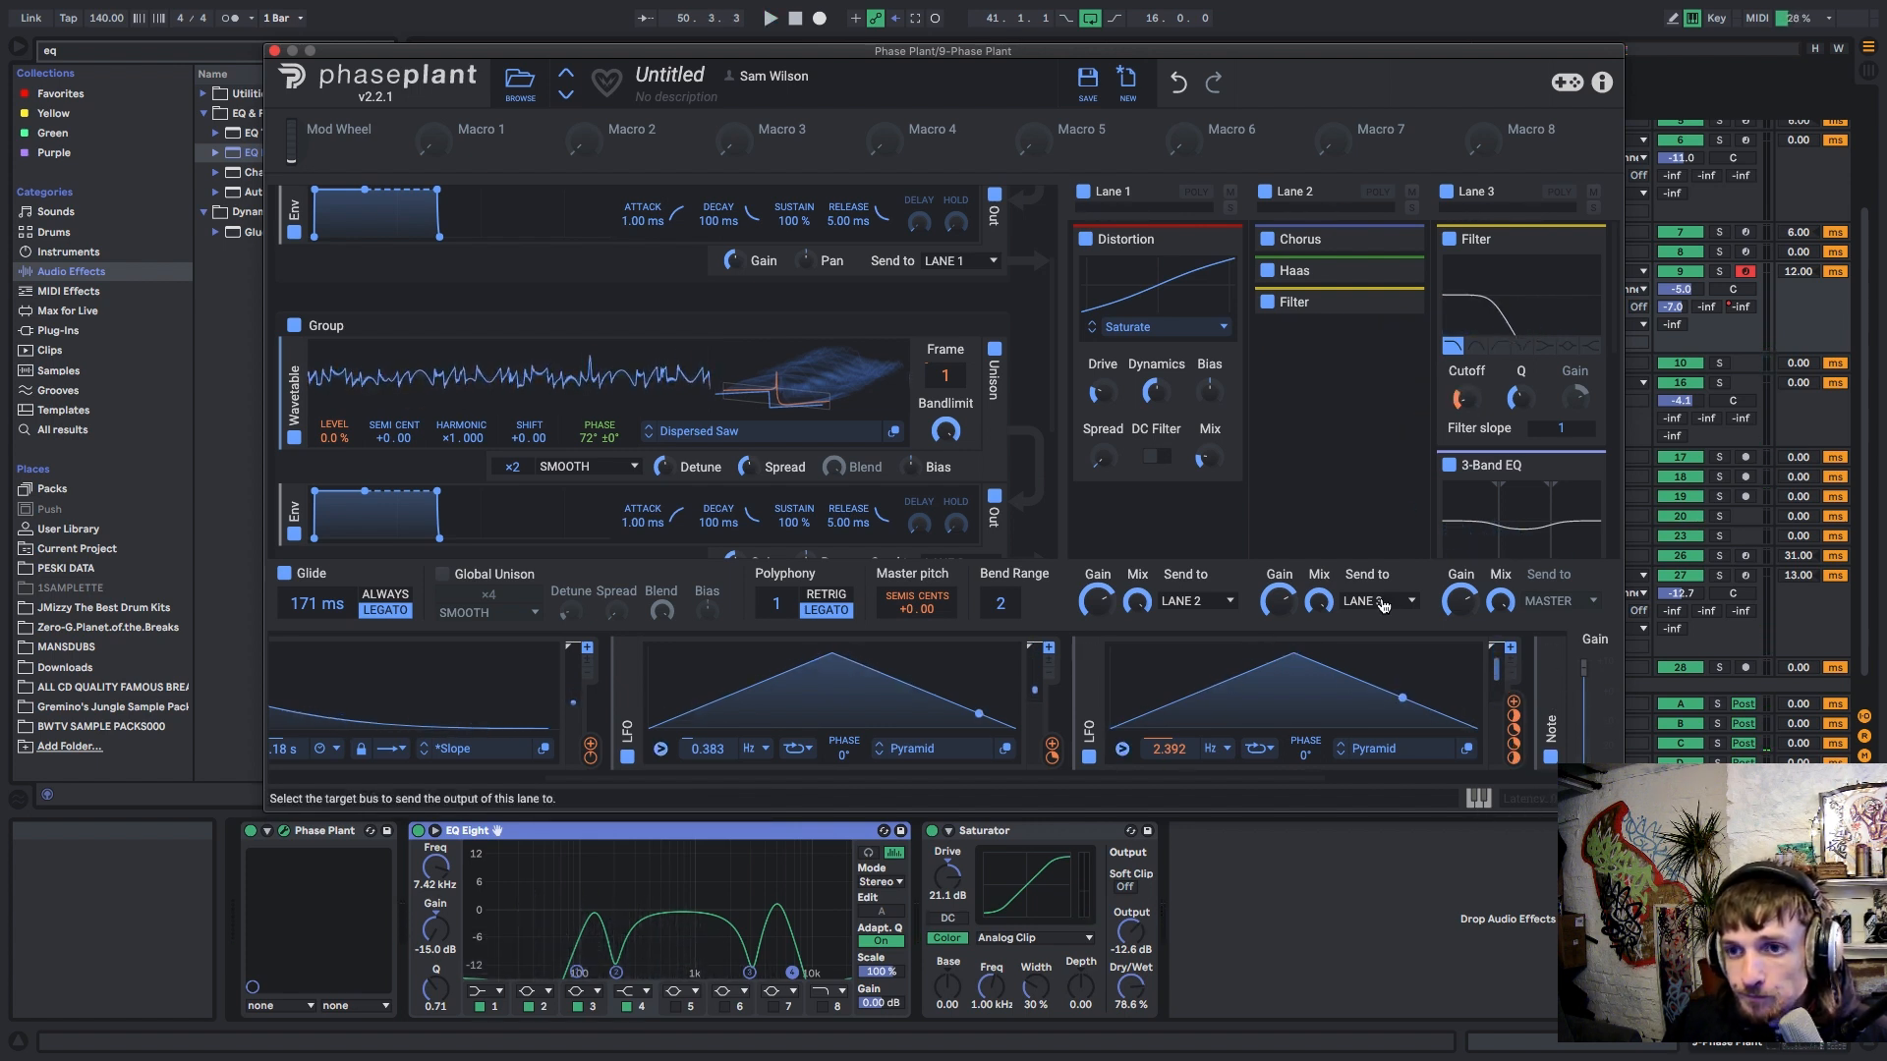
# Step: Examine the 3-Band EQ and Transient Shaper further down Lane 3
pyautogui.scroll(-3, 1501, 474)
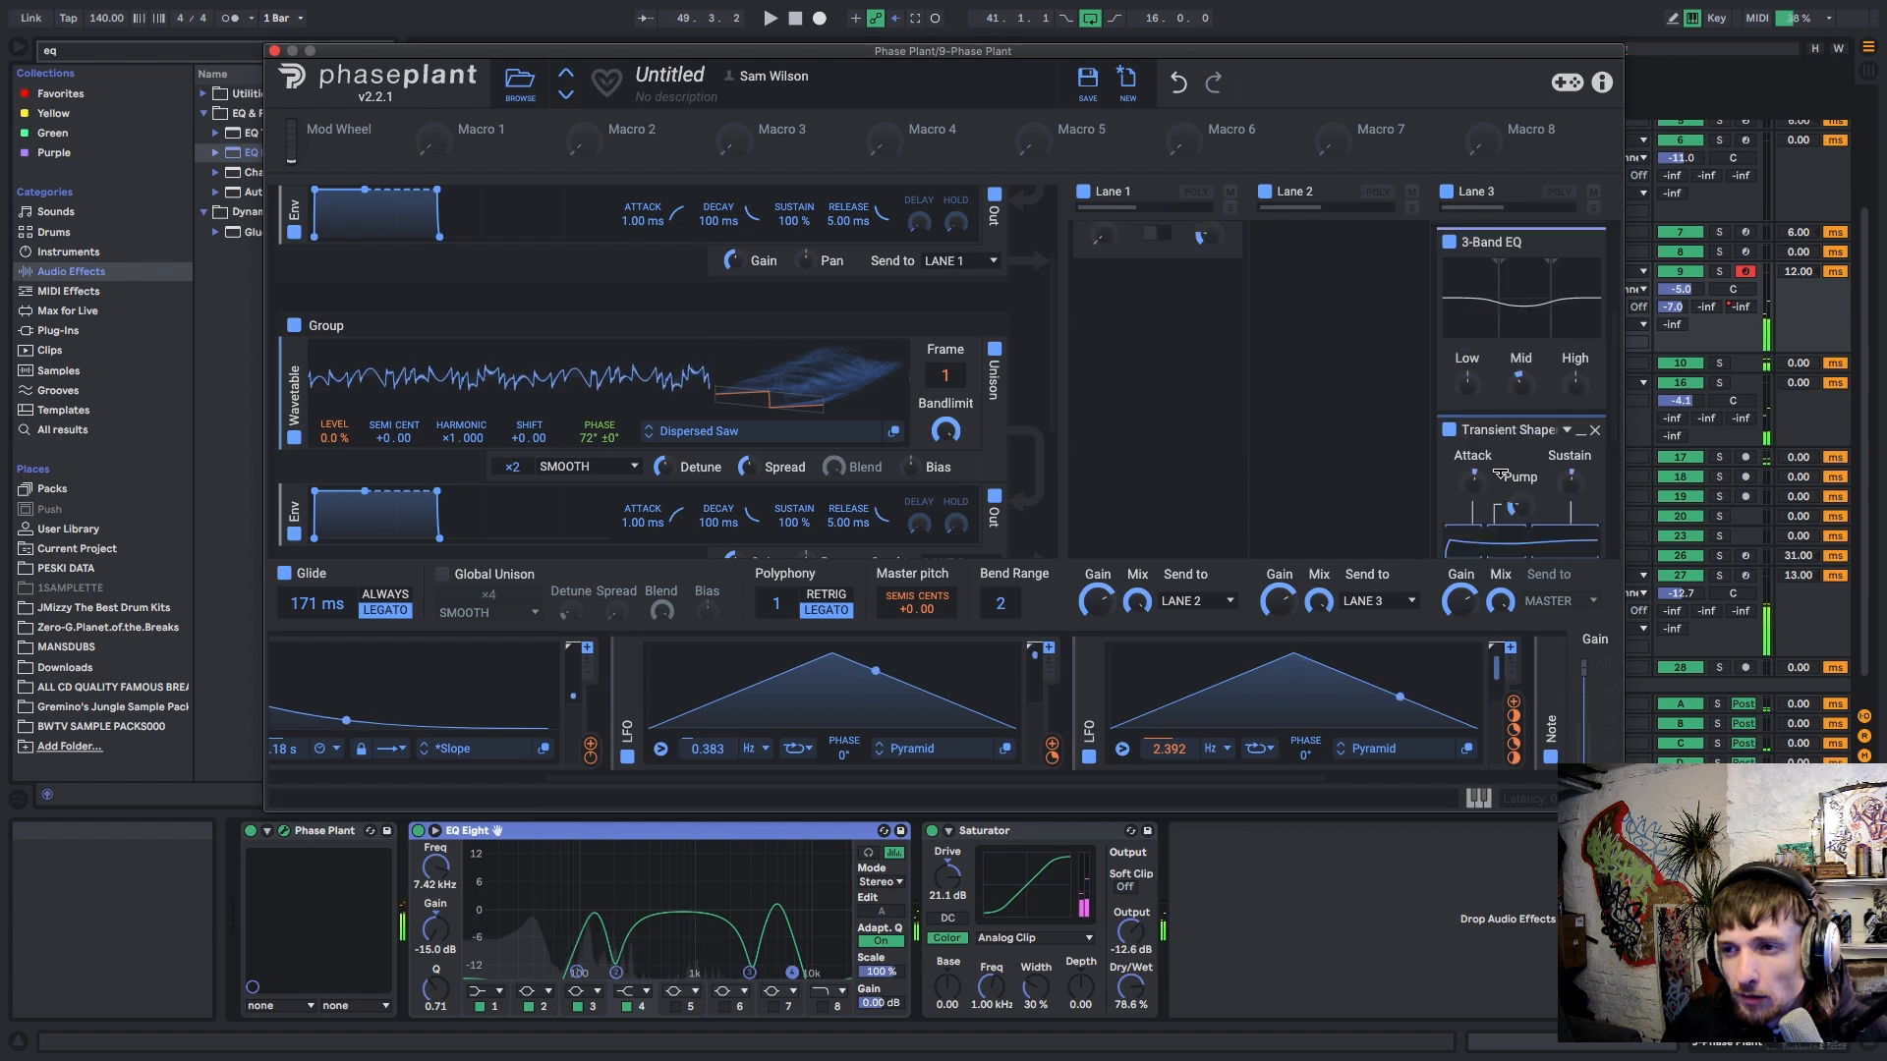
pyautogui.scroll(-3, 619, 410)
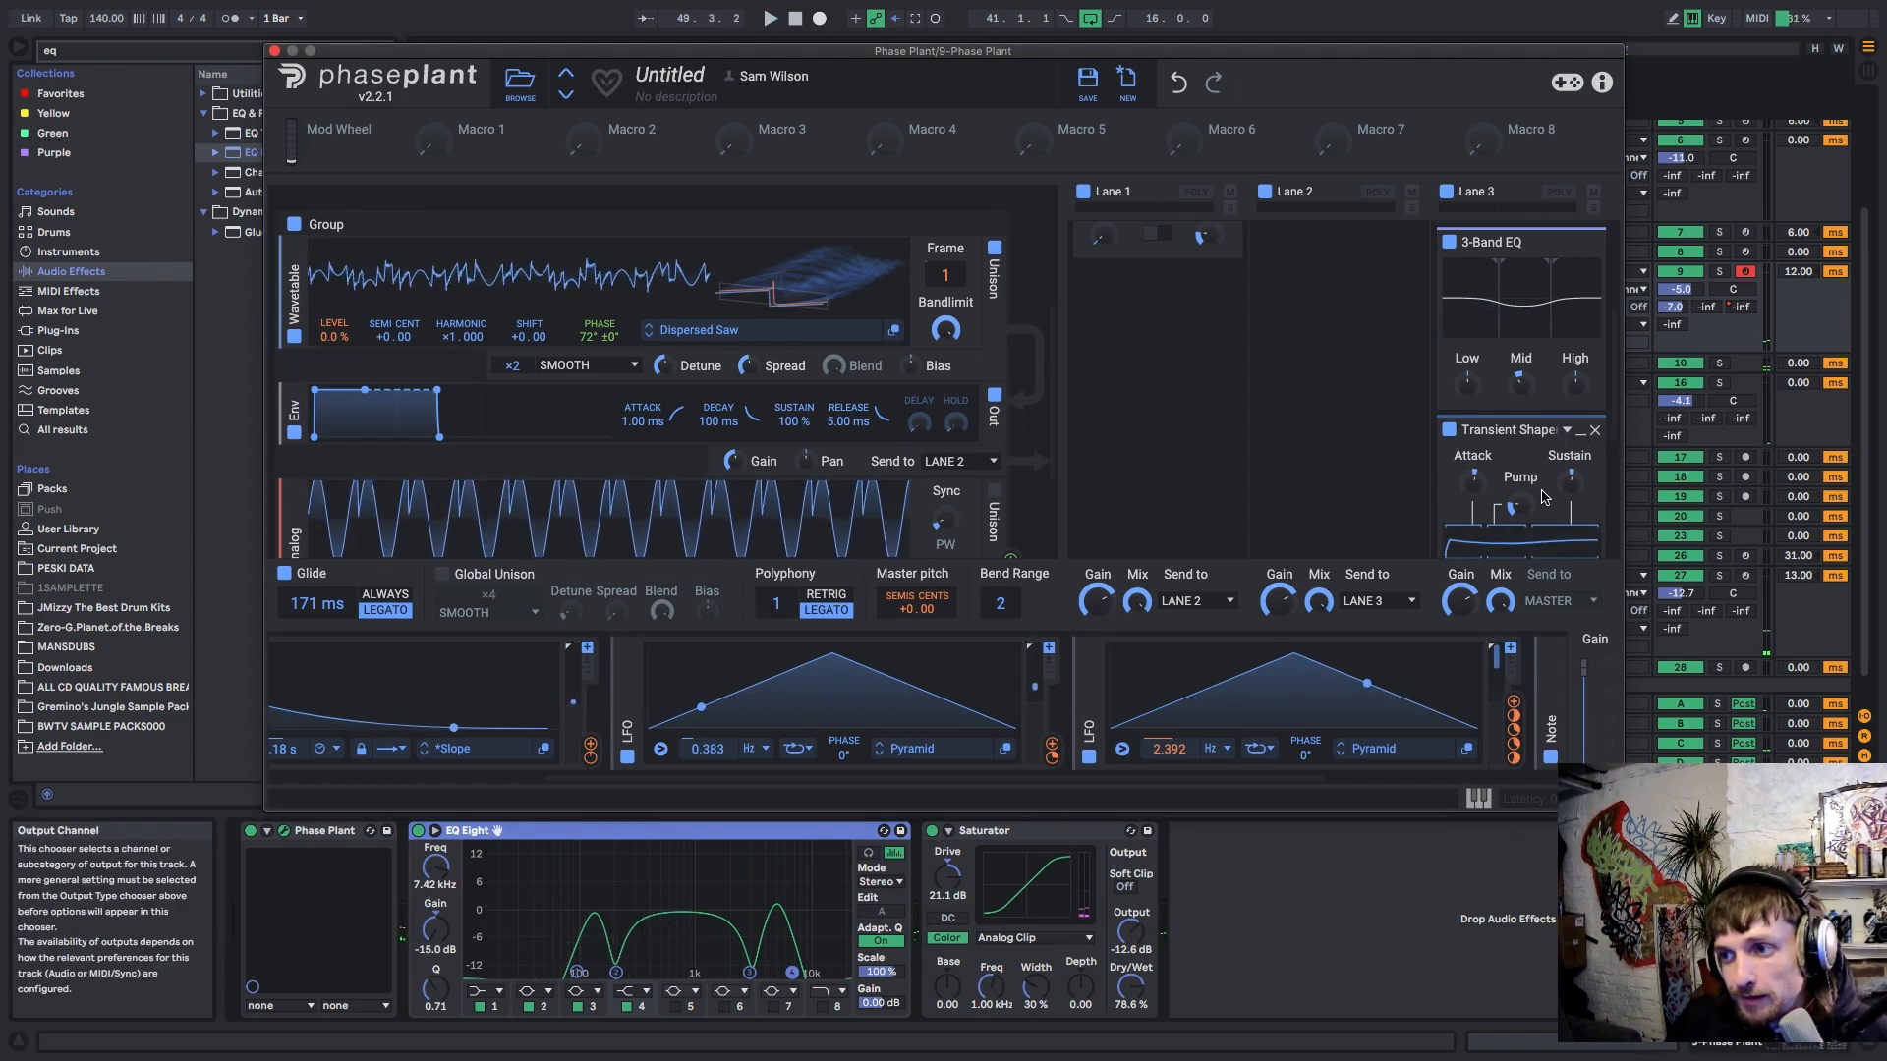
pyautogui.scroll(5, 1543, 497)
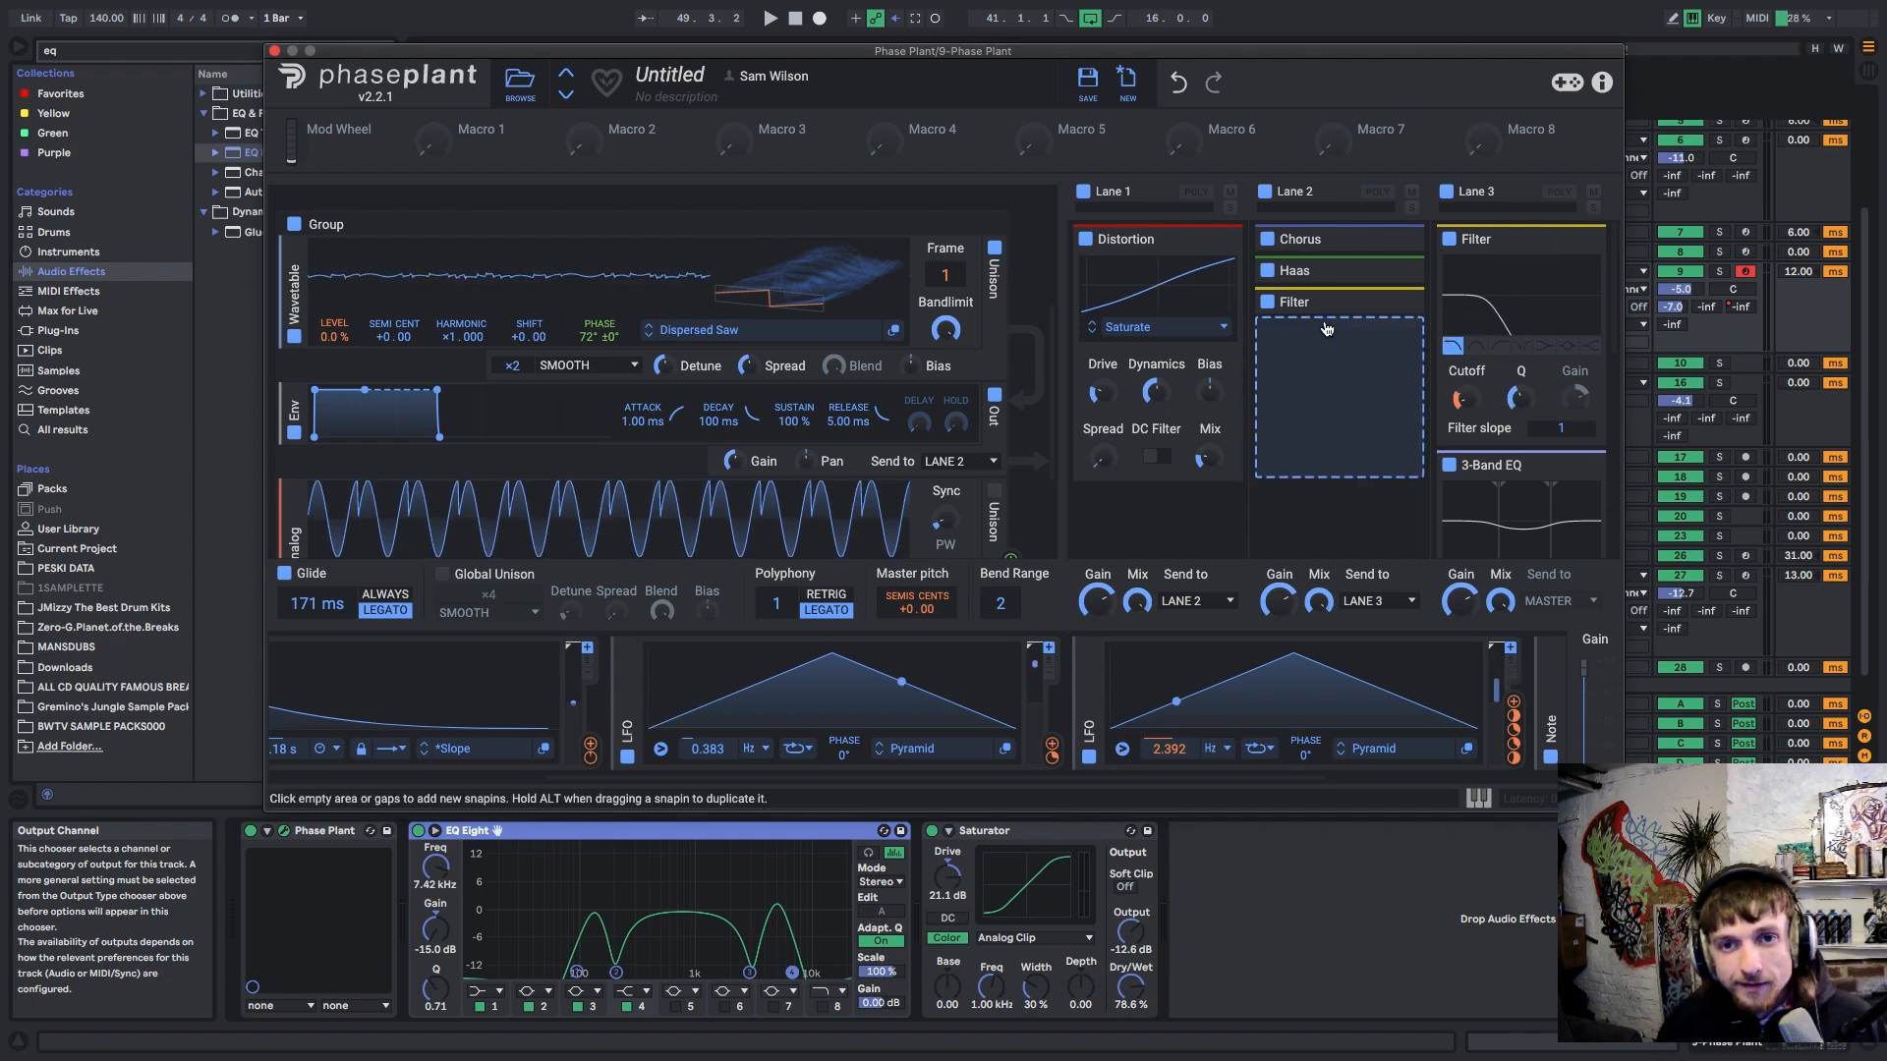
# Step: Examine how the generators are routed, including the analog oscillator modulating the Dispersed Saw wavetable's phase, and audition the patch
pyautogui.scroll(-3, 767, 480)
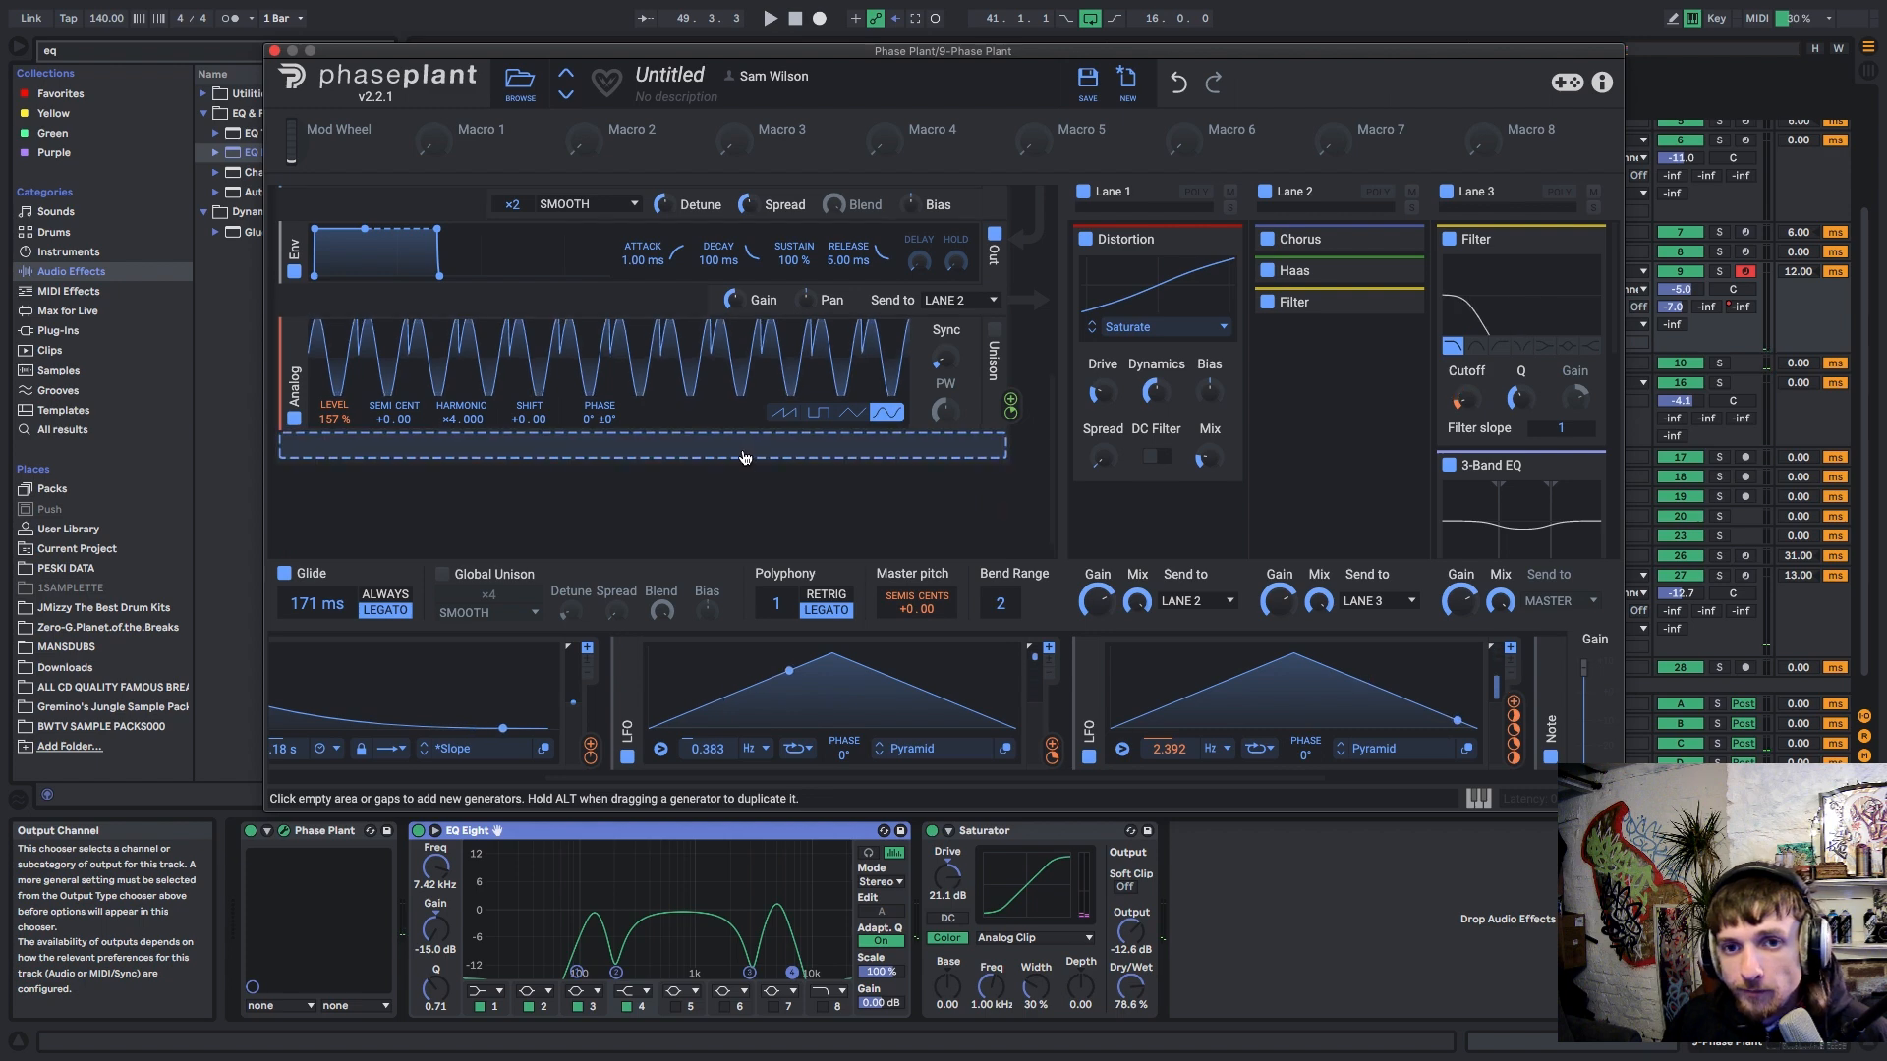
pyautogui.scroll(3, 750, 466)
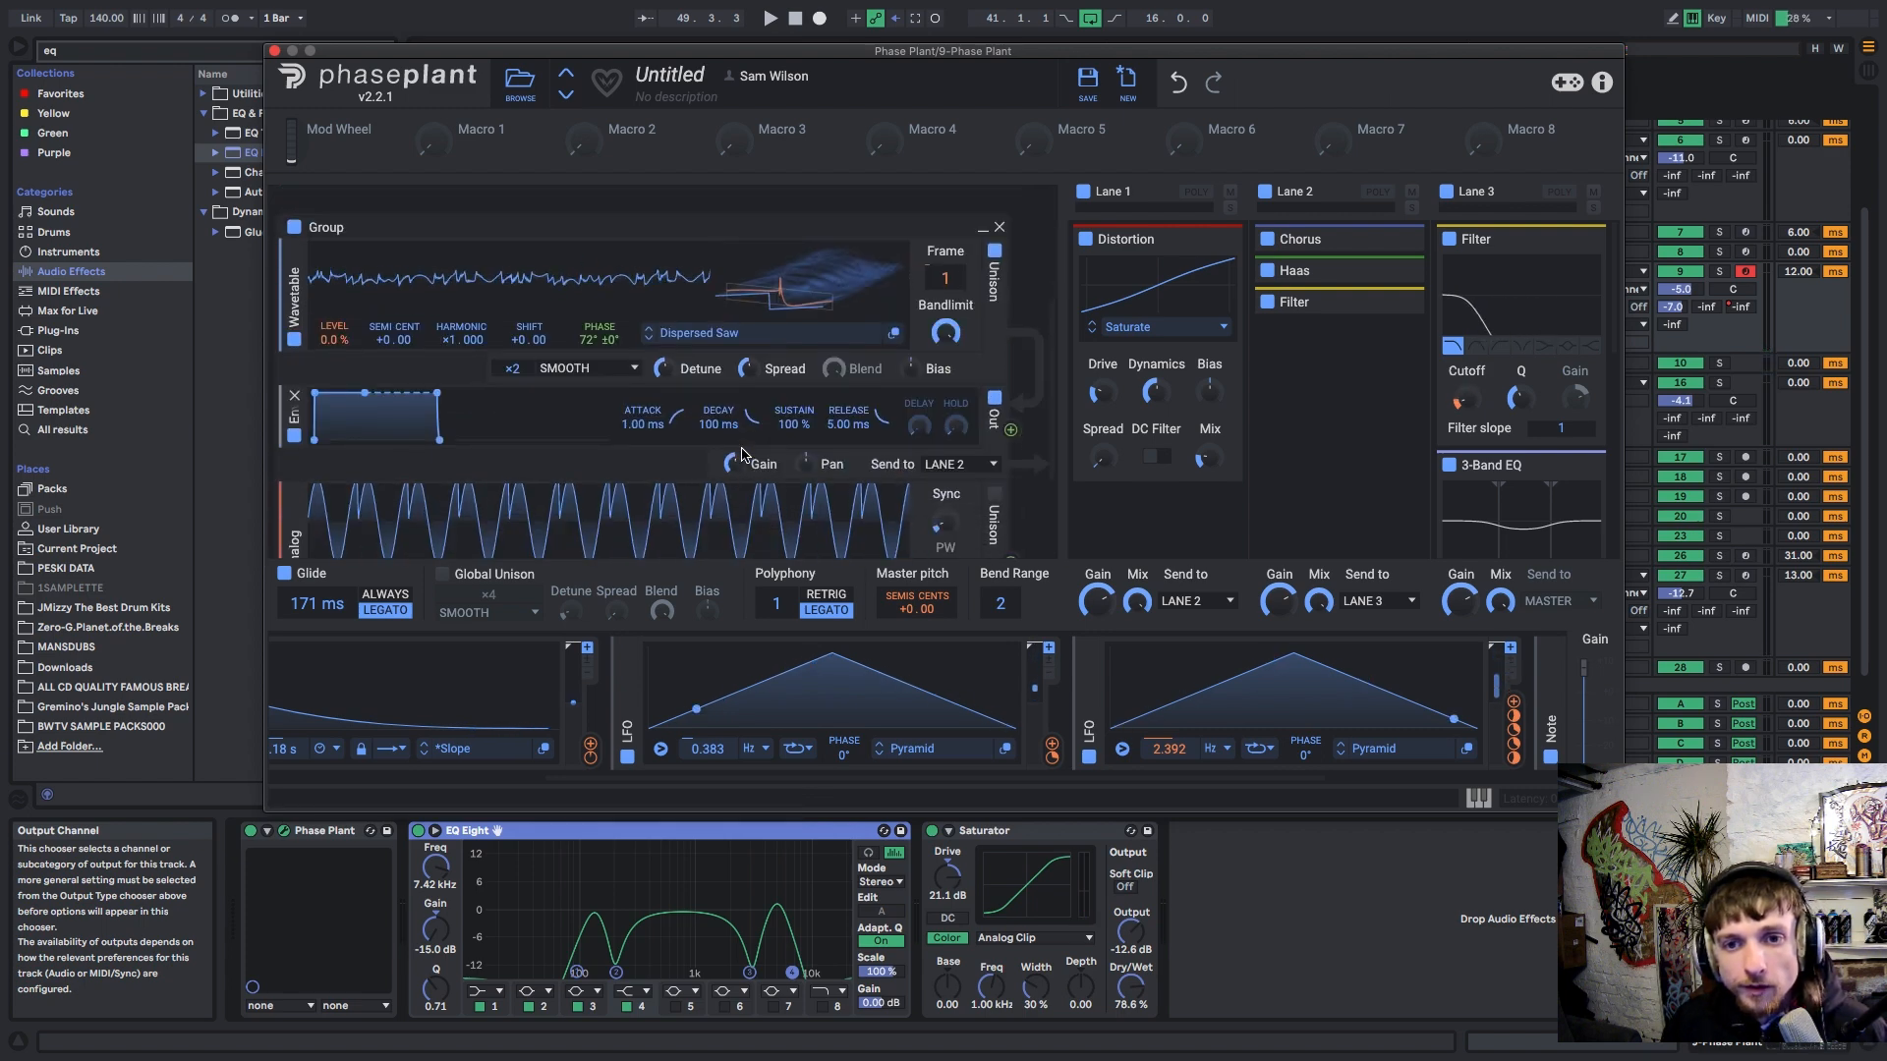
pyautogui.scroll(-3, 744, 455)
pyautogui.scroll(2, 1011, 416)
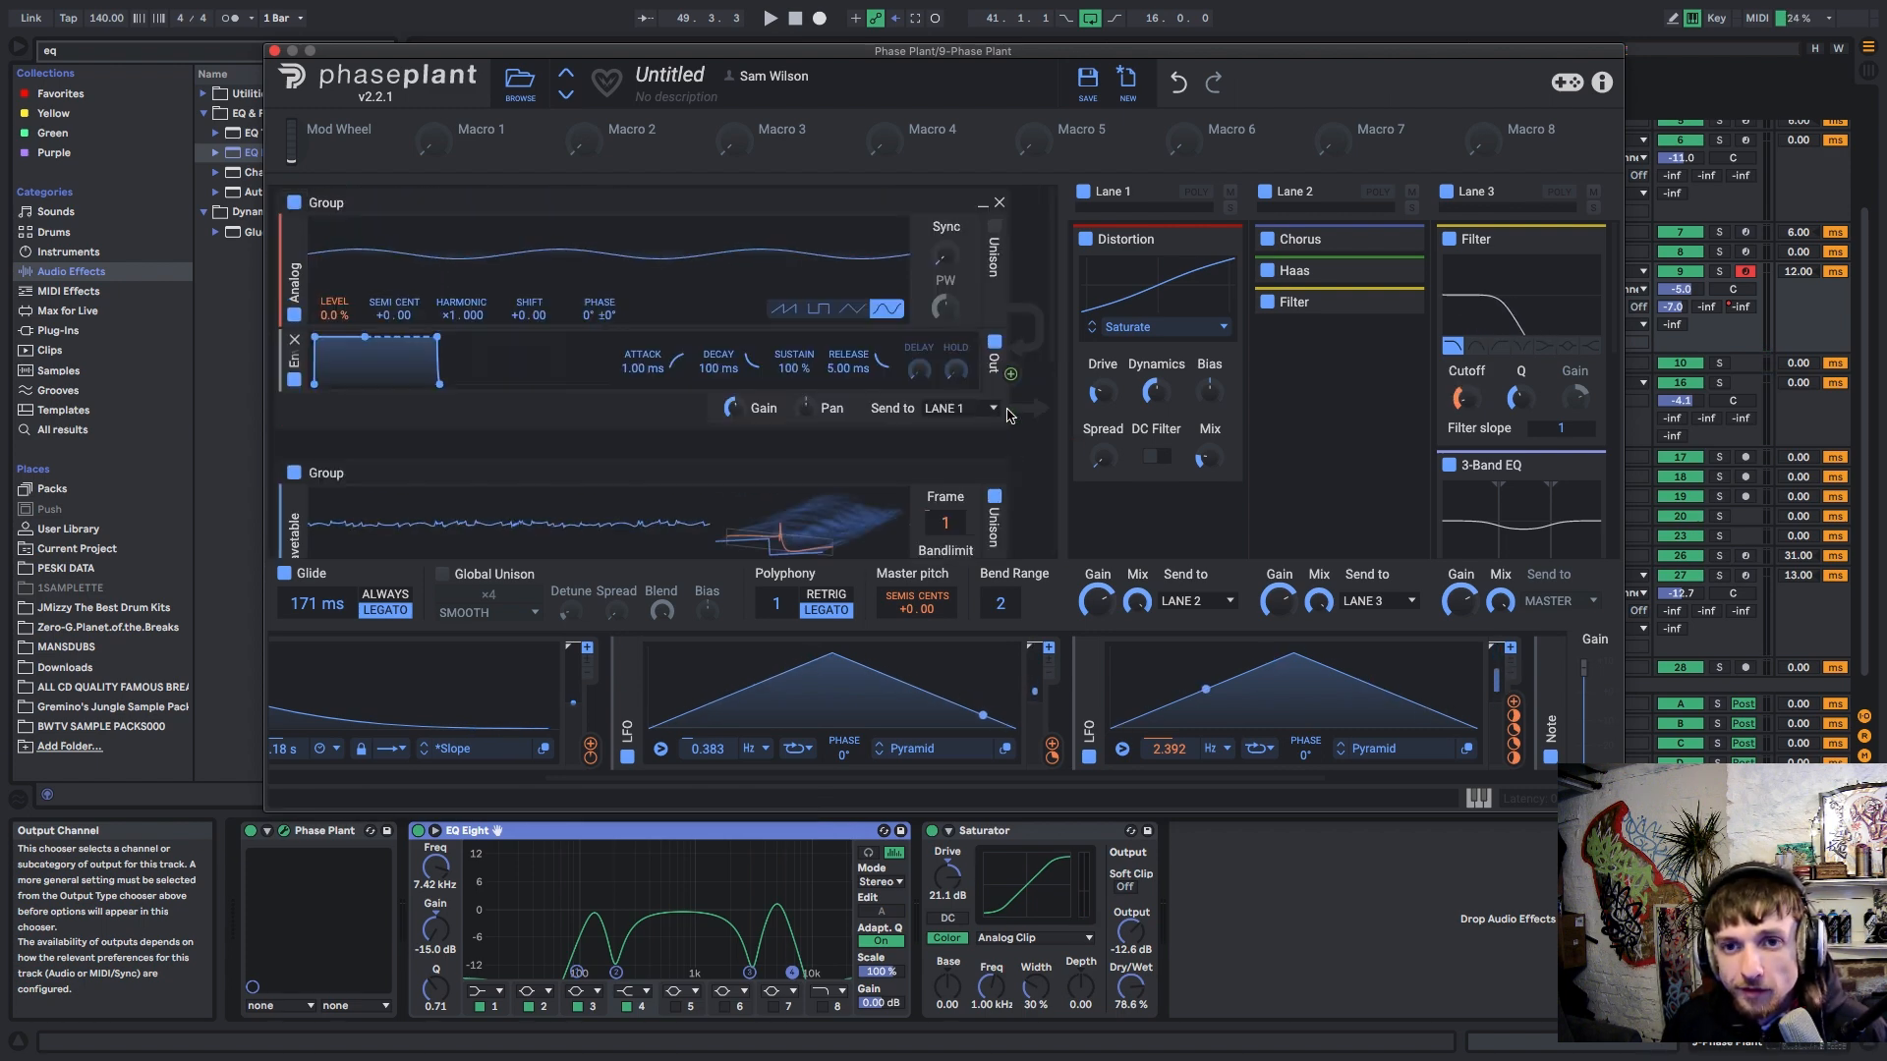
pyautogui.scroll(-2, 878, 507)
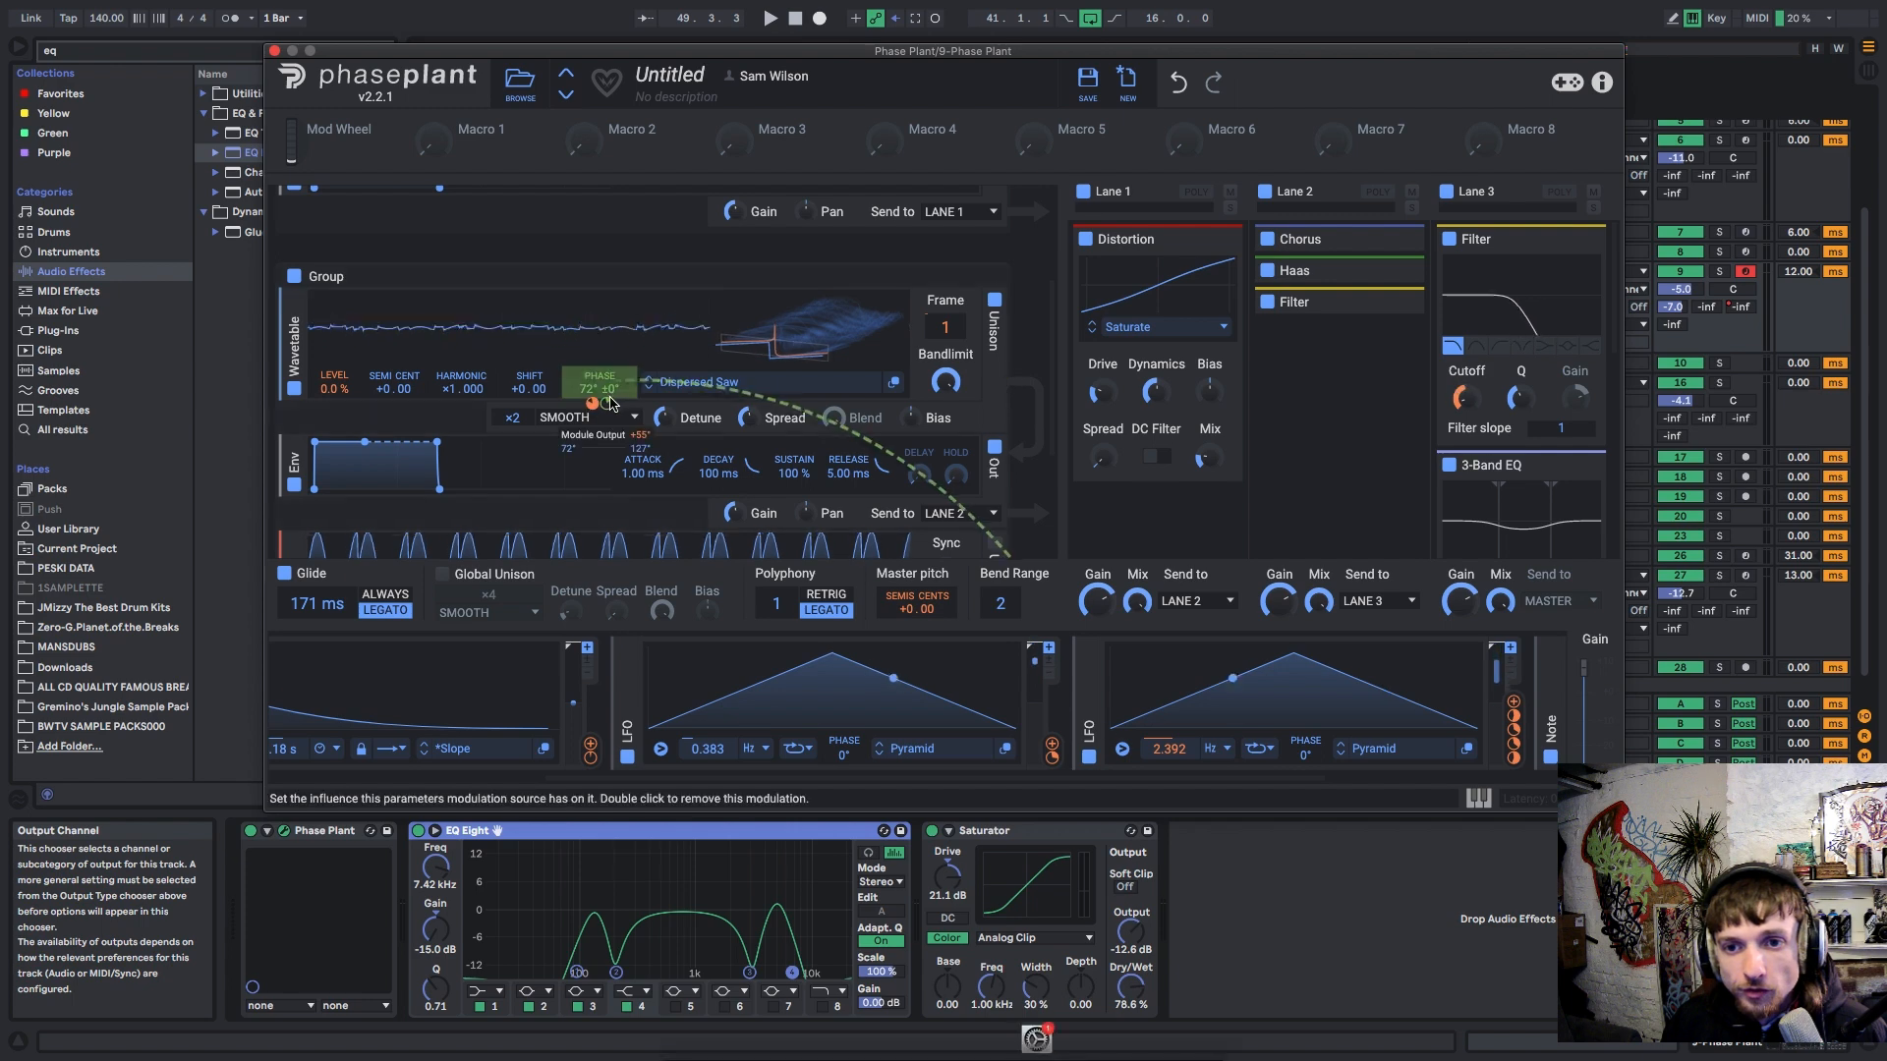
pyautogui.scroll(-2, 492, 422)
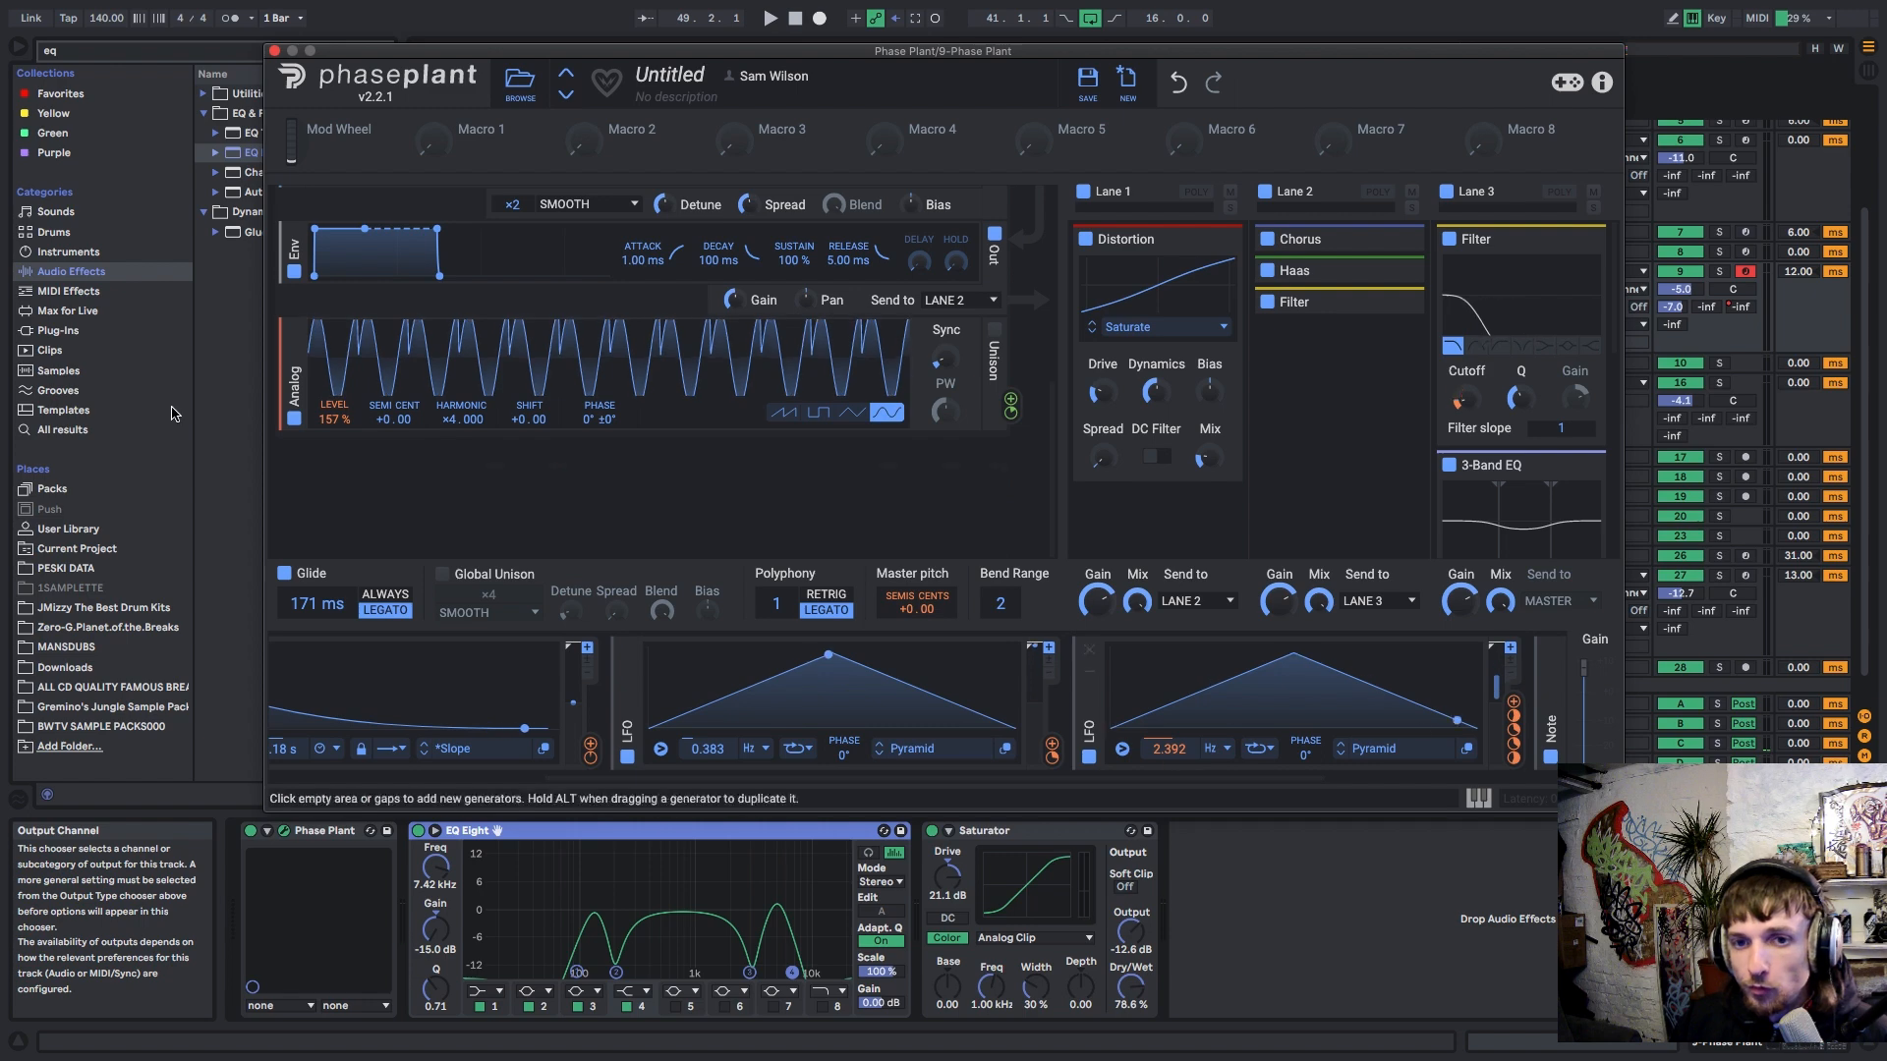
pyautogui.moveTo(335, 440)
pyautogui.press('space')
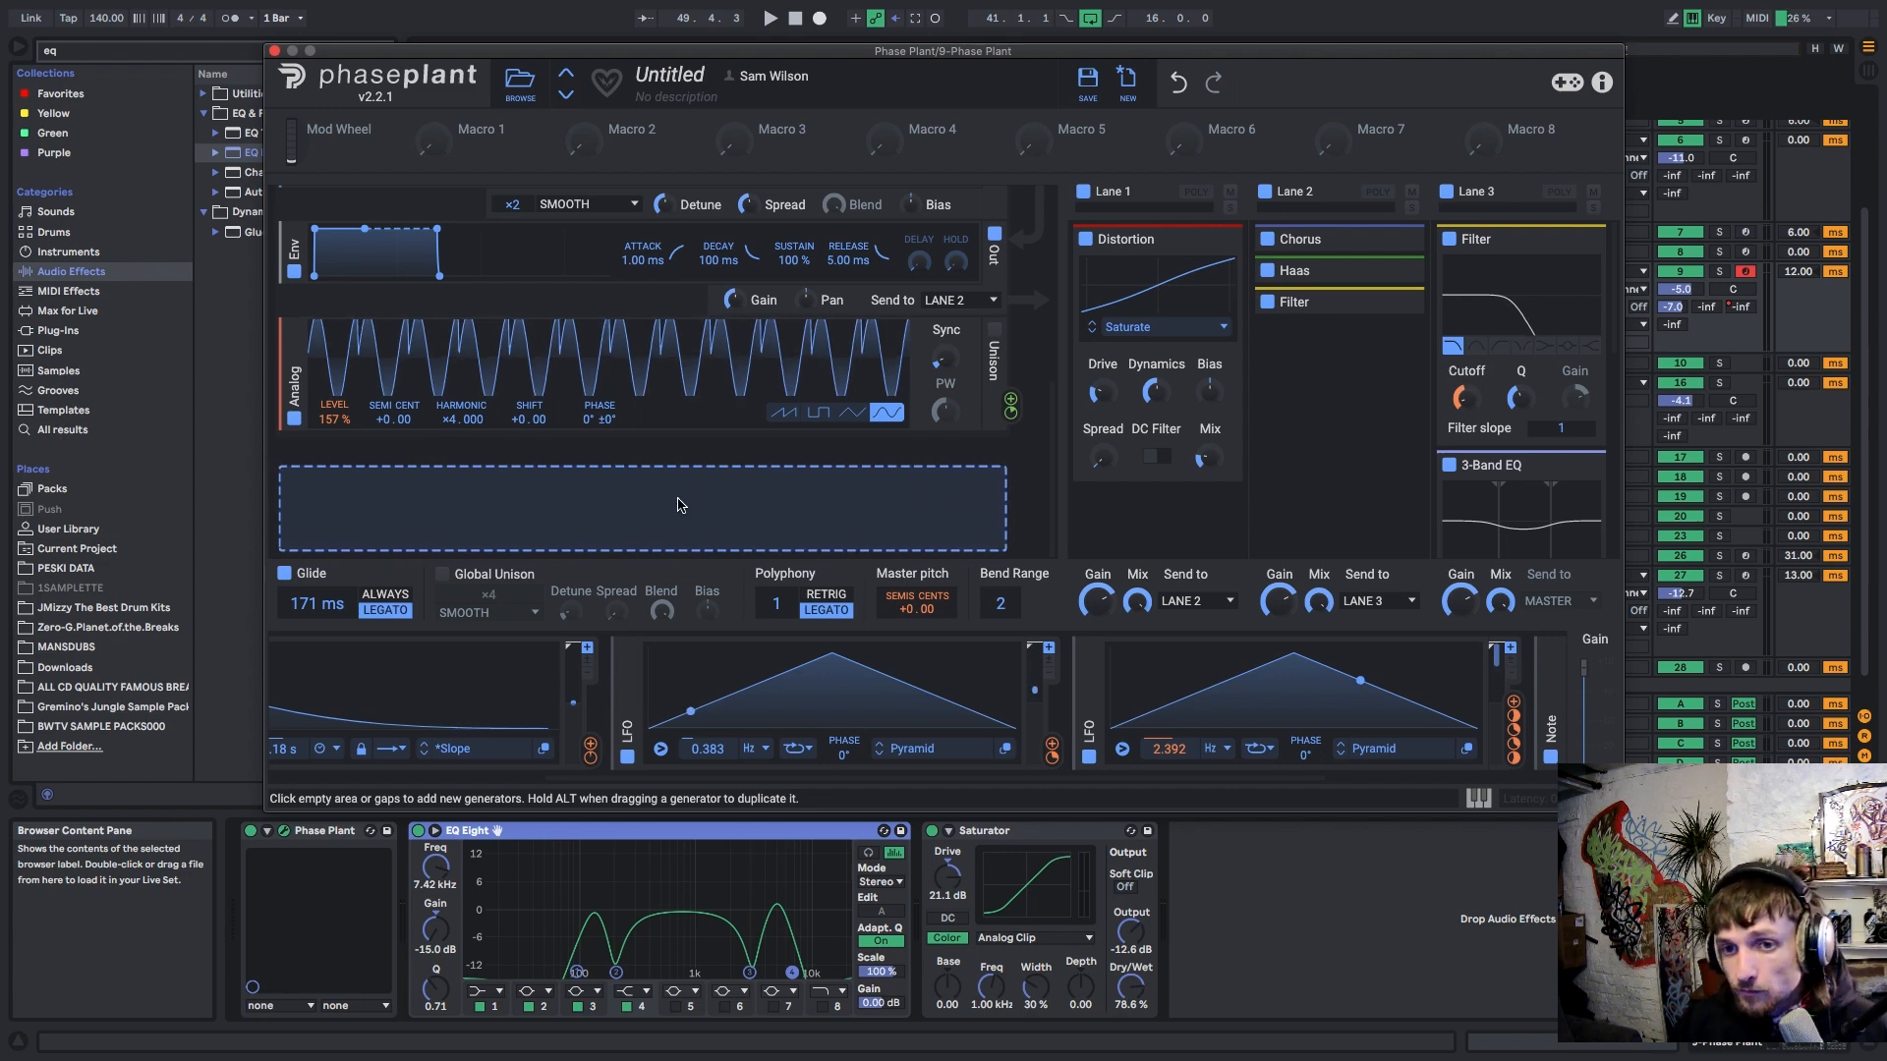
# Step: Insert a new MIDI track below track 9 and load the Phase Plant plug-in on it
pyautogui.click(276, 52)
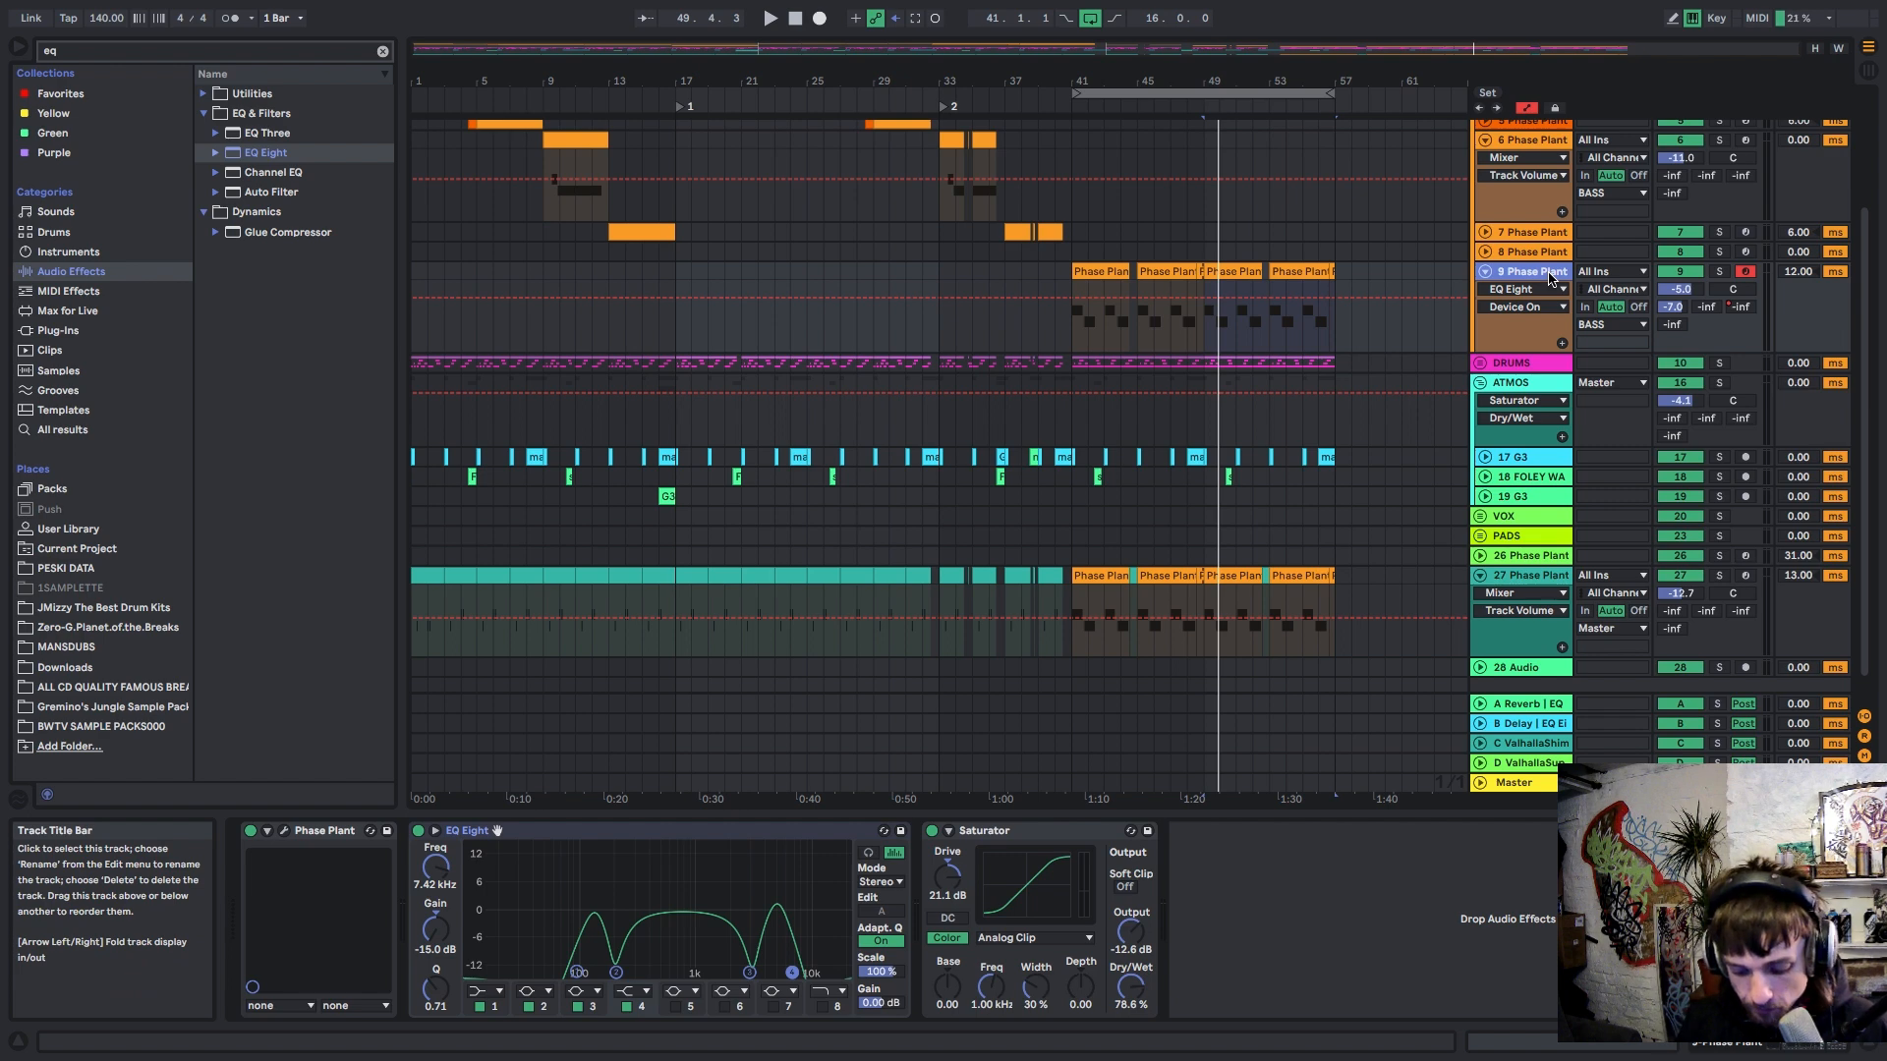
pyautogui.hotkey('ctrl', 'shift', 't')
pyautogui.hotkey('ctrl', 'f')
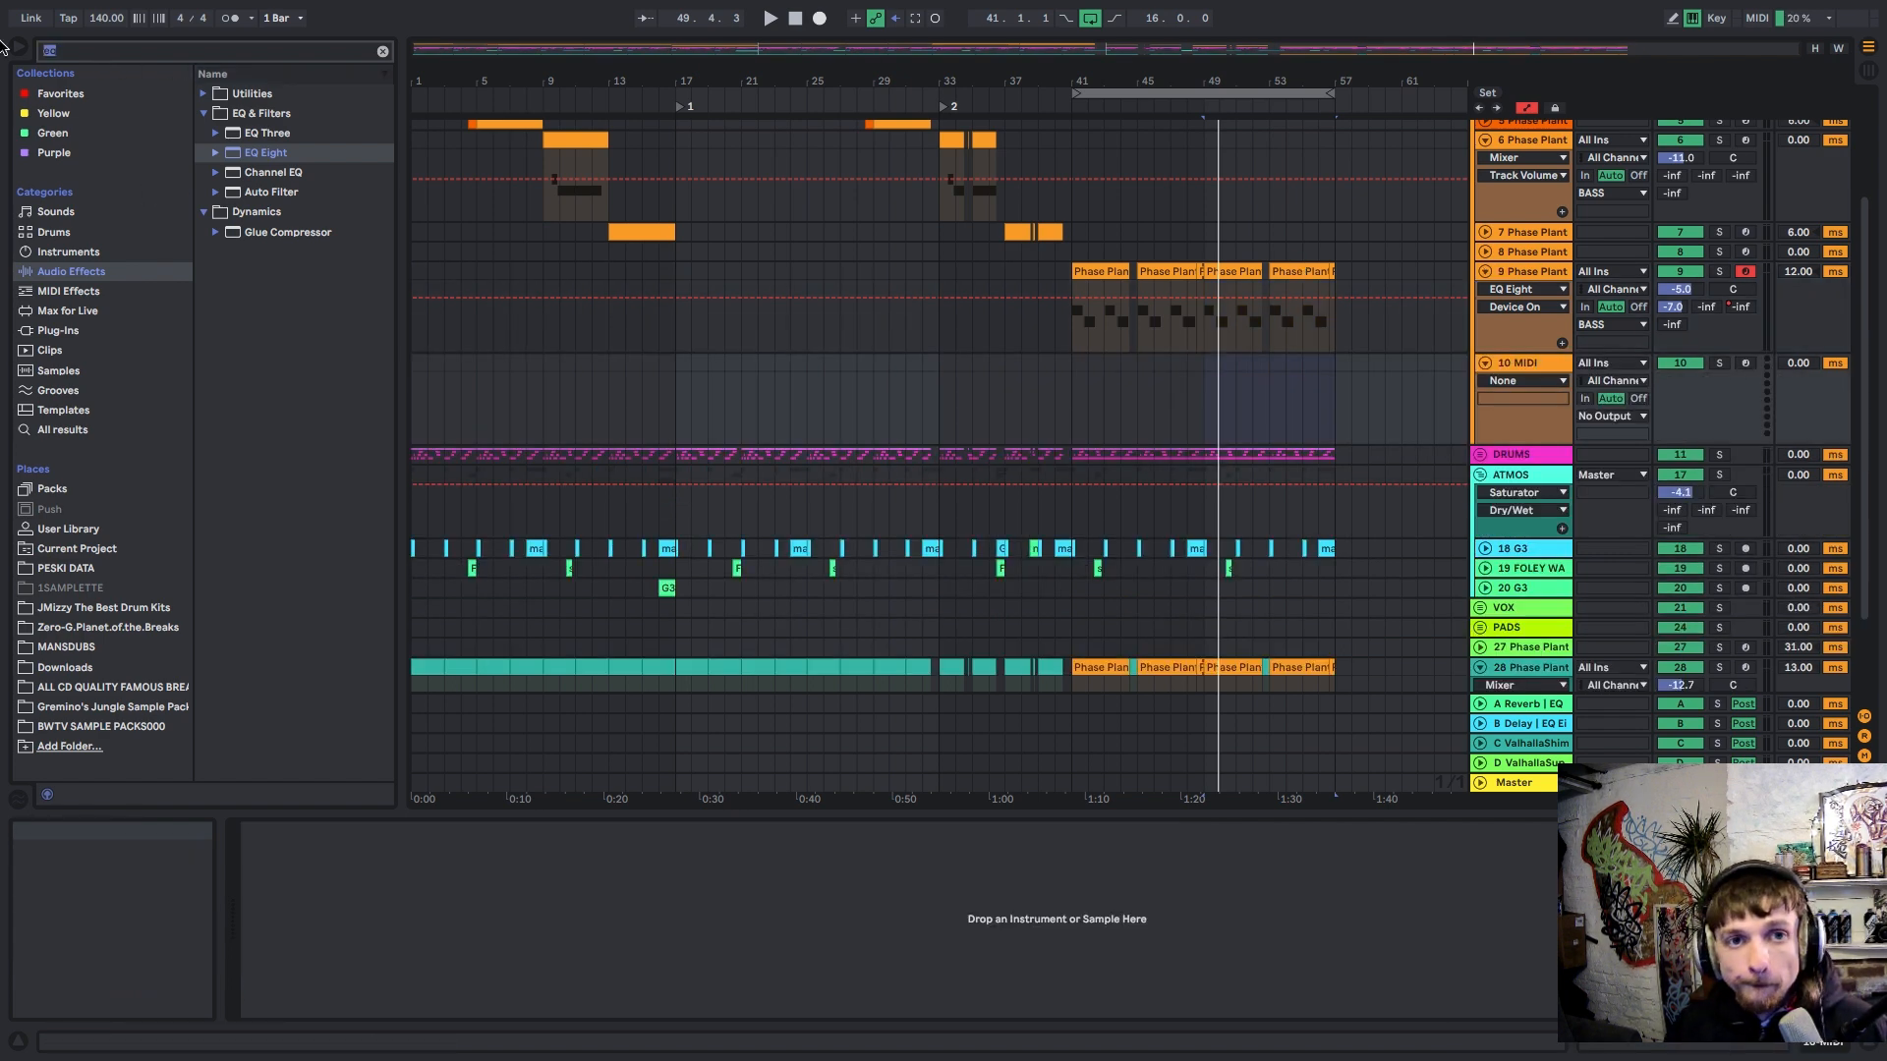
pyautogui.write('phase')
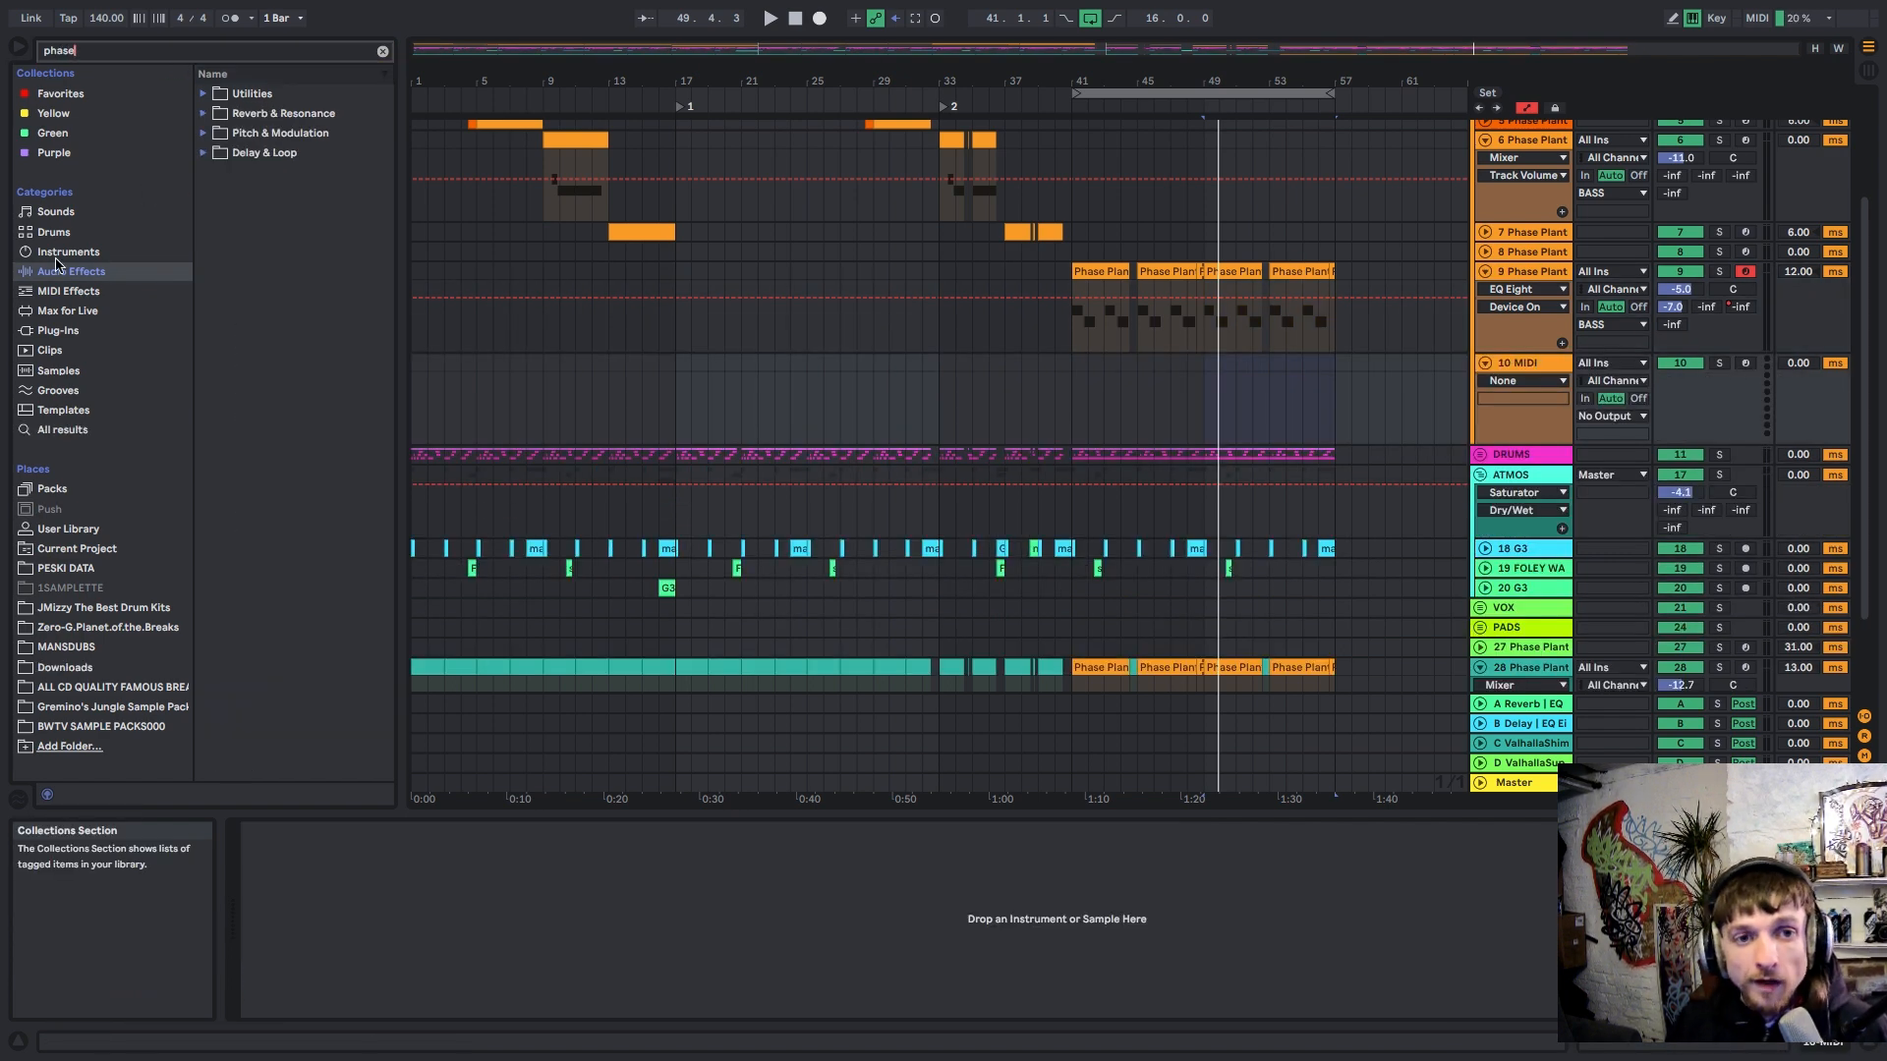
pyautogui.click(53, 330)
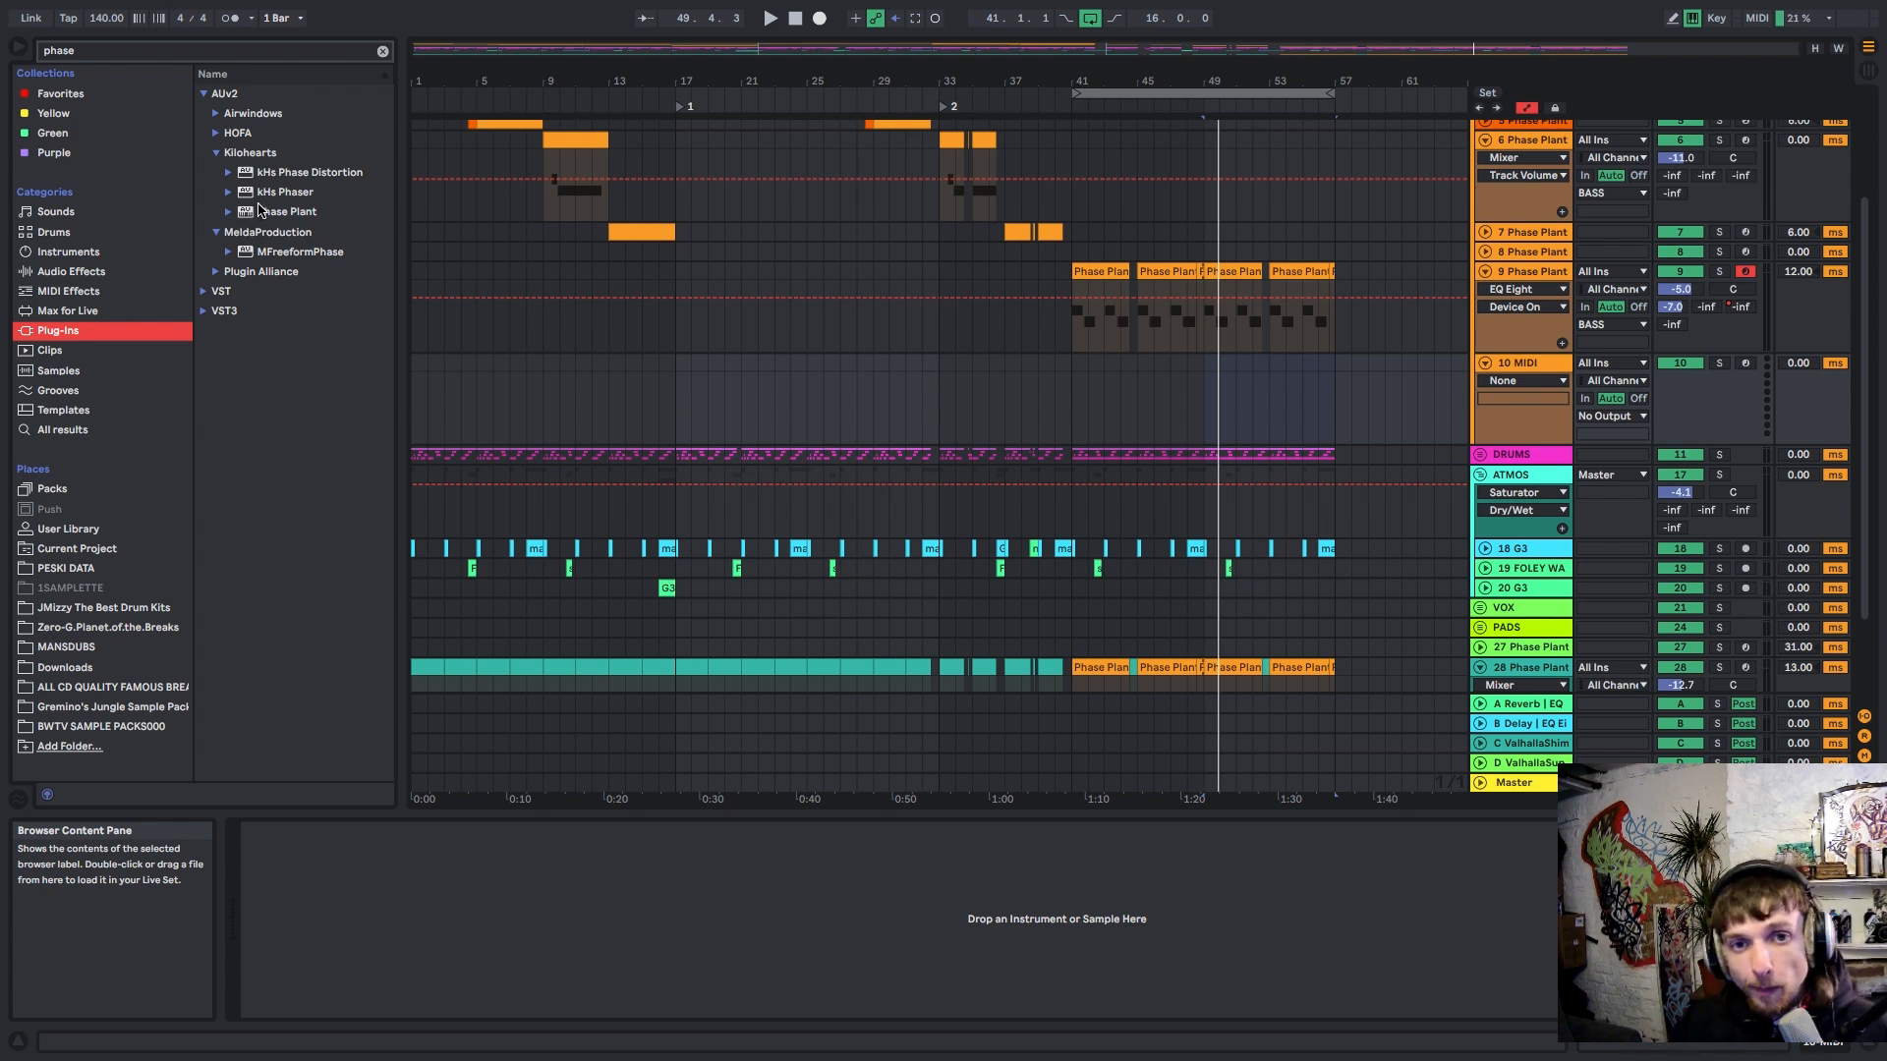
pyautogui.click(266, 212)
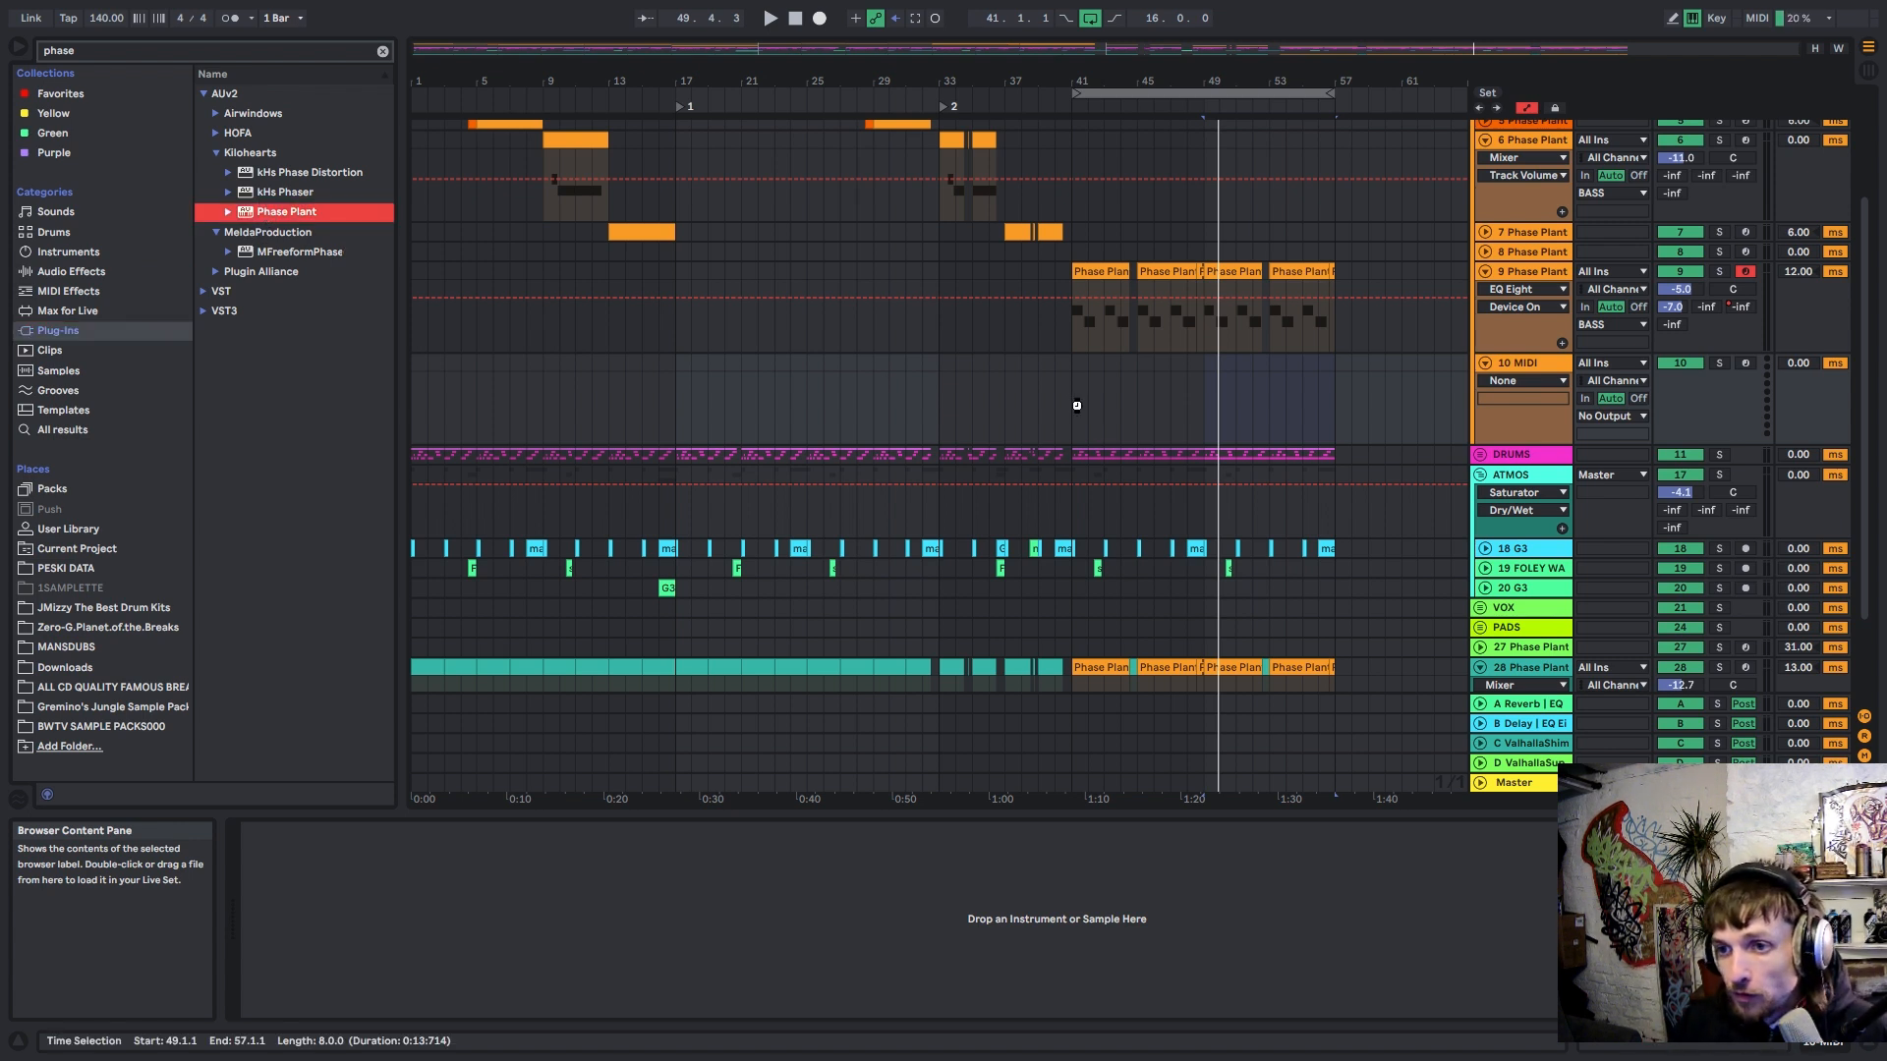
pyautogui.press('Return')
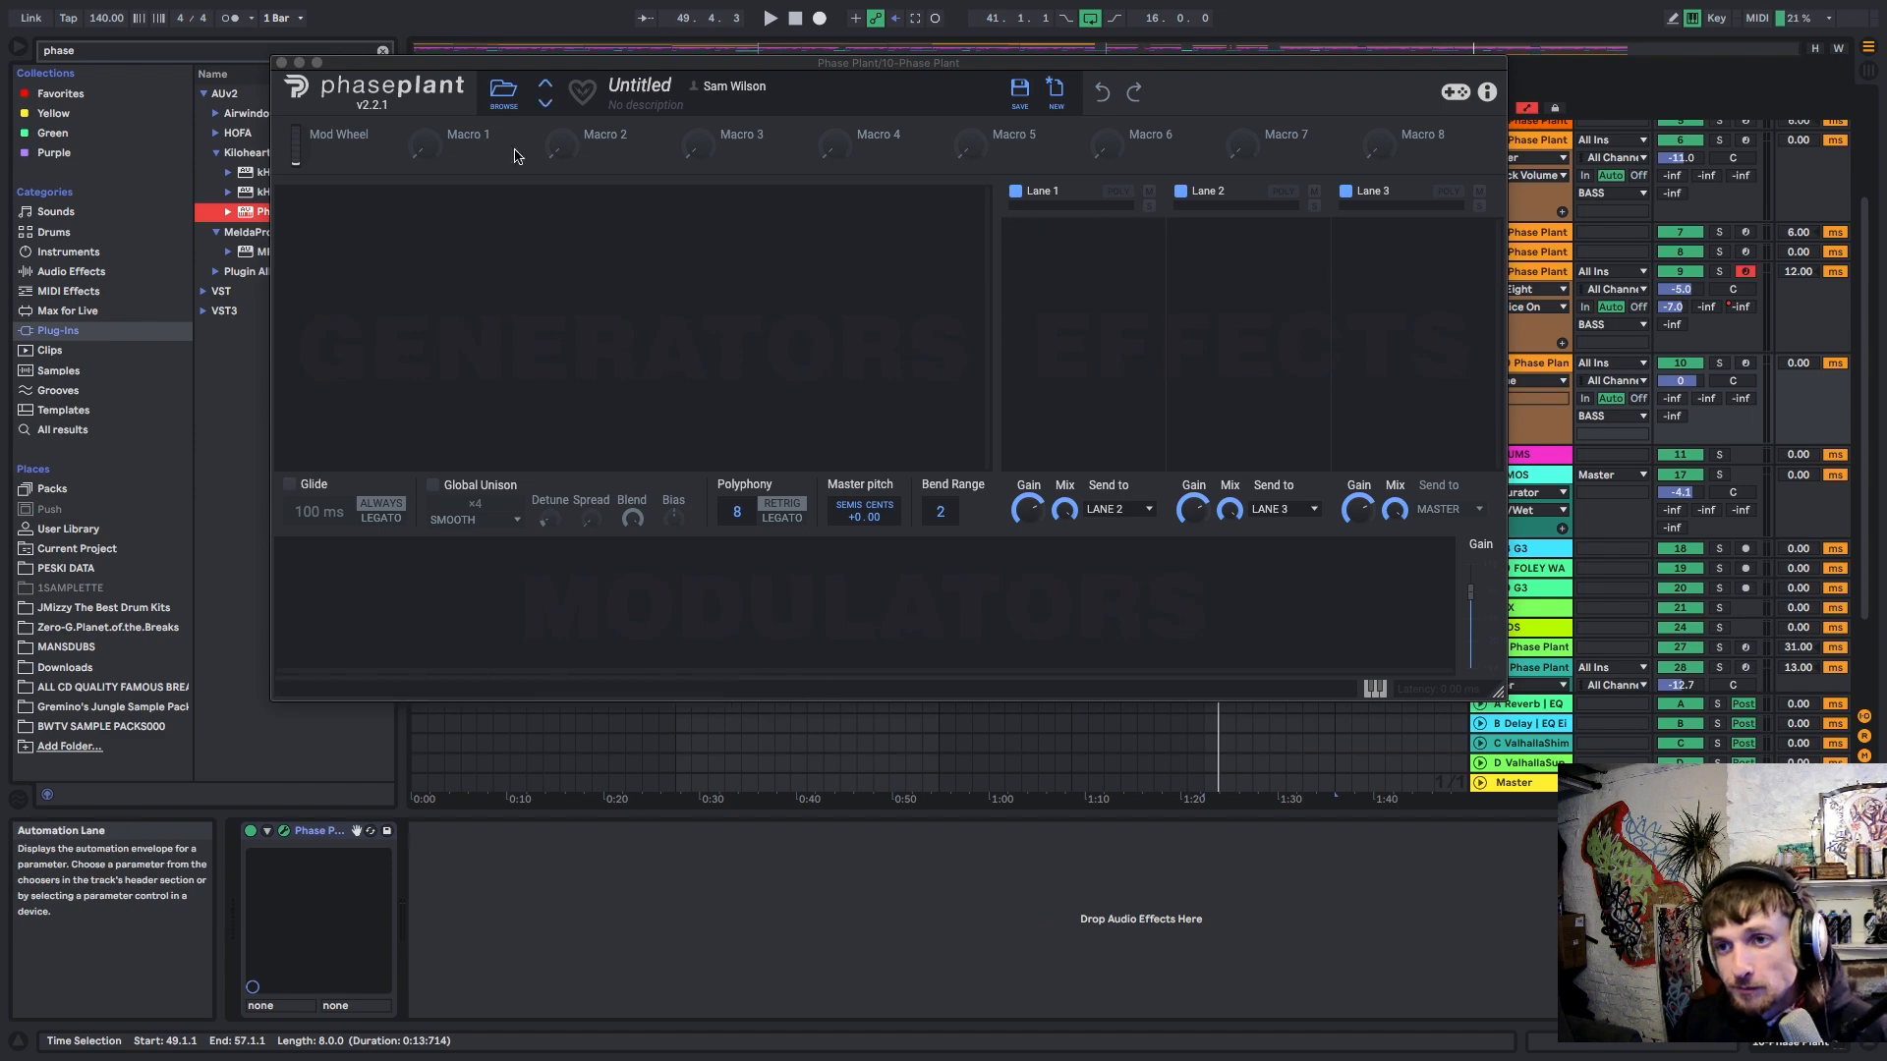
pyautogui.click(292, 75)
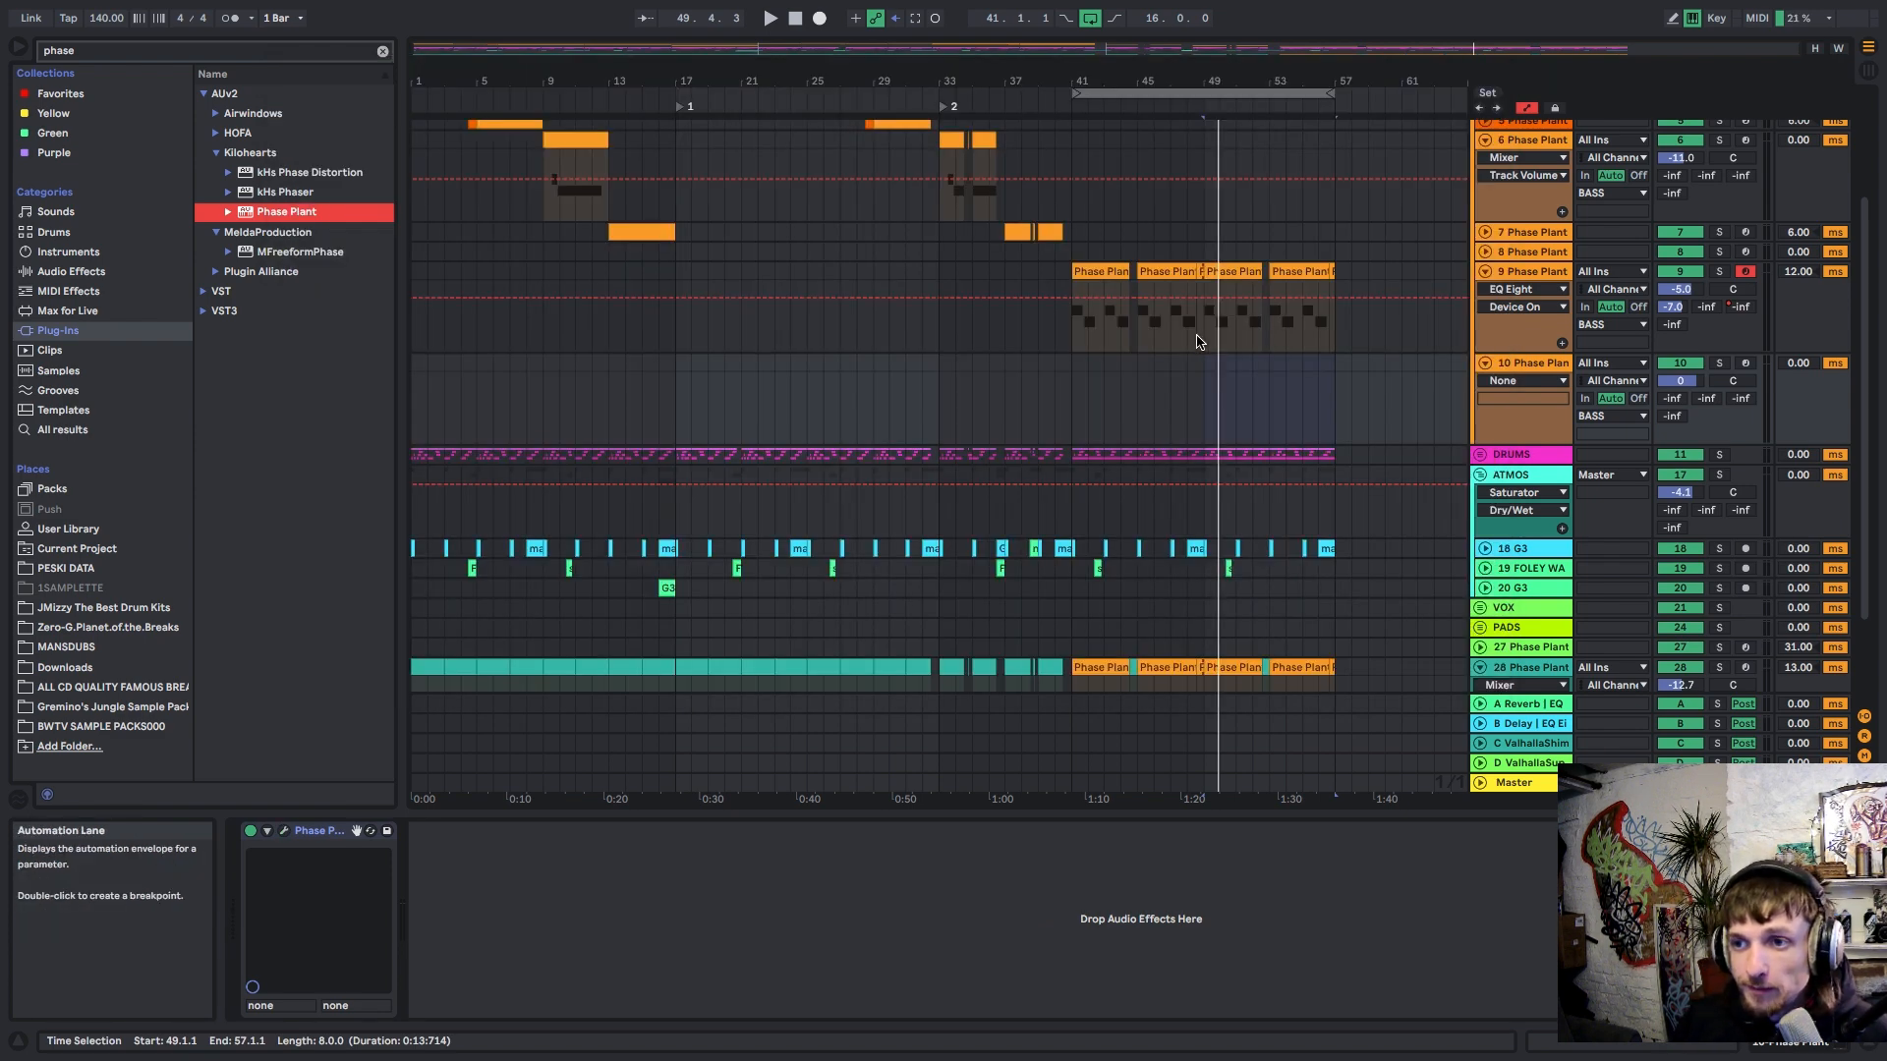
# Step: Move the bass clips between bars 49 and 57 from track 9 down to track 10
pyautogui.moveTo(1205, 275); pyautogui.dragTo(1319, 351)
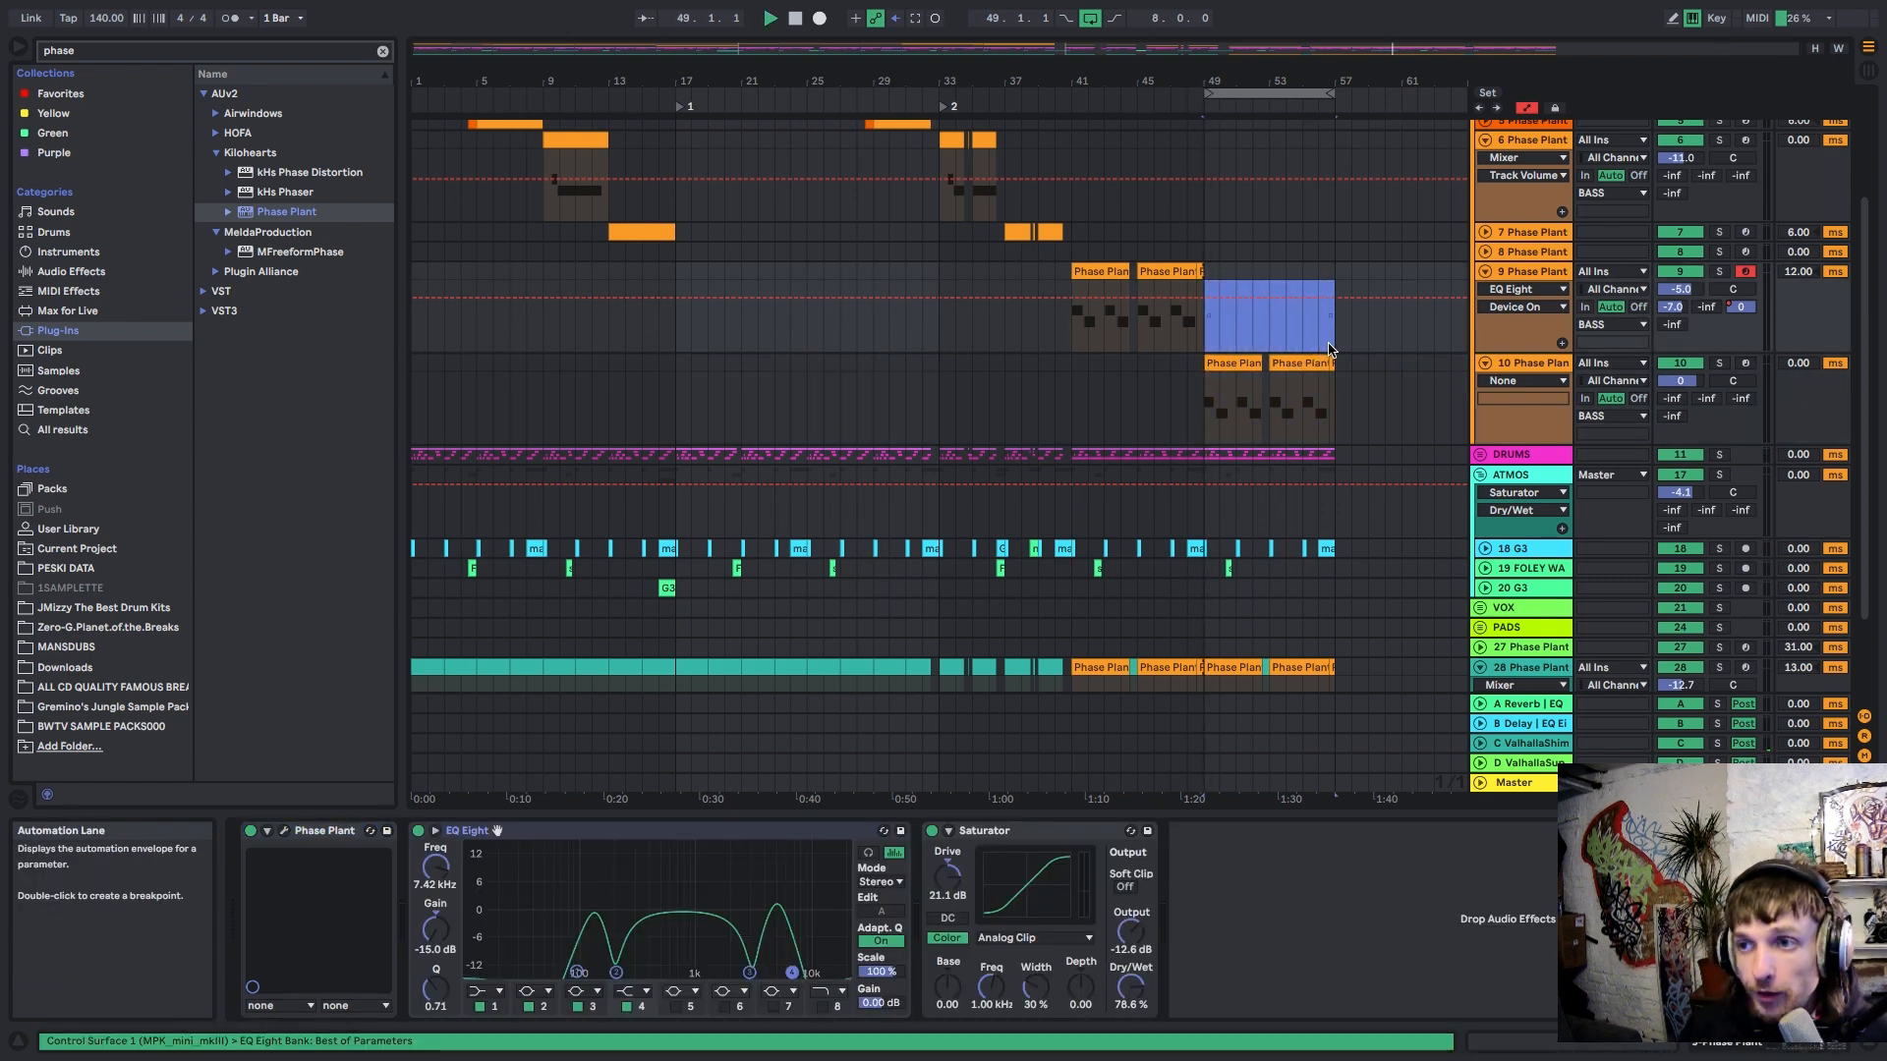
pyautogui.press('space')
pyautogui.click(1529, 362)
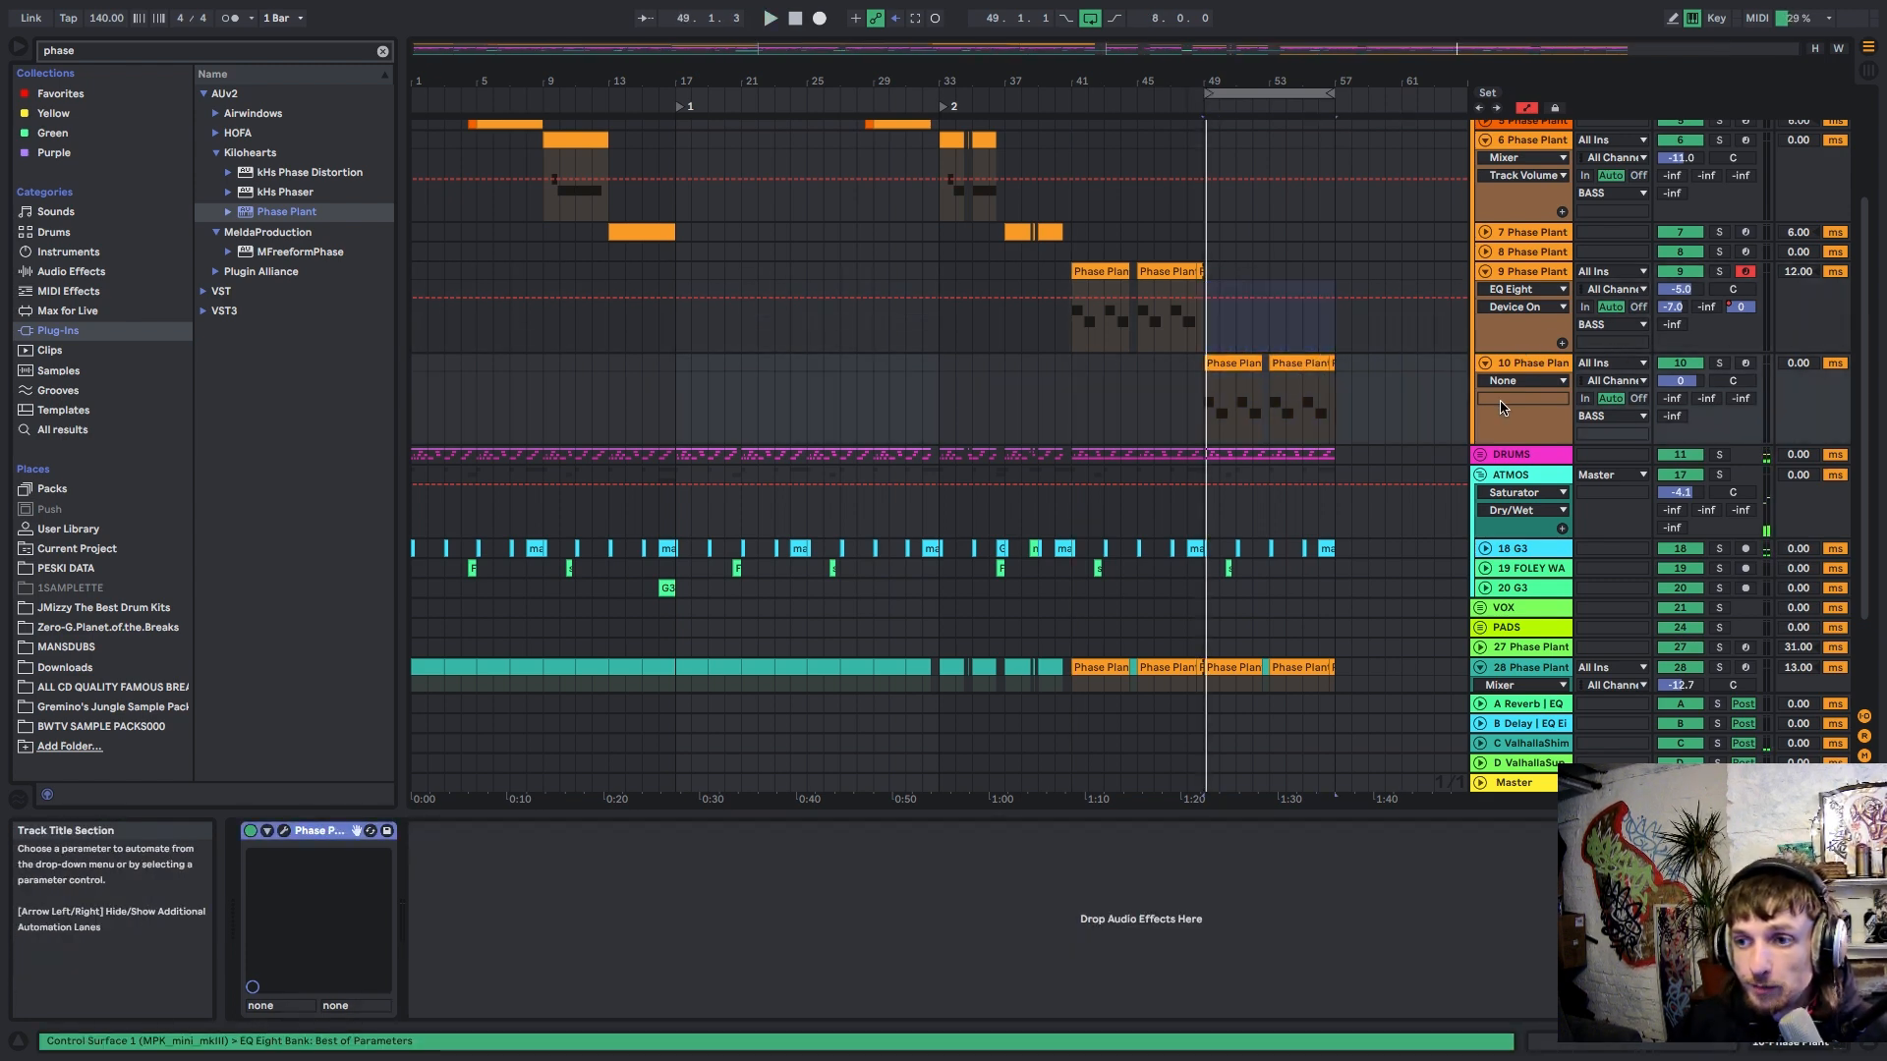
pyautogui.click(283, 831)
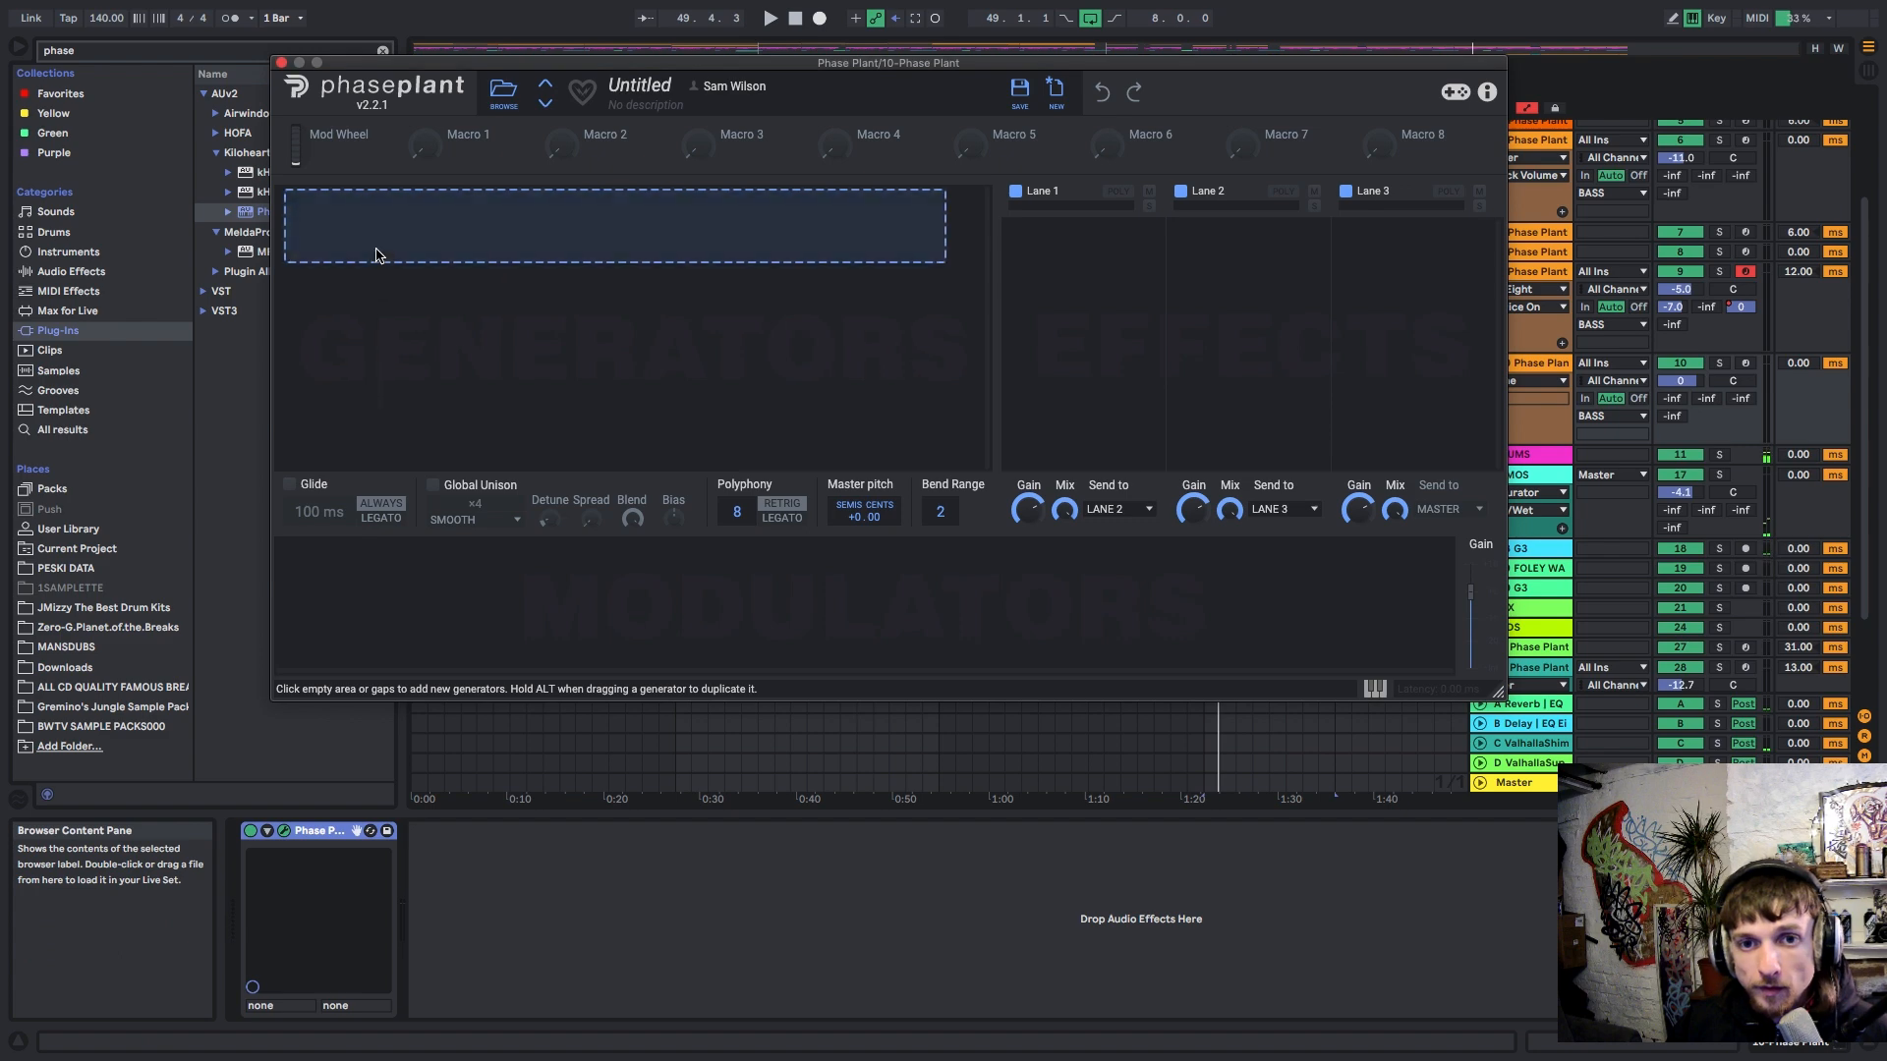
pyautogui.click(376, 256)
pyautogui.click(281, 62)
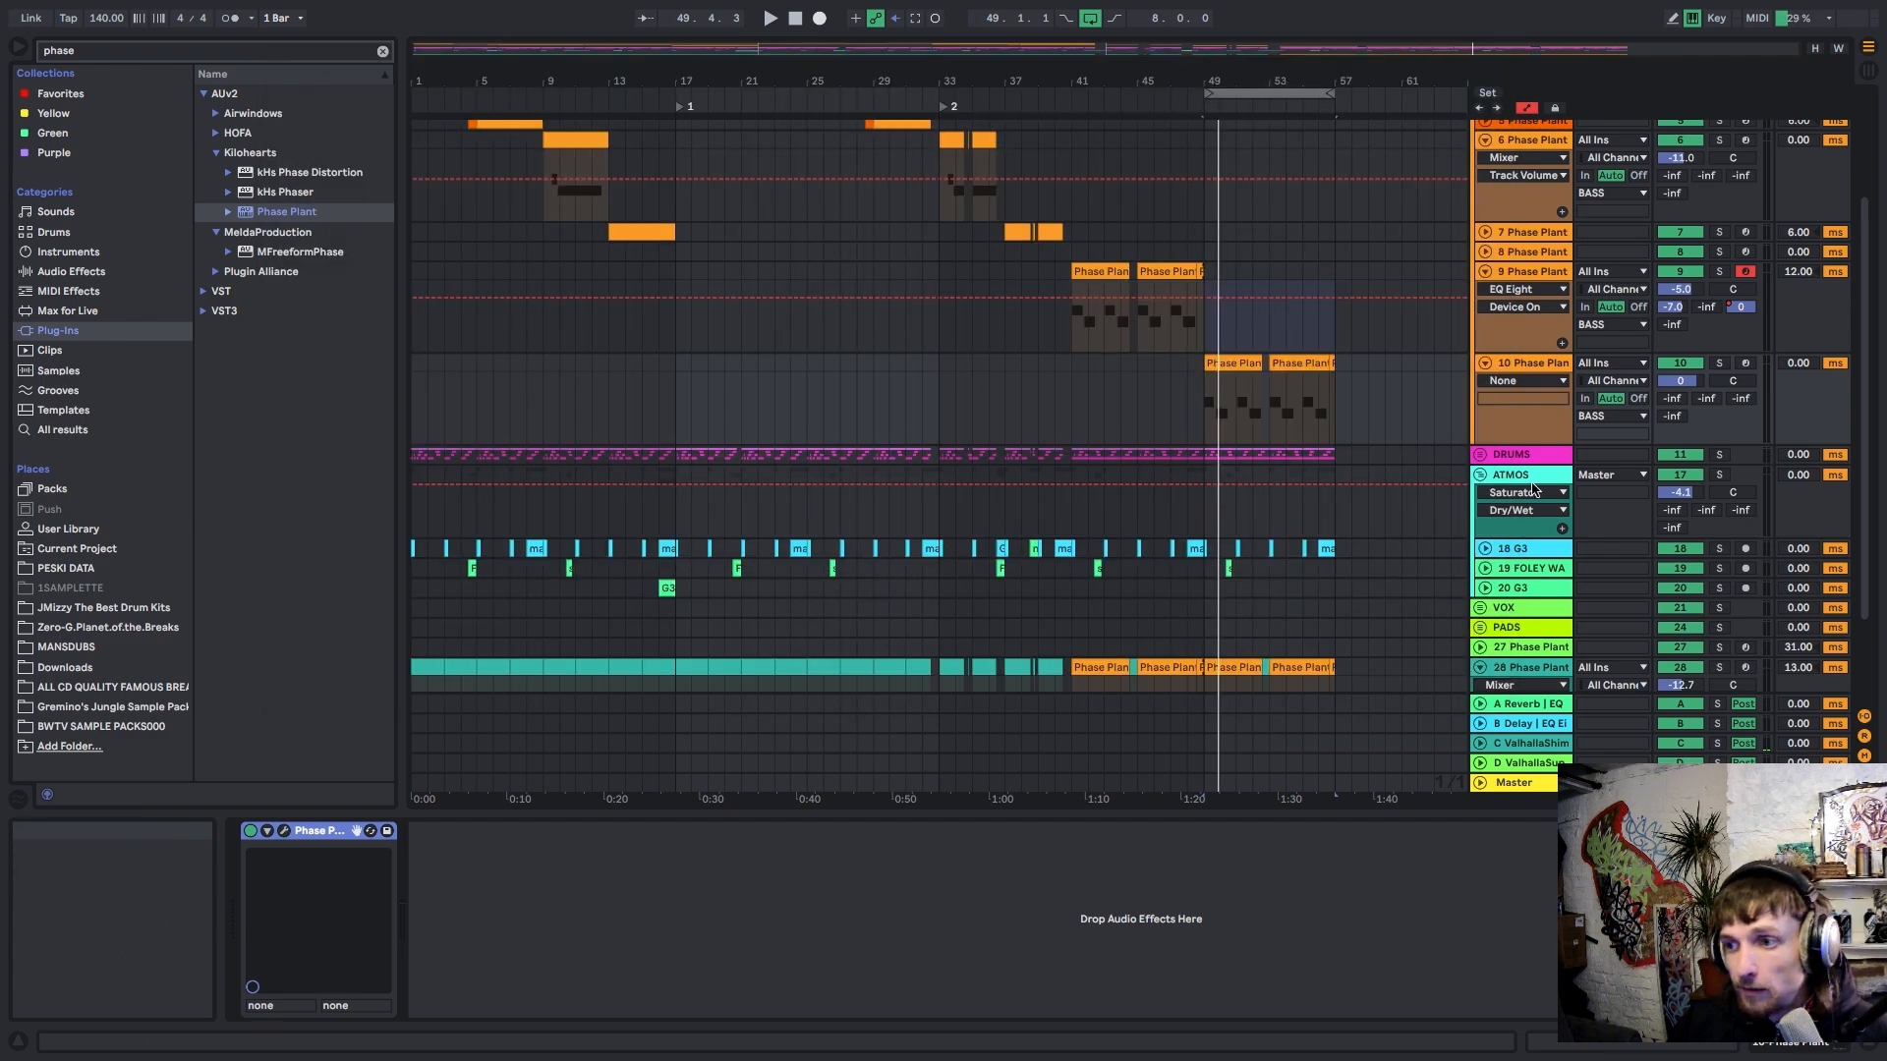
# Step: Show the device chain of track 28 and audition the section starting at bar 49
pyautogui.scroll(-3, 1519, 552)
pyautogui.click(1519, 552)
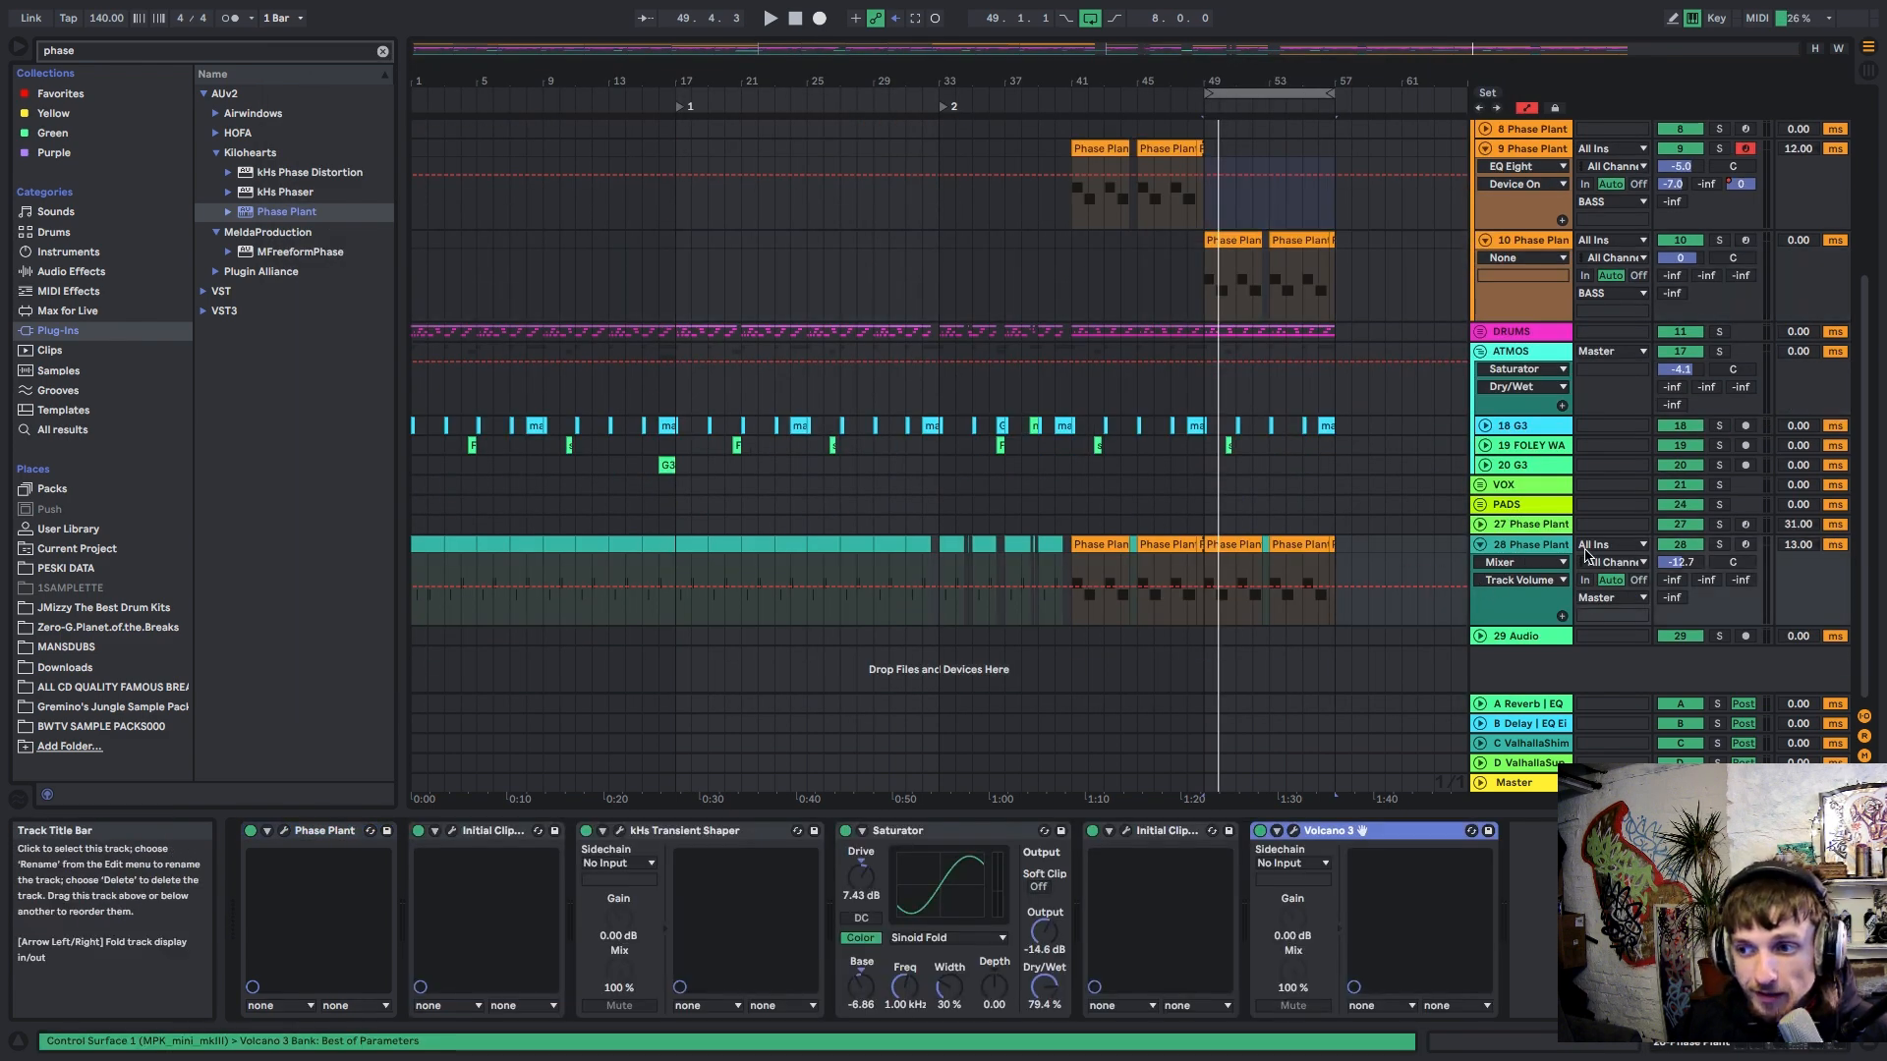
pyautogui.click(1212, 536)
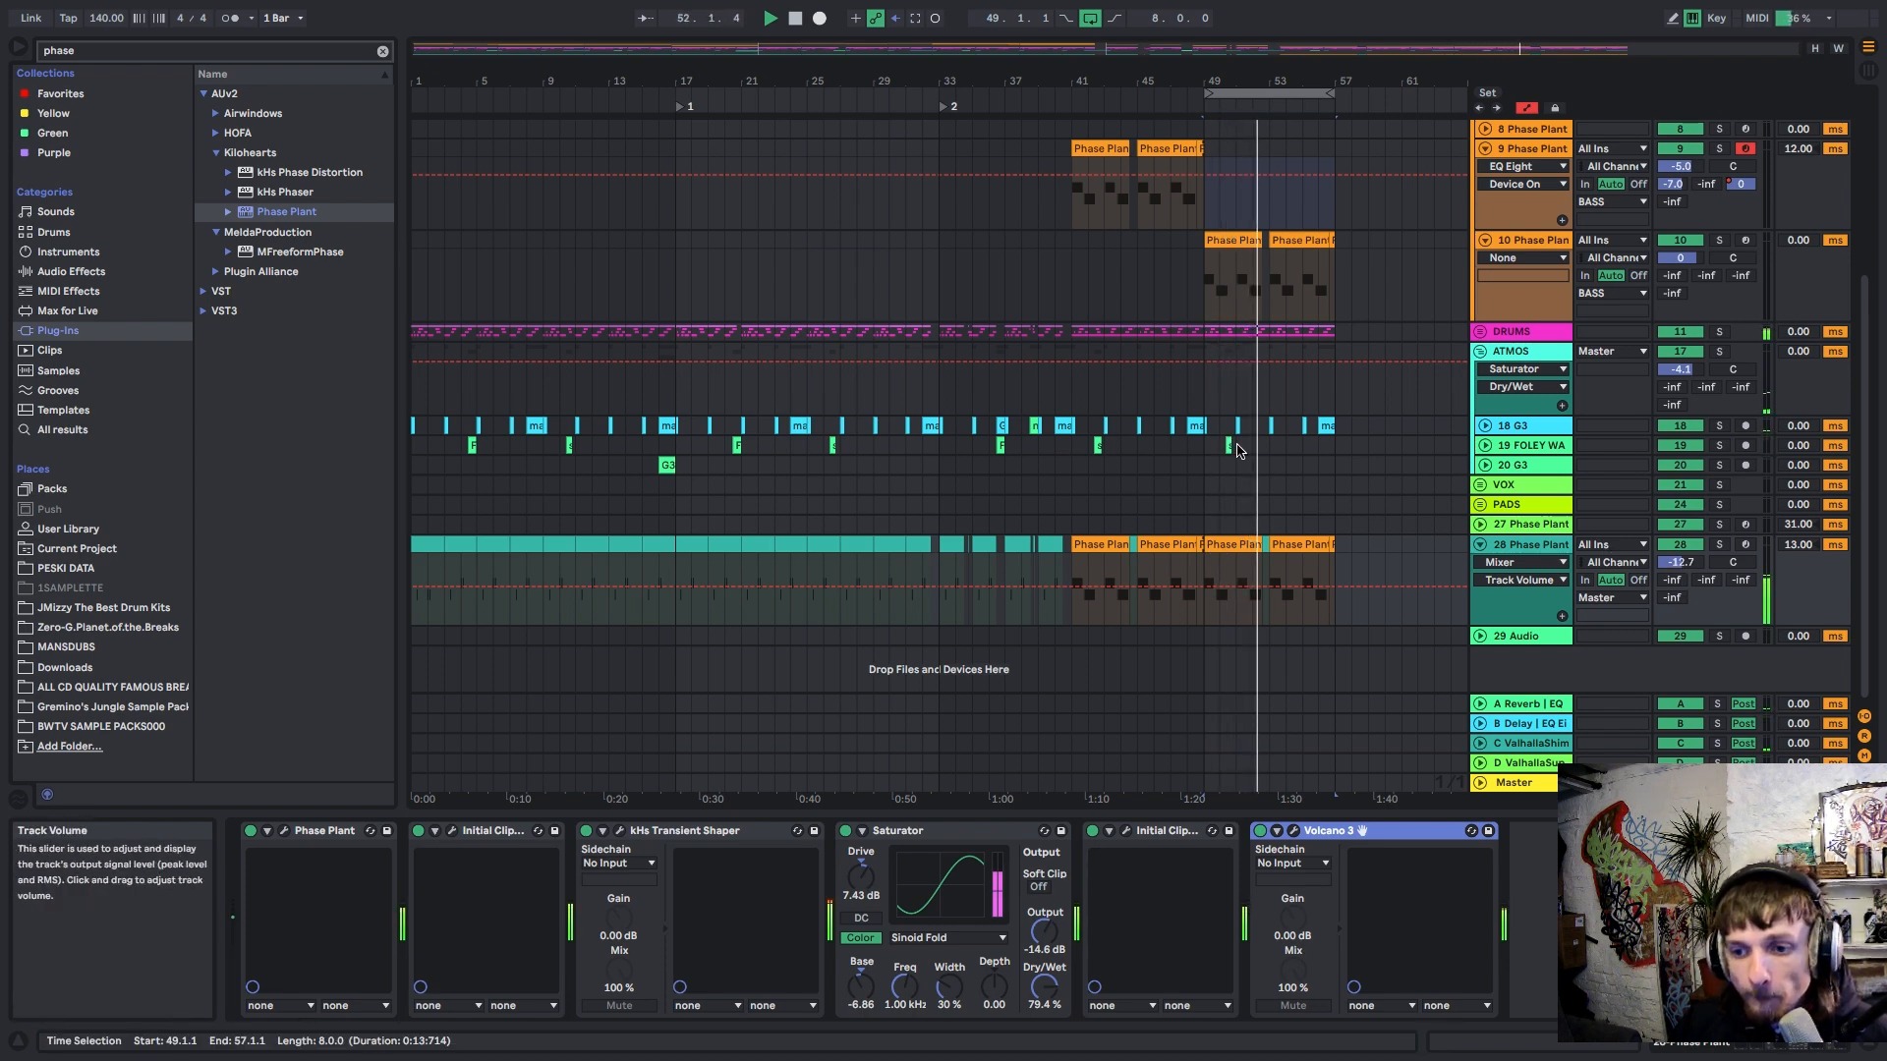
# Step: Find the Utility preset Mono.adv among the audio effects and add it after Volcano 3 on track 28
pyautogui.hotkey('ctrl', 'f')
pyautogui.write('mono')
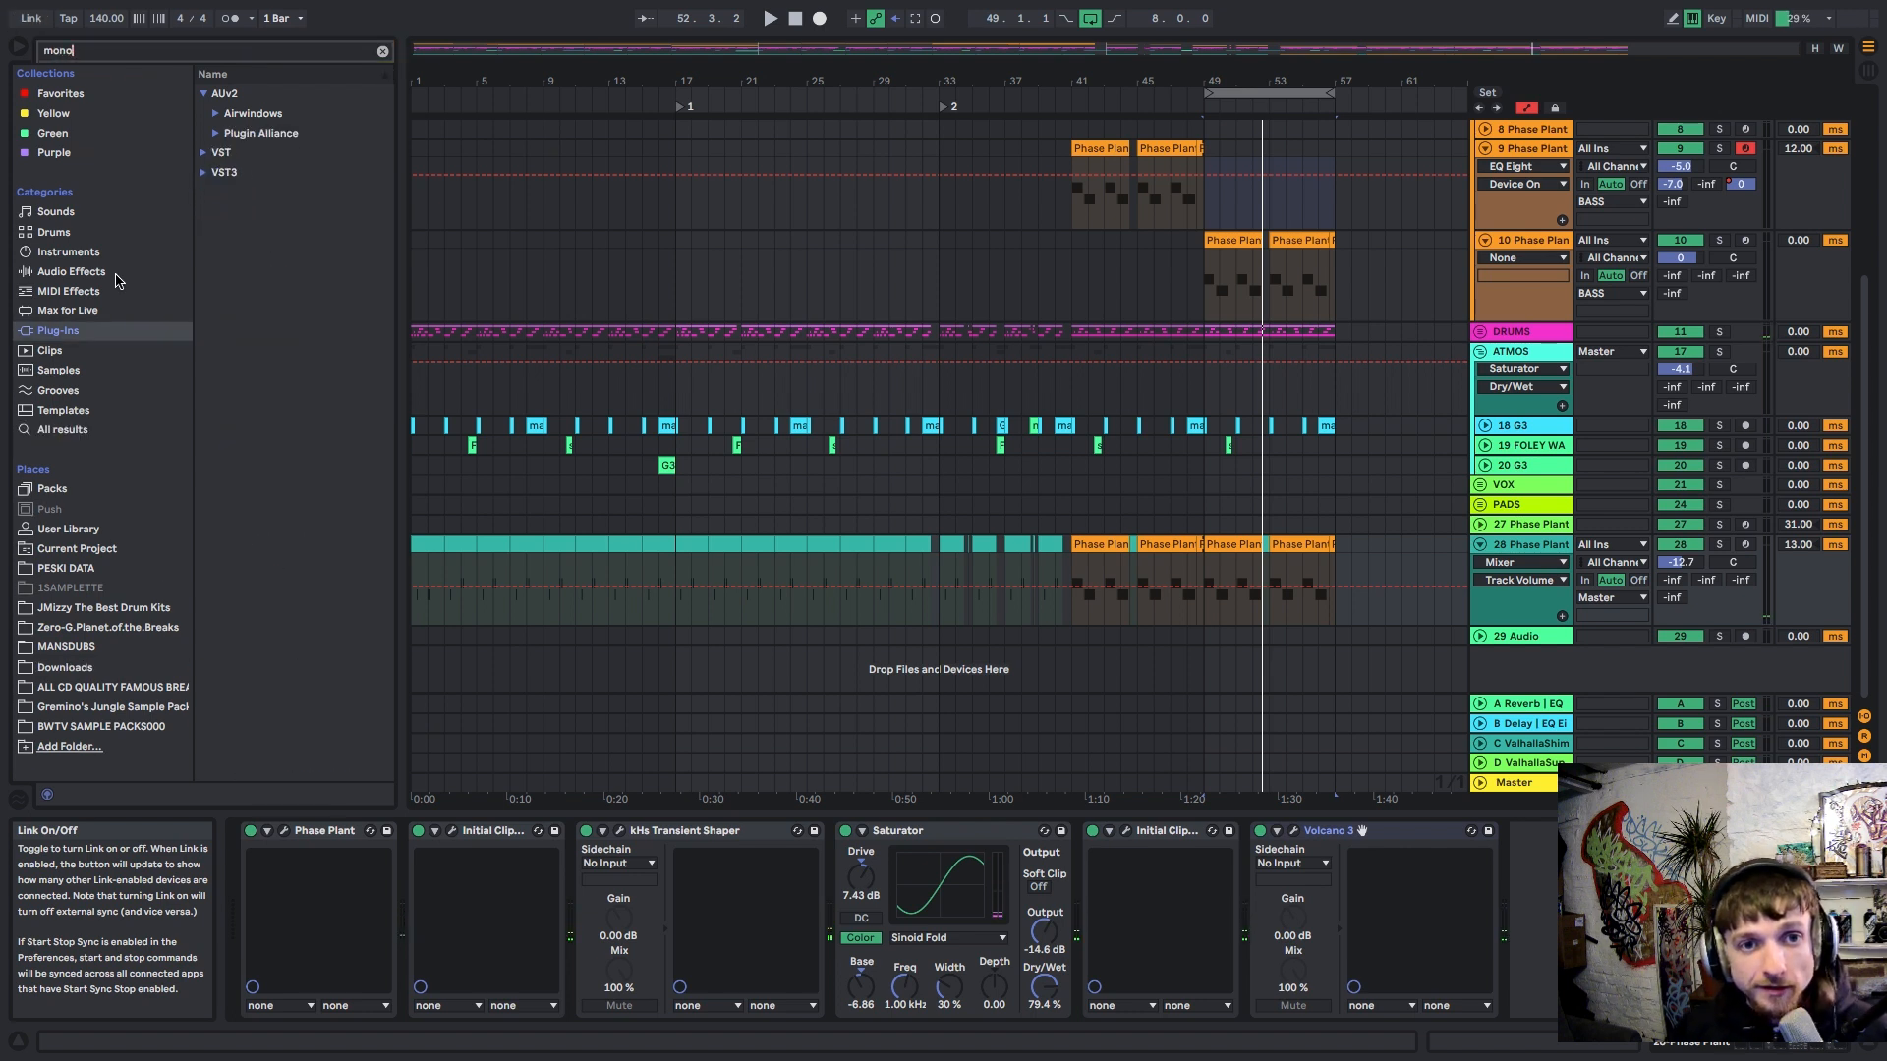
pyautogui.click(52, 255)
pyautogui.click(53, 270)
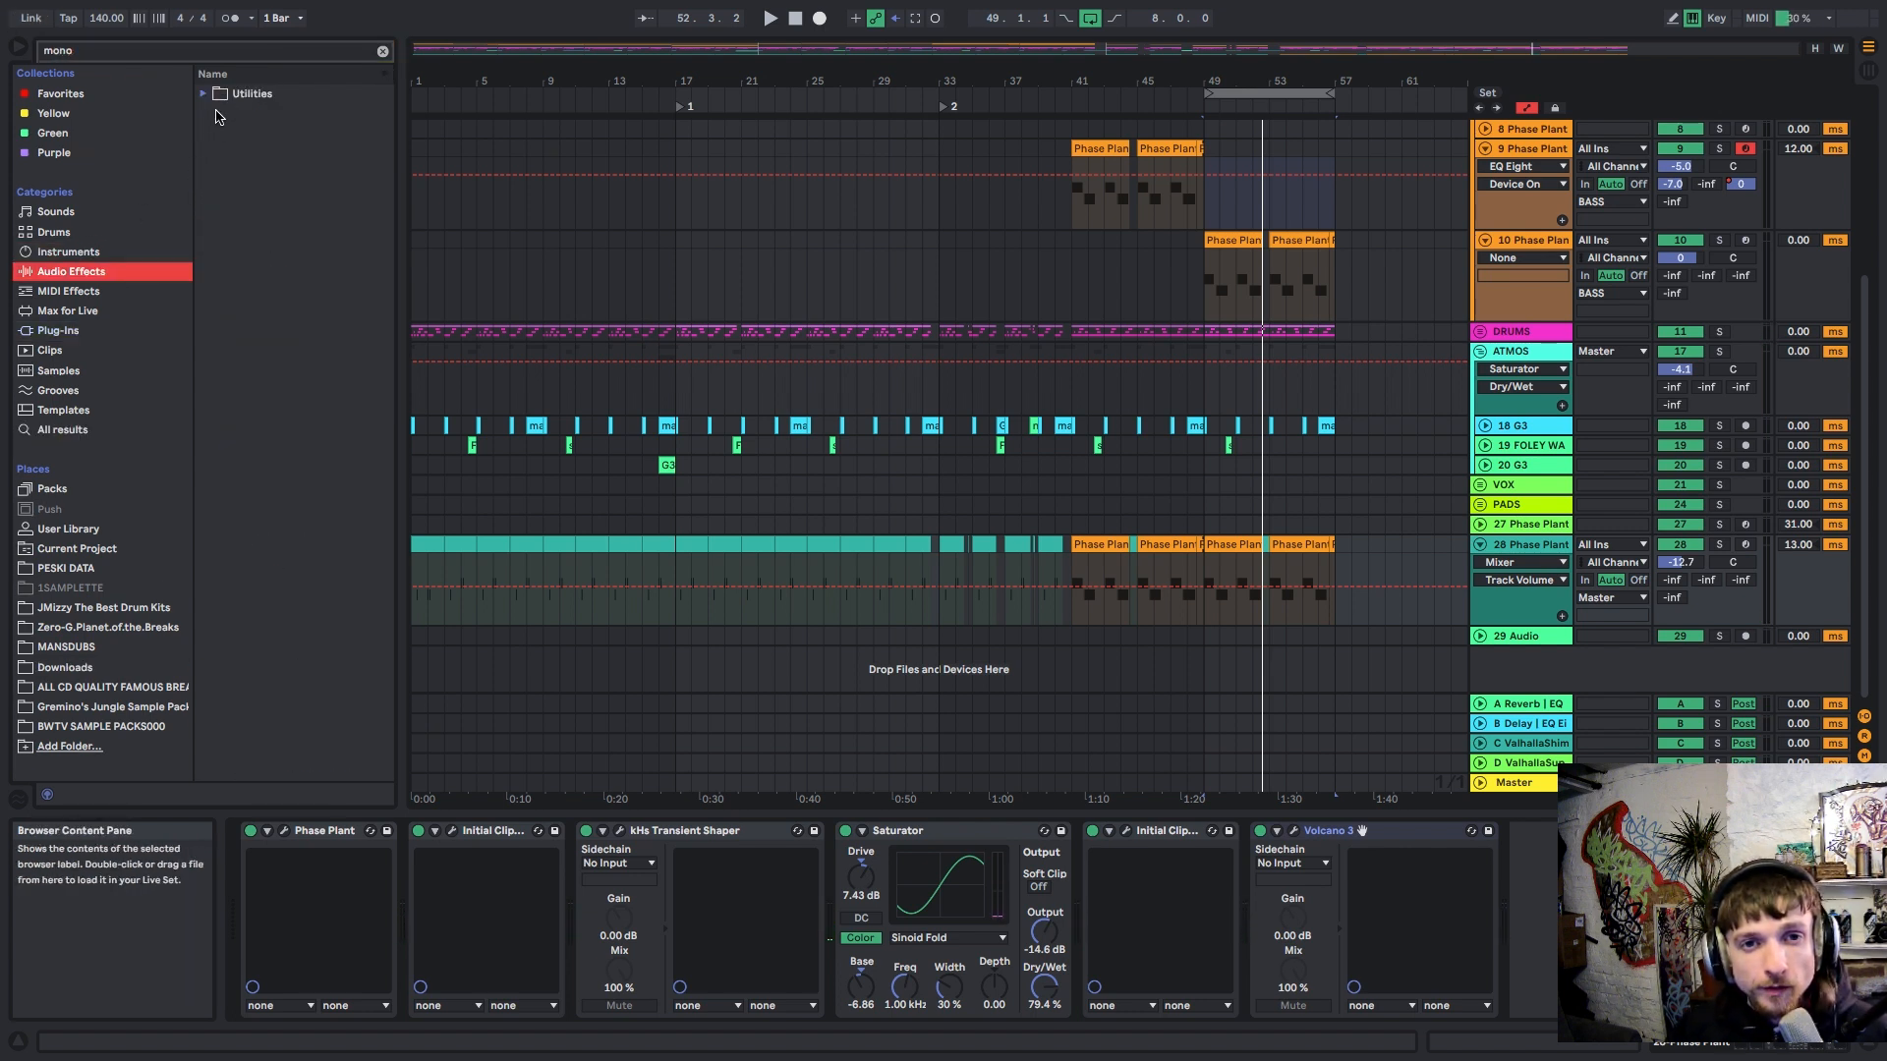
pyautogui.click(191, 92)
pyautogui.click(70, 271)
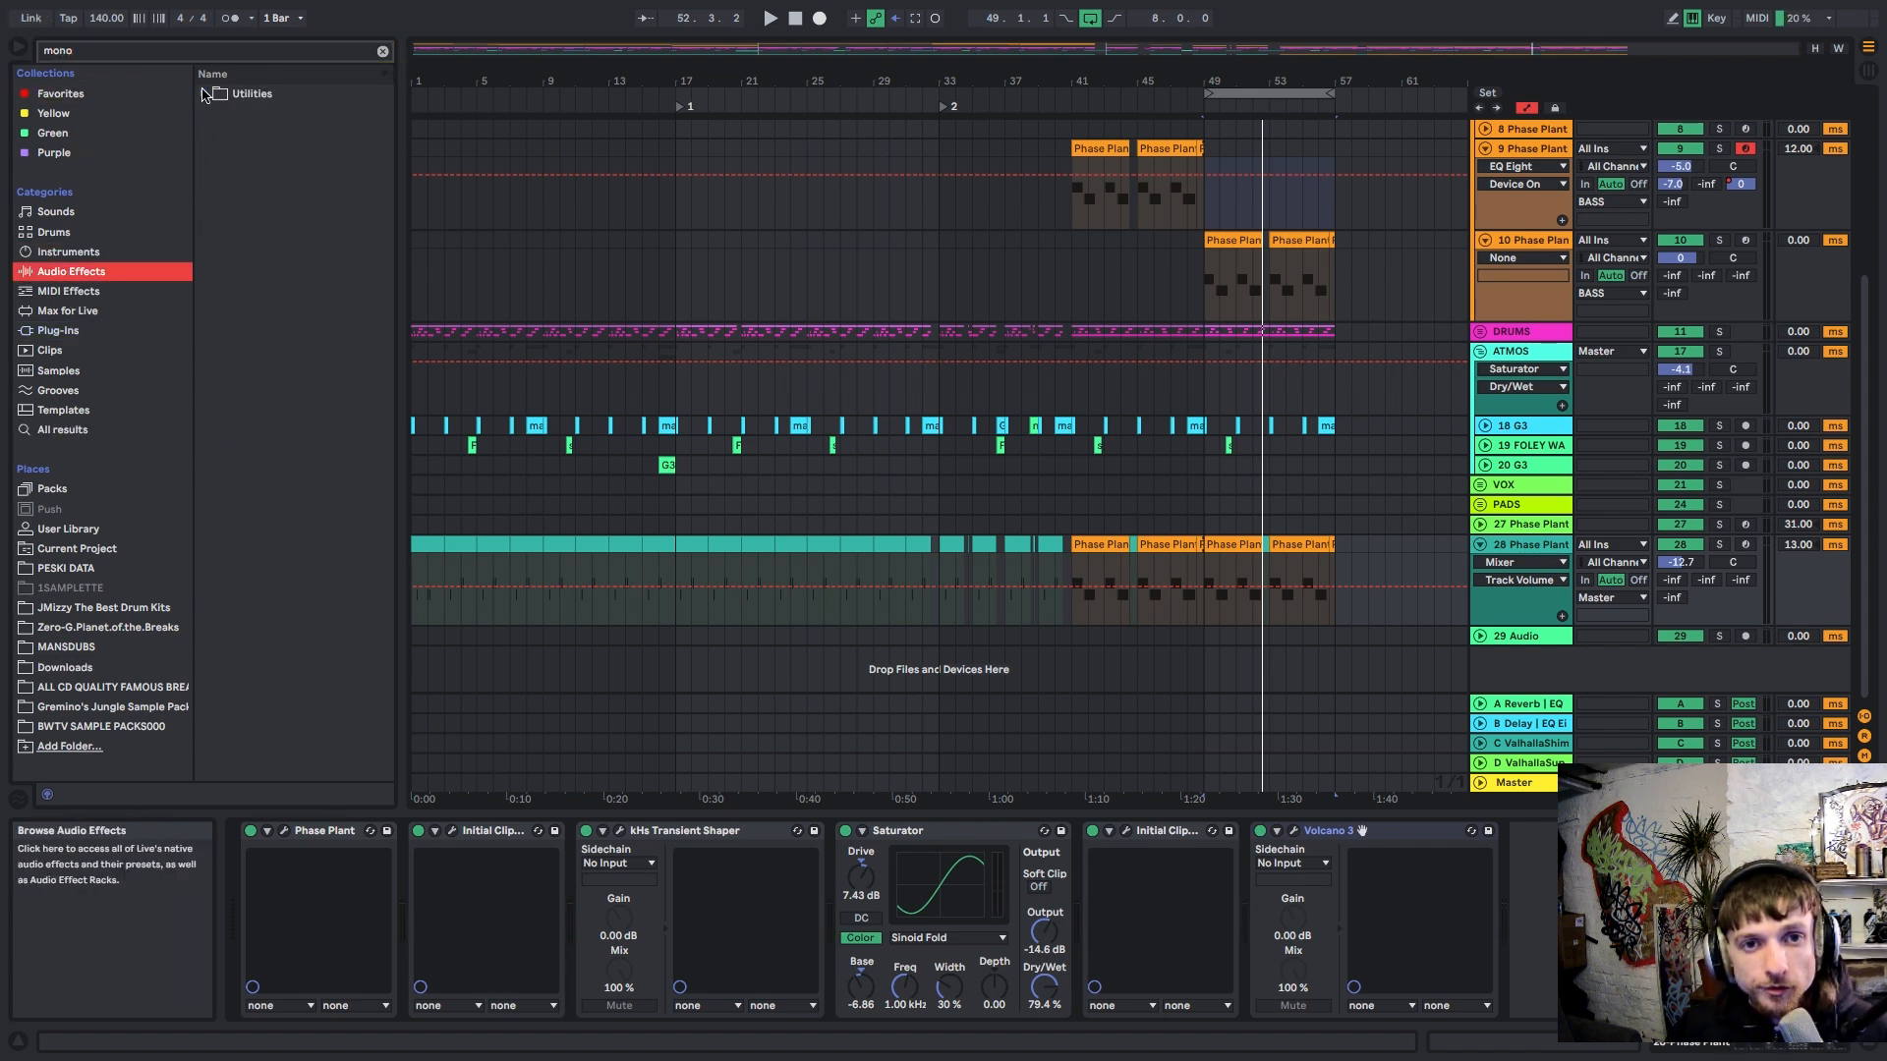
pyautogui.click(246, 94)
pyautogui.moveTo(256, 135); pyautogui.dragTo(1572, 919)
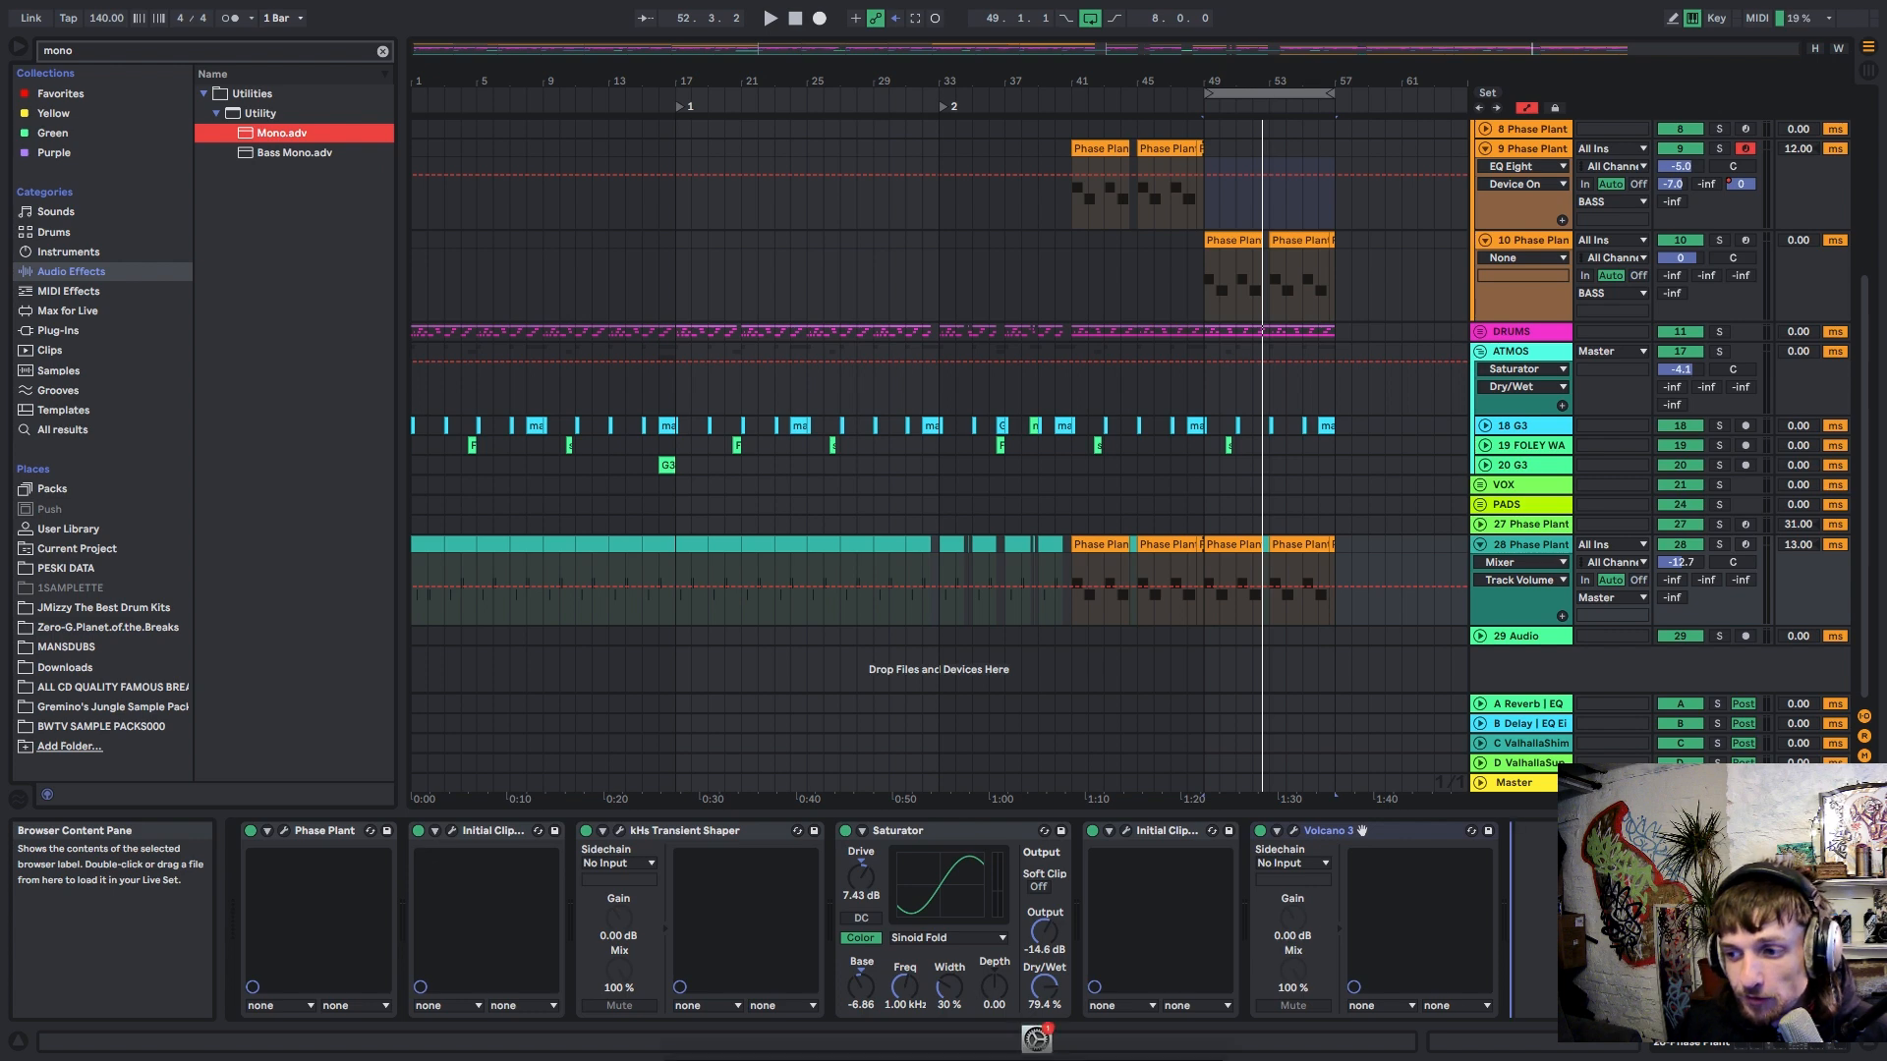
pyautogui.moveTo(1361, 830); pyautogui.dragTo(1361, 832)
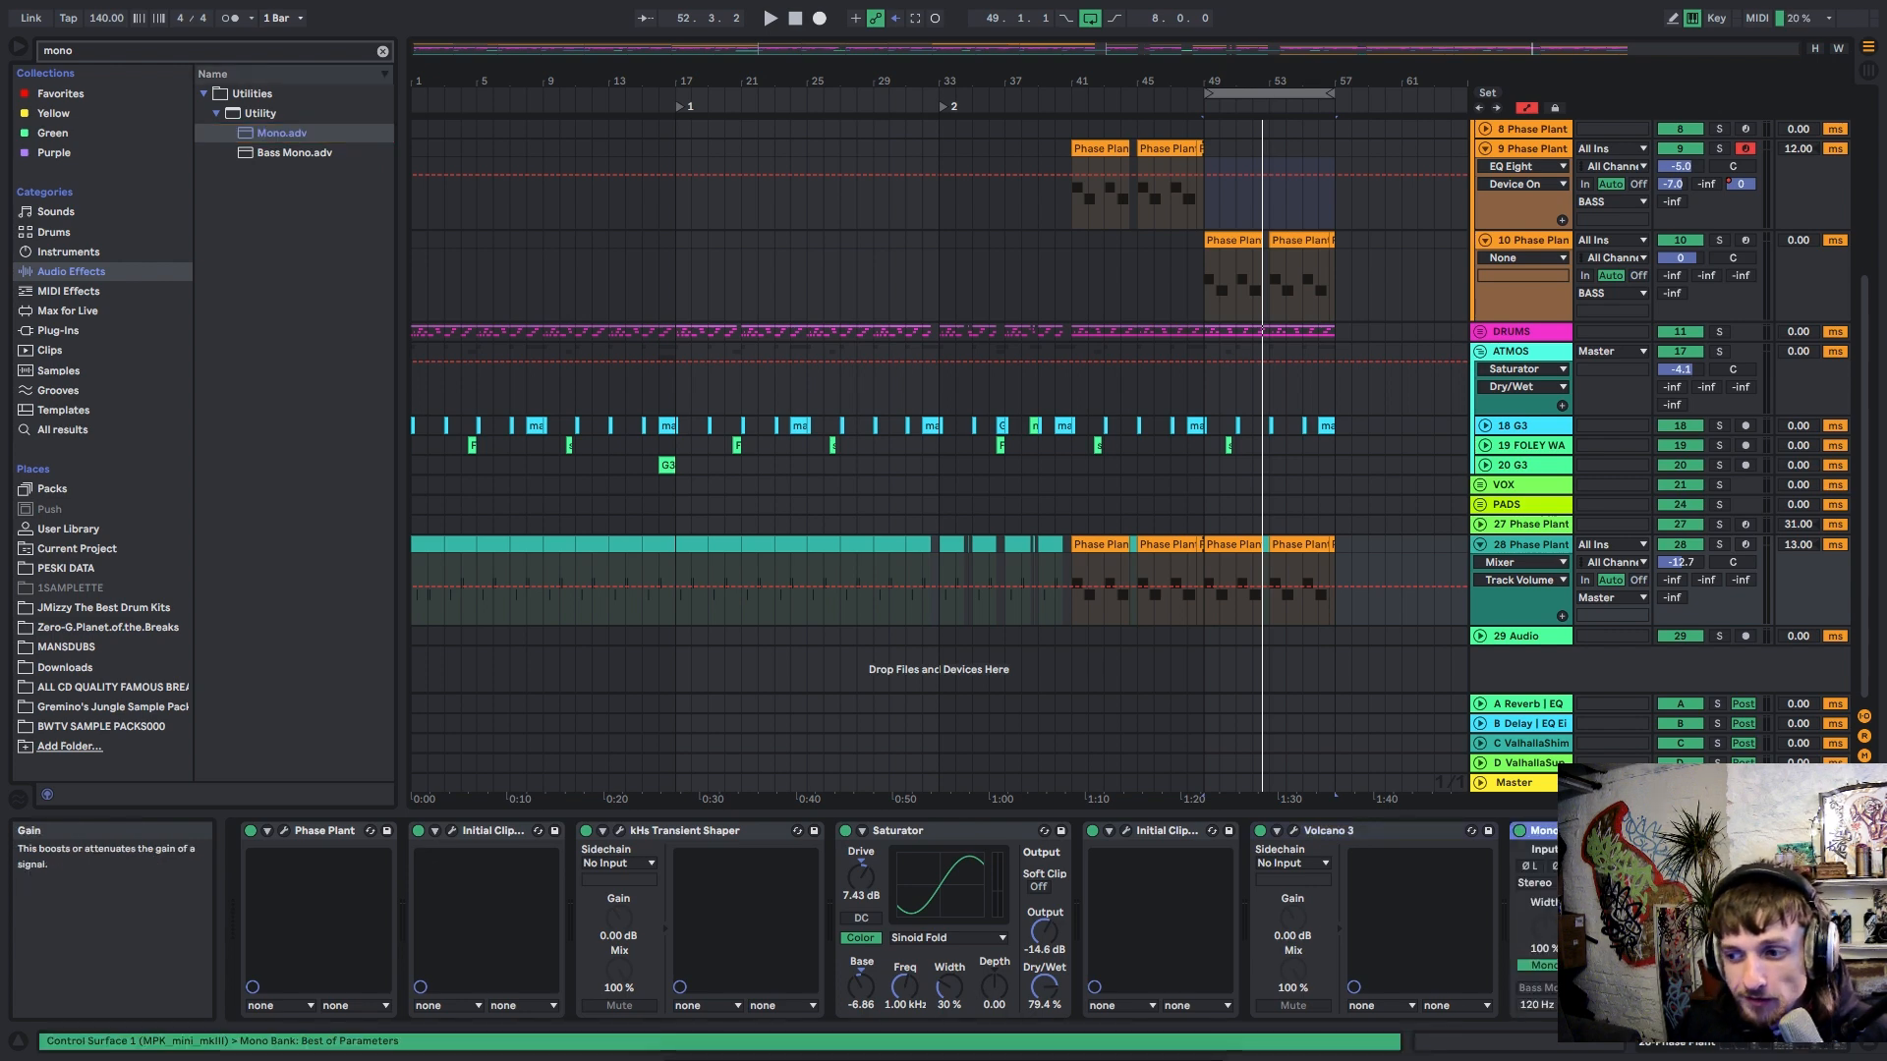
# Step: Check the Volcano 3 filter on track 28 while auditioning, and rename the track as sub
pyautogui.click(1295, 833)
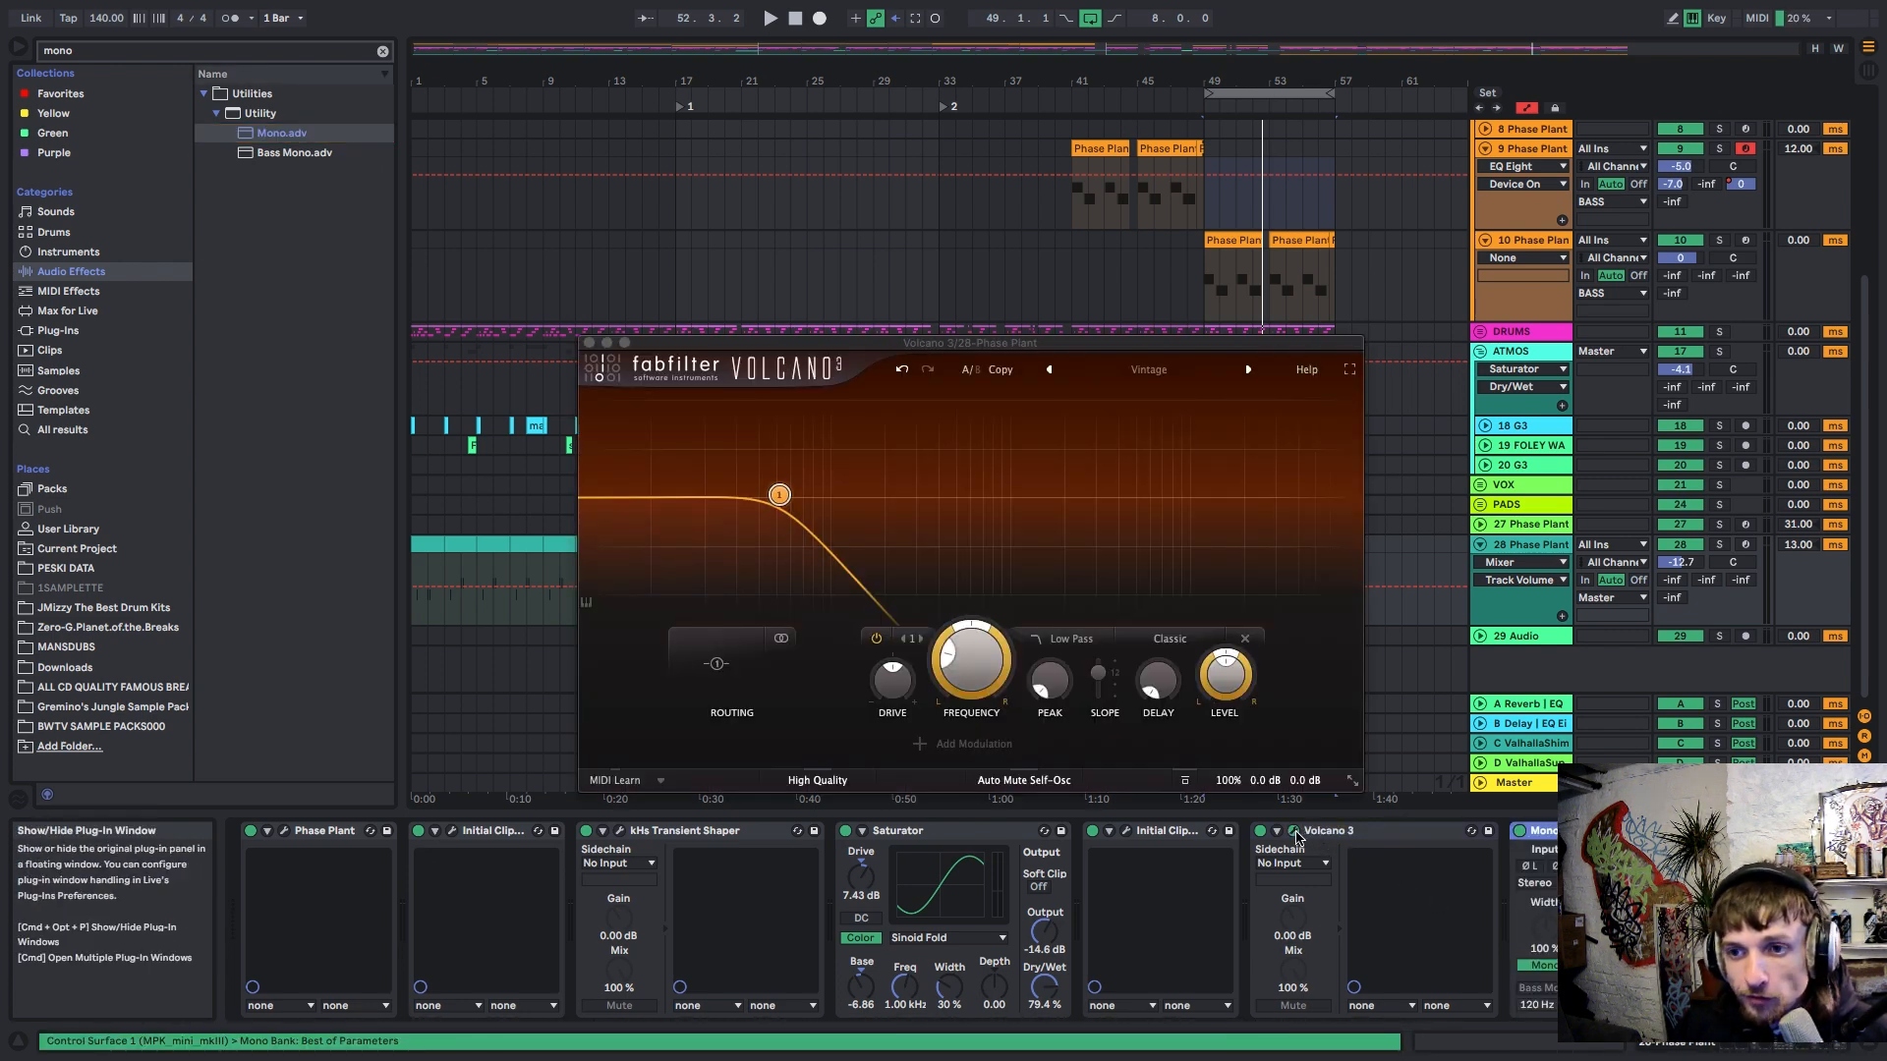
pyautogui.click(589, 344)
pyautogui.press('space')
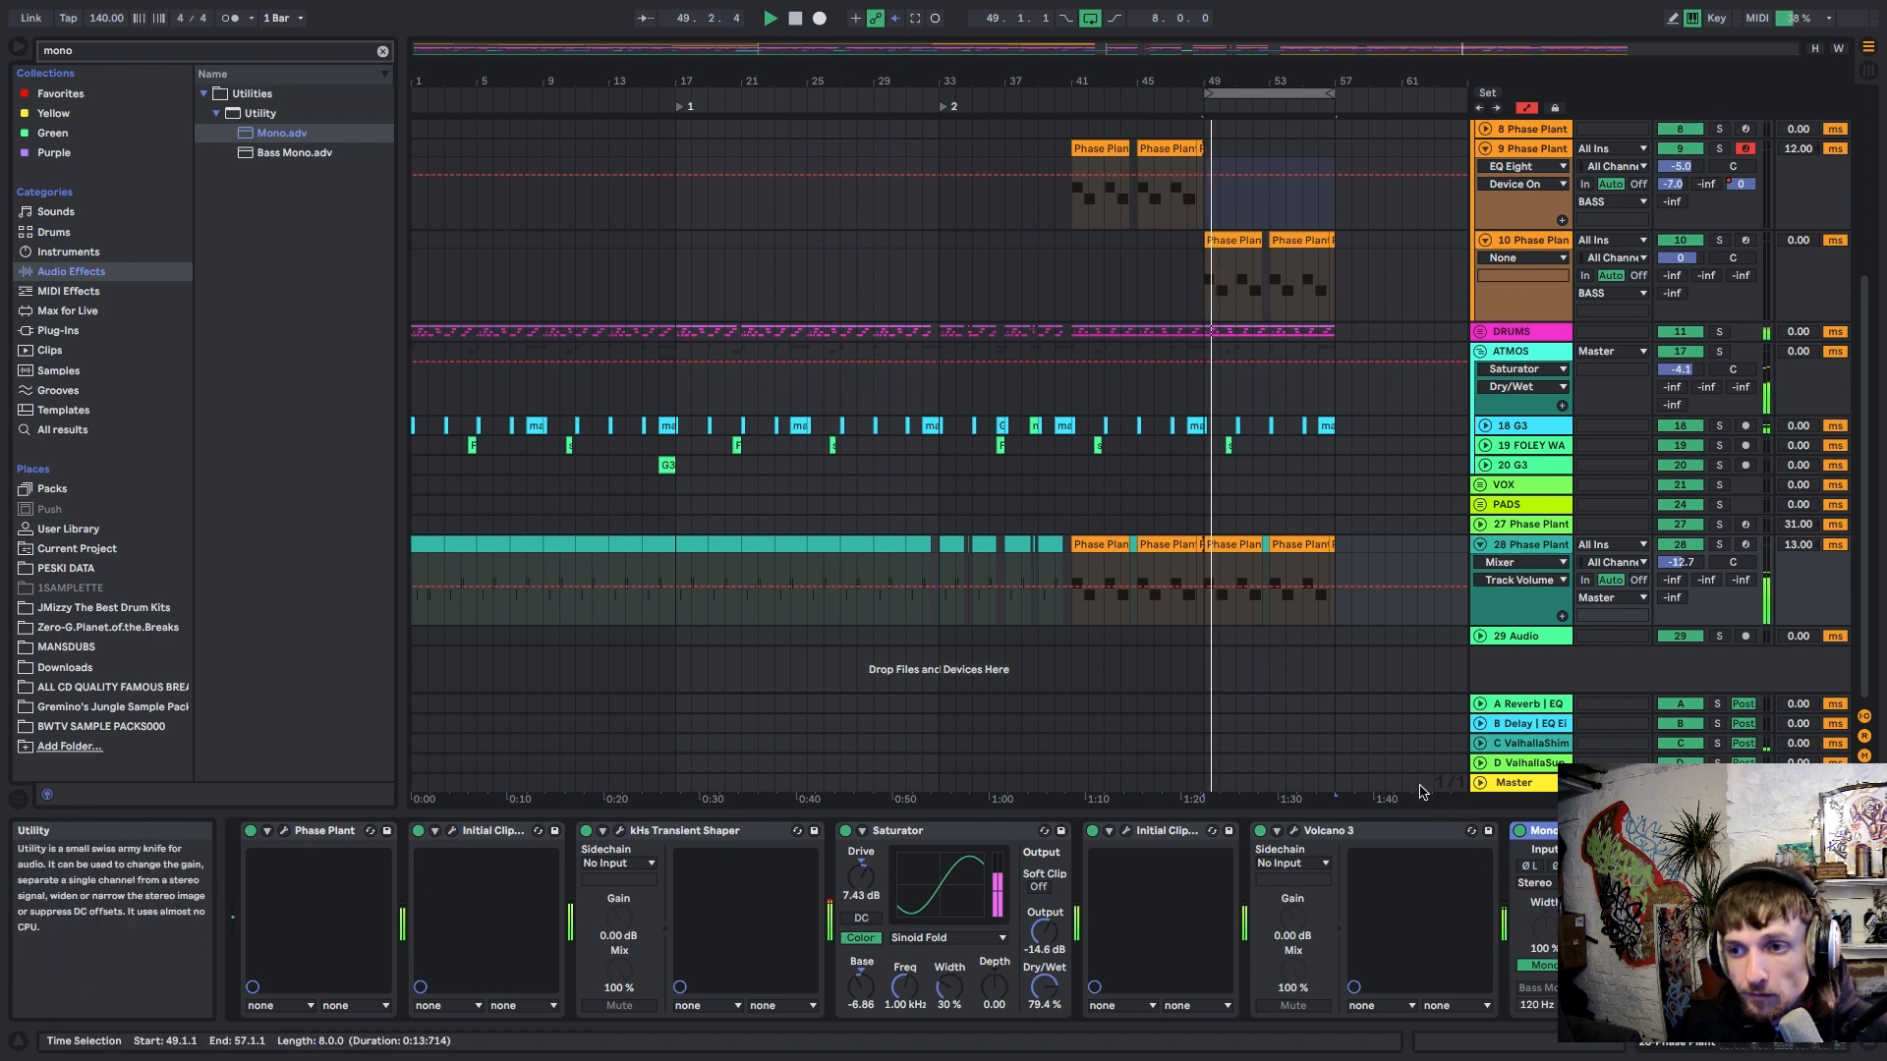
pyautogui.click(1544, 549)
pyautogui.press('space')
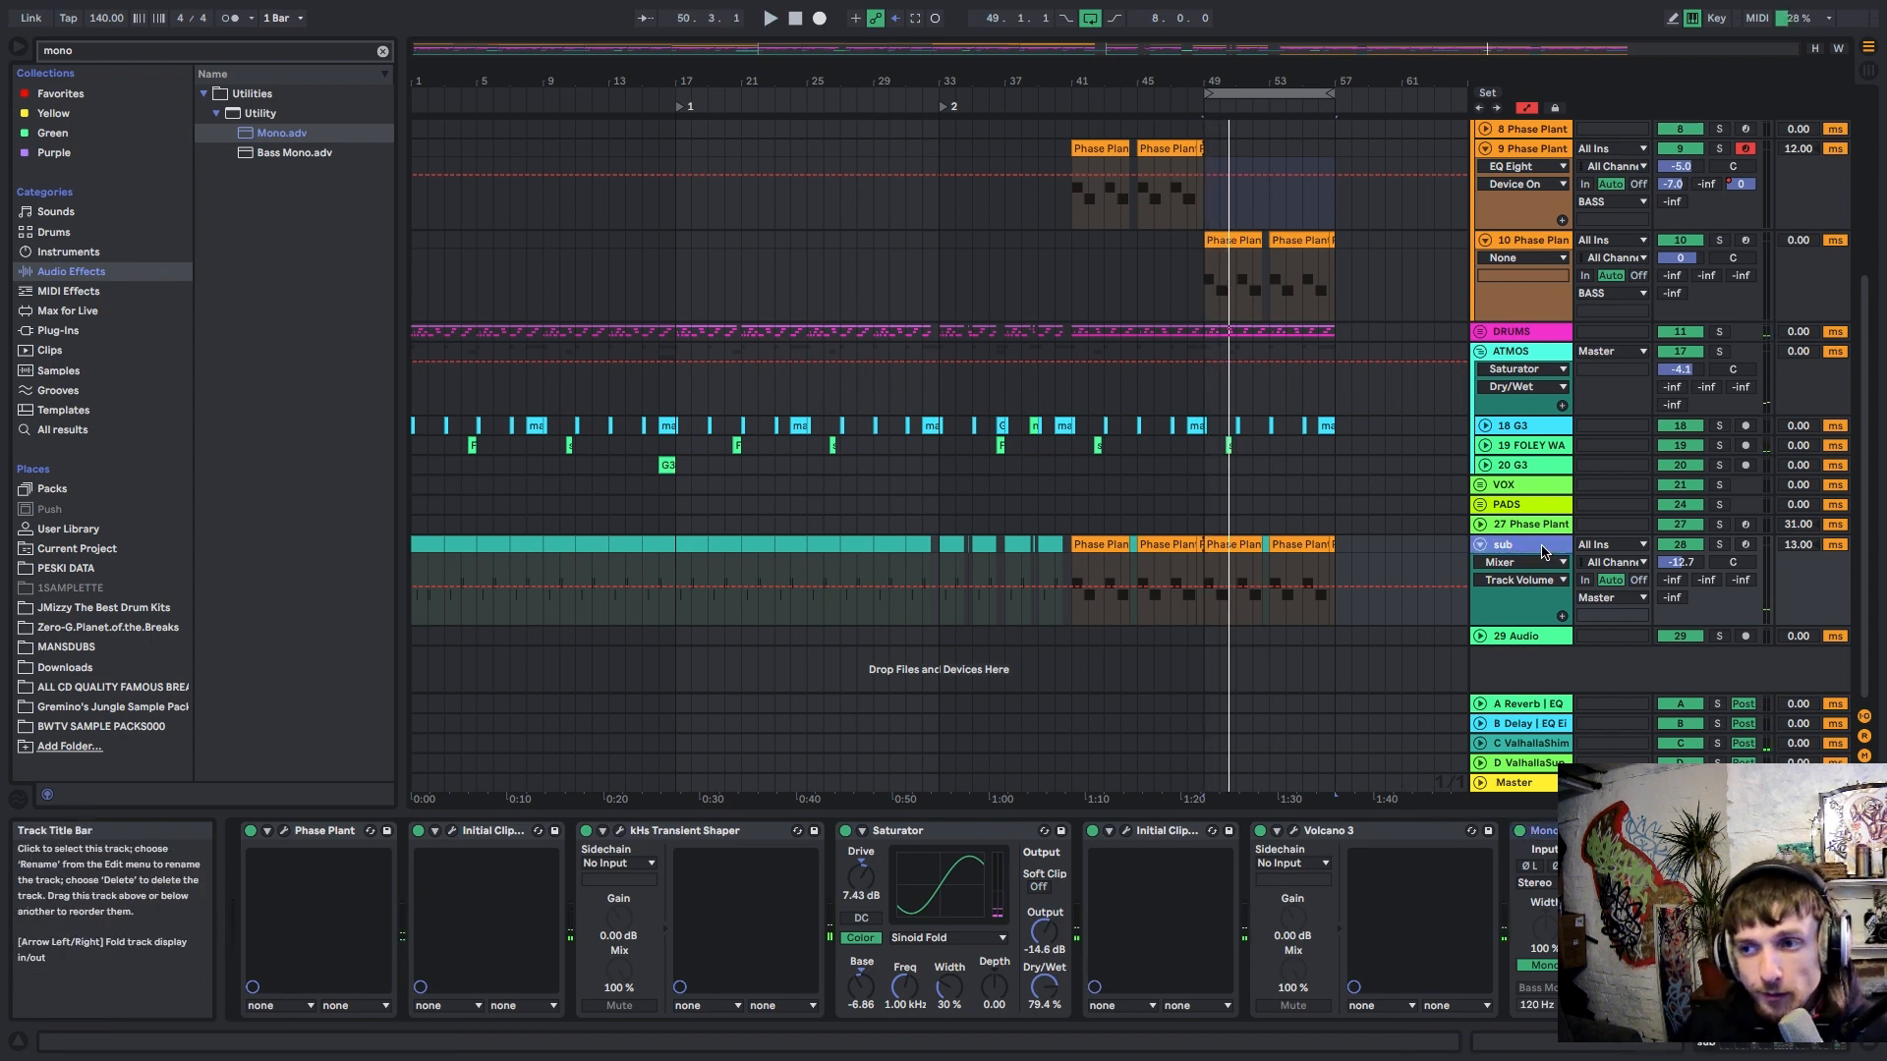
# Step: Add an Analog generator with a sine wave to the Phase Plant on track 10
pyautogui.click(1550, 242)
pyautogui.press('space')
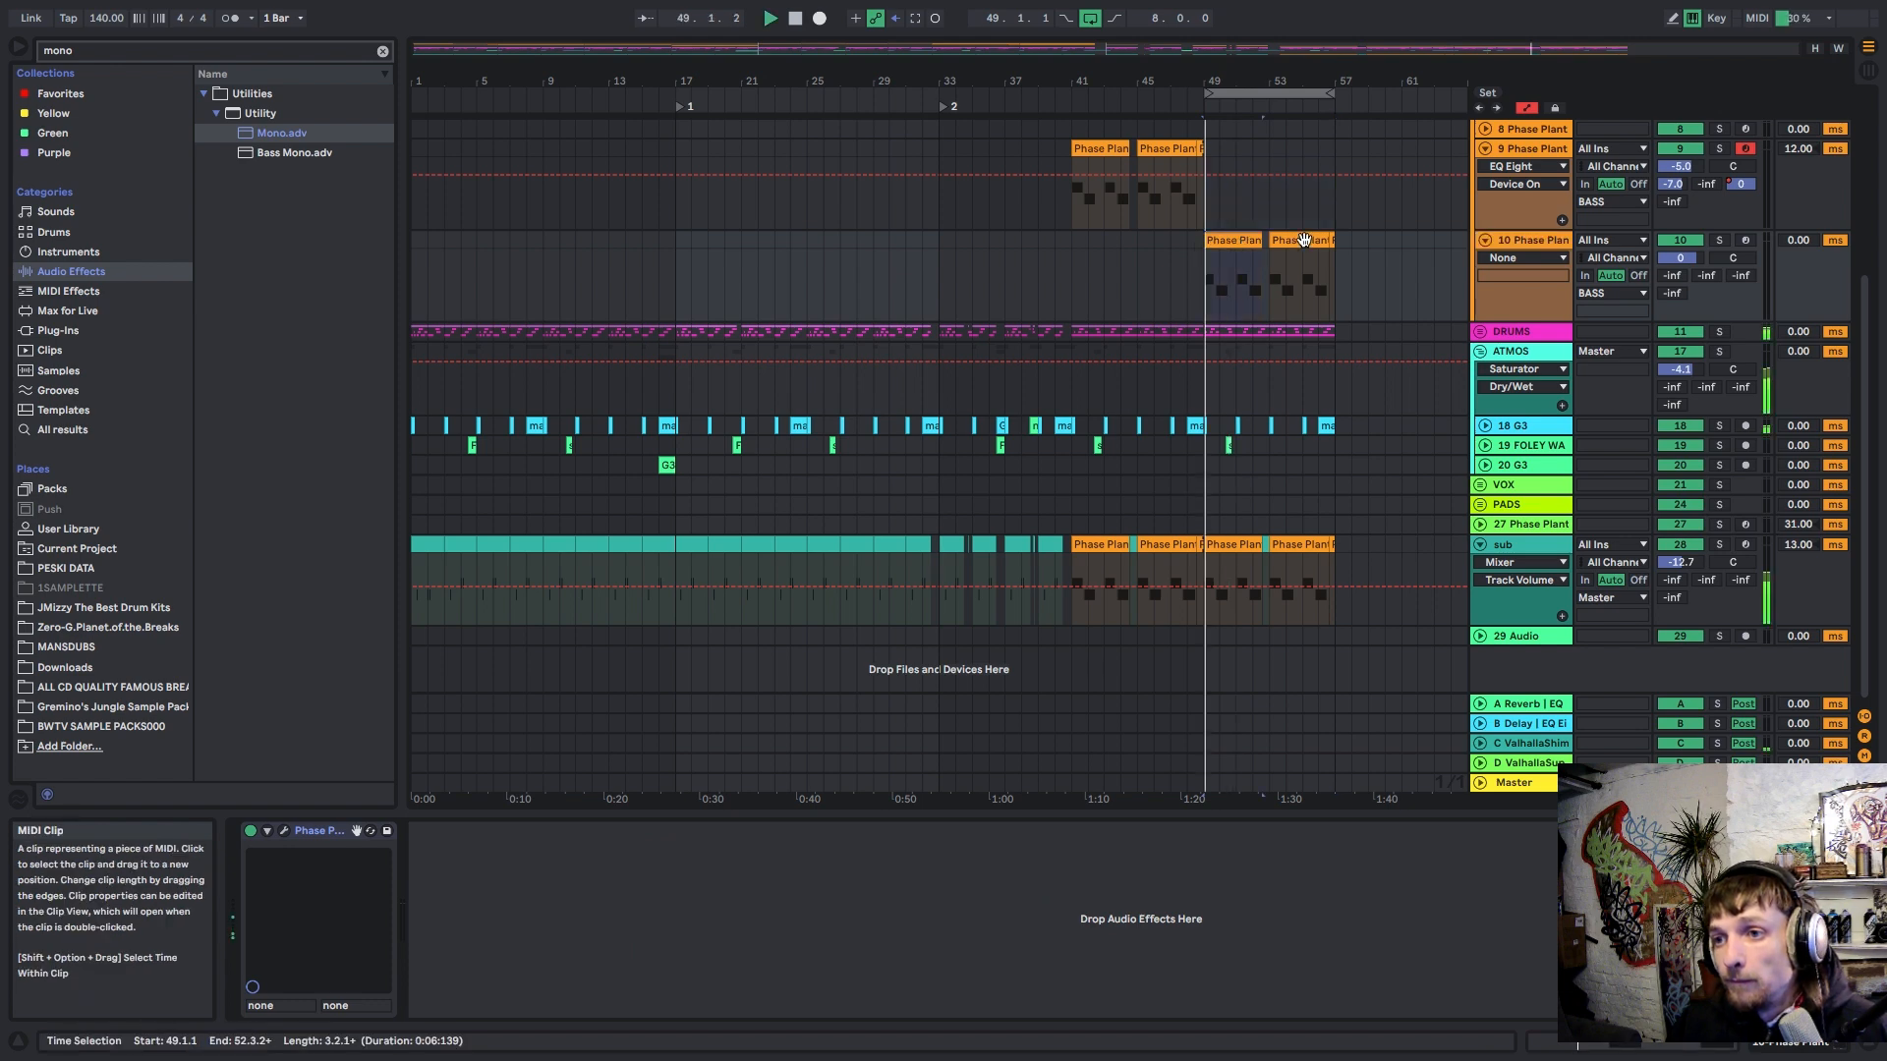
pyautogui.click(284, 831)
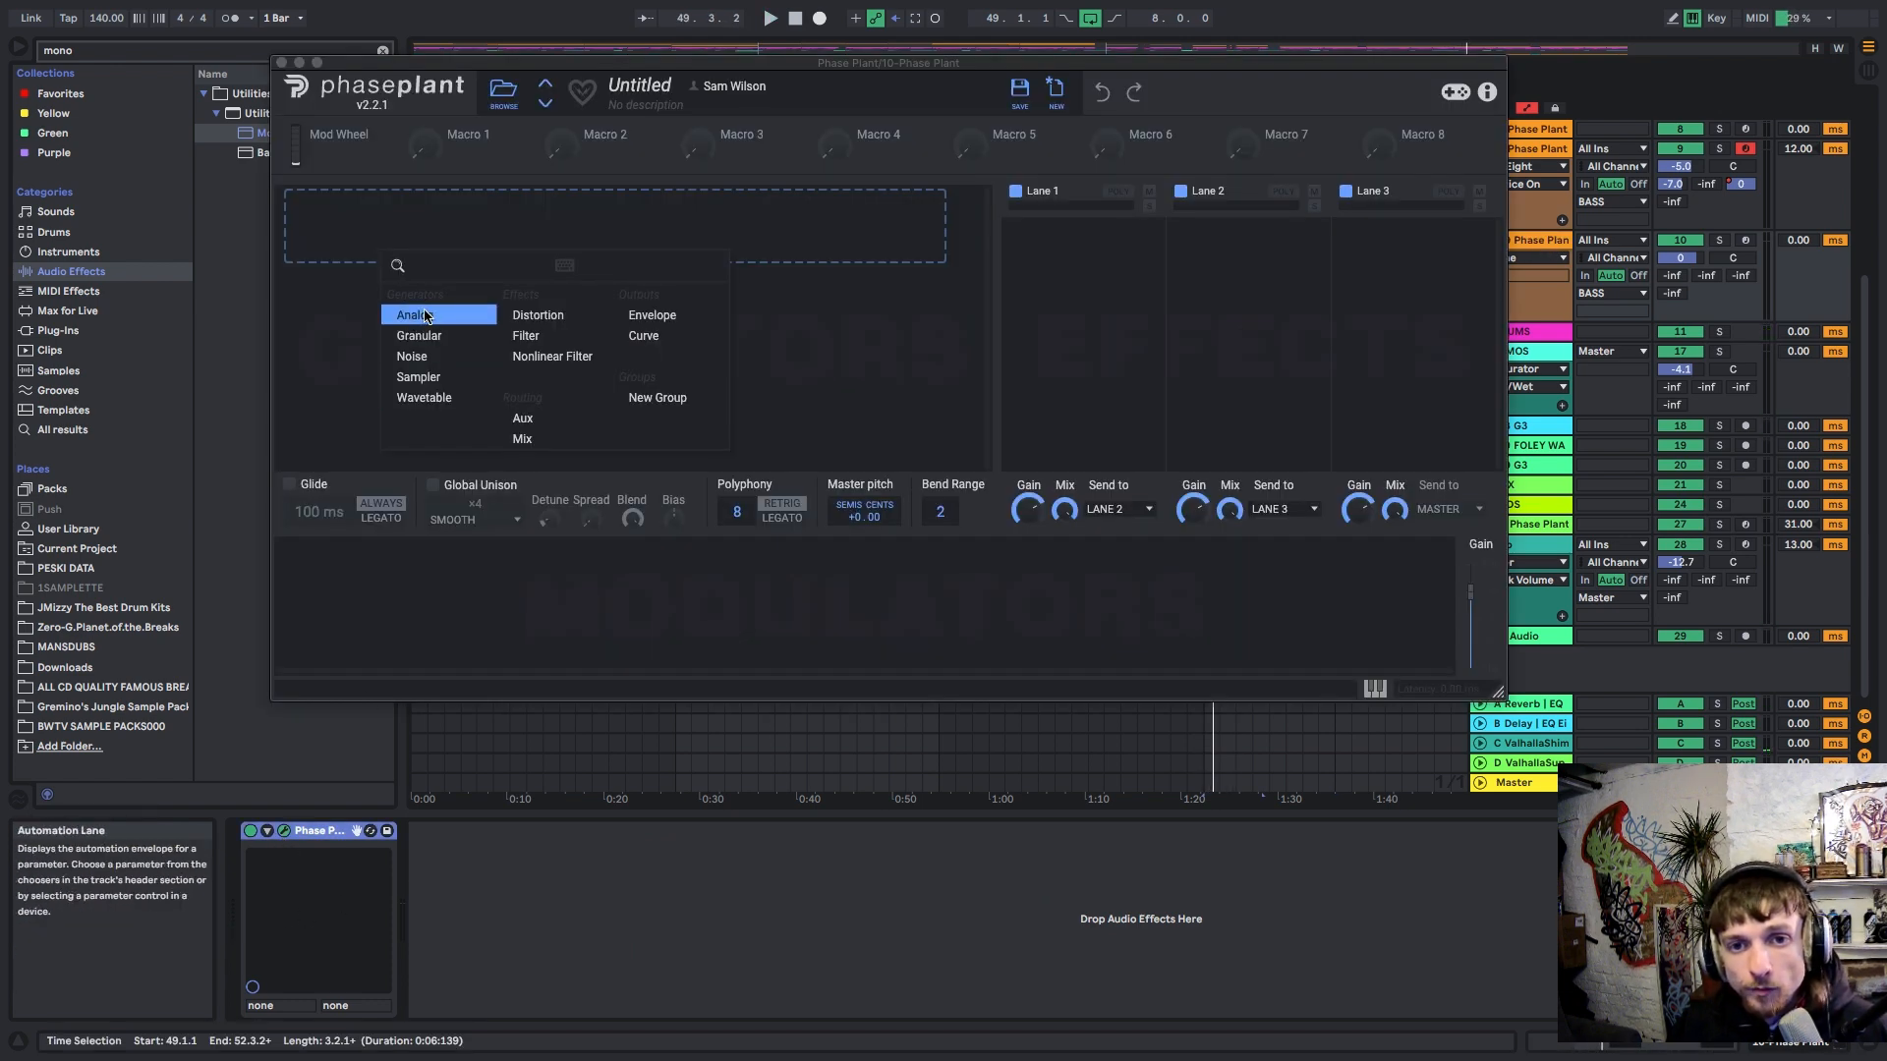
pyautogui.click(421, 315)
pyautogui.click(837, 300)
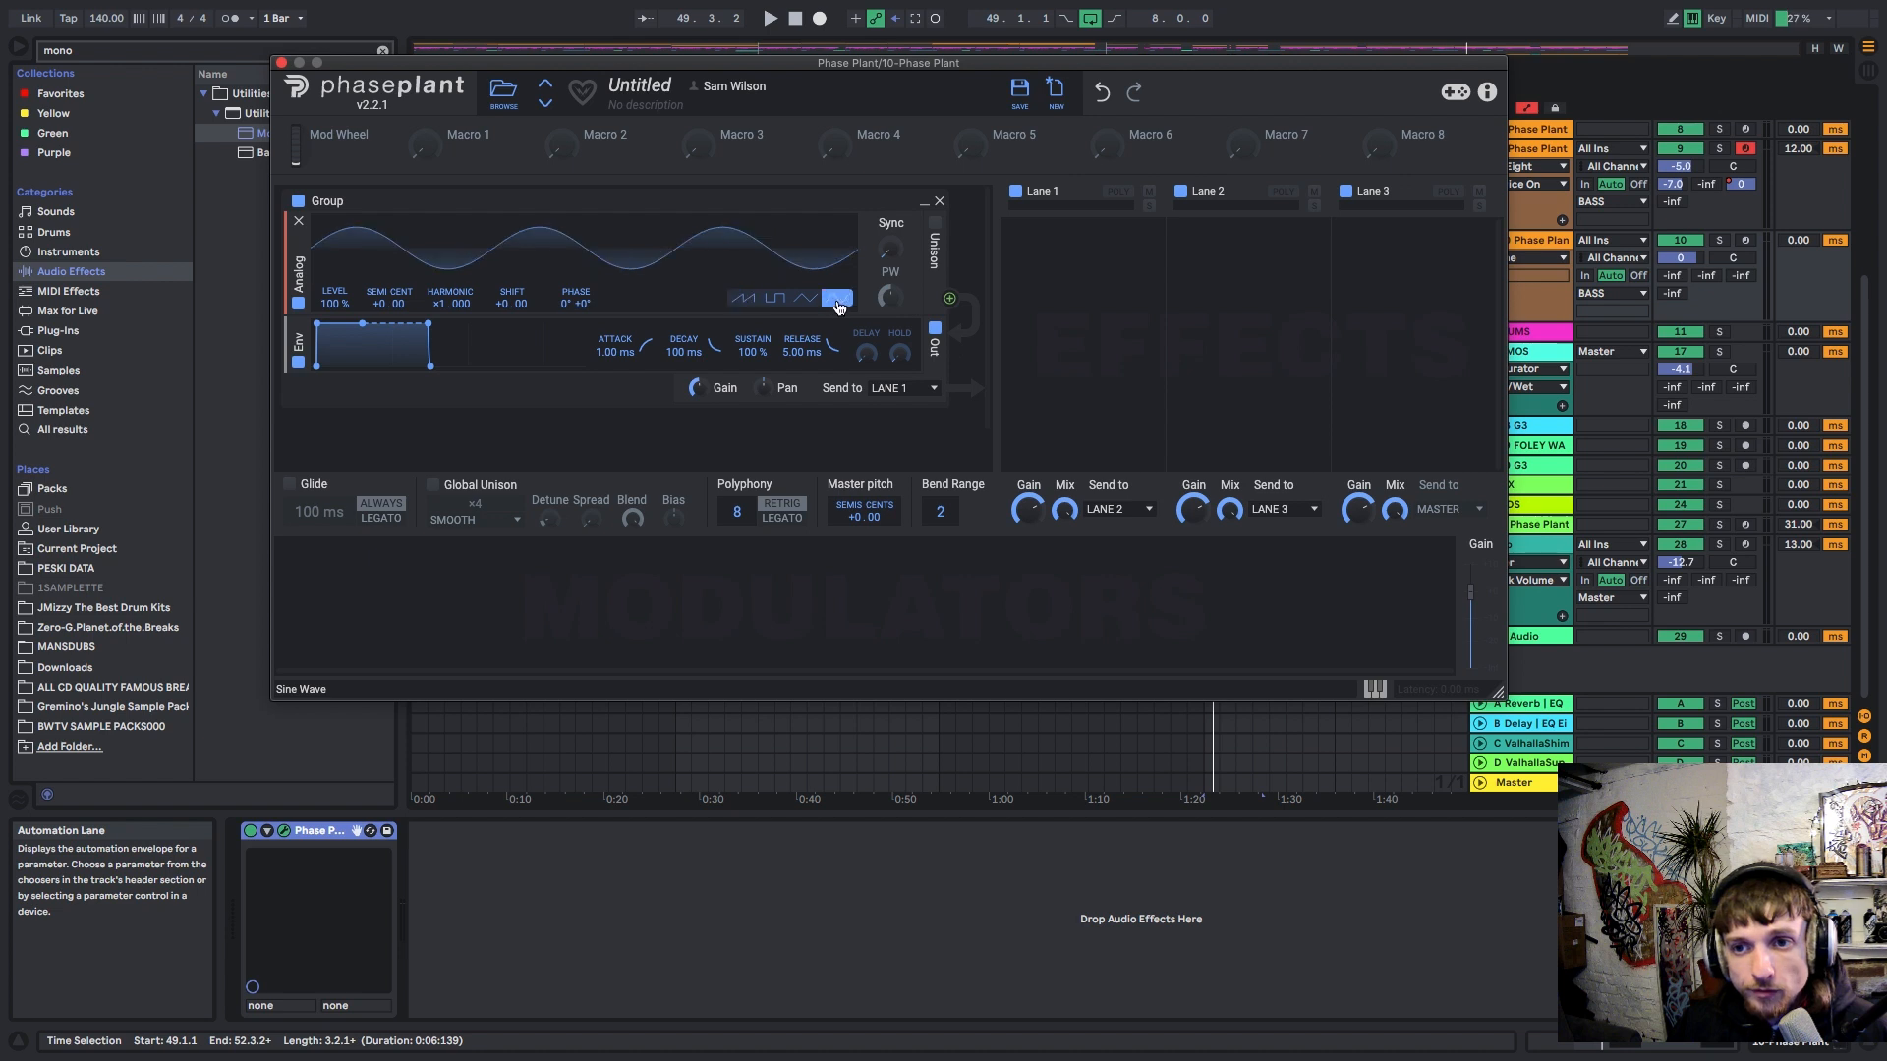
# Step: Add a Wavetable generator in its own group and load the Sync Smooth Saw wavetable from the Saws folder
pyautogui.click(388, 448)
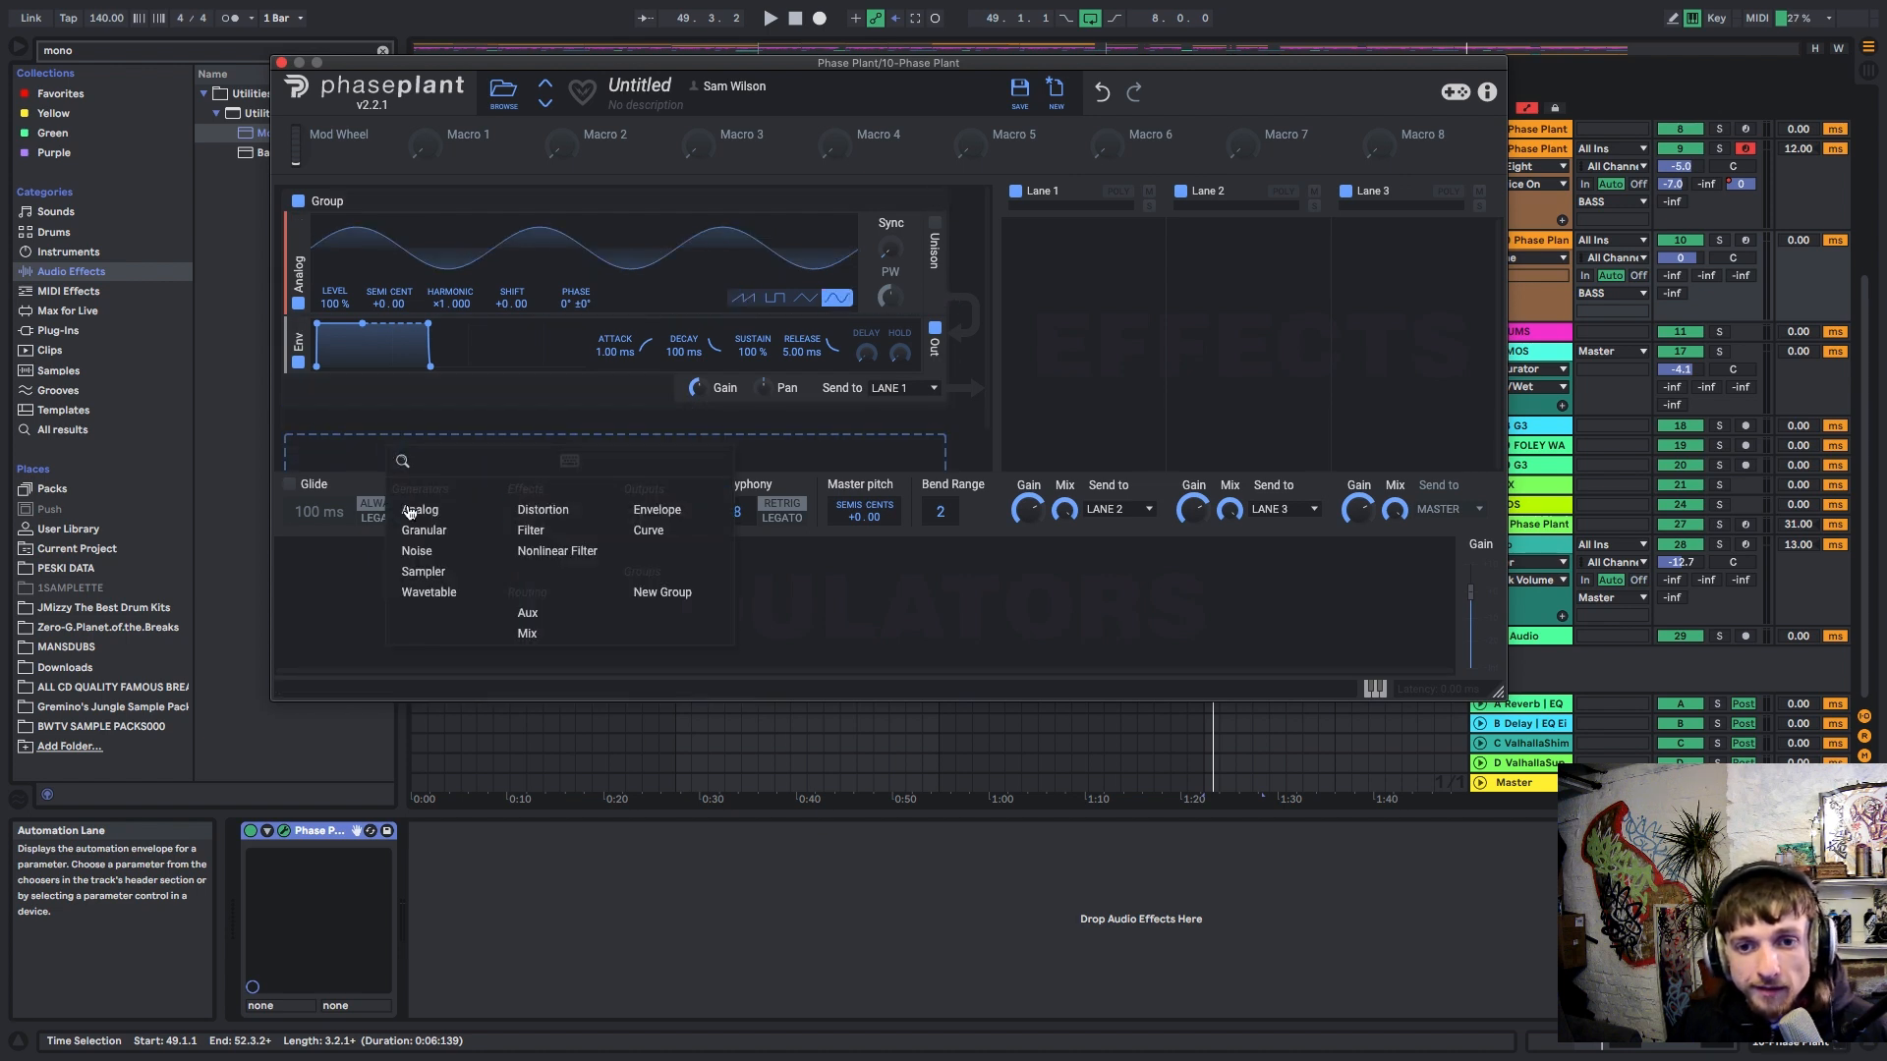
pyautogui.click(438, 592)
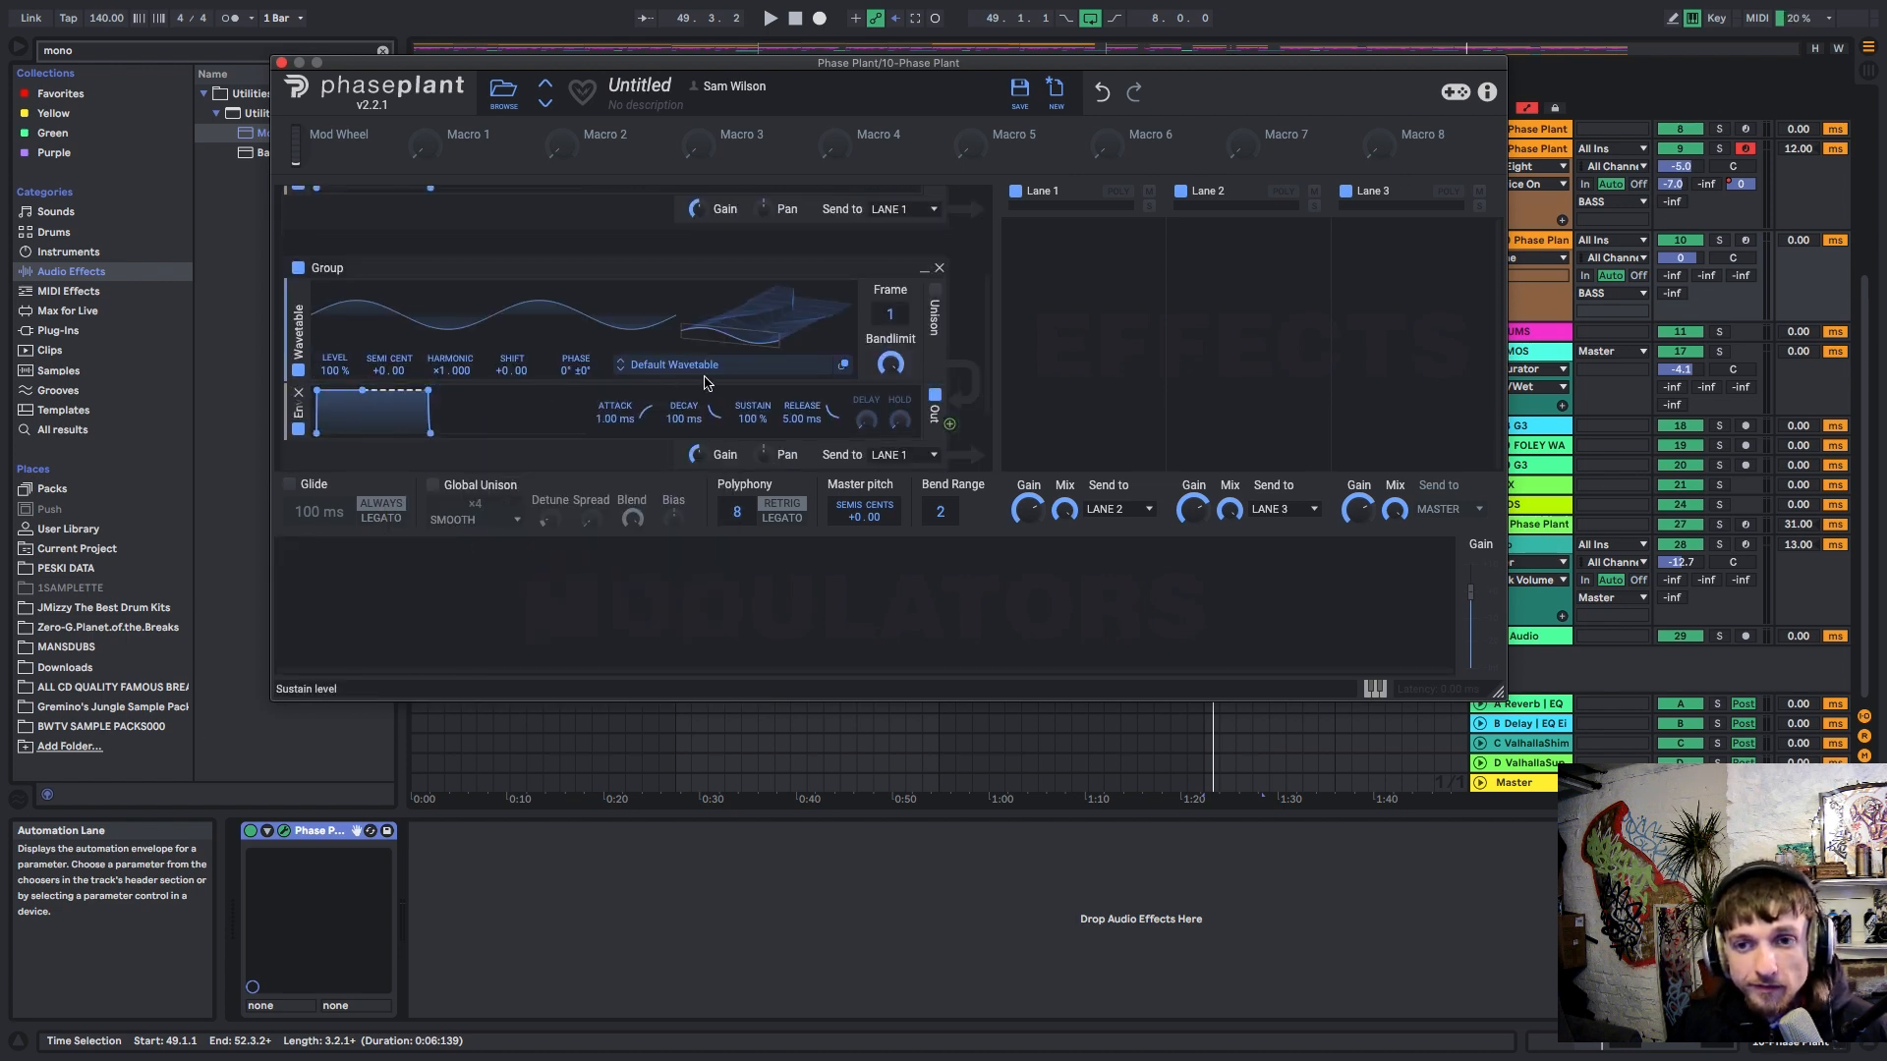
pyautogui.click(652, 368)
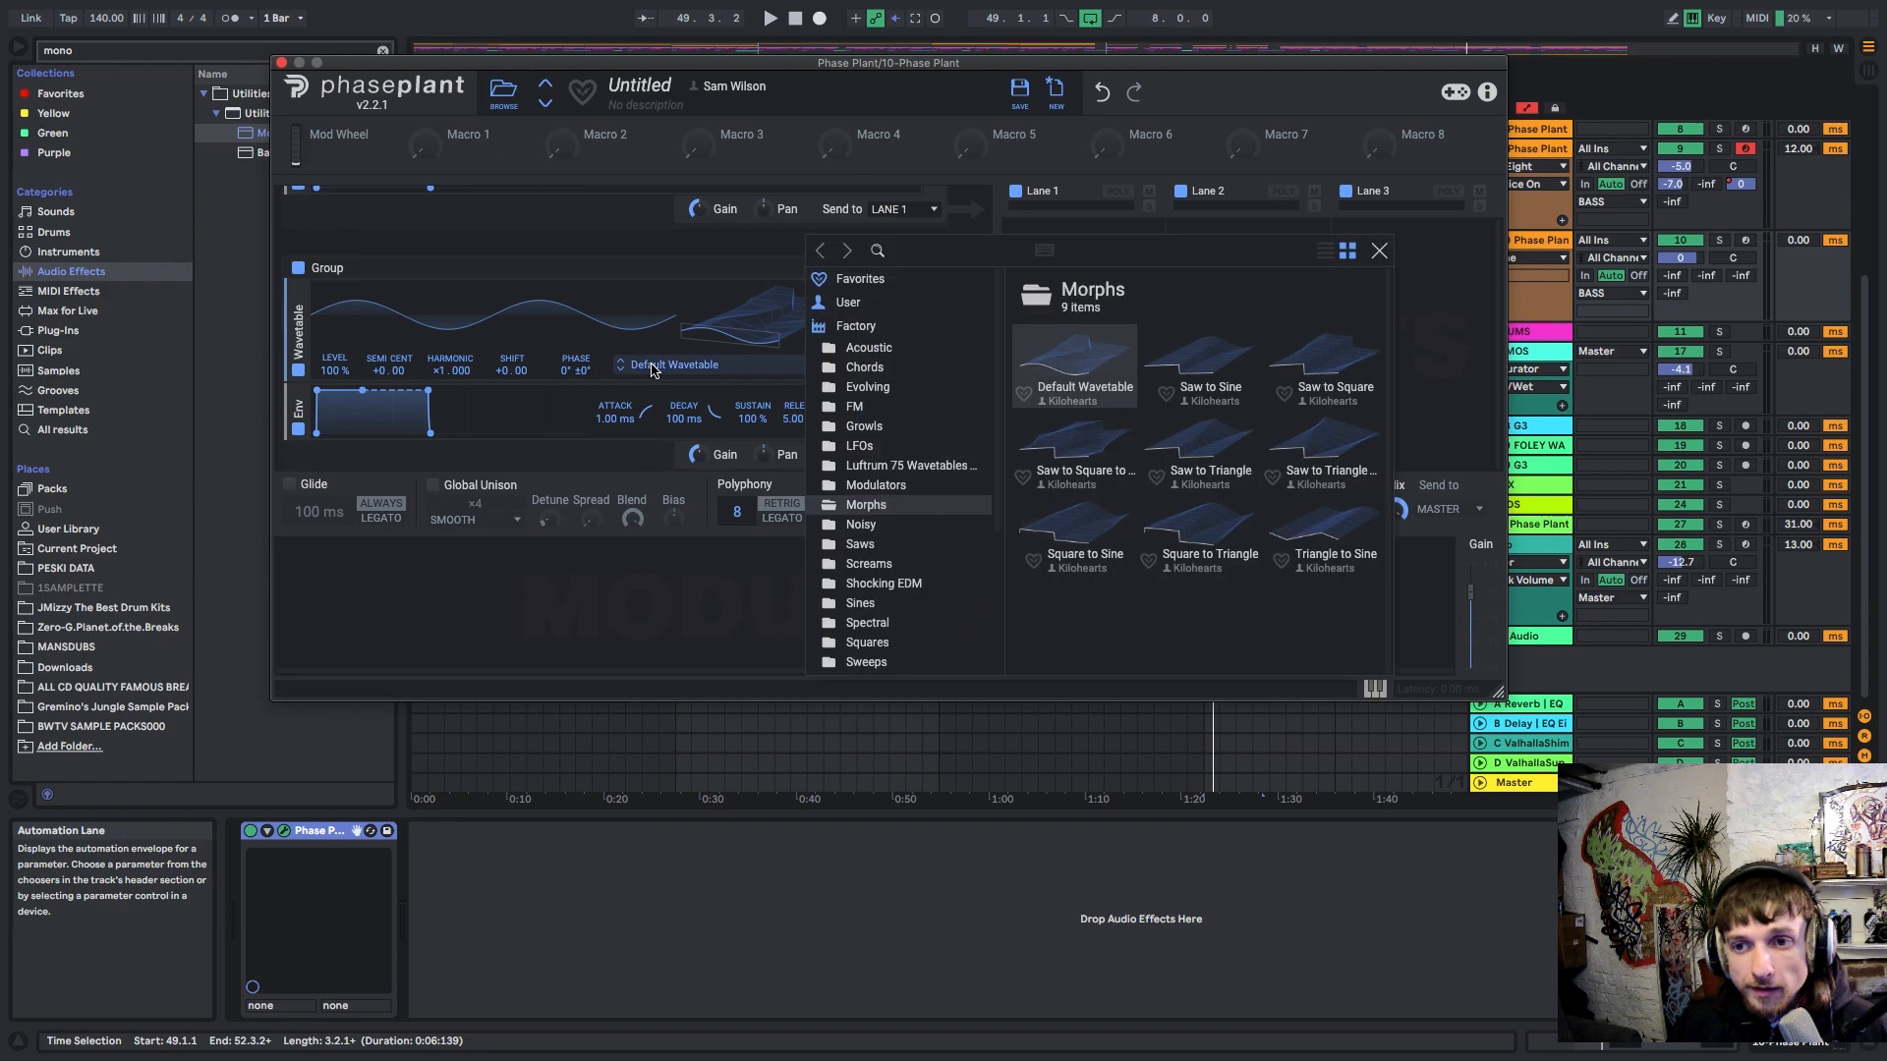
pyautogui.click(855, 546)
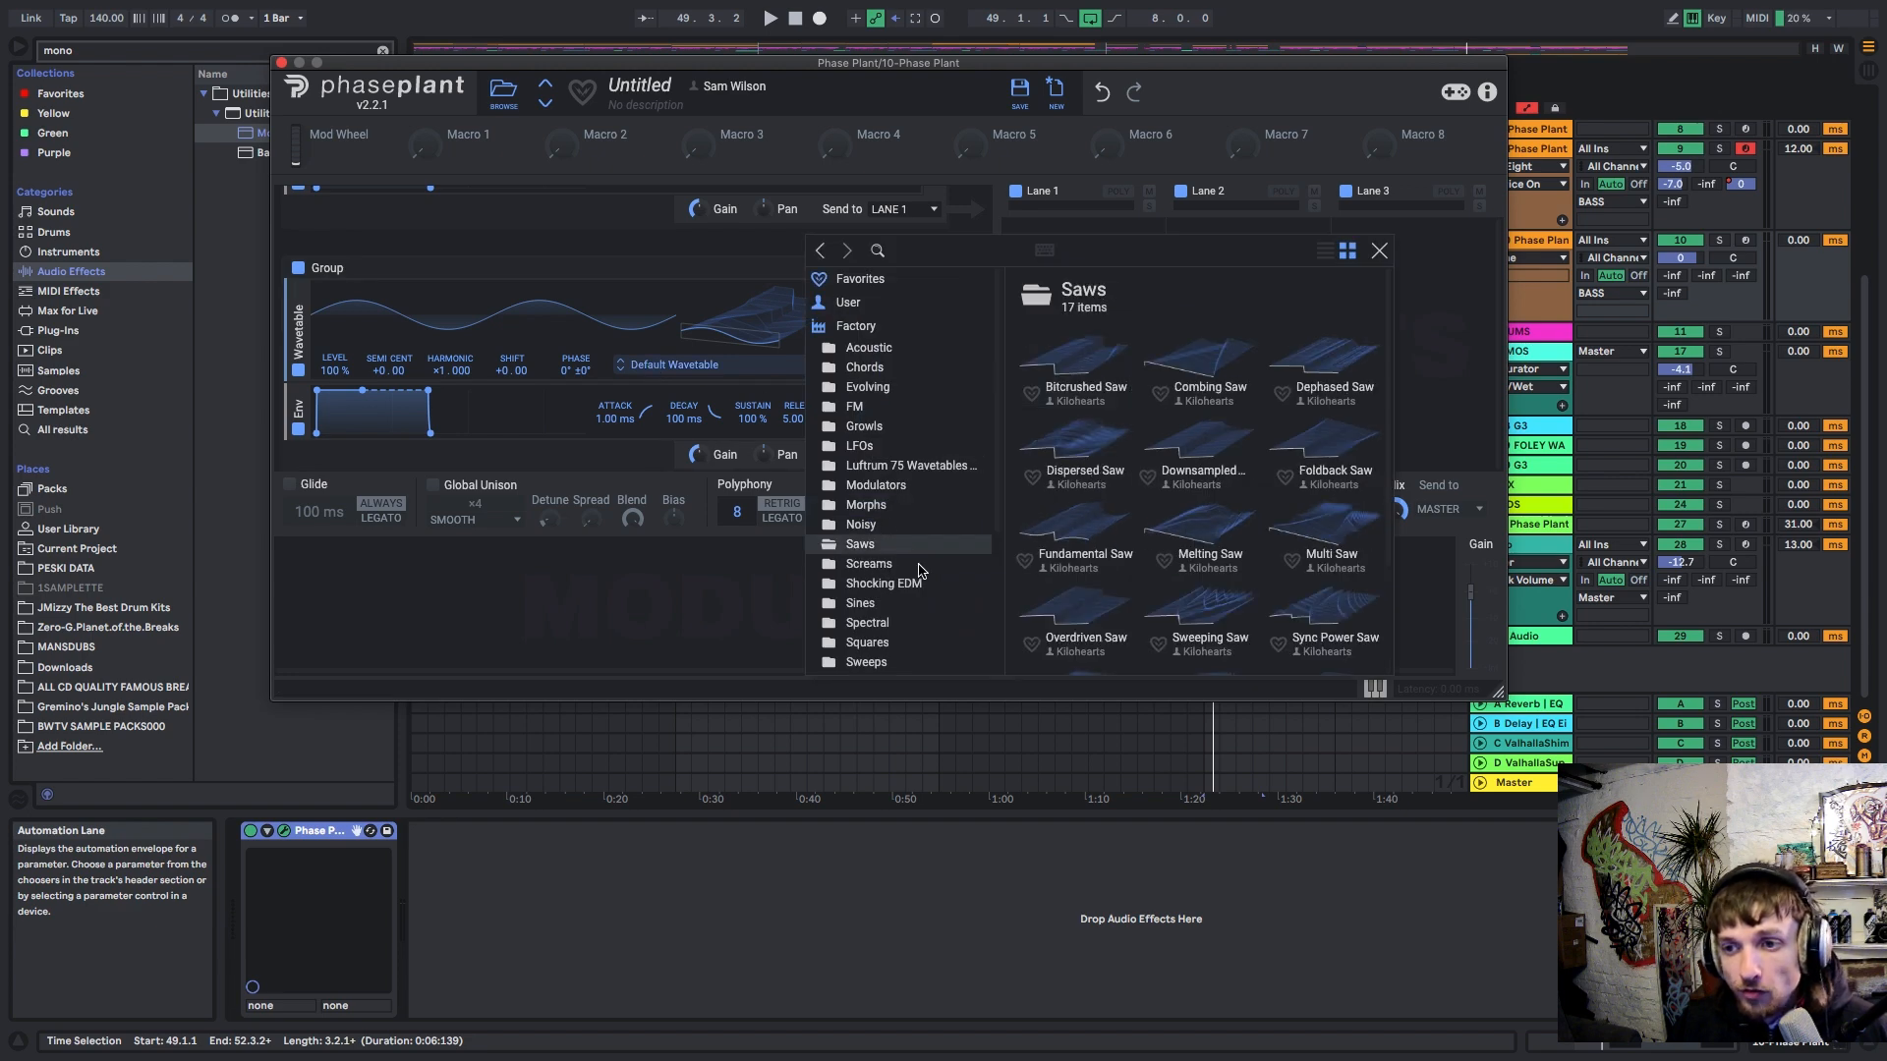
pyautogui.scroll(-2, 1042, 519)
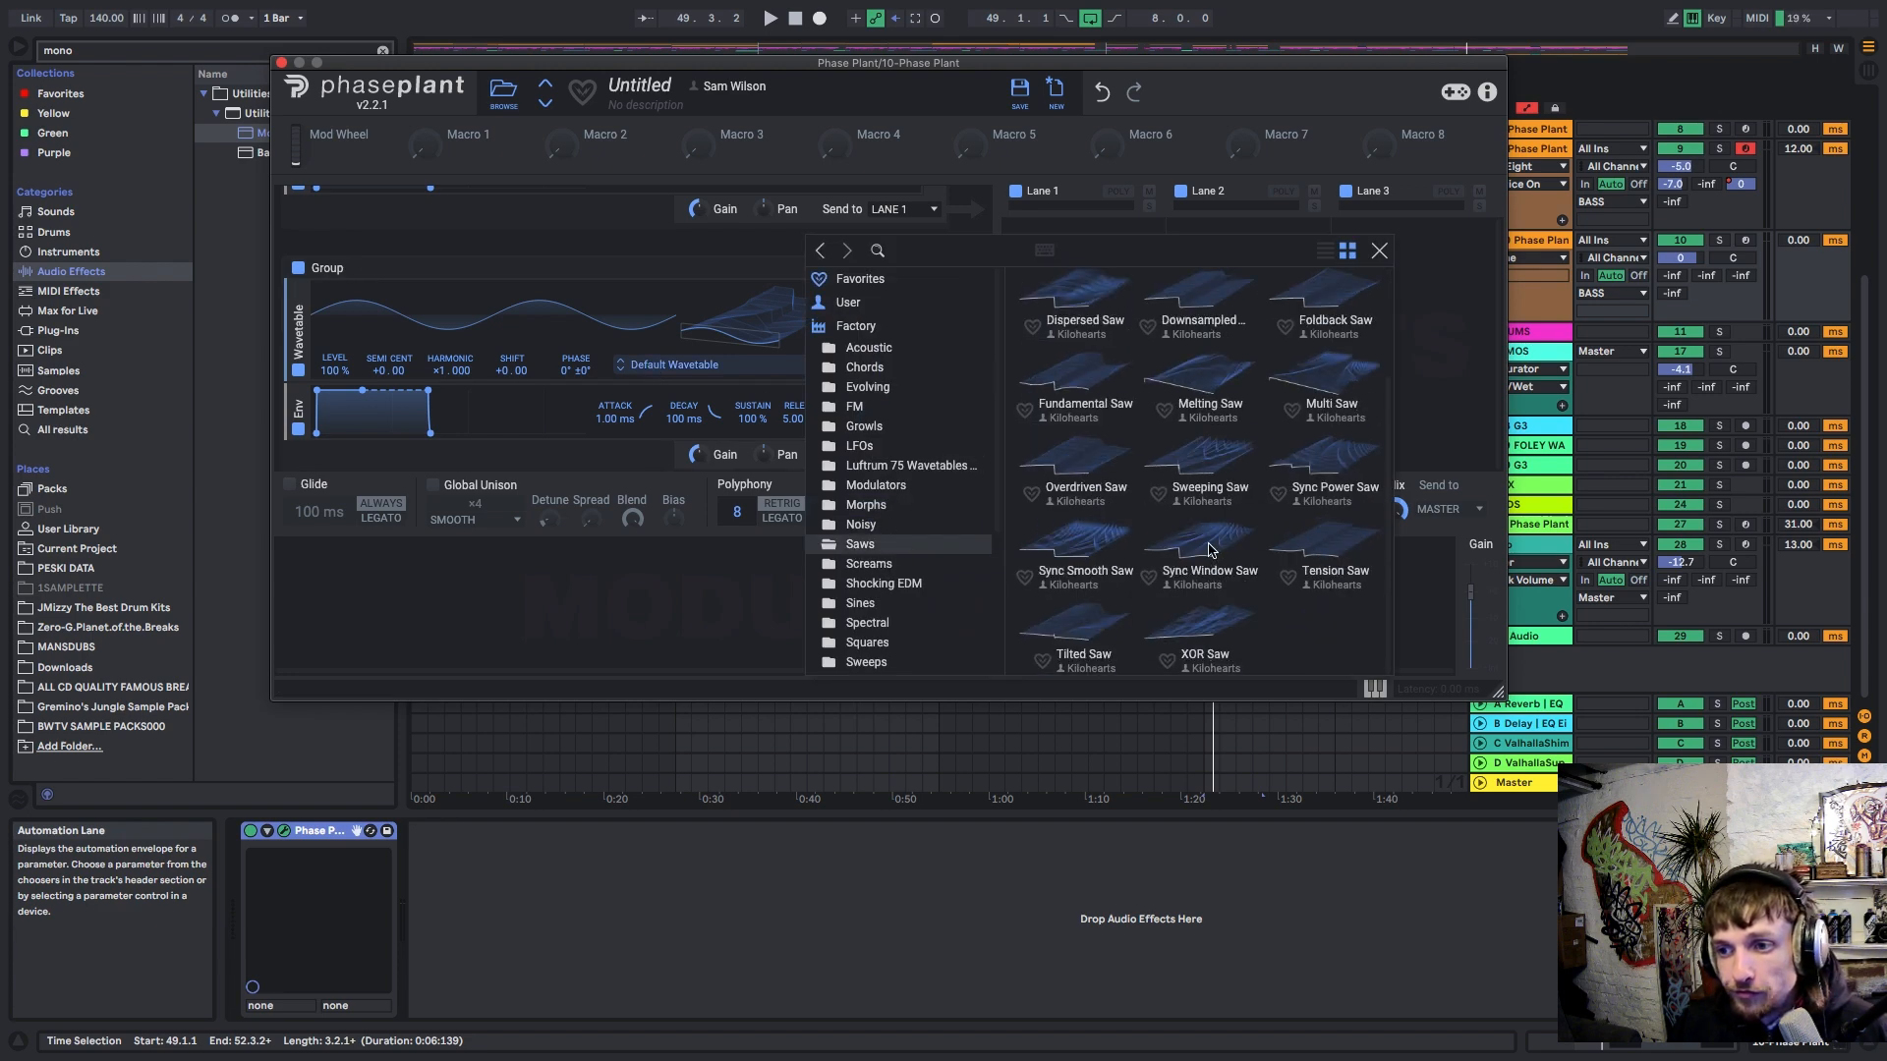
pyautogui.click(1075, 549)
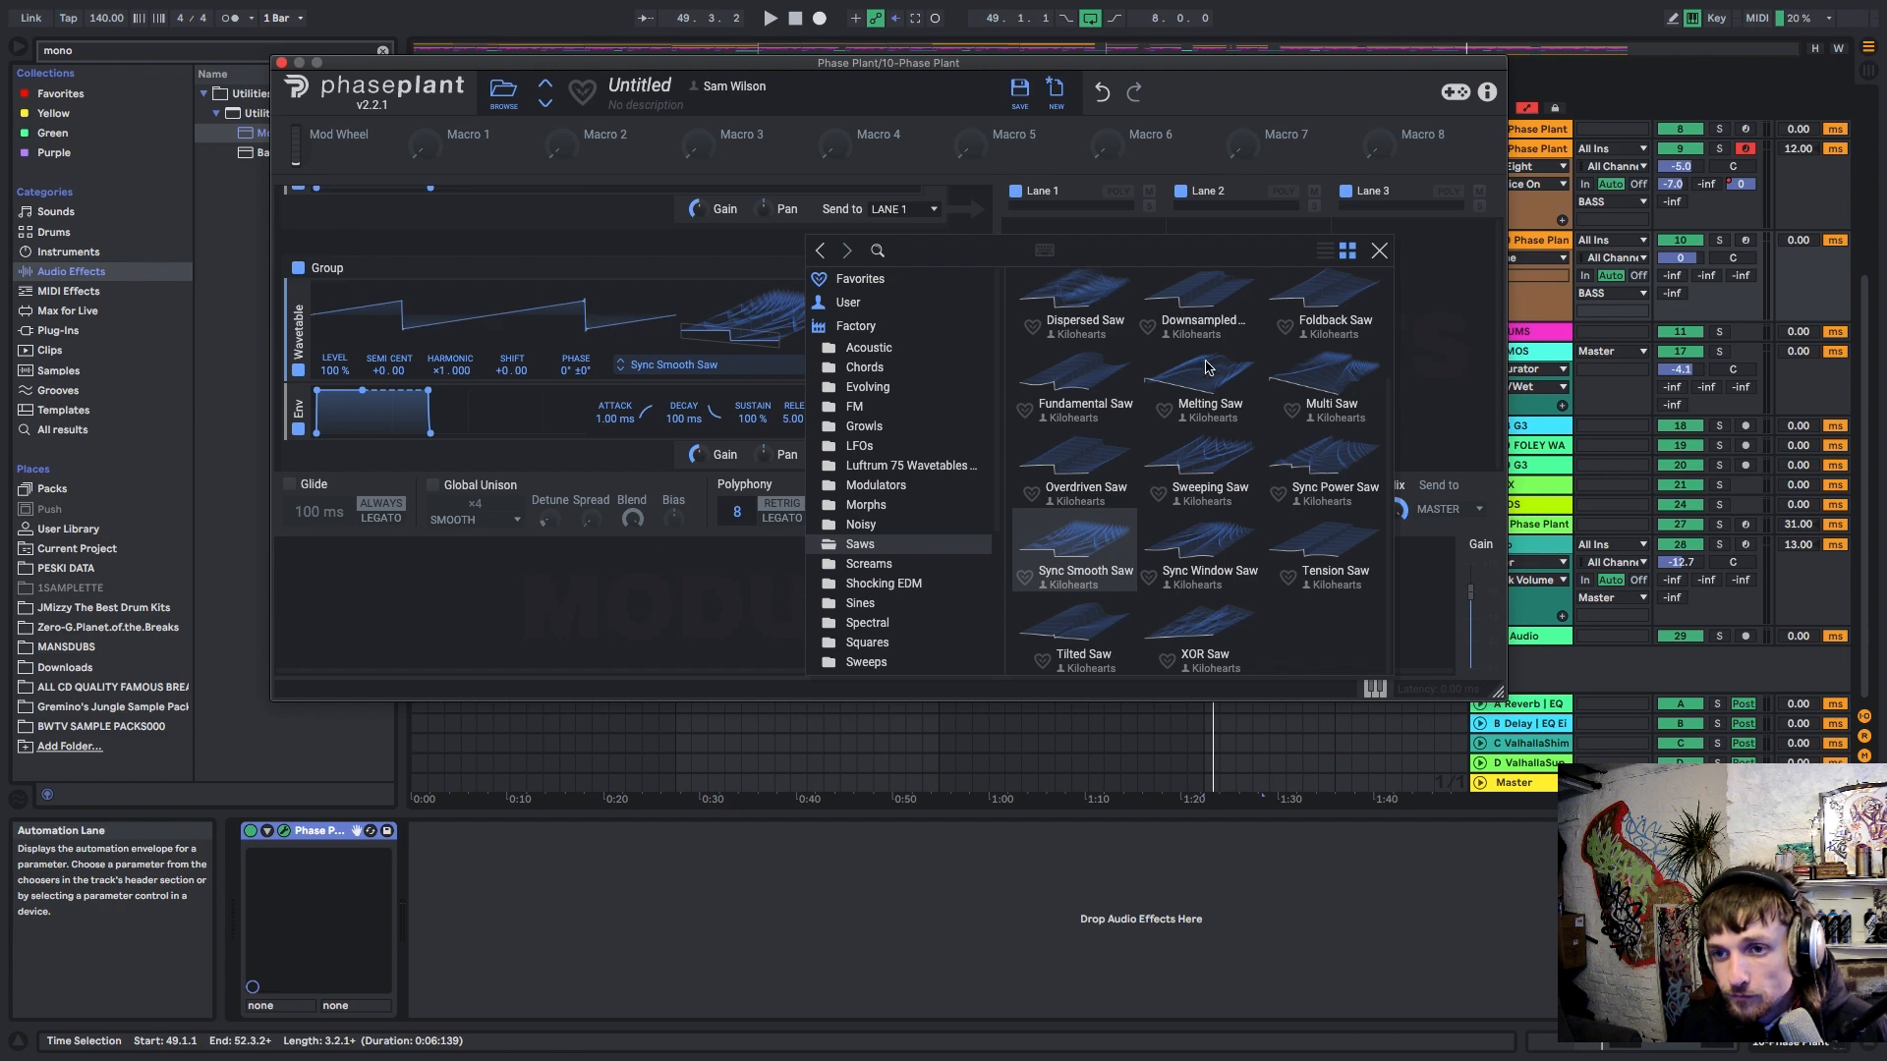
pyautogui.click(1378, 255)
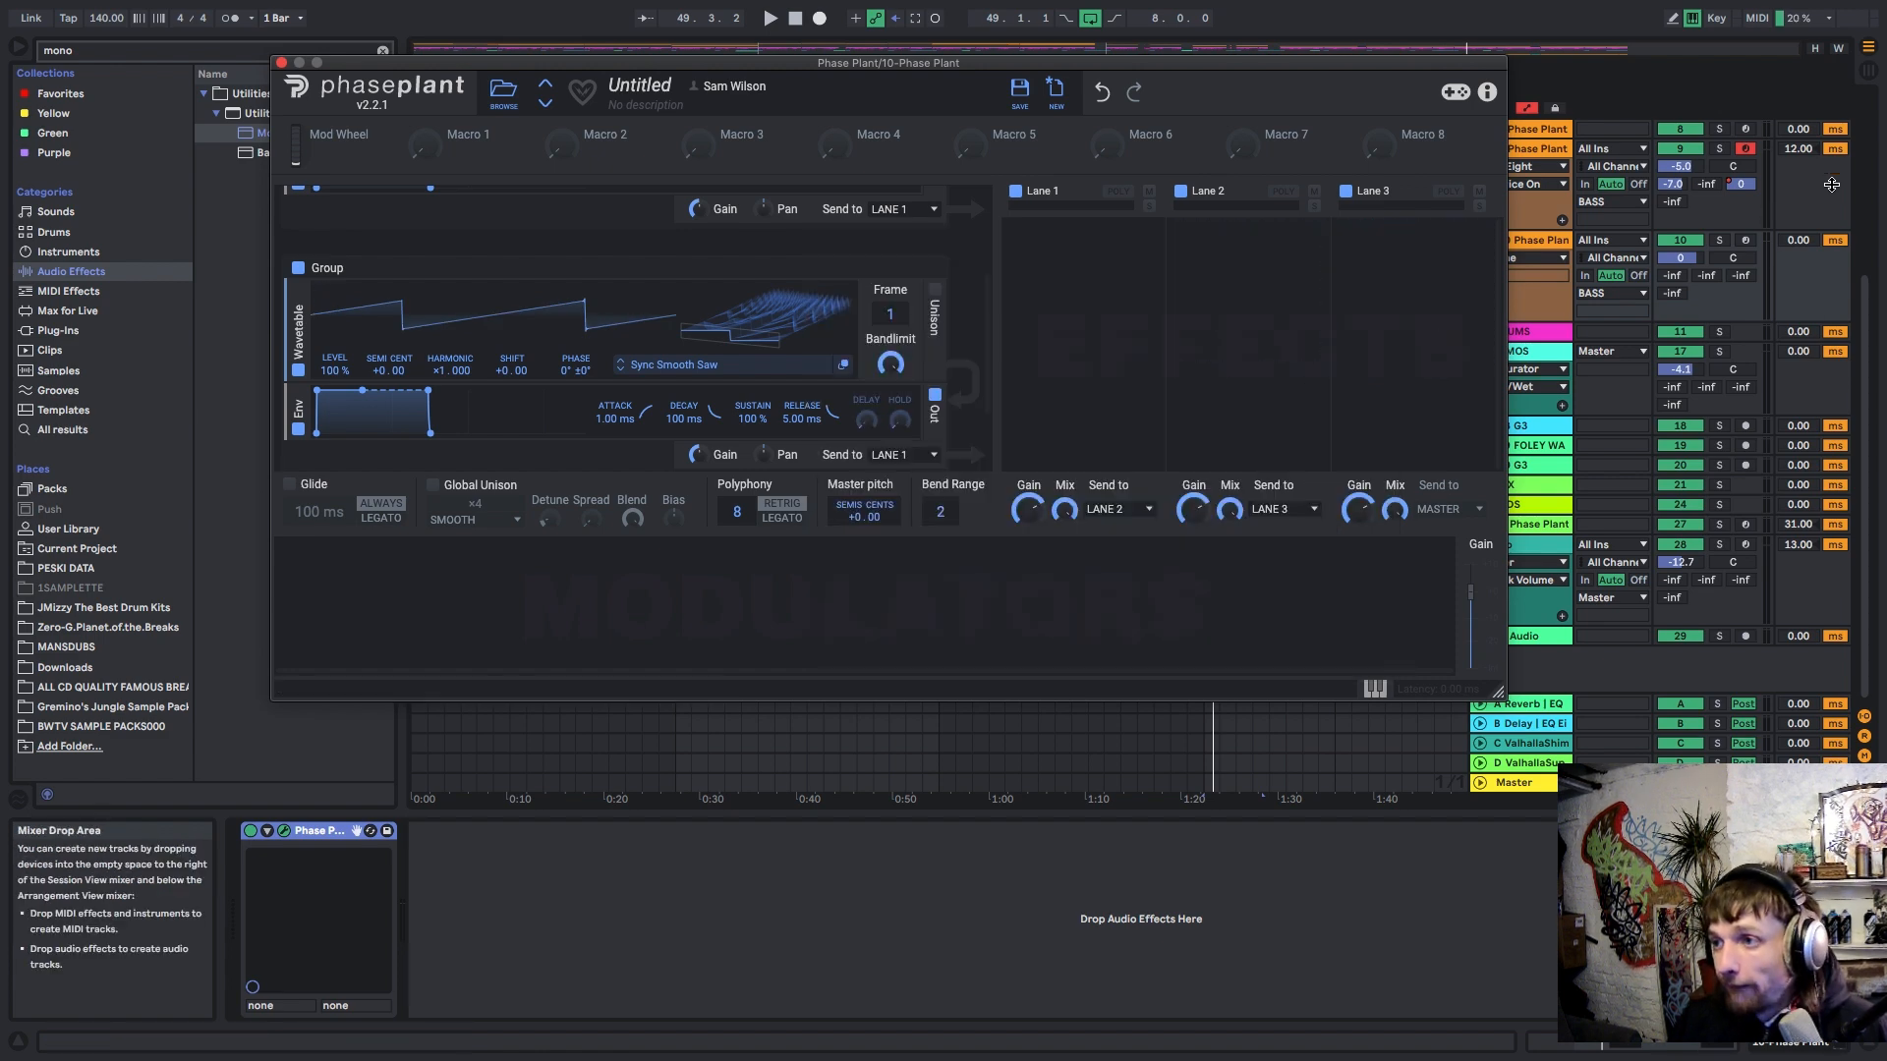
# Step: Disarm track 9 and arm track 10 for playing the new patch
pyautogui.click(1746, 145)
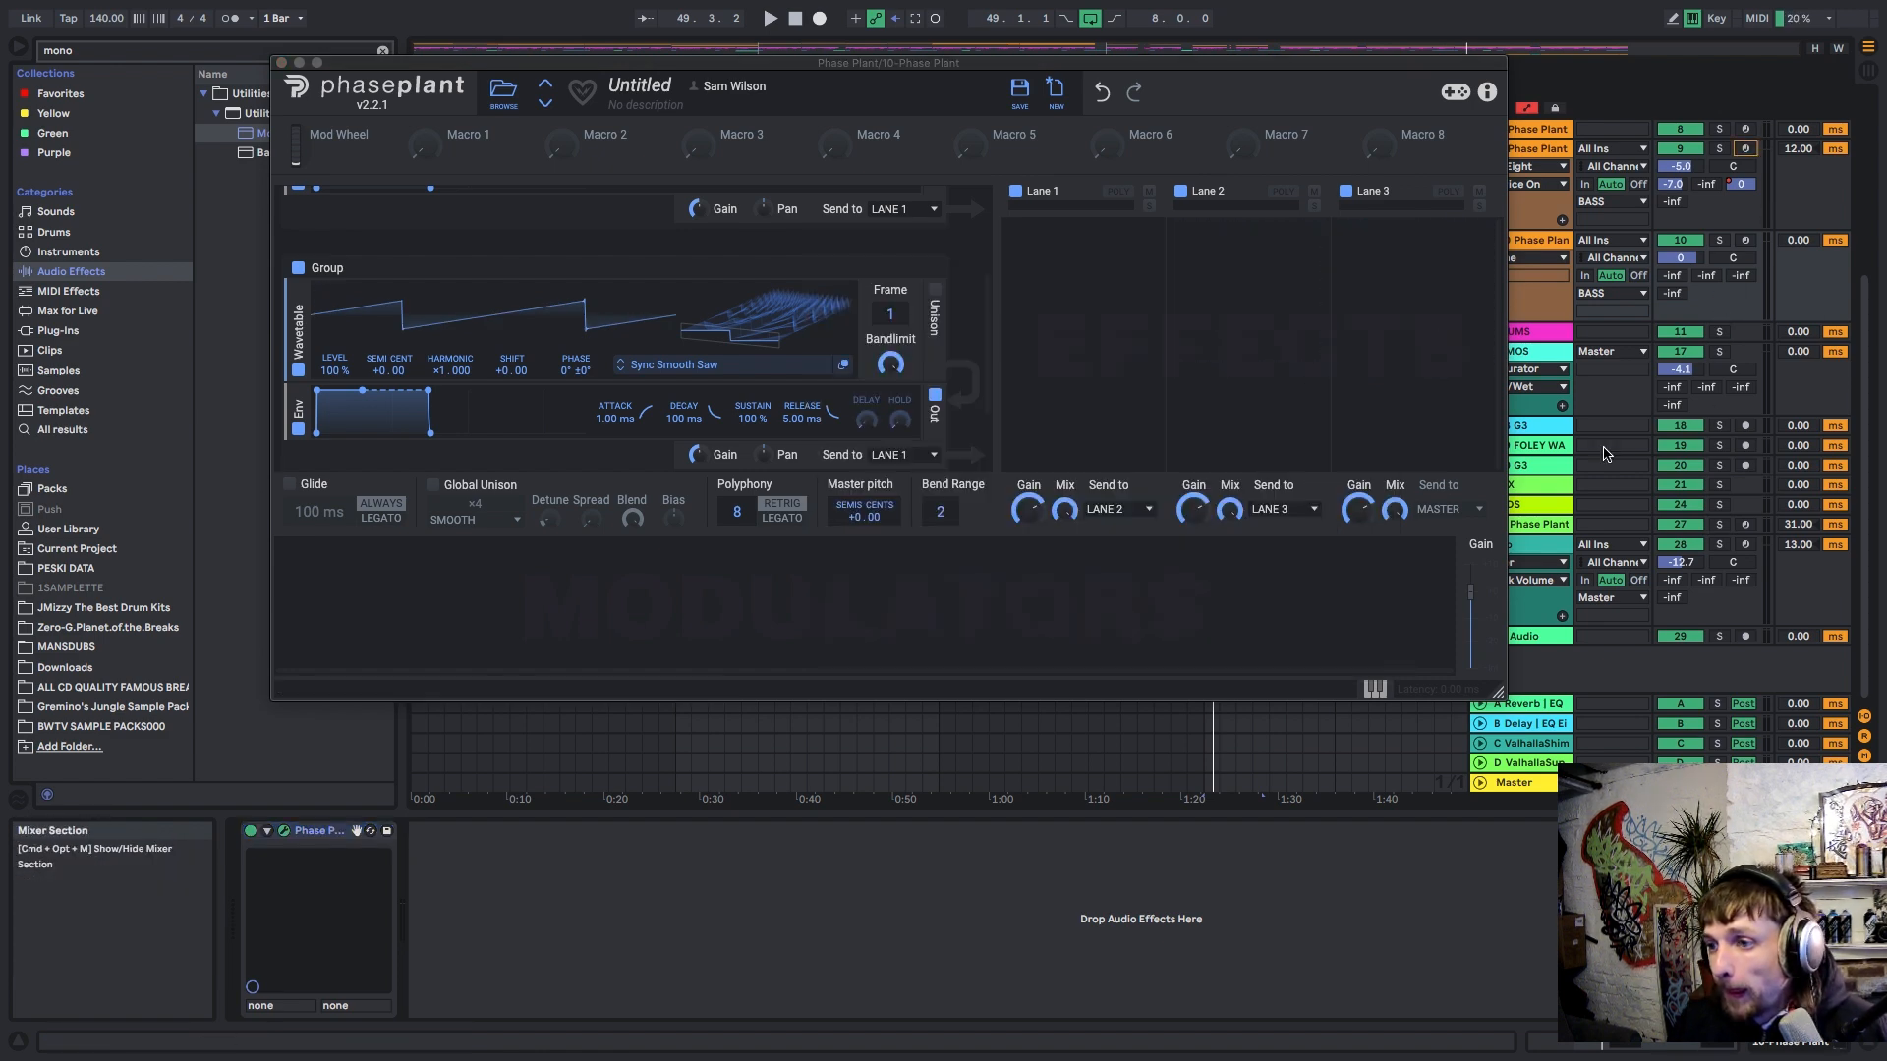
pyautogui.moveTo(1472, 66); pyautogui.dragTo(1261, 40)
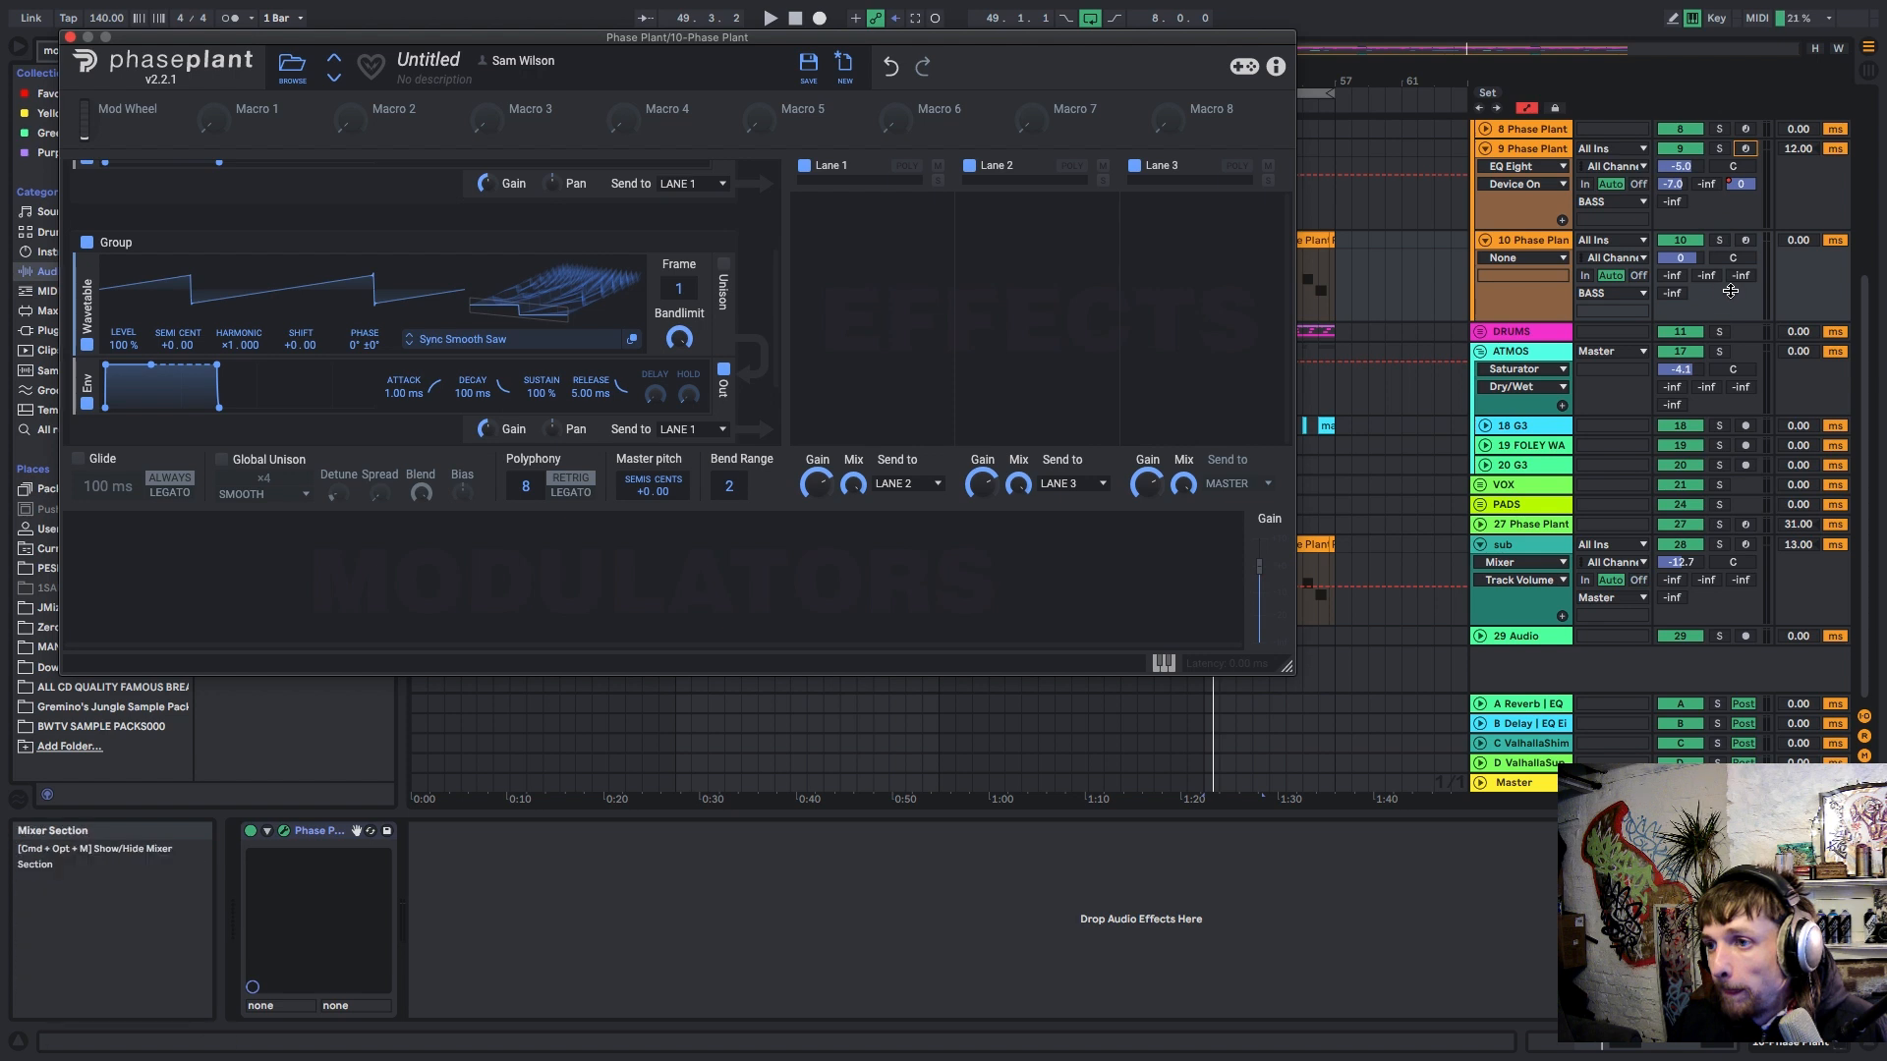
pyautogui.click(1745, 240)
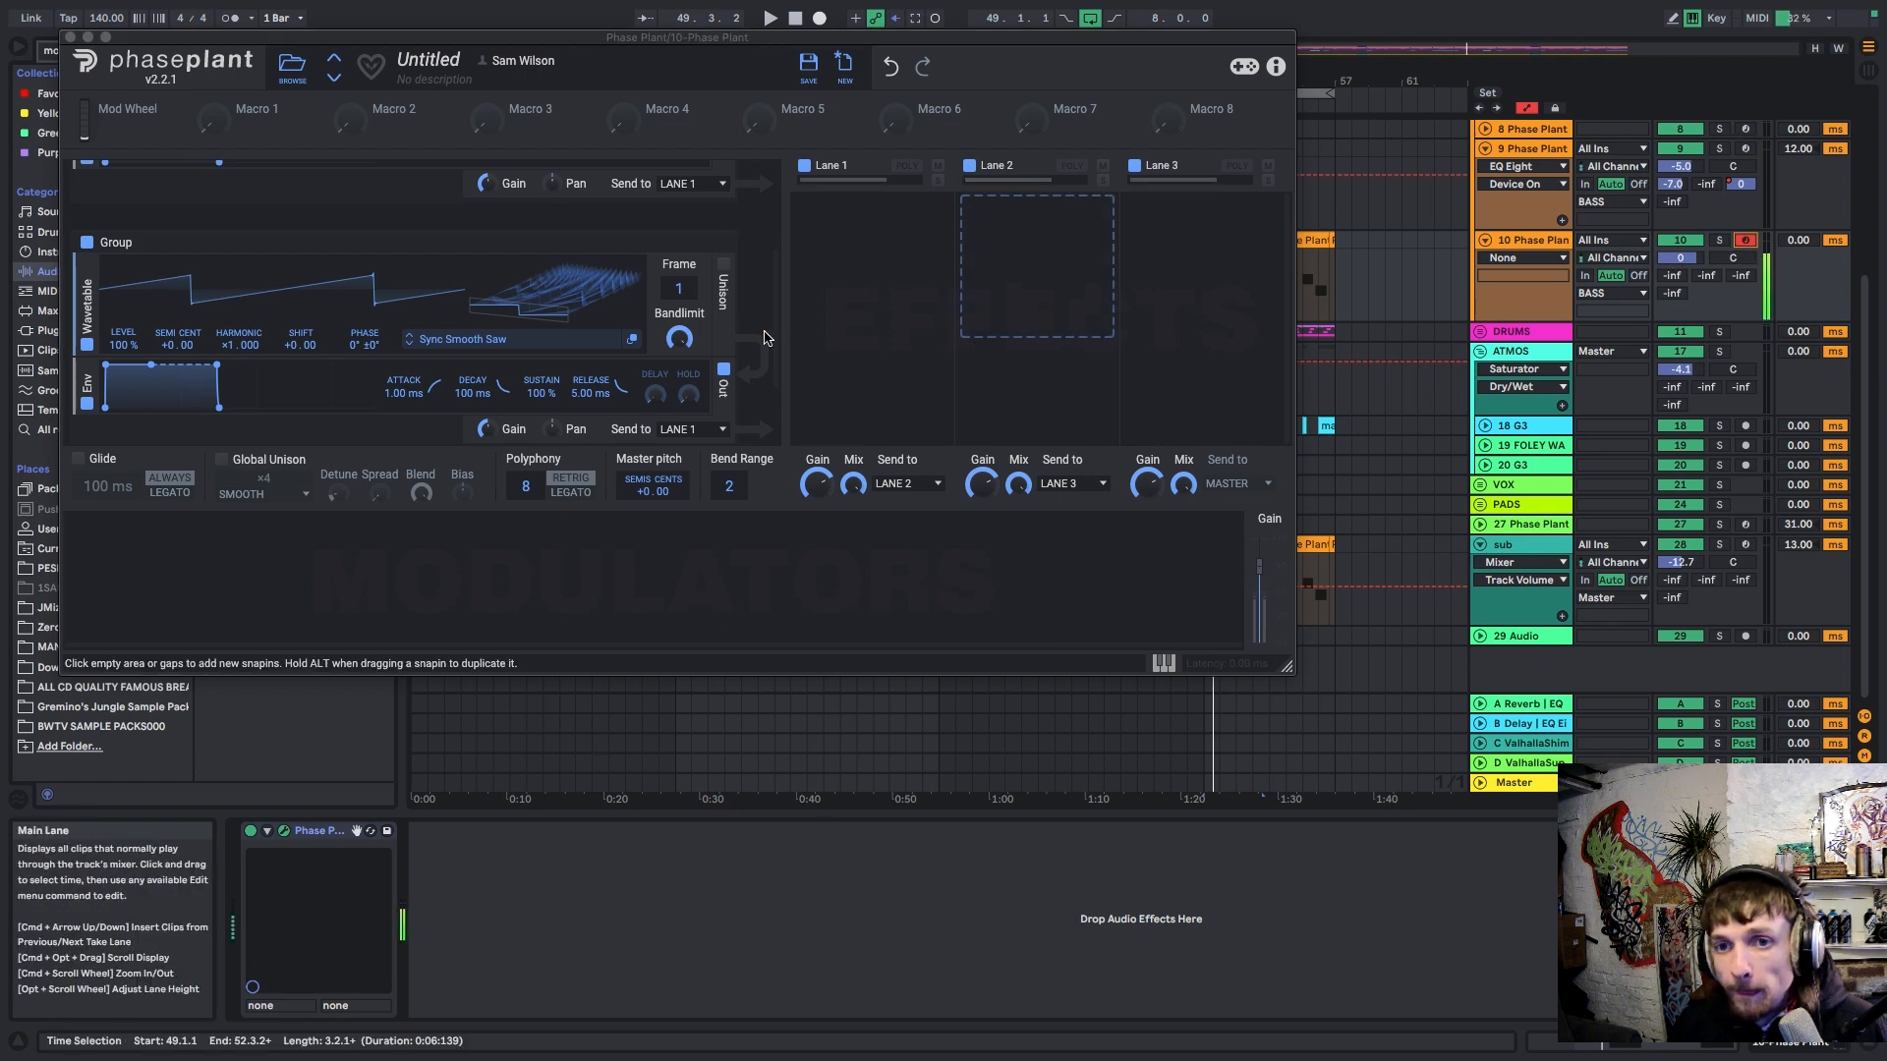
# Step: Set the Sync Smooth Saw wavetable's frame to 79
pyautogui.moveTo(678, 288); pyautogui.dragTo(678, 203)
pyautogui.moveTo(888, 44); pyautogui.dragTo(1317, 44)
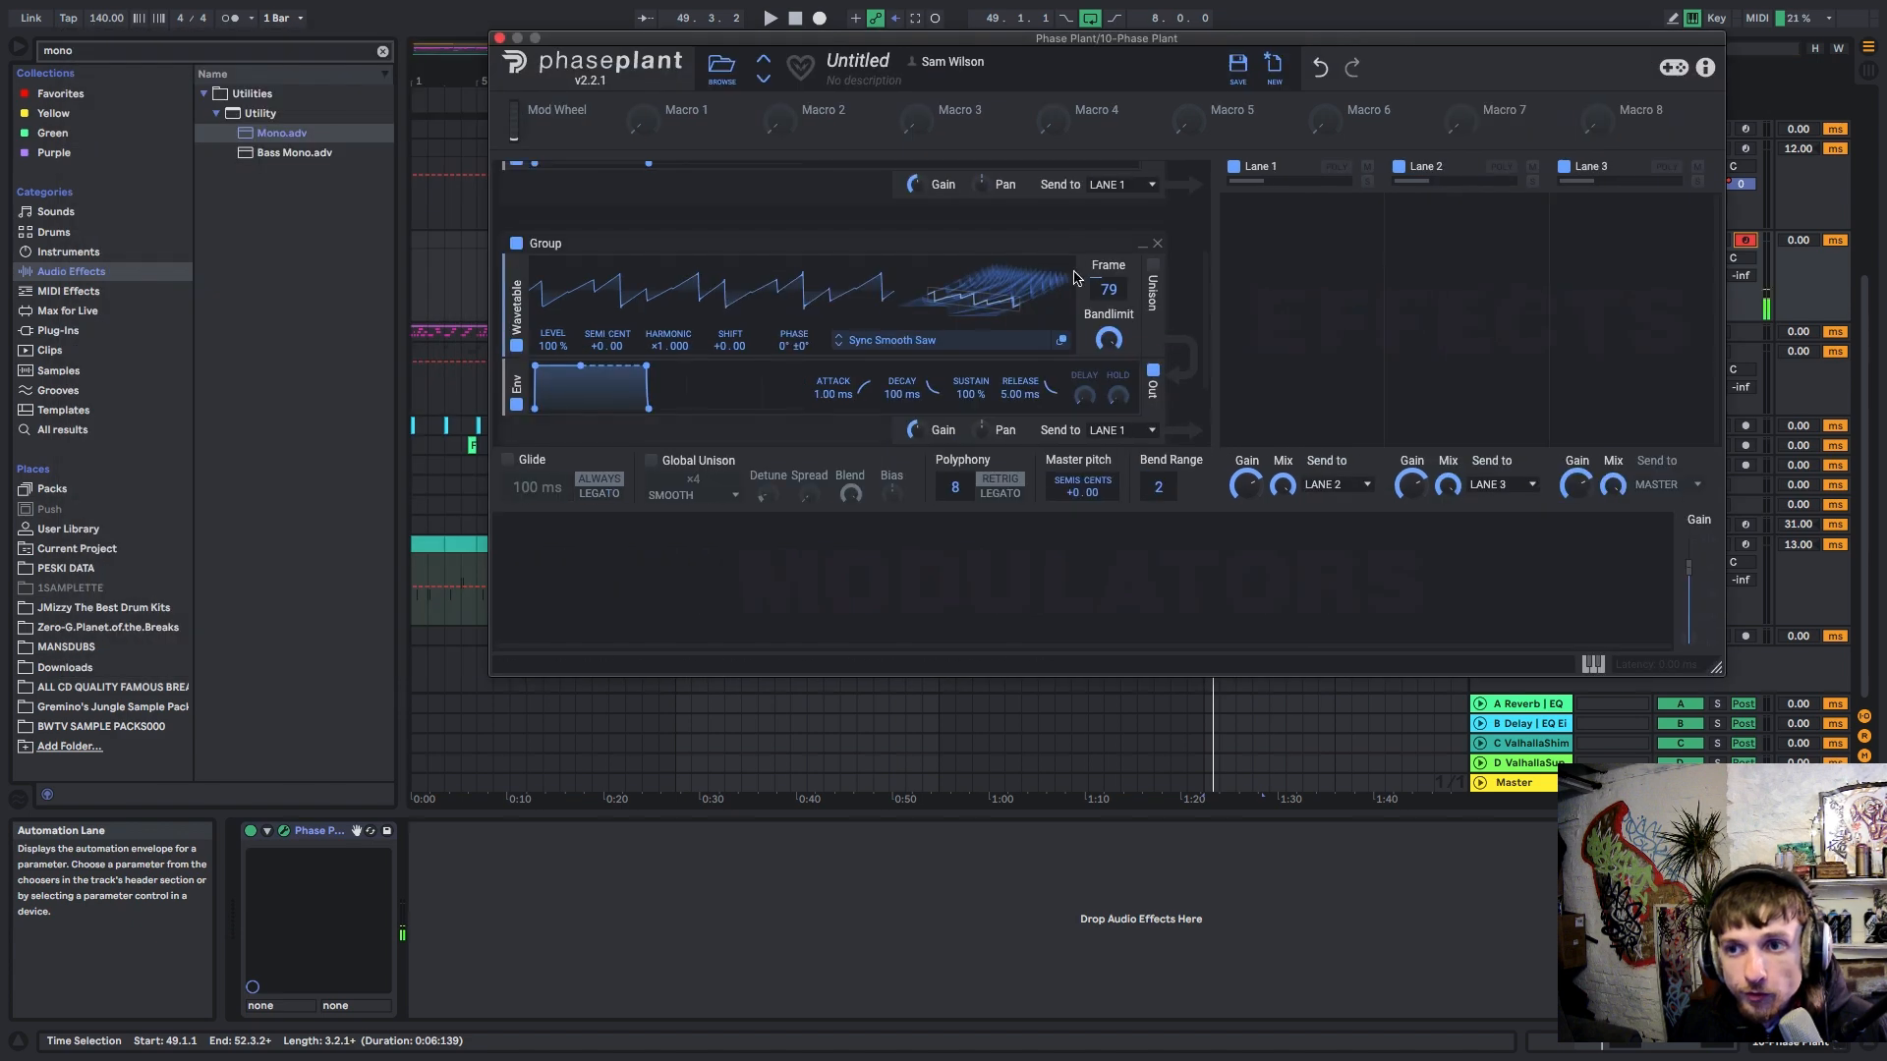
# Step: Switch the generator's wavetable to Sync Power Saw and set its frame to 36
pyautogui.moveTo(1107, 289)
pyautogui.mouseDown()
pyautogui.moveTo(1108, 167)
pyautogui.moveTo(1108, 301)
pyautogui.mouseUp()
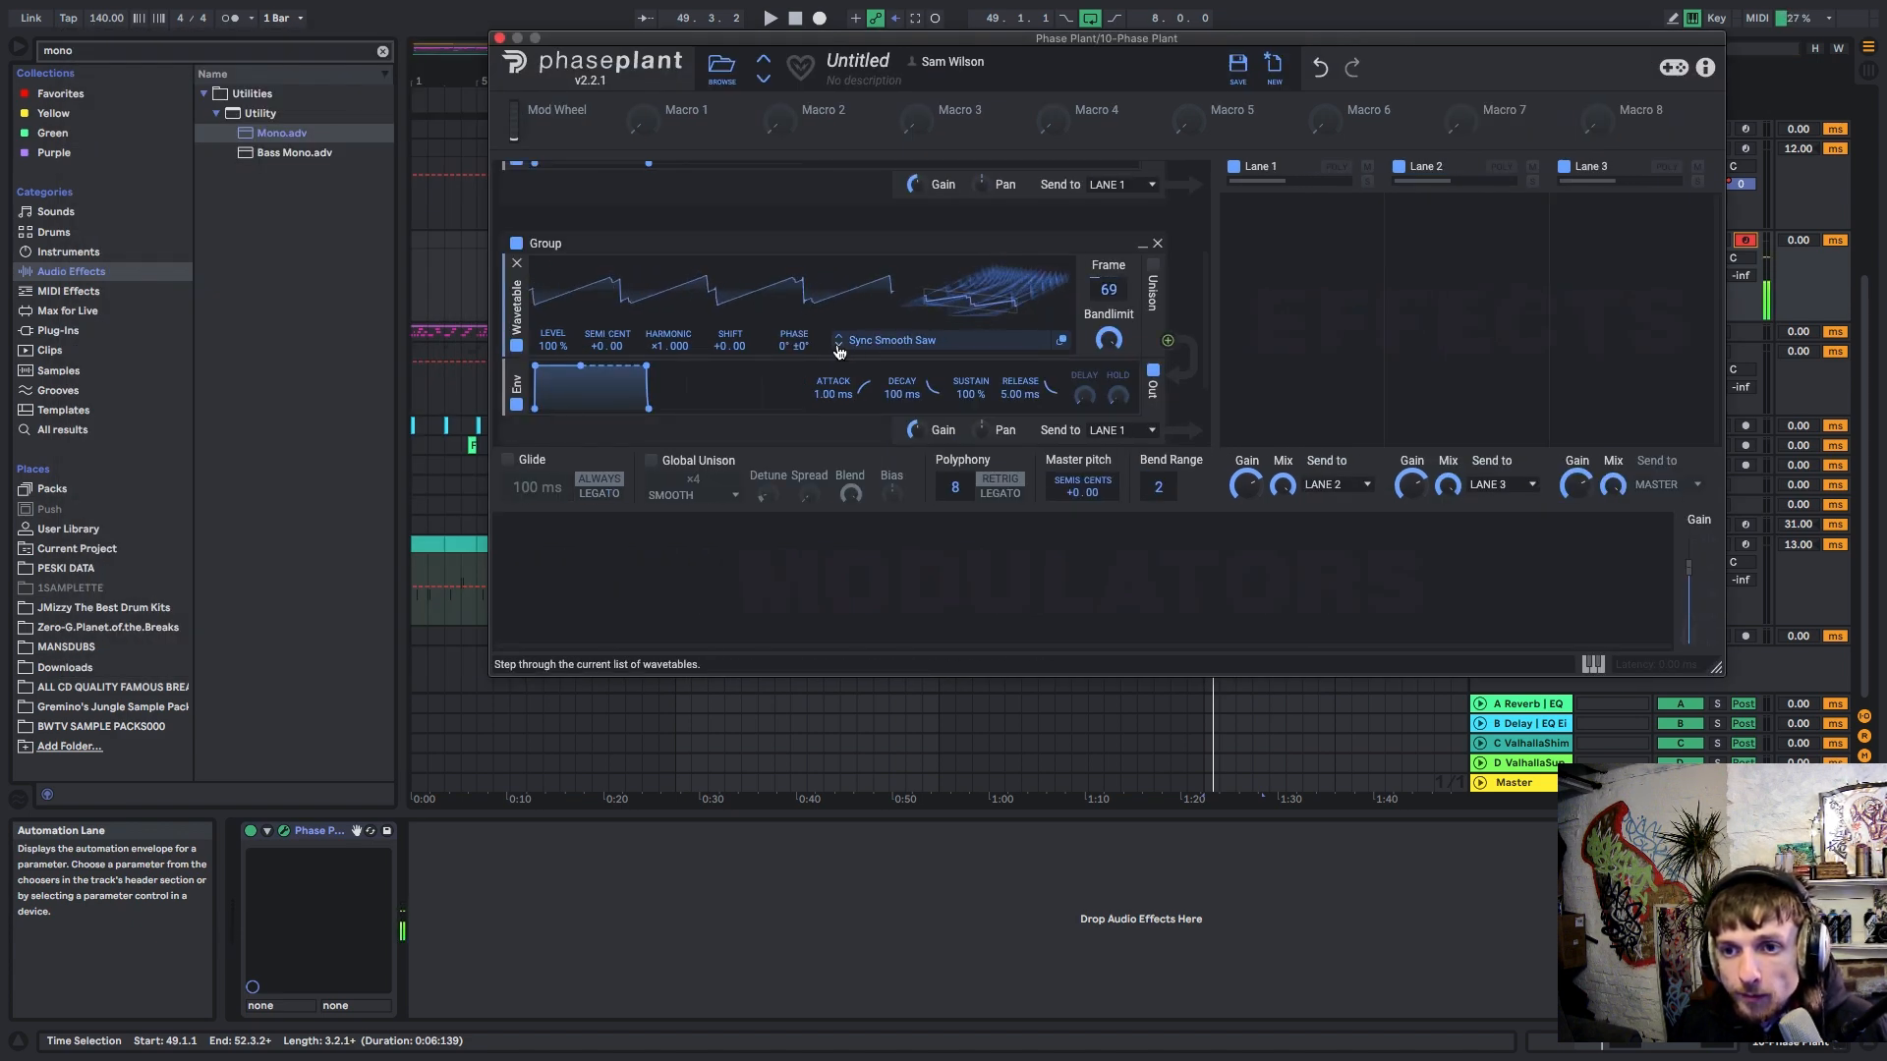
pyautogui.click(838, 348)
pyautogui.moveTo(984, 295); pyautogui.dragTo(984, 184)
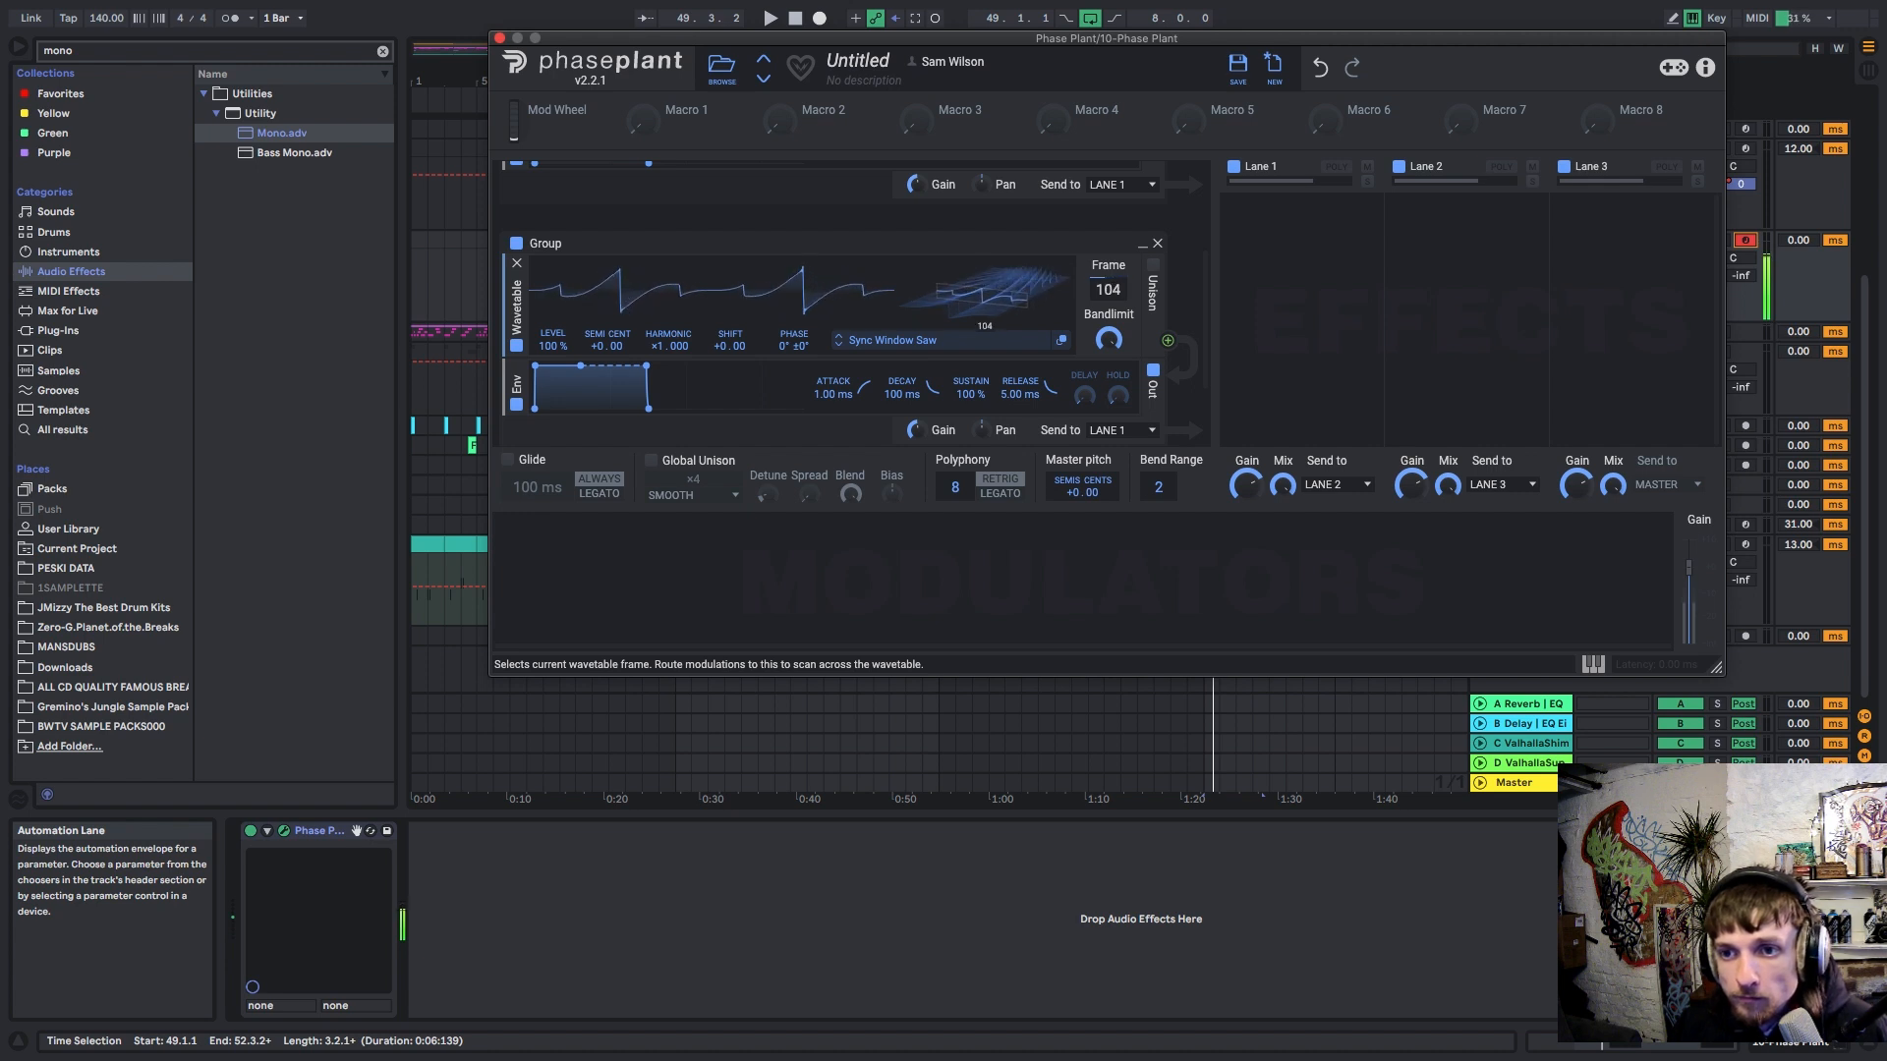
pyautogui.moveTo(984, 260); pyautogui.dragTo(983, 309)
pyautogui.click(838, 345)
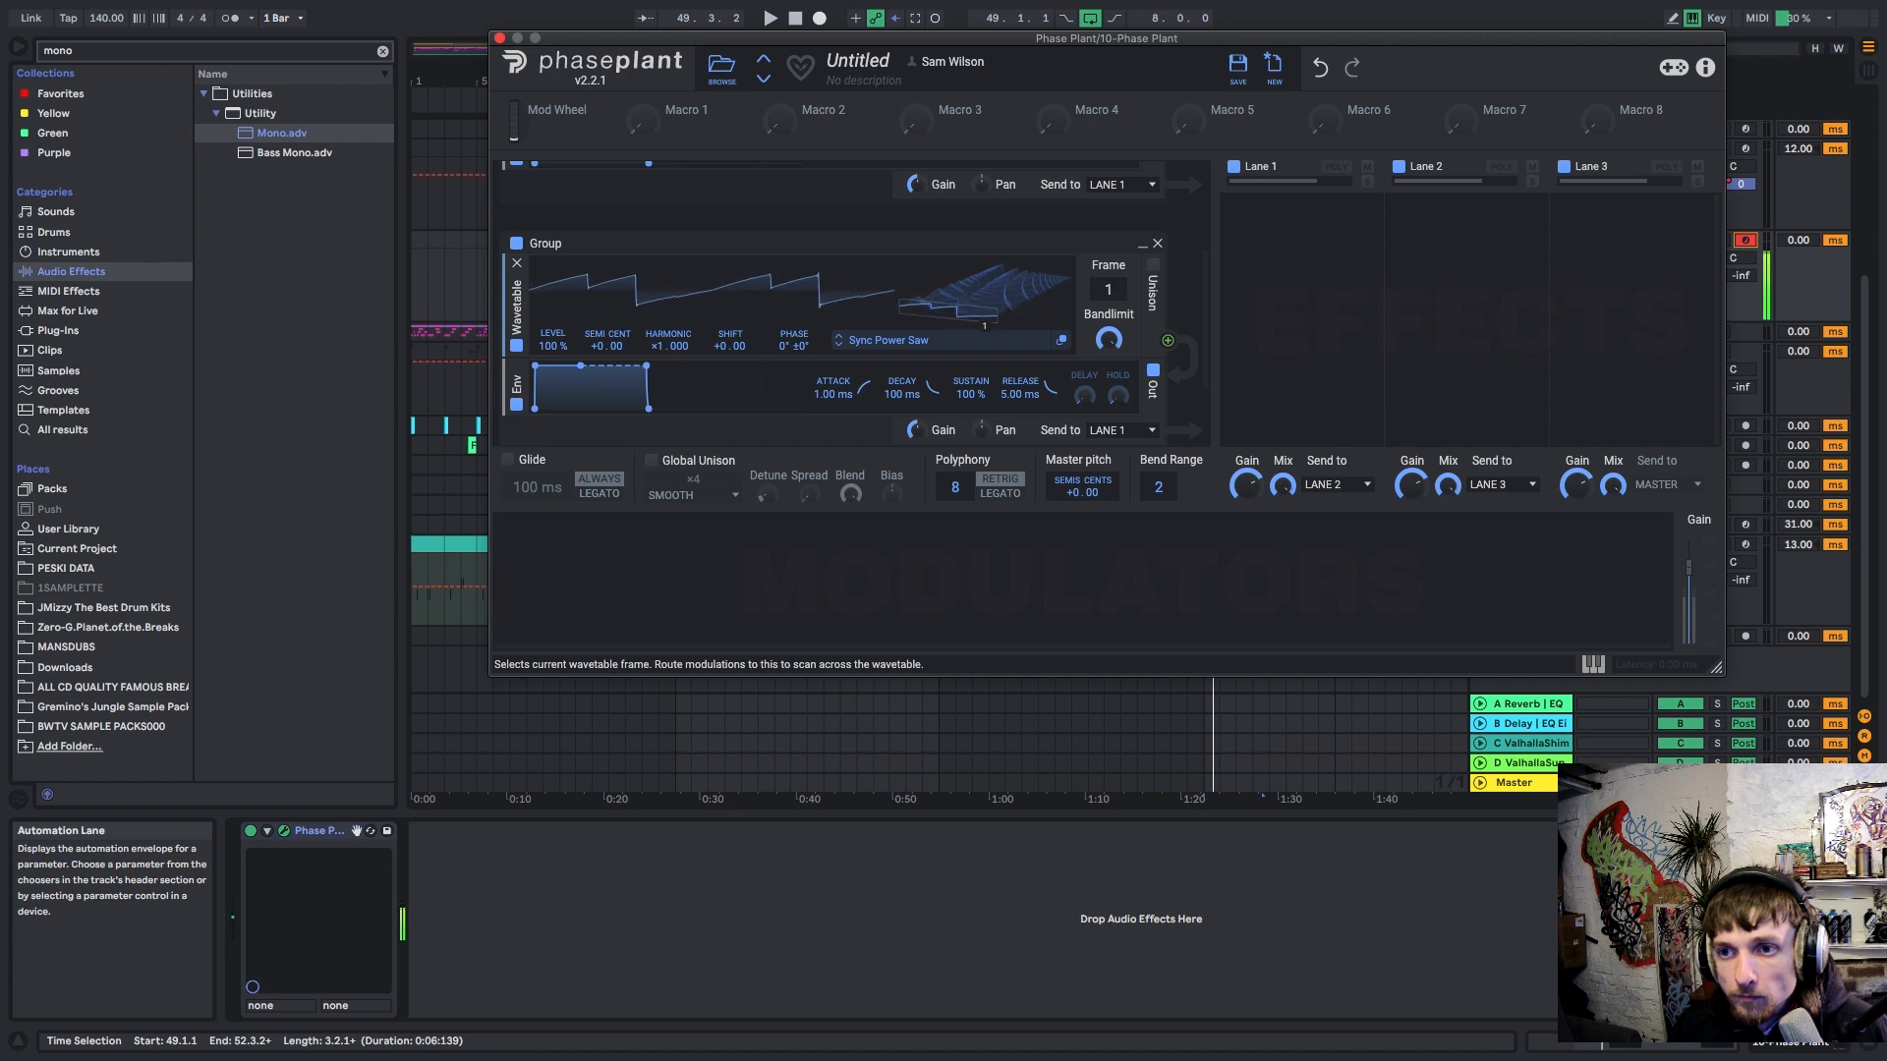
pyautogui.moveTo(1114, 272); pyautogui.dragTo(1114, 238)
# Step: Add an LFO modulator and route it to the wavetable's Frame
pyautogui.click(576, 580)
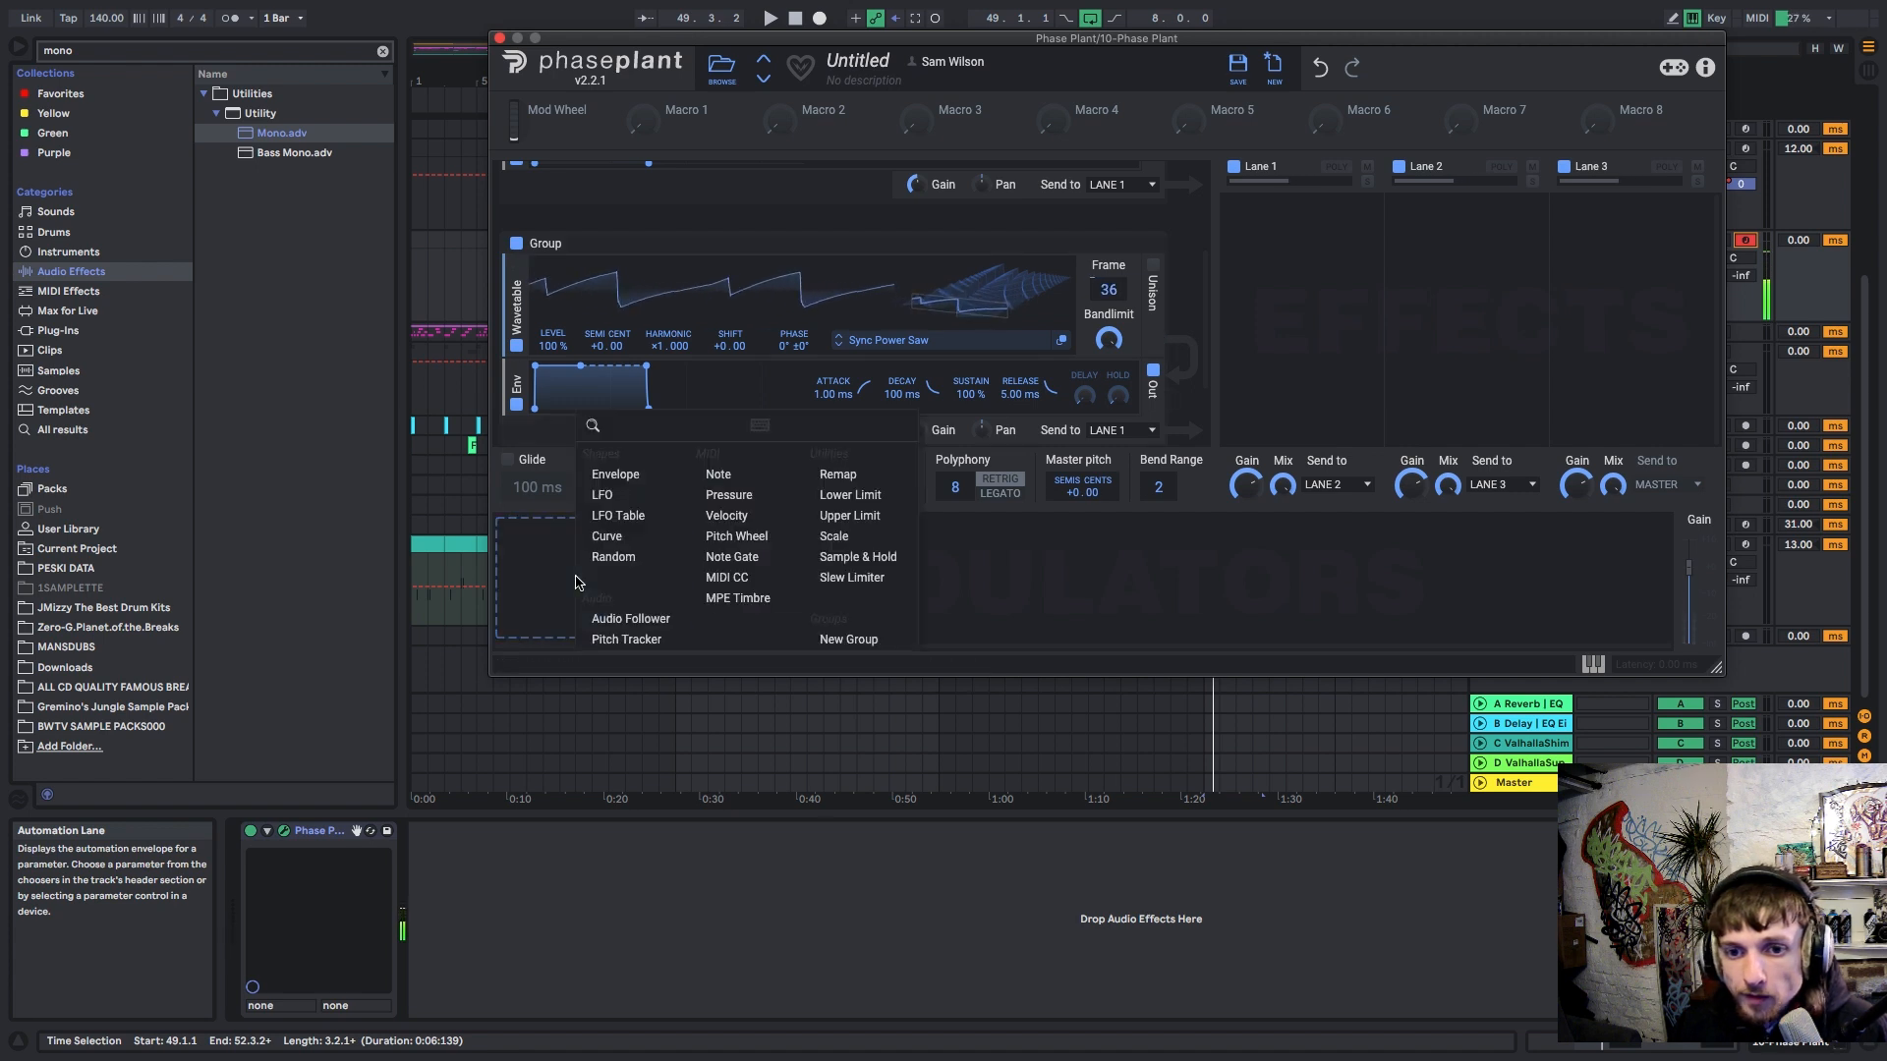
pyautogui.click(600, 495)
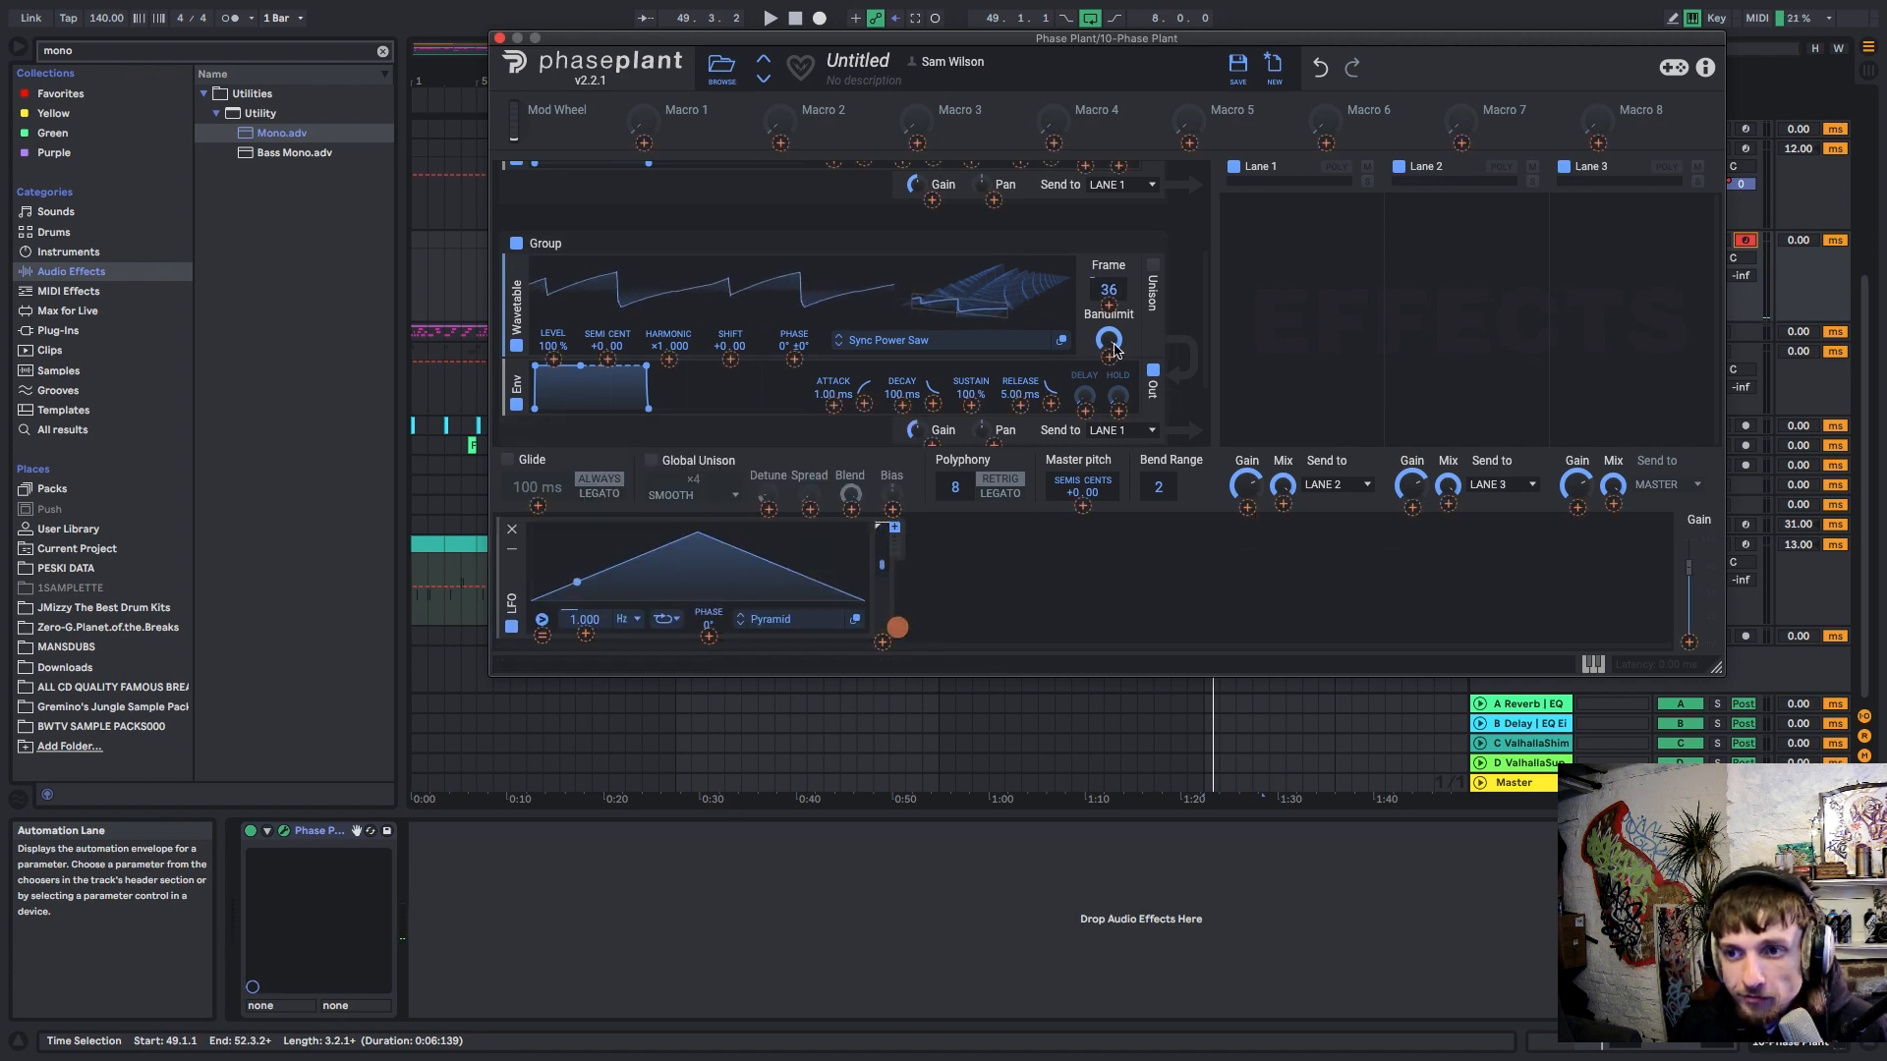
pyautogui.moveTo(897, 627); pyautogui.dragTo(1113, 311)
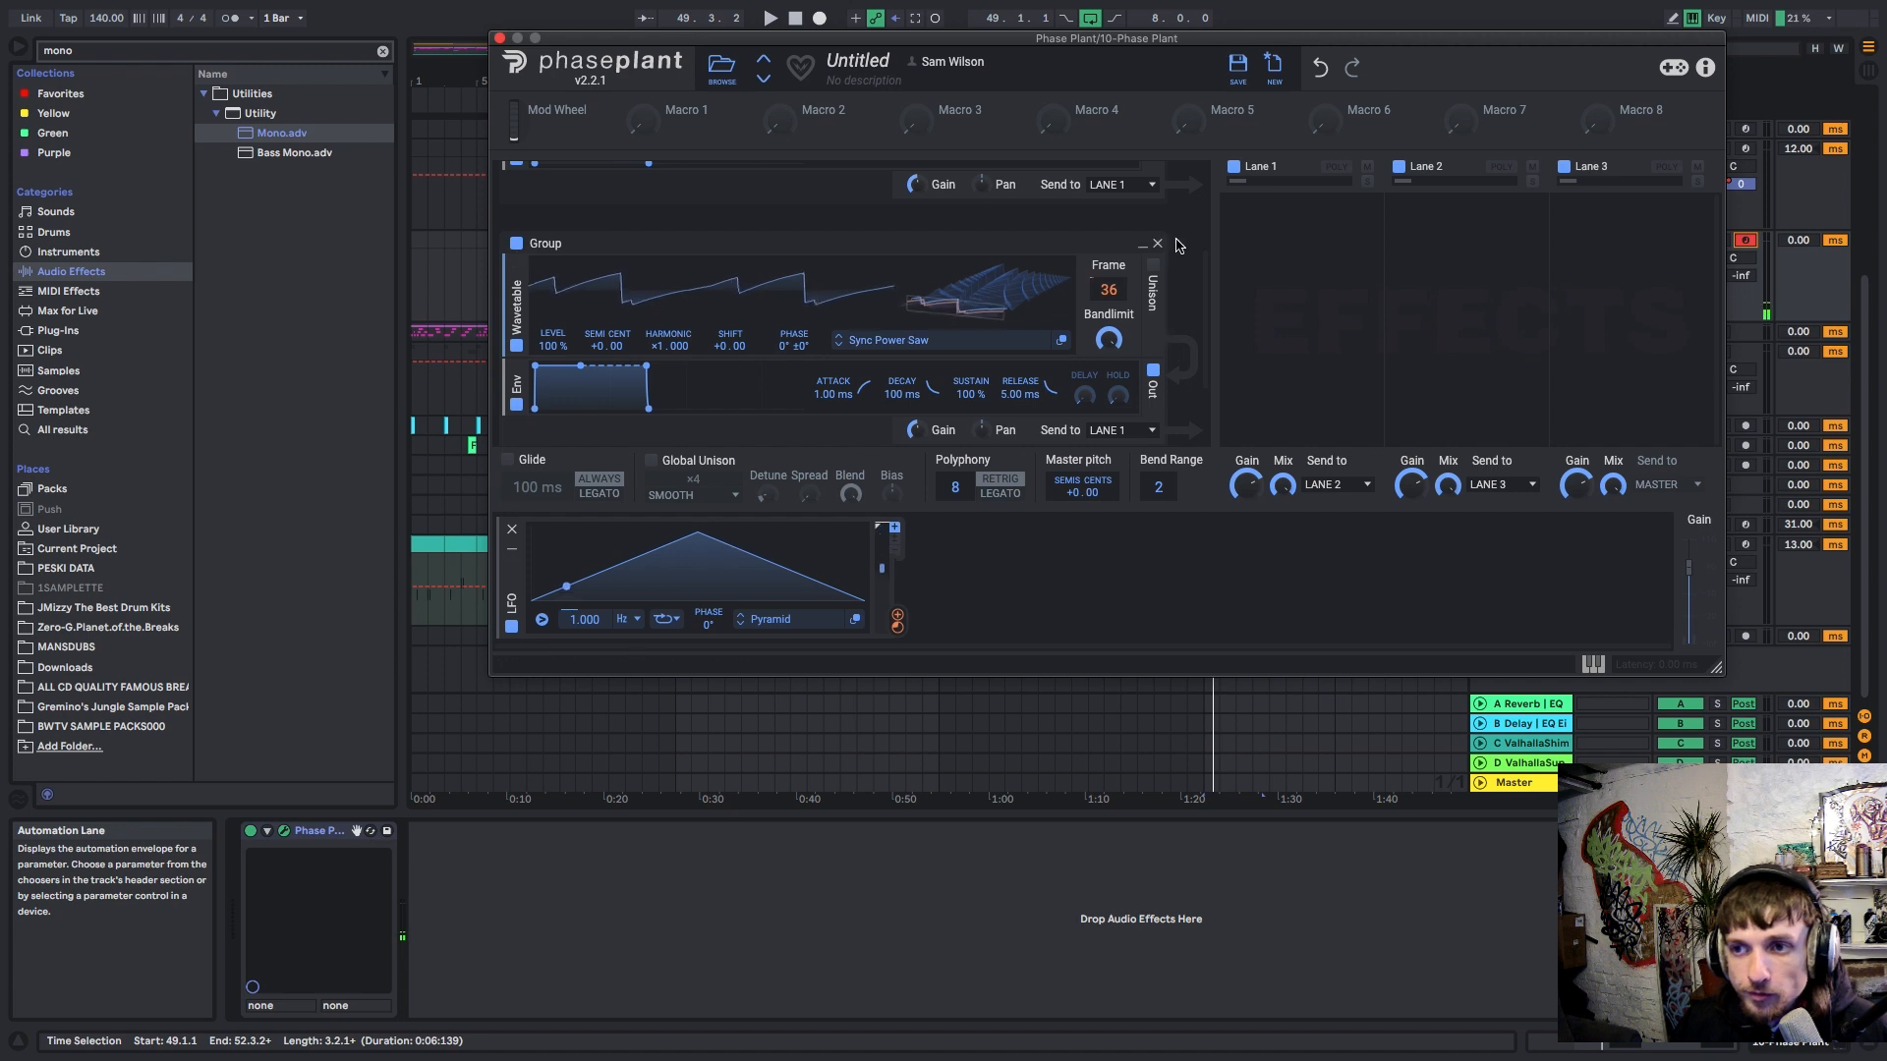
# Step: Enable Unison on the wavetable generator and limit polyphony to 1 voice in Legato mode
pyautogui.click(1154, 271)
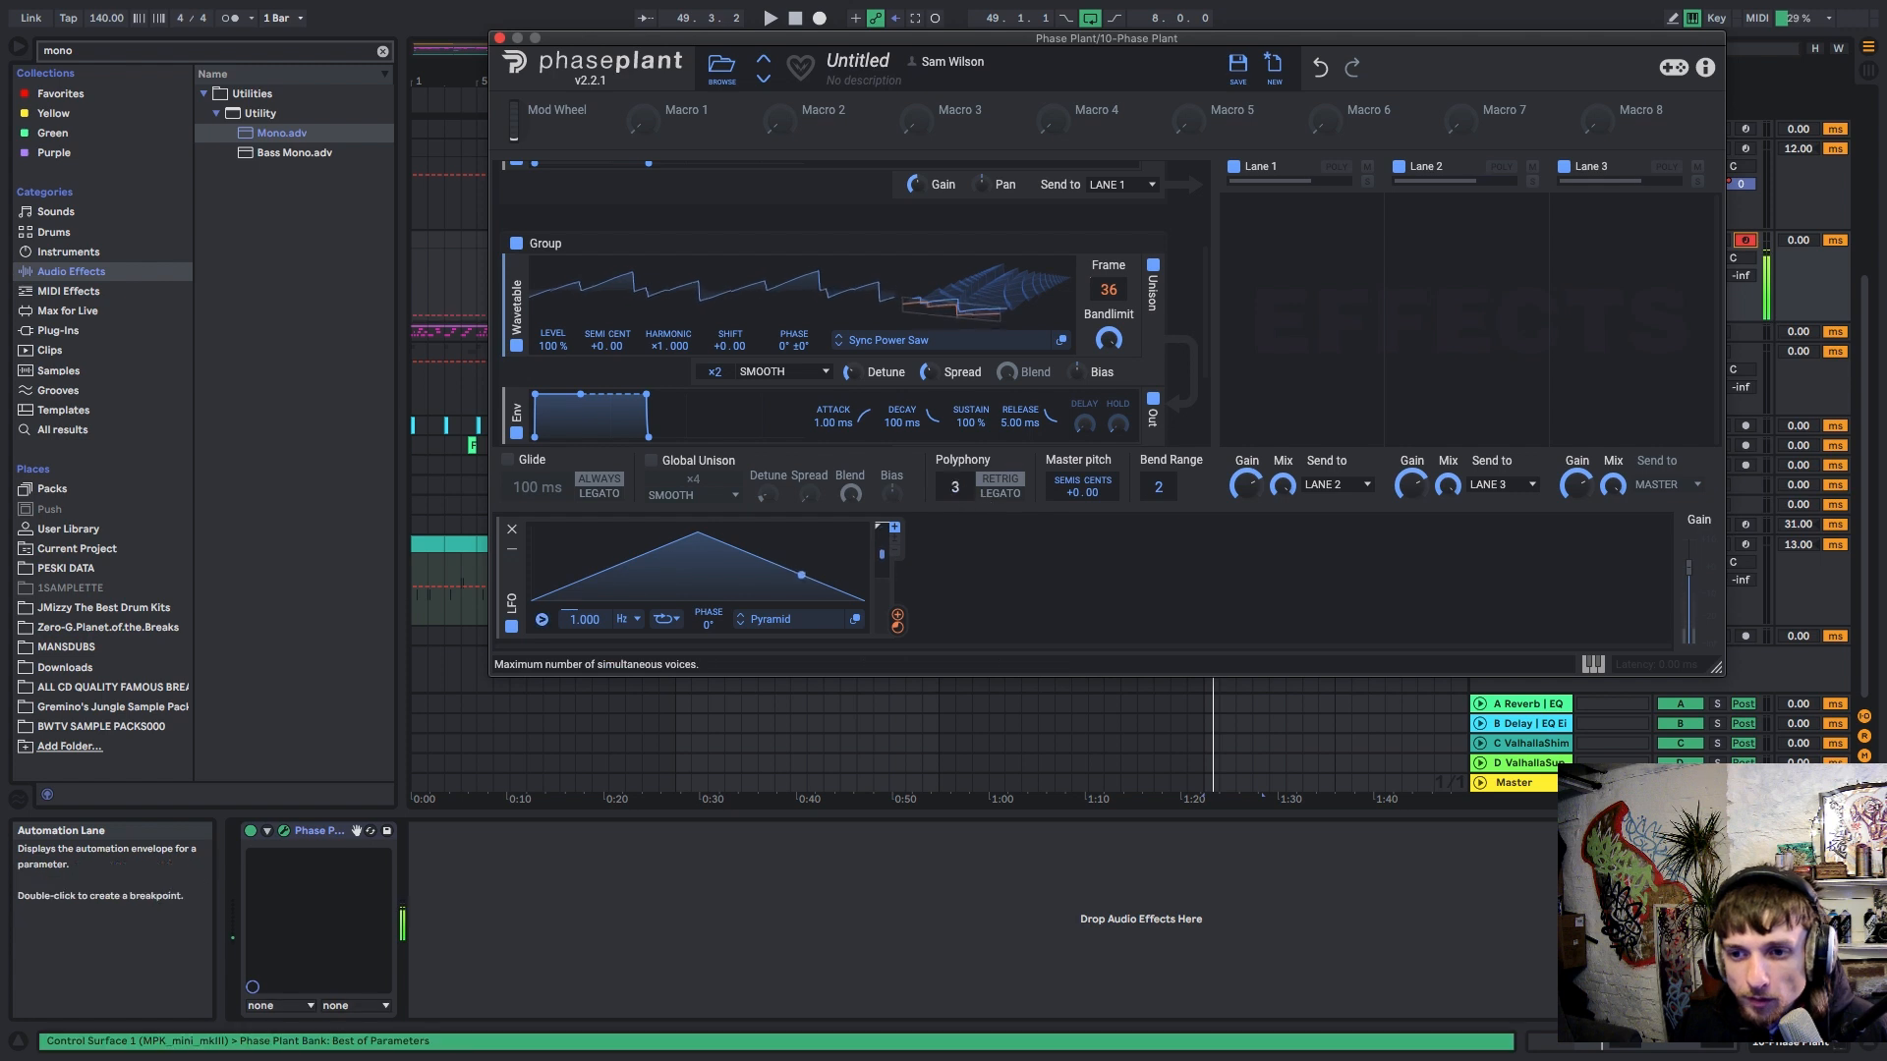
pyautogui.click(1000, 478)
pyautogui.click(998, 495)
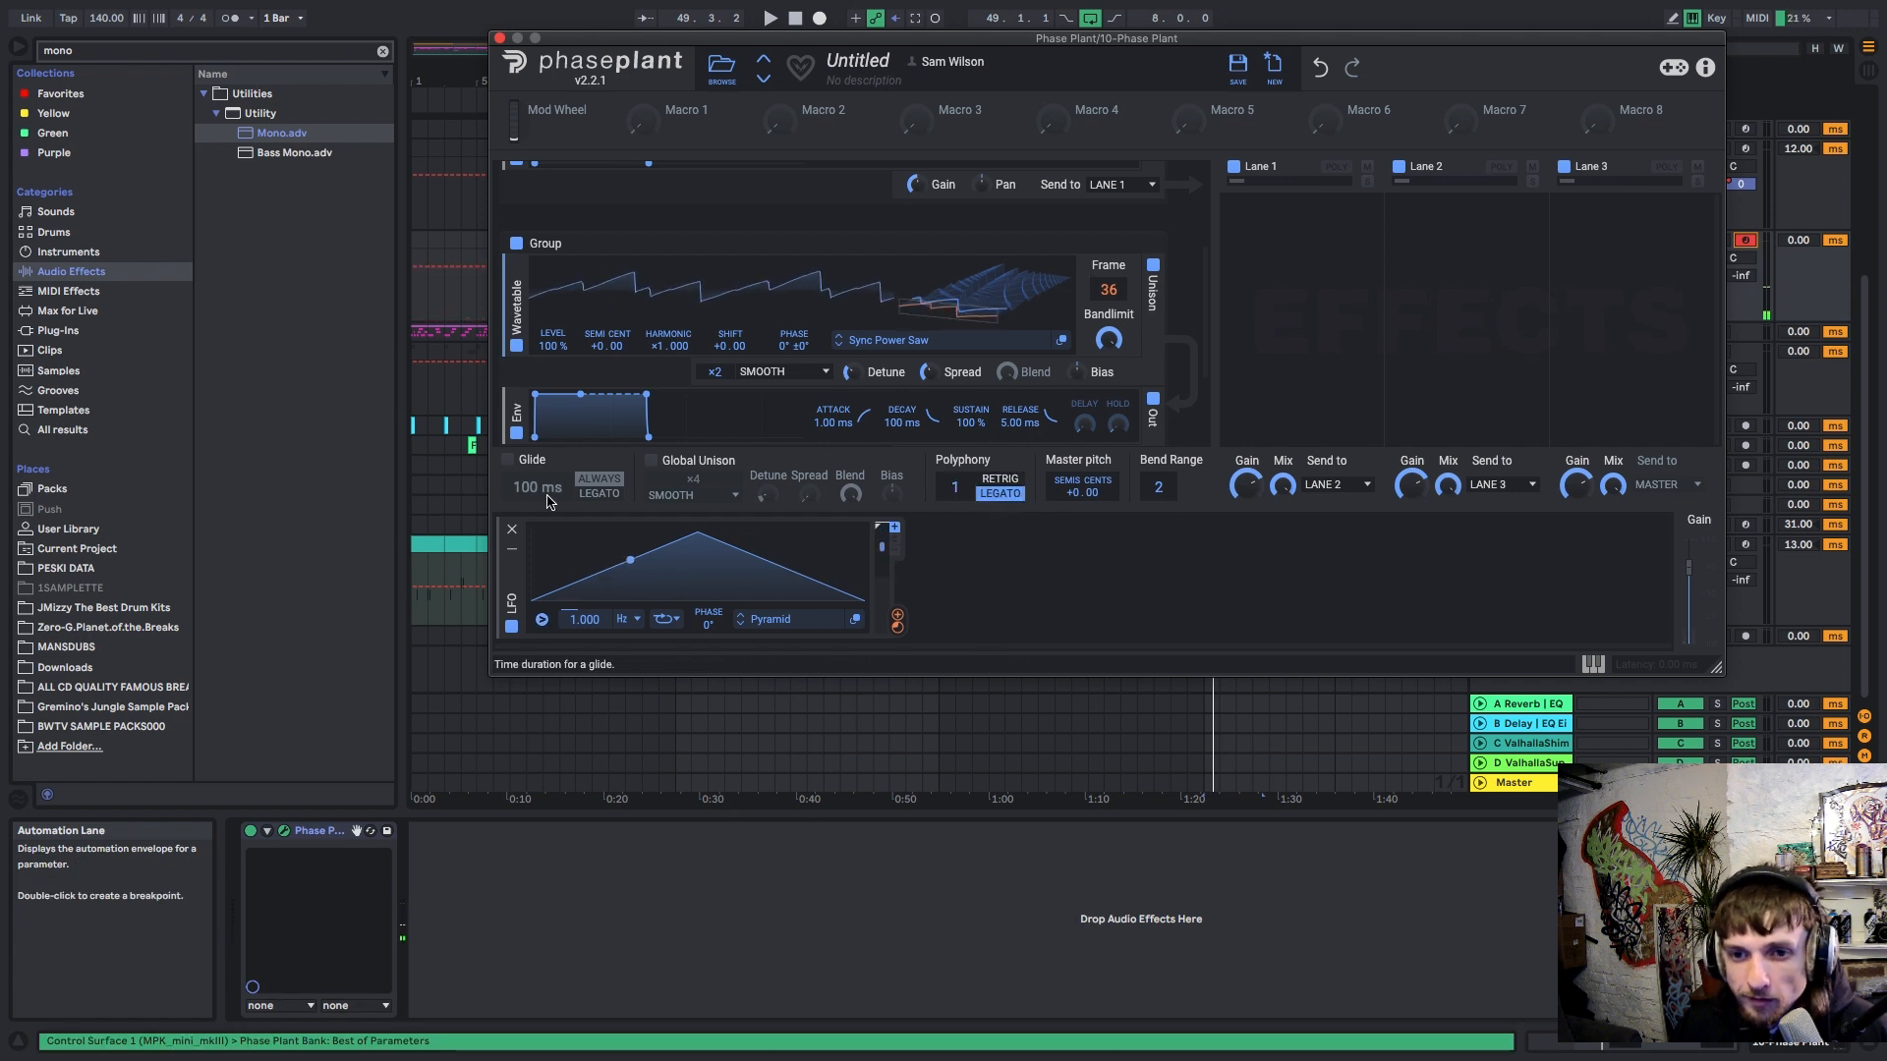
# Step: Enable Glide in Legato mode with a time of 141 ms and lower the computer keyboard's octave
pyautogui.click(509, 460)
pyautogui.moveTo(539, 487); pyautogui.dragTo(539, 462)
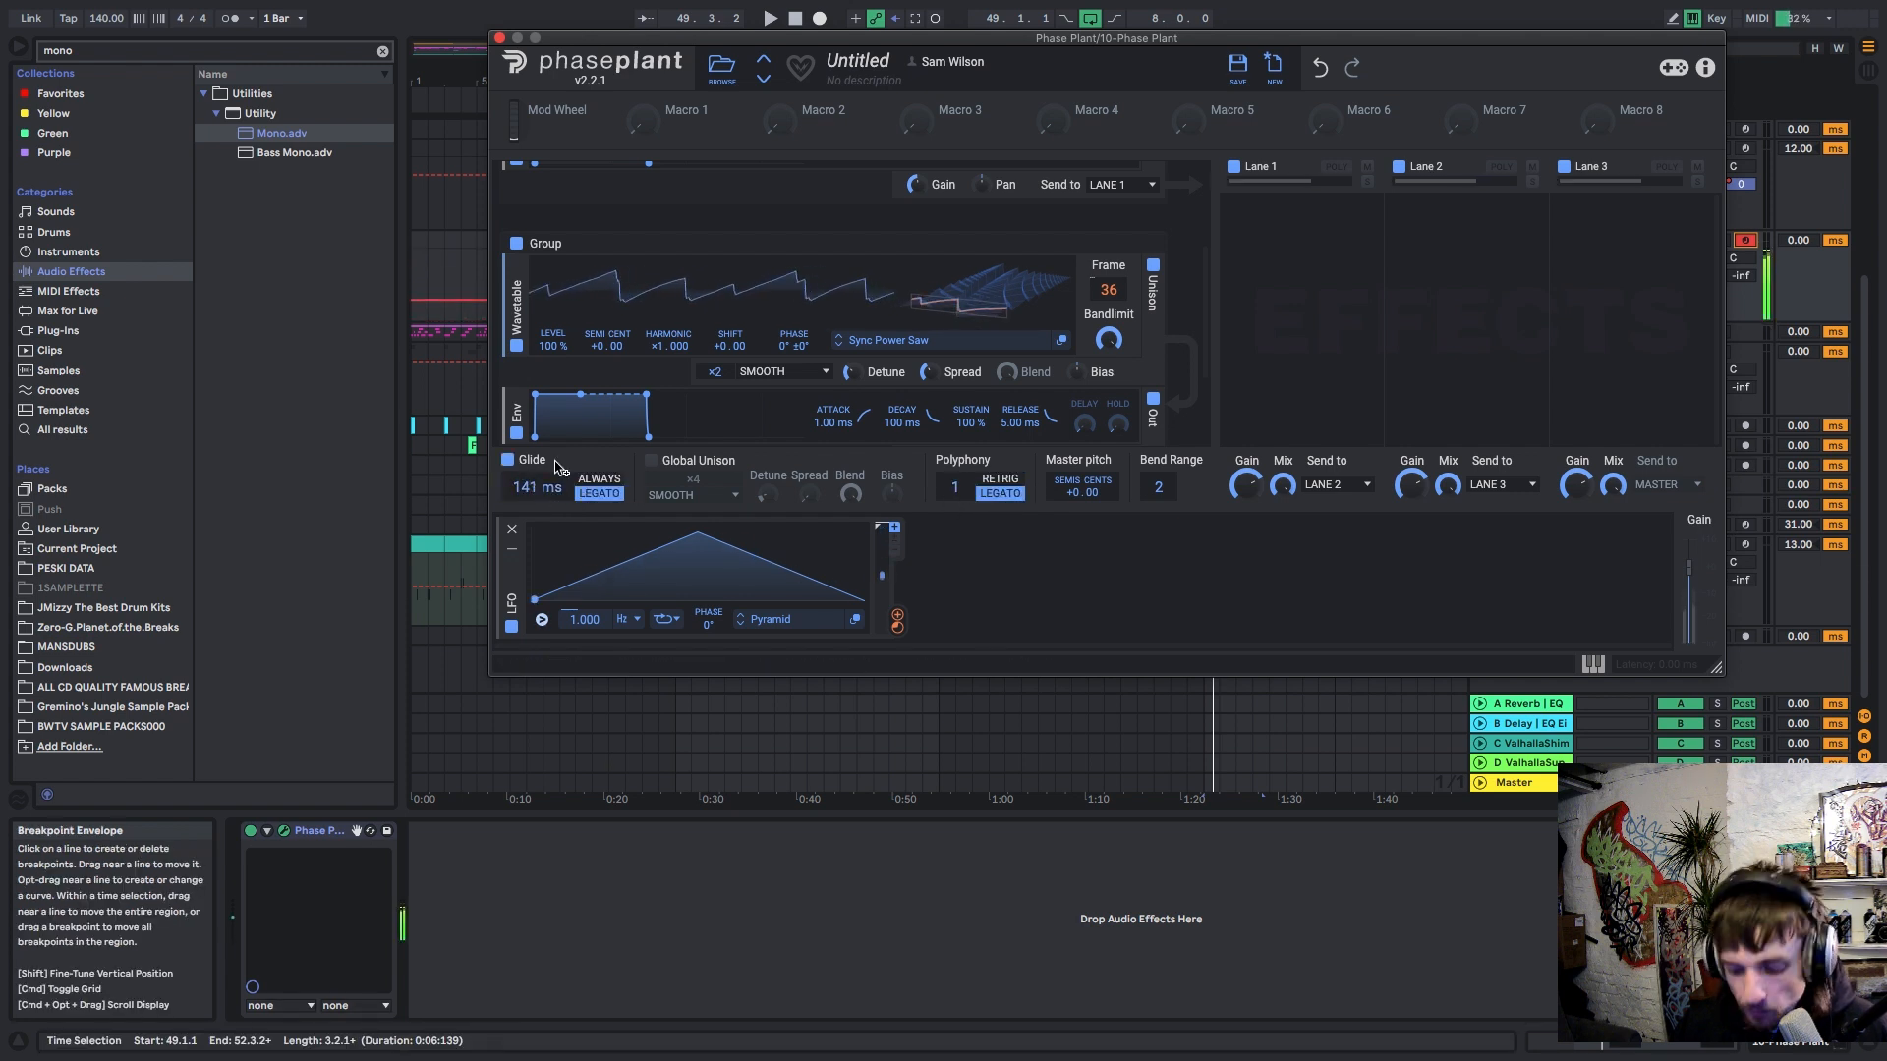
pyautogui.press('z')
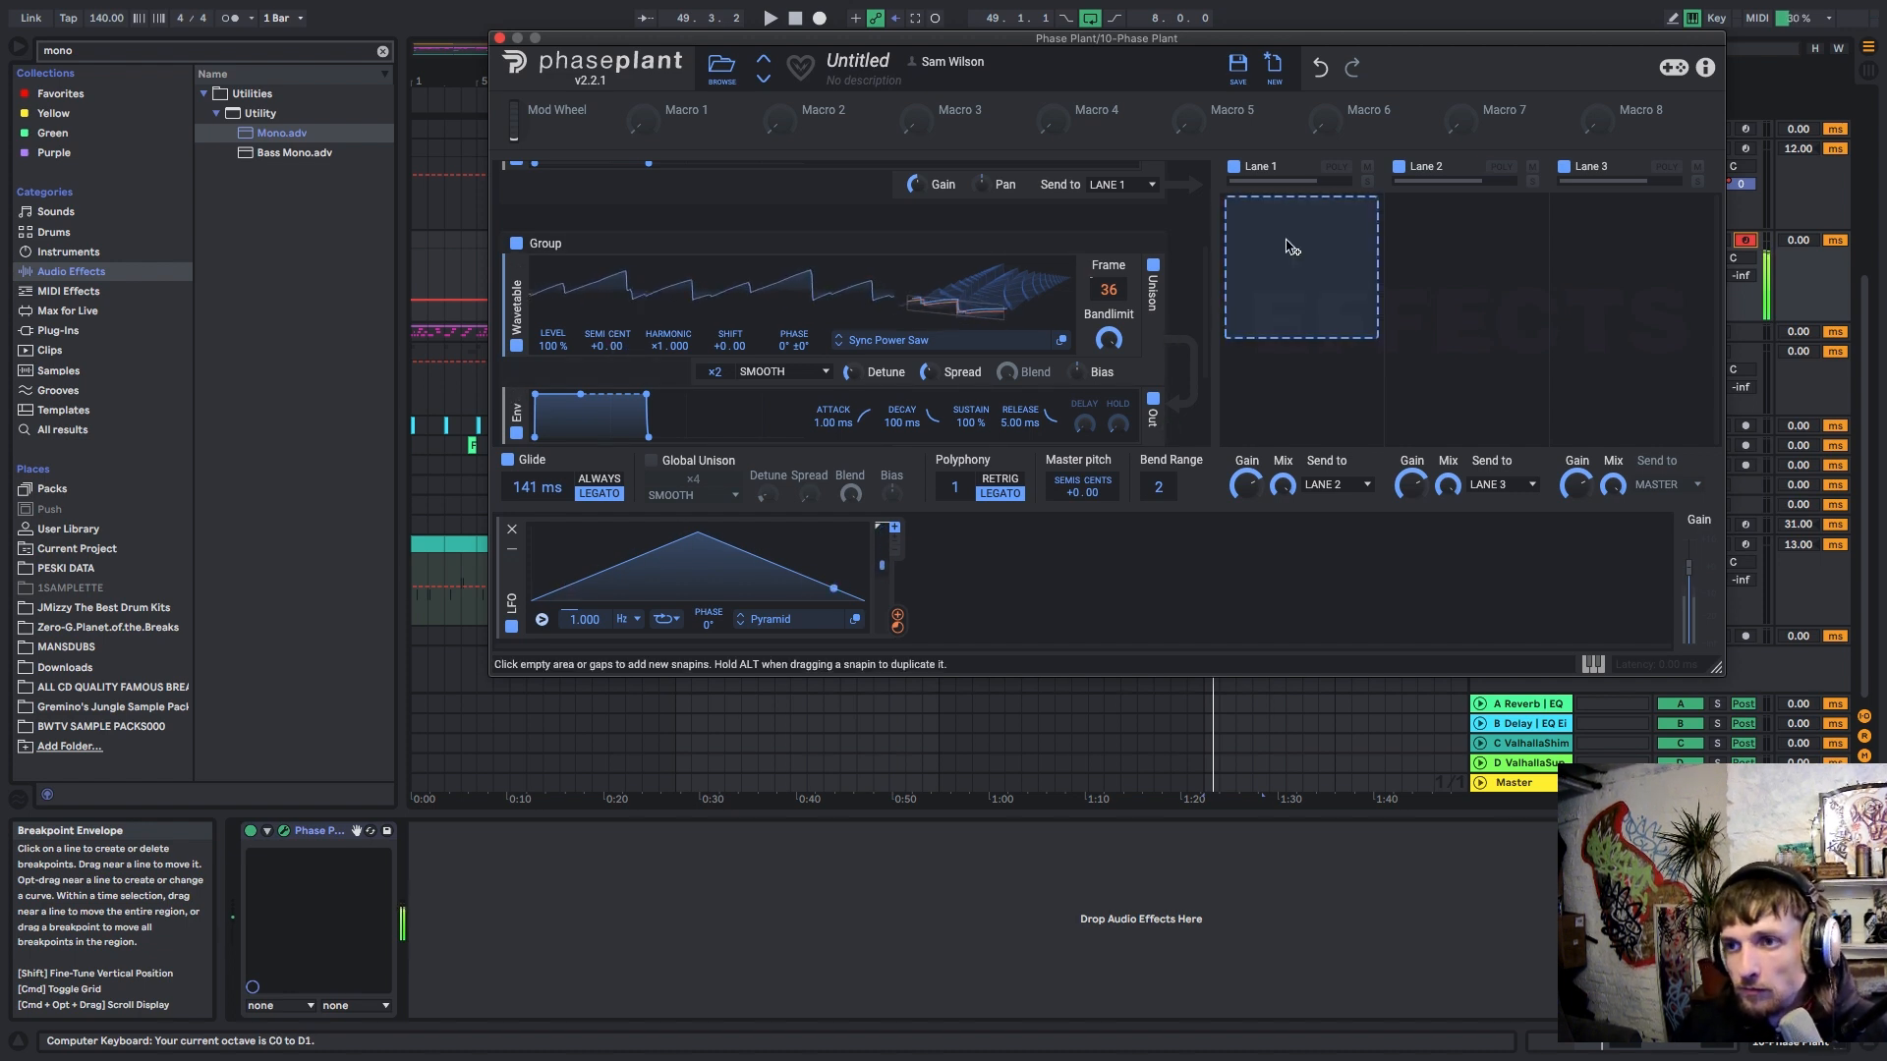
# Step: Send the wavetable group's output to Lane 2 and add a Limiter to Lane 3
pyautogui.scroll(-1, 696, 393)
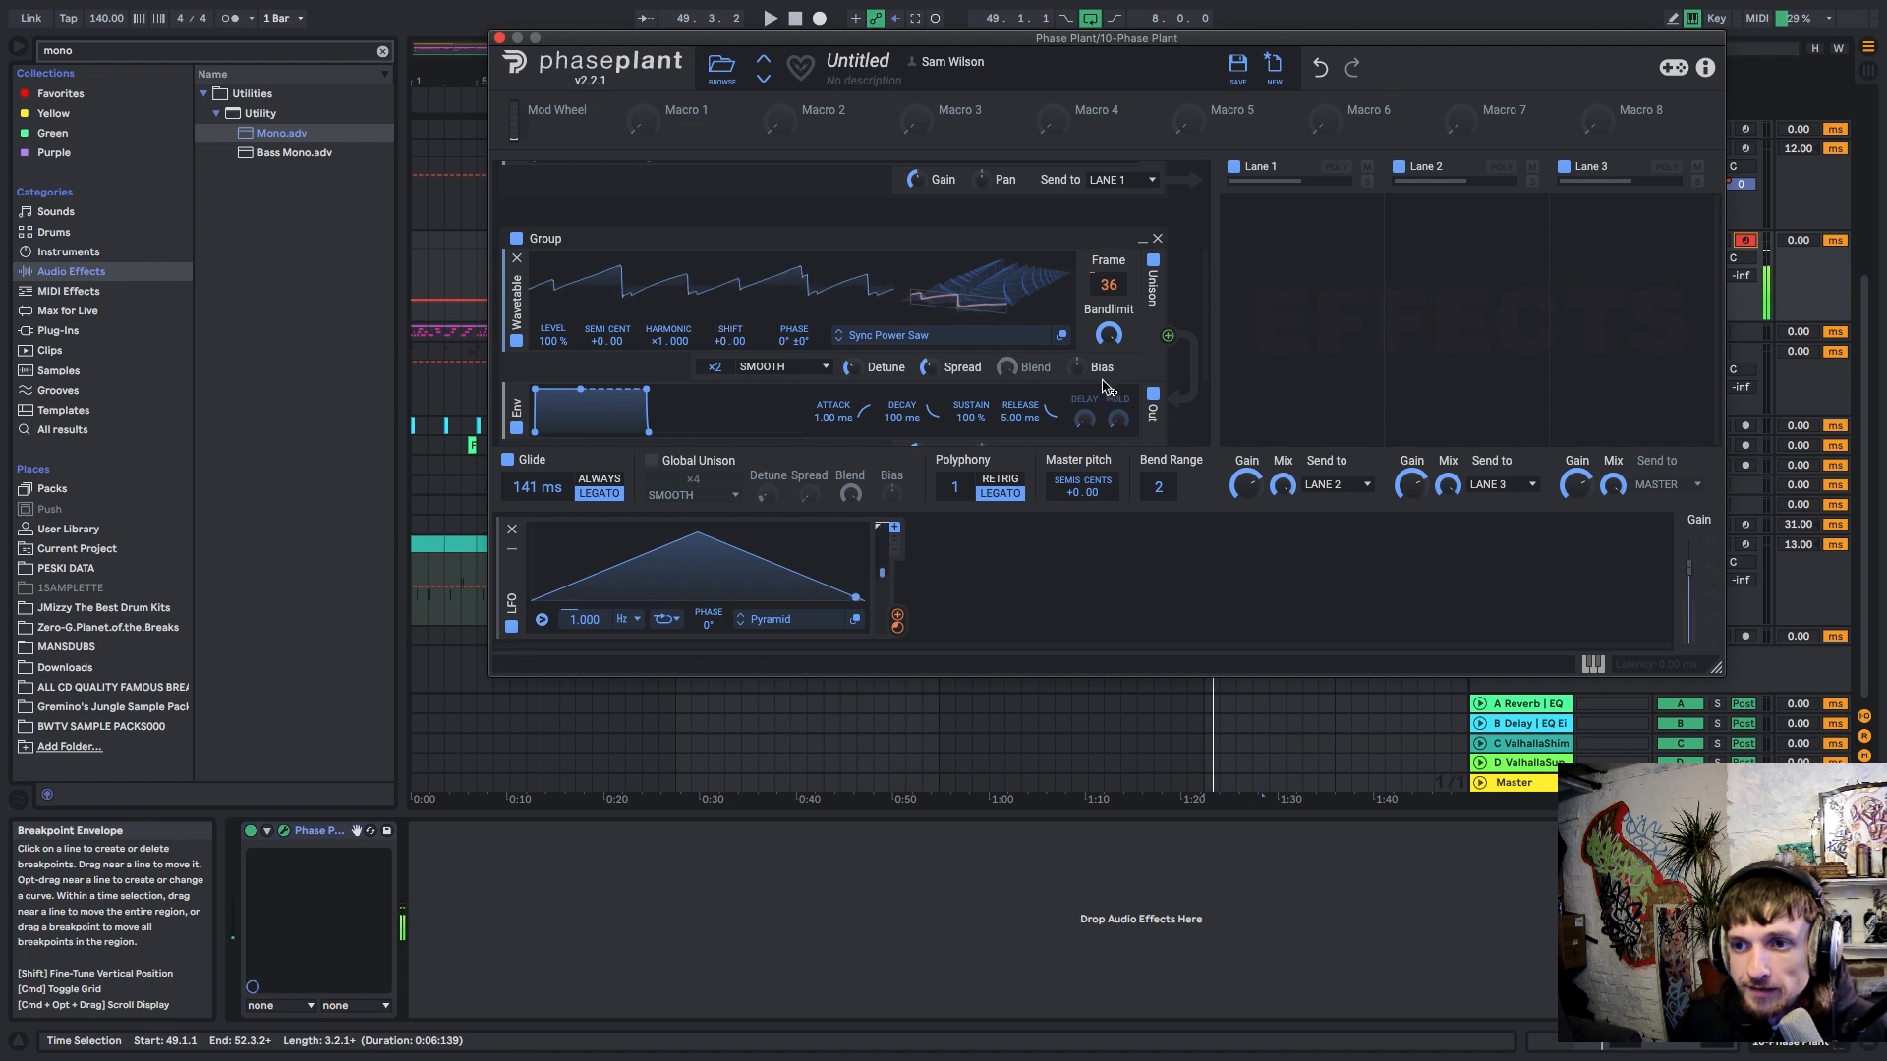
pyautogui.scroll(-2, 1099, 393)
pyautogui.click(1106, 422)
pyautogui.click(1115, 451)
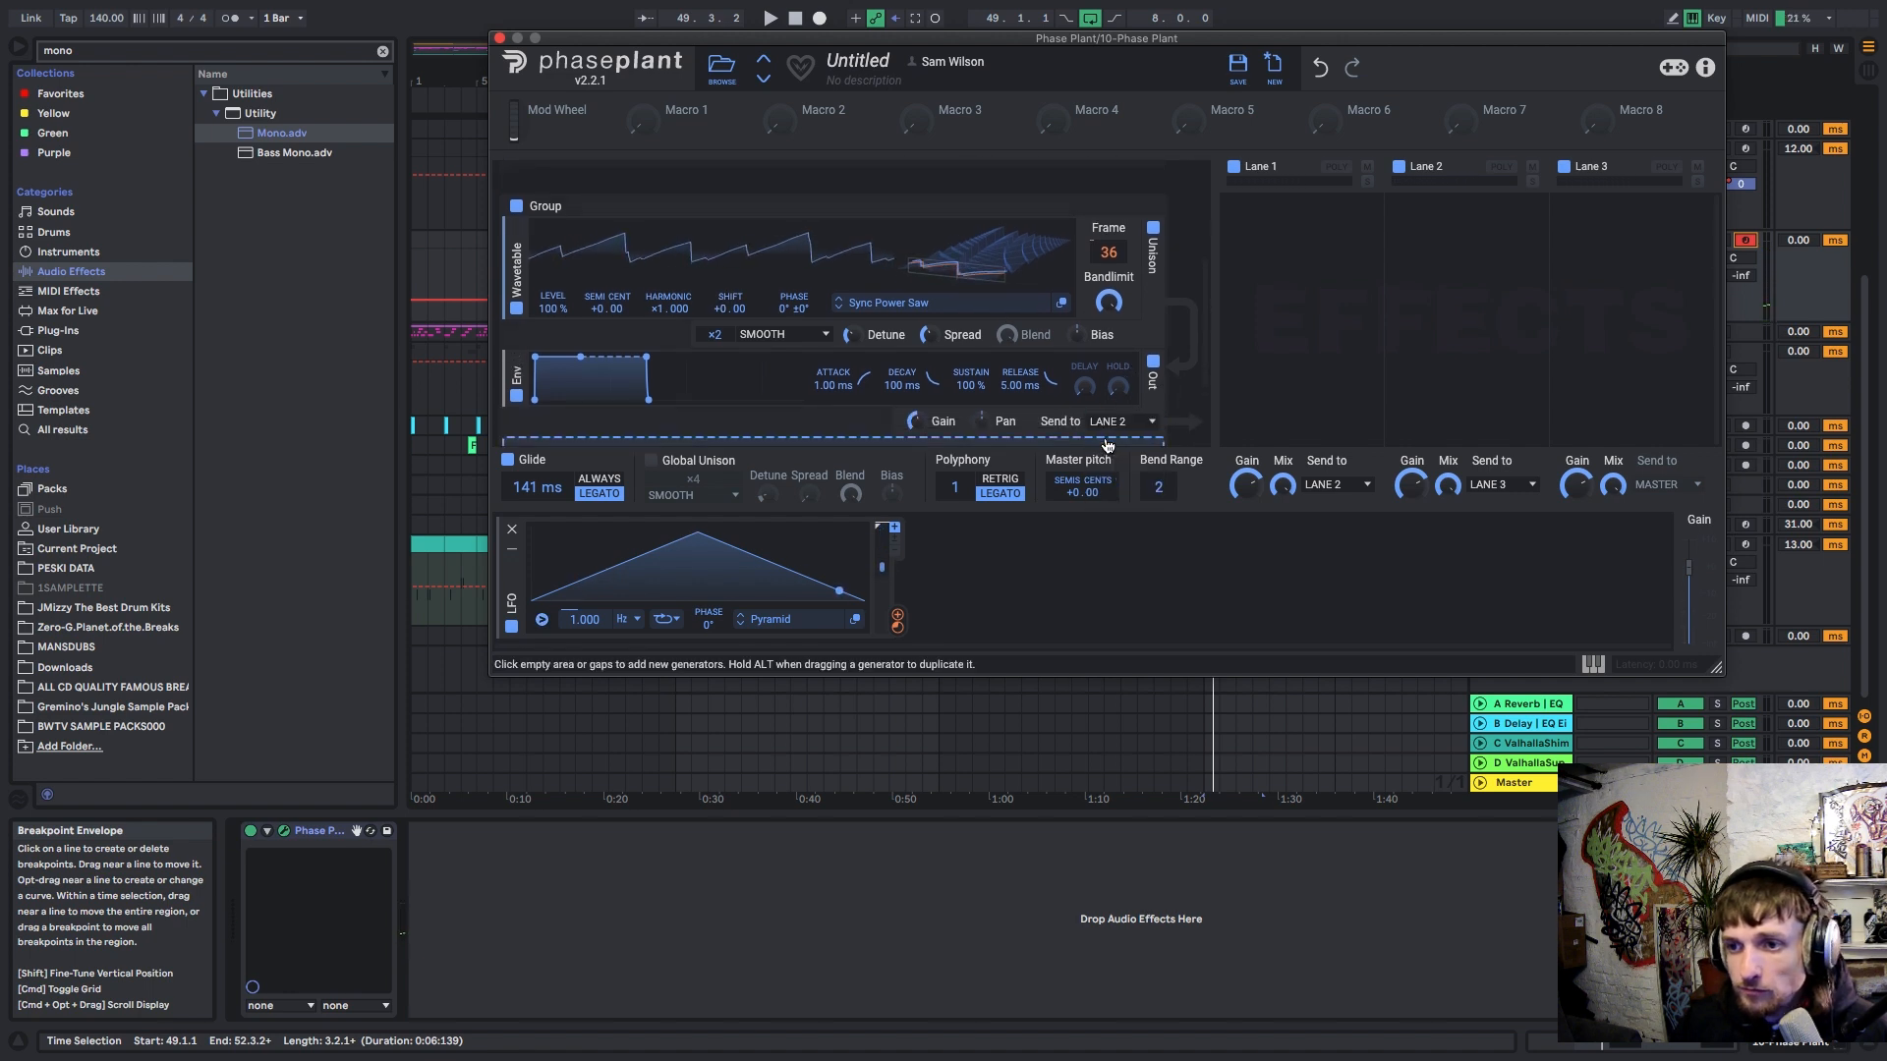
pyautogui.click(1604, 281)
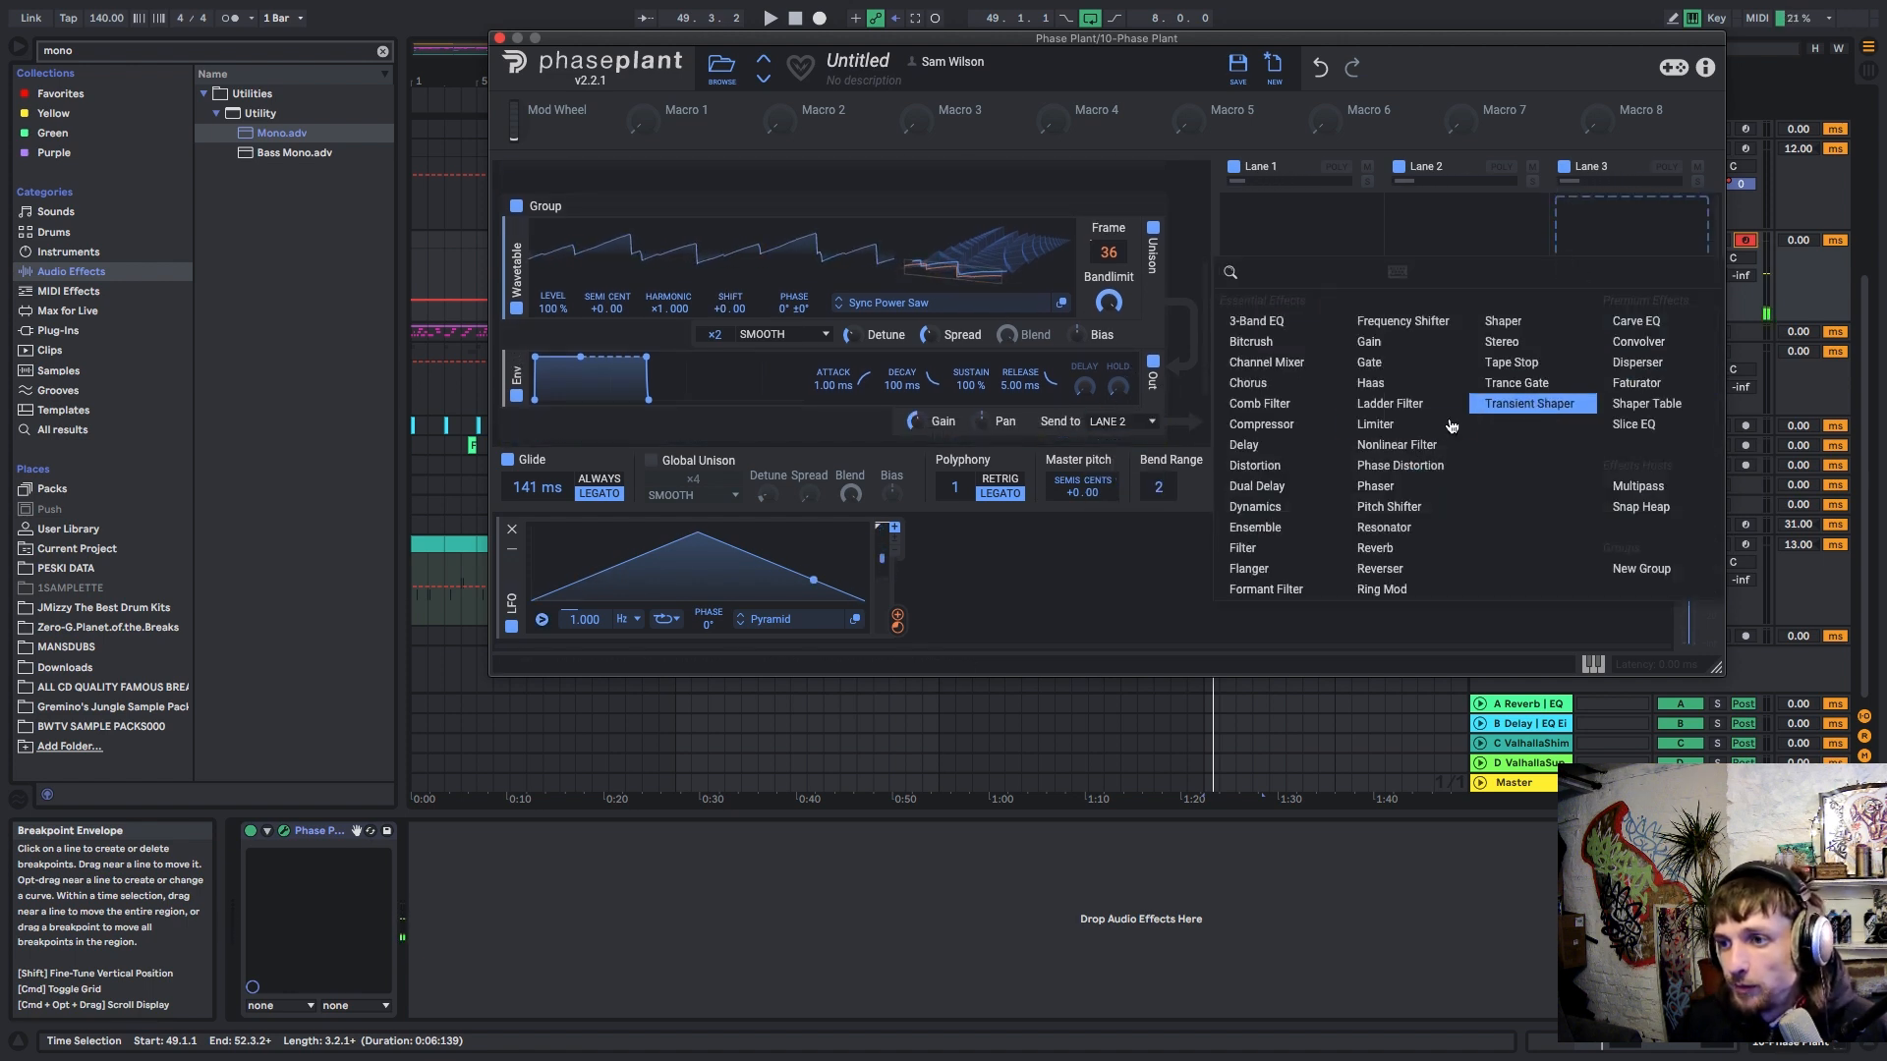
pyautogui.click(1381, 424)
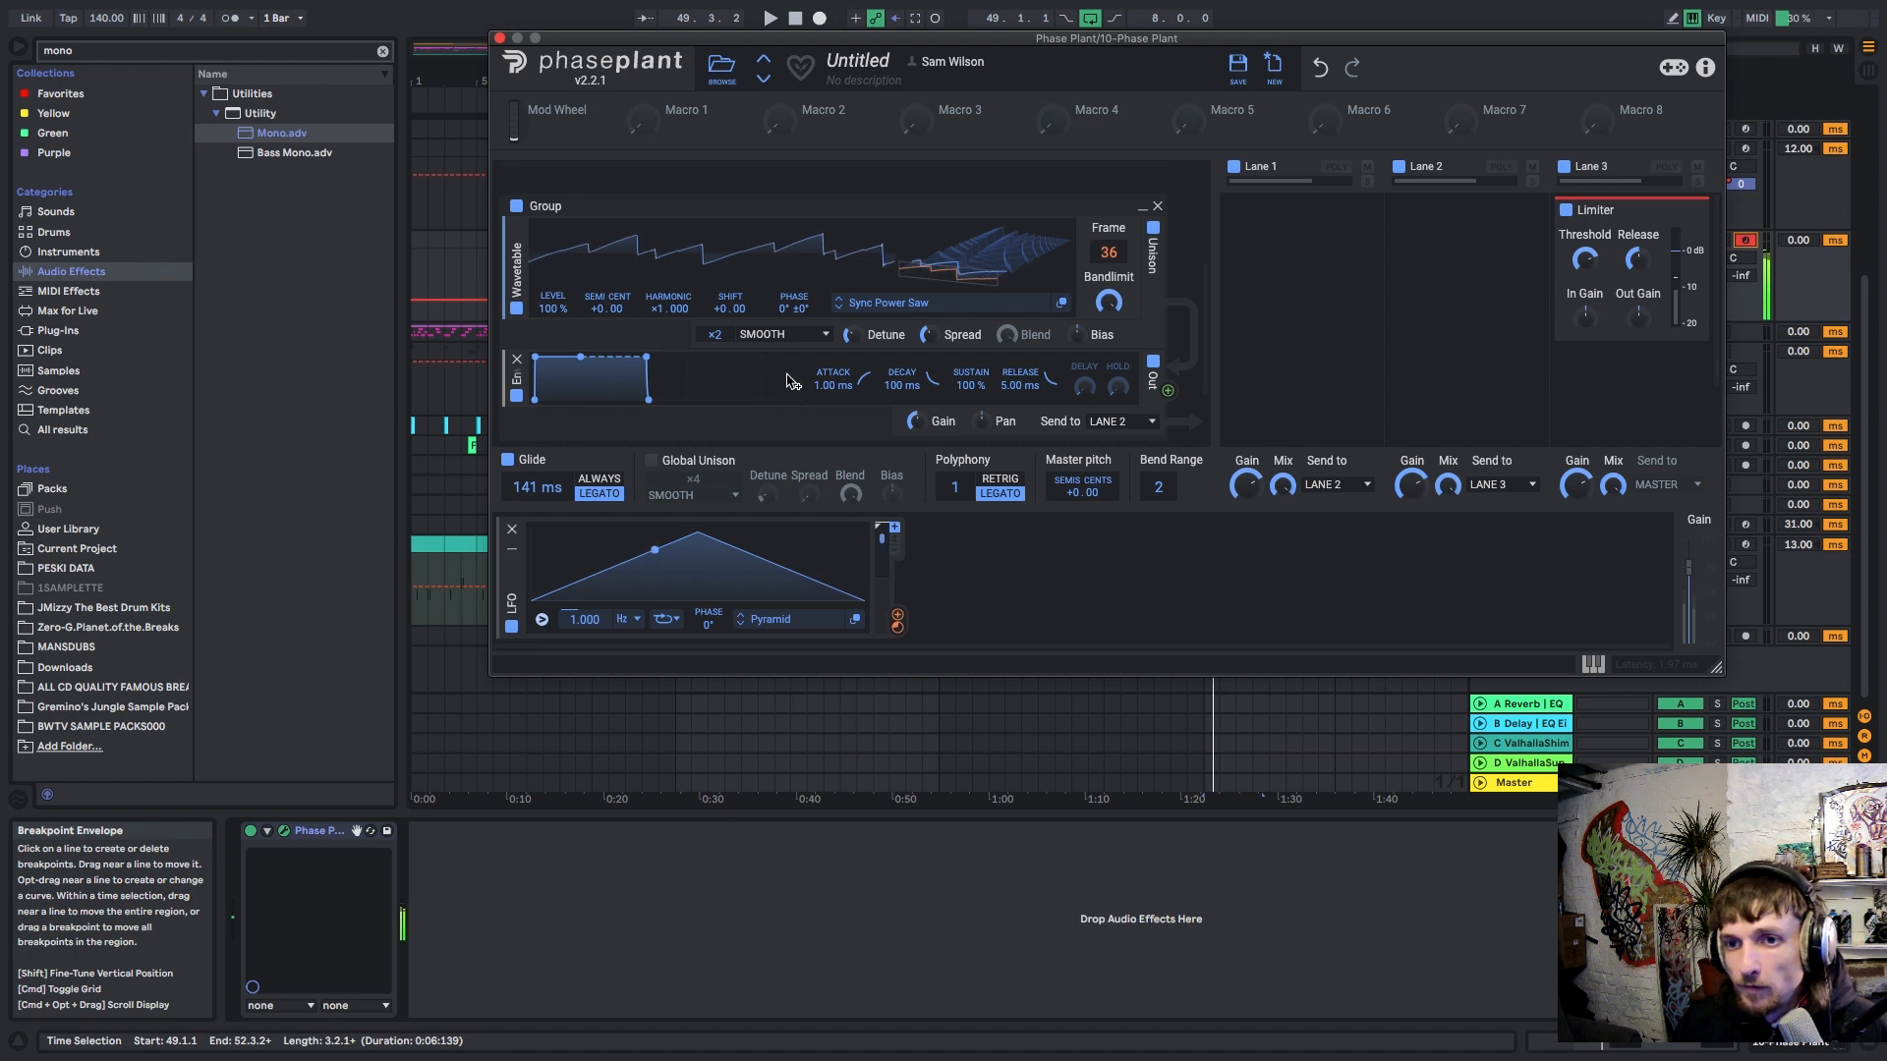
# Step: Add an Analog saw generator beneath the wavetable in the same group and set its harmonic to 3
pyautogui.scroll(-5, 698, 238)
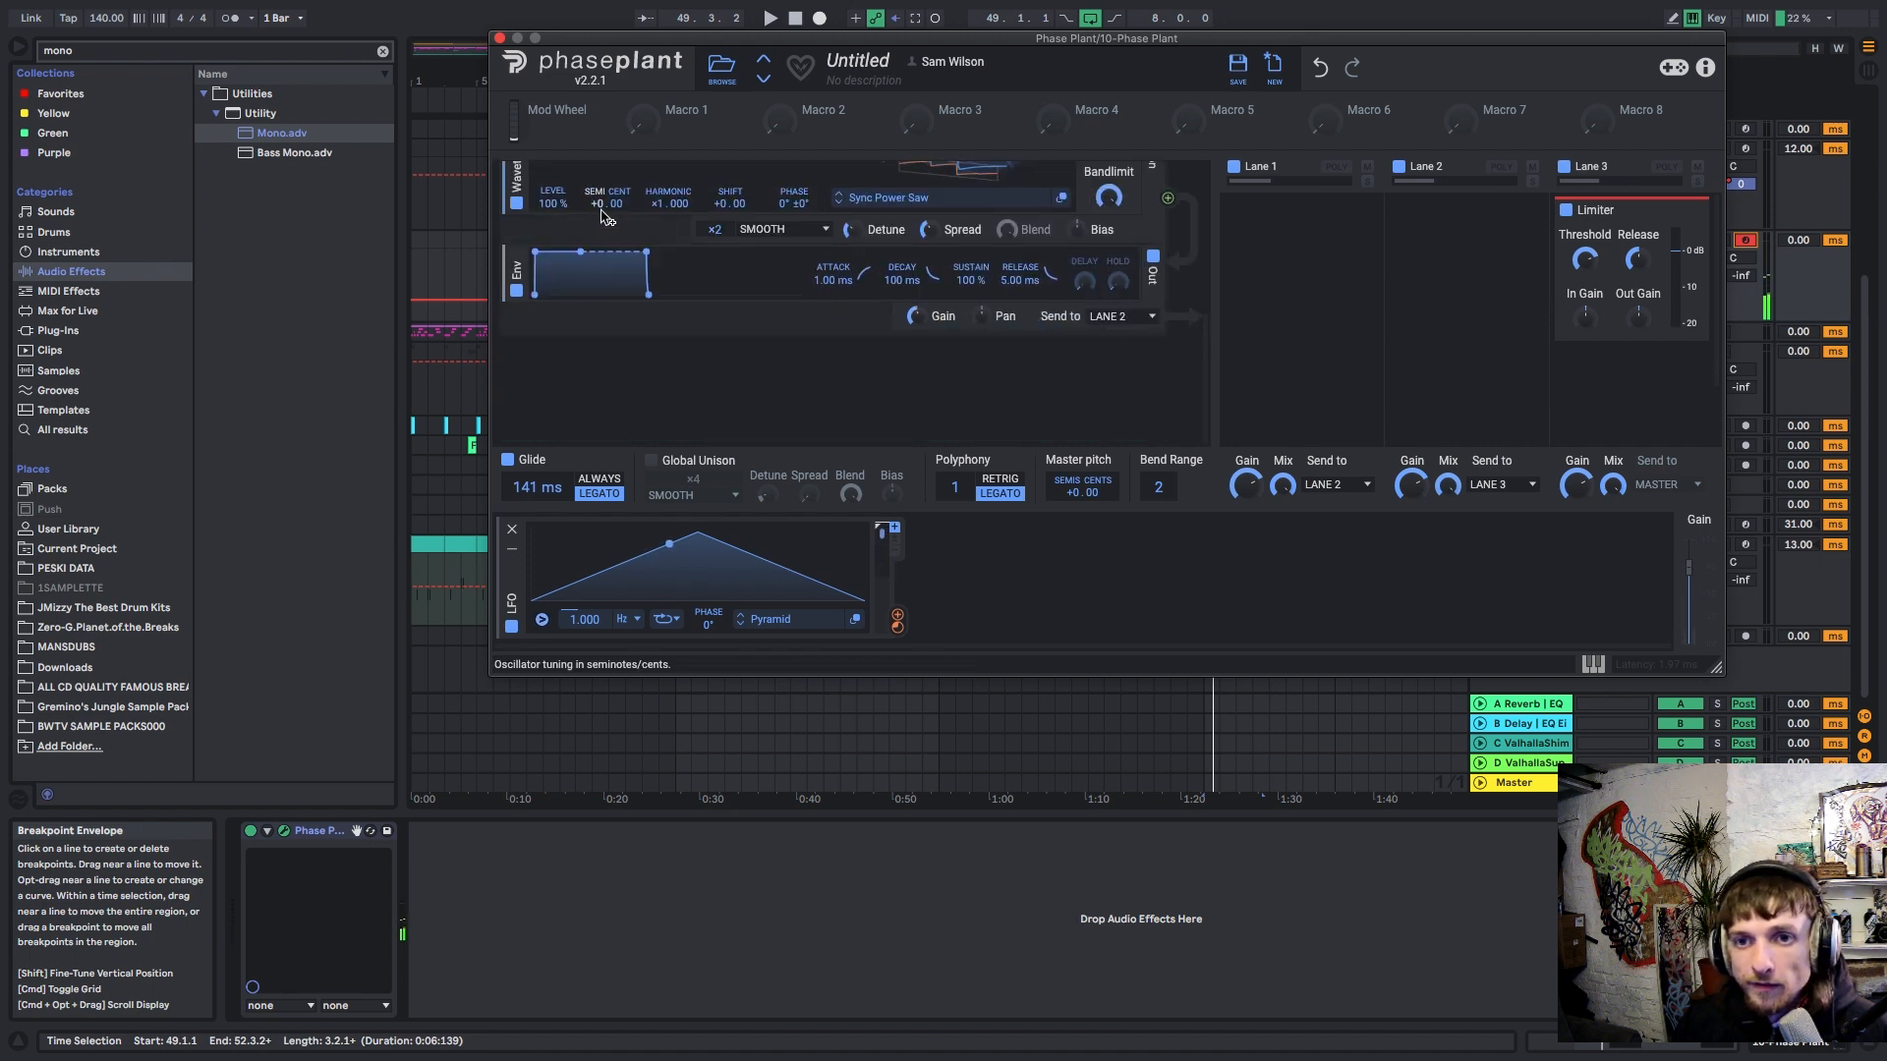
pyautogui.scroll(2, 629, 226)
pyautogui.click(671, 293)
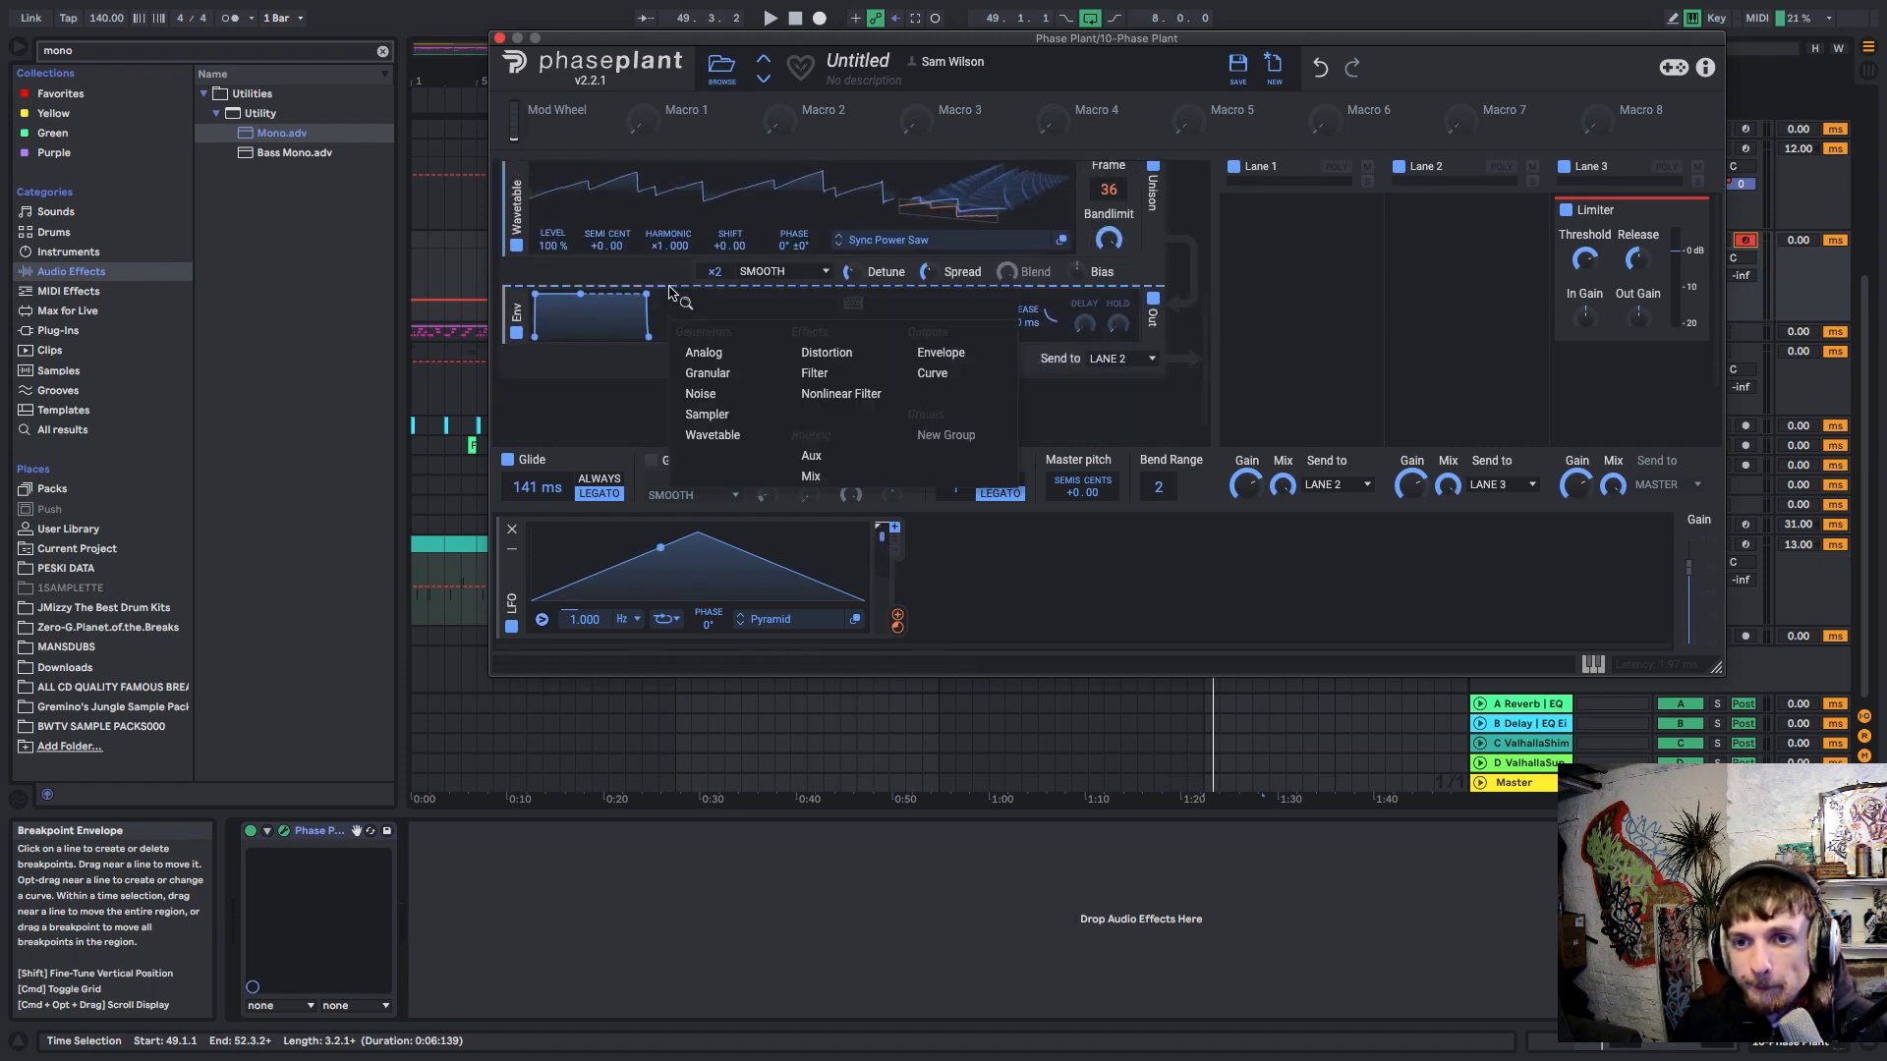
pyautogui.click(708, 357)
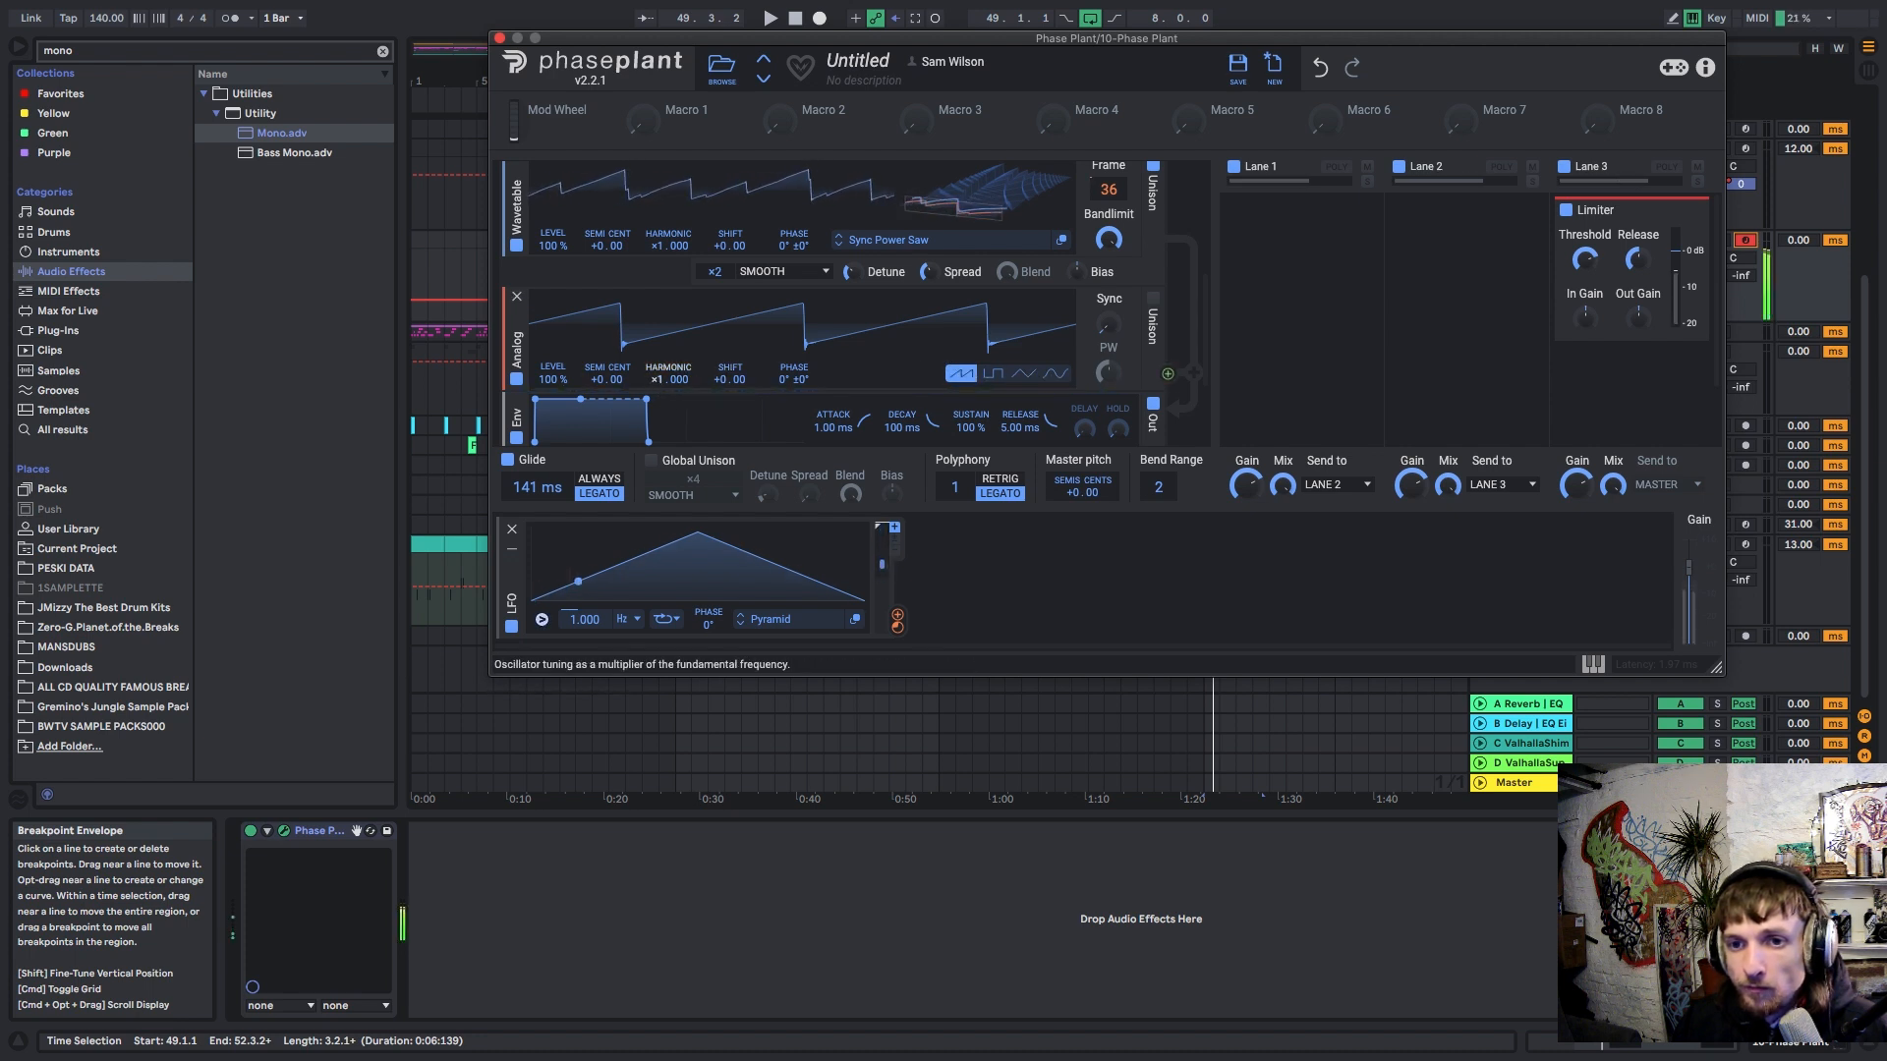
pyautogui.moveTo(668, 380); pyautogui.dragTo(668, 344)
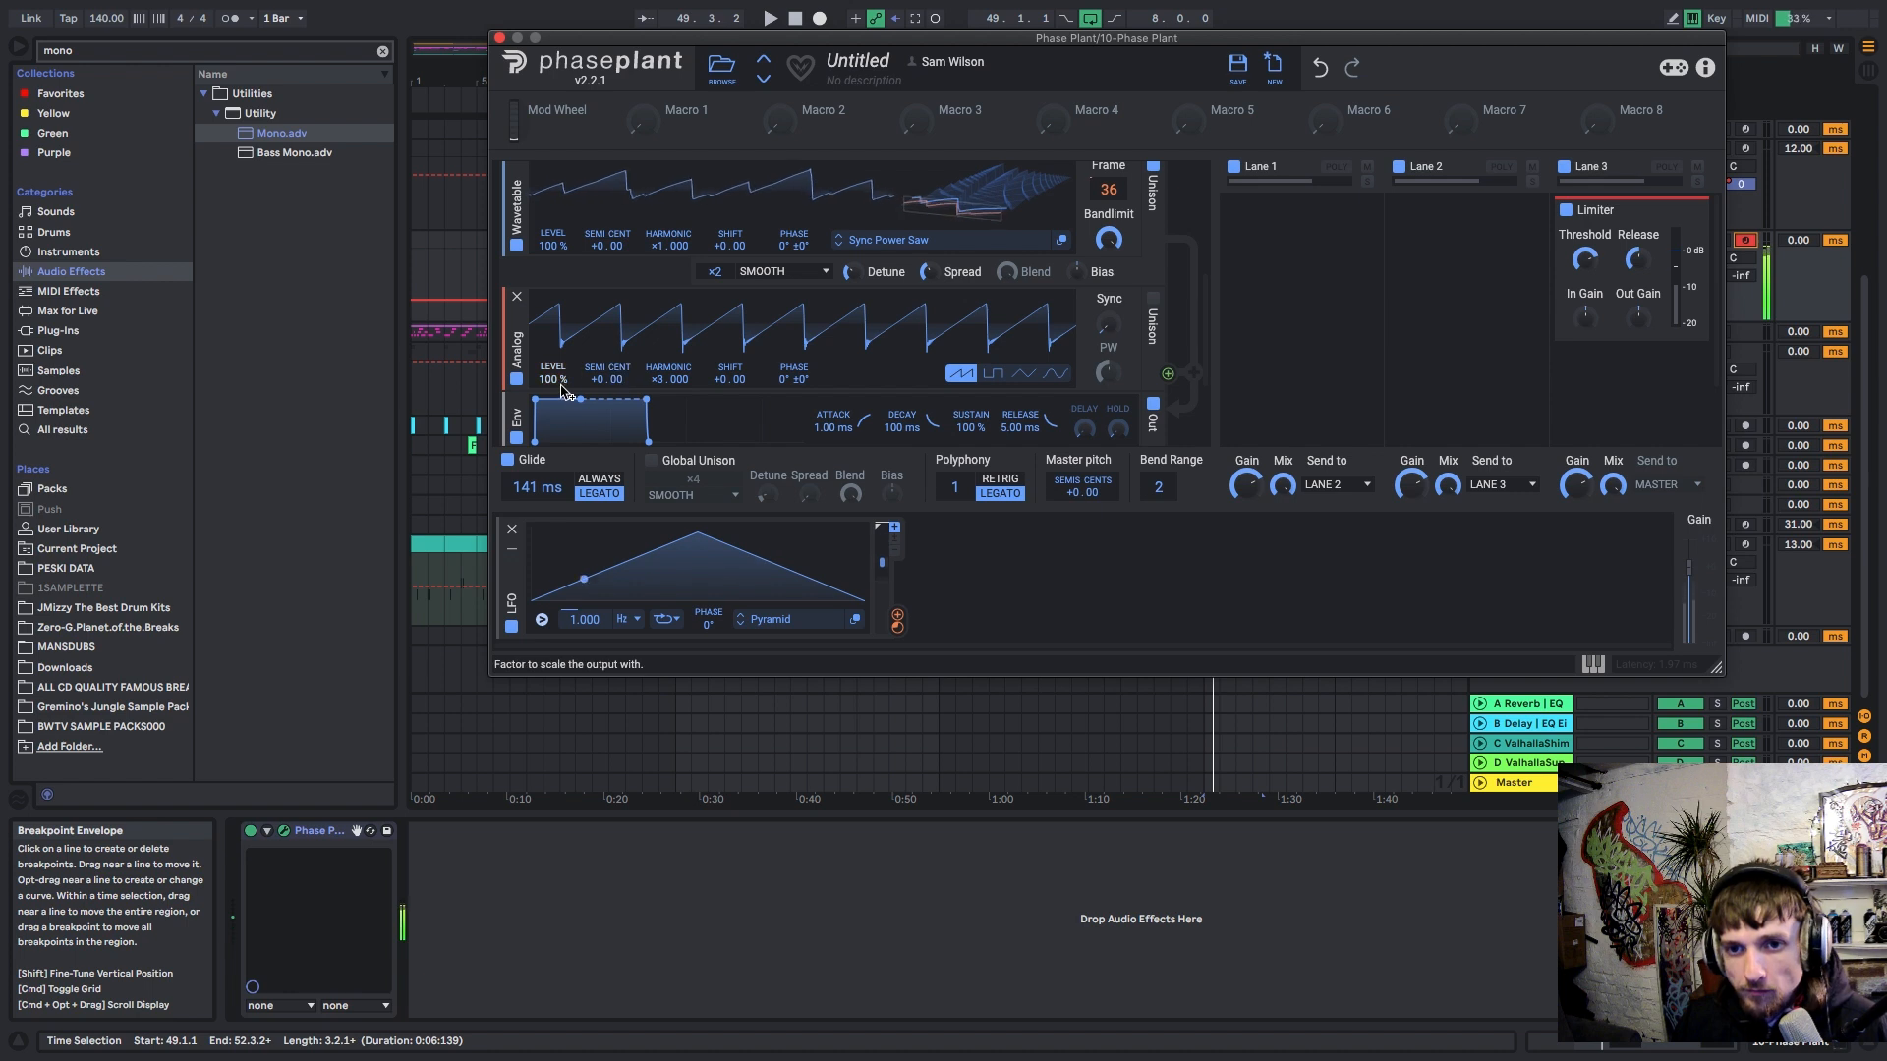
# Step: Set the Analog saw's level to 115% and its tuning to +17 semitones
pyautogui.moveTo(562, 391); pyautogui.dragTo(568, 383)
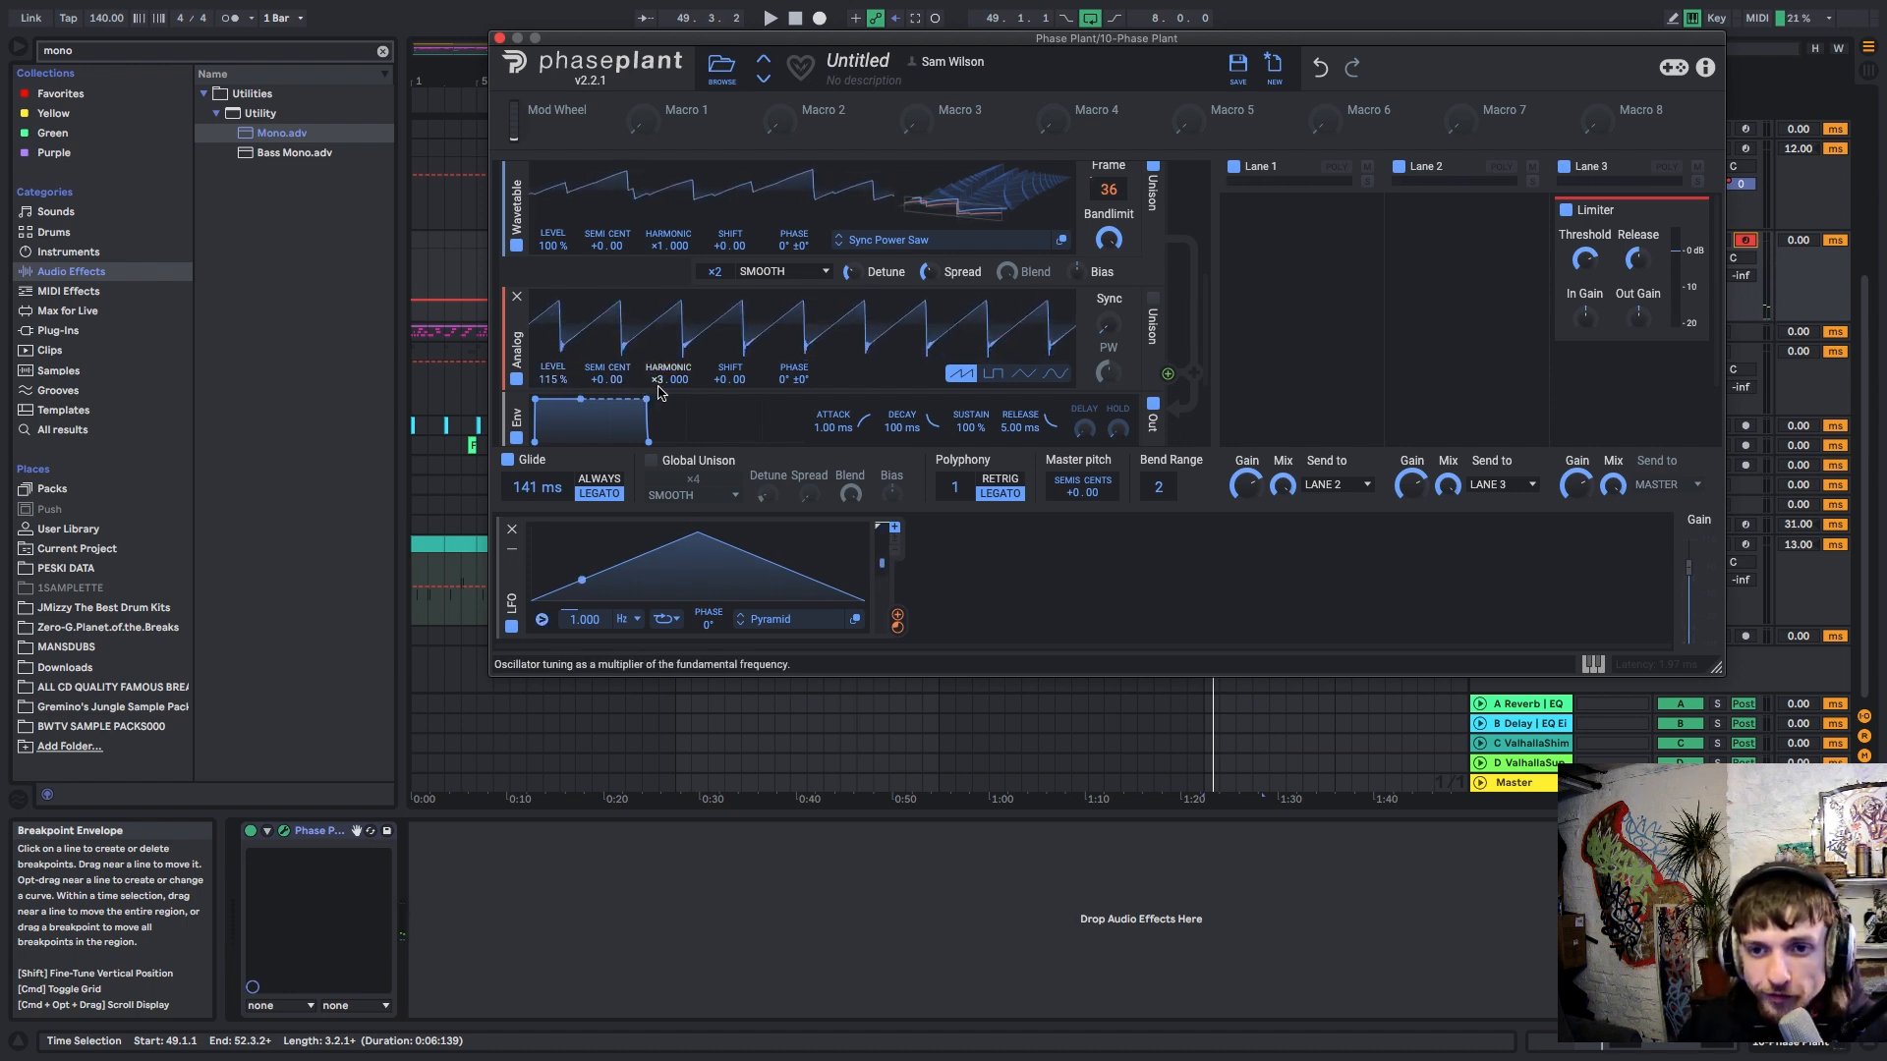
pyautogui.moveTo(602, 383); pyautogui.dragTo(602, 369)
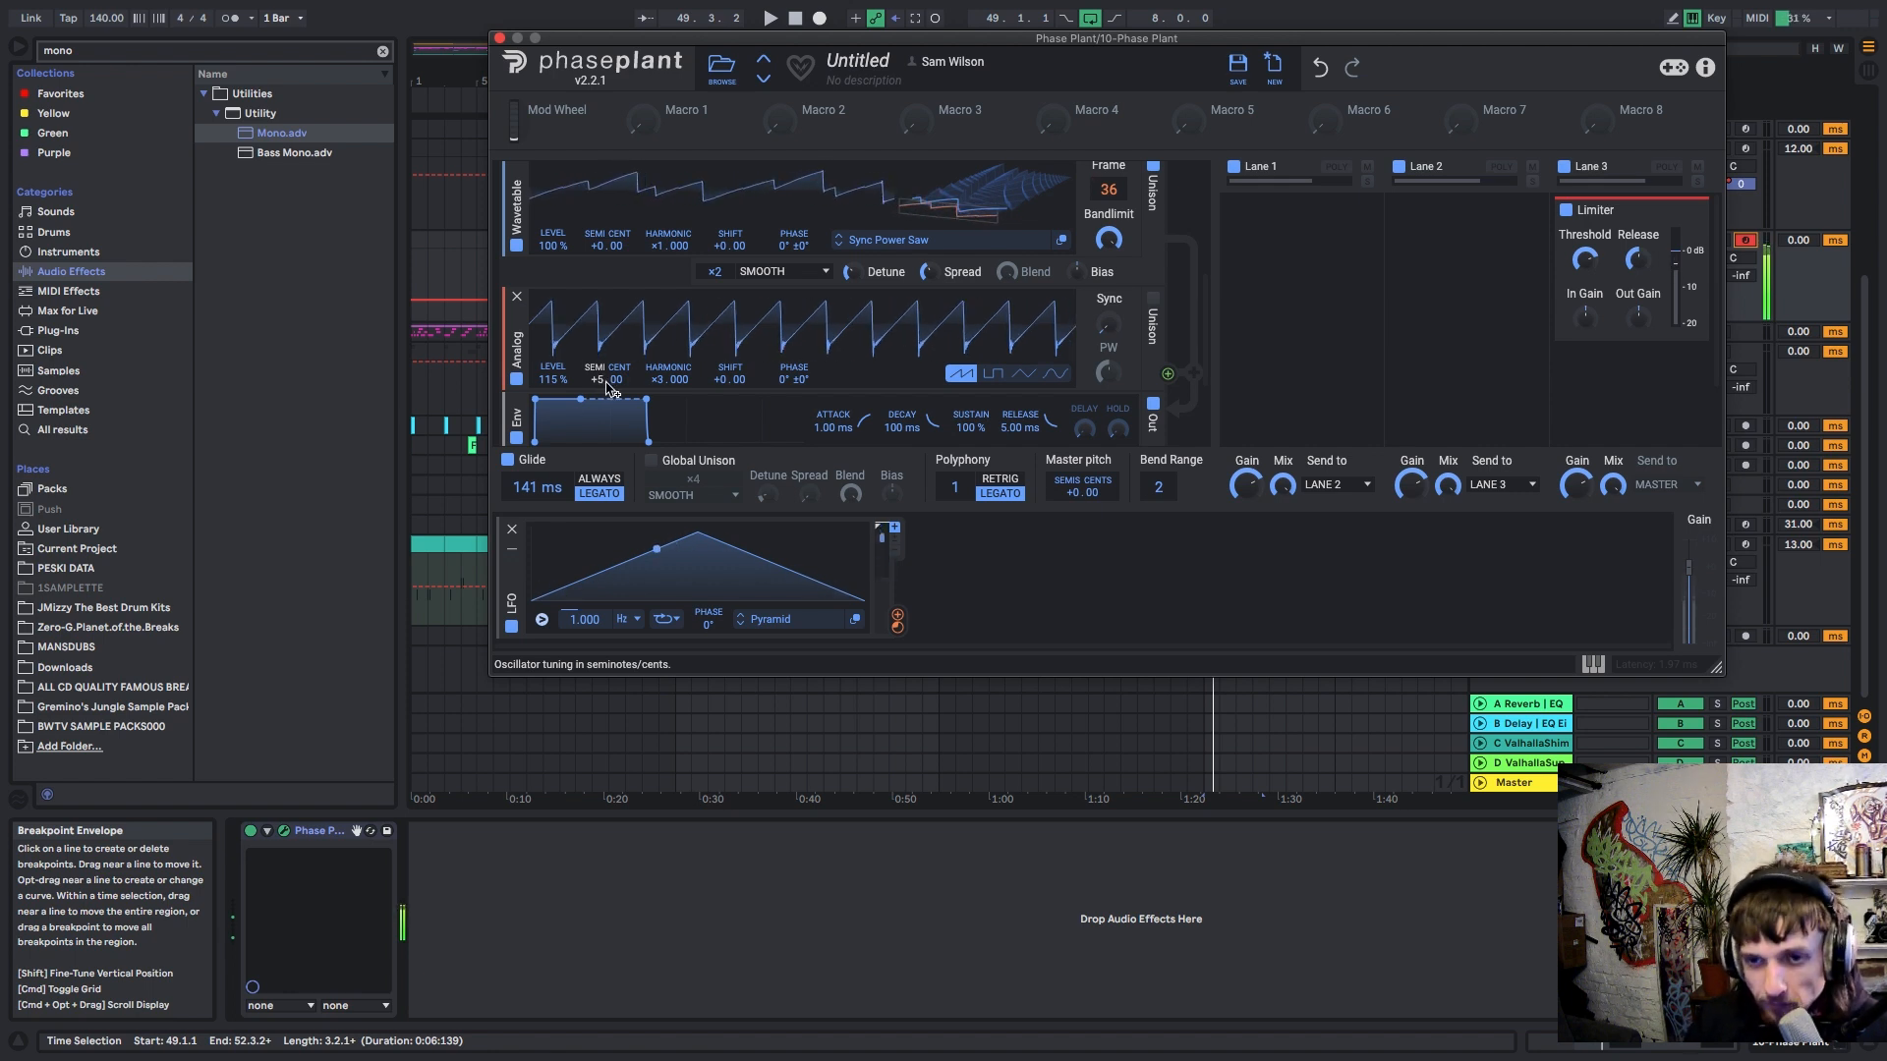
pyautogui.moveTo(607, 385); pyautogui.dragTo(607, 344)
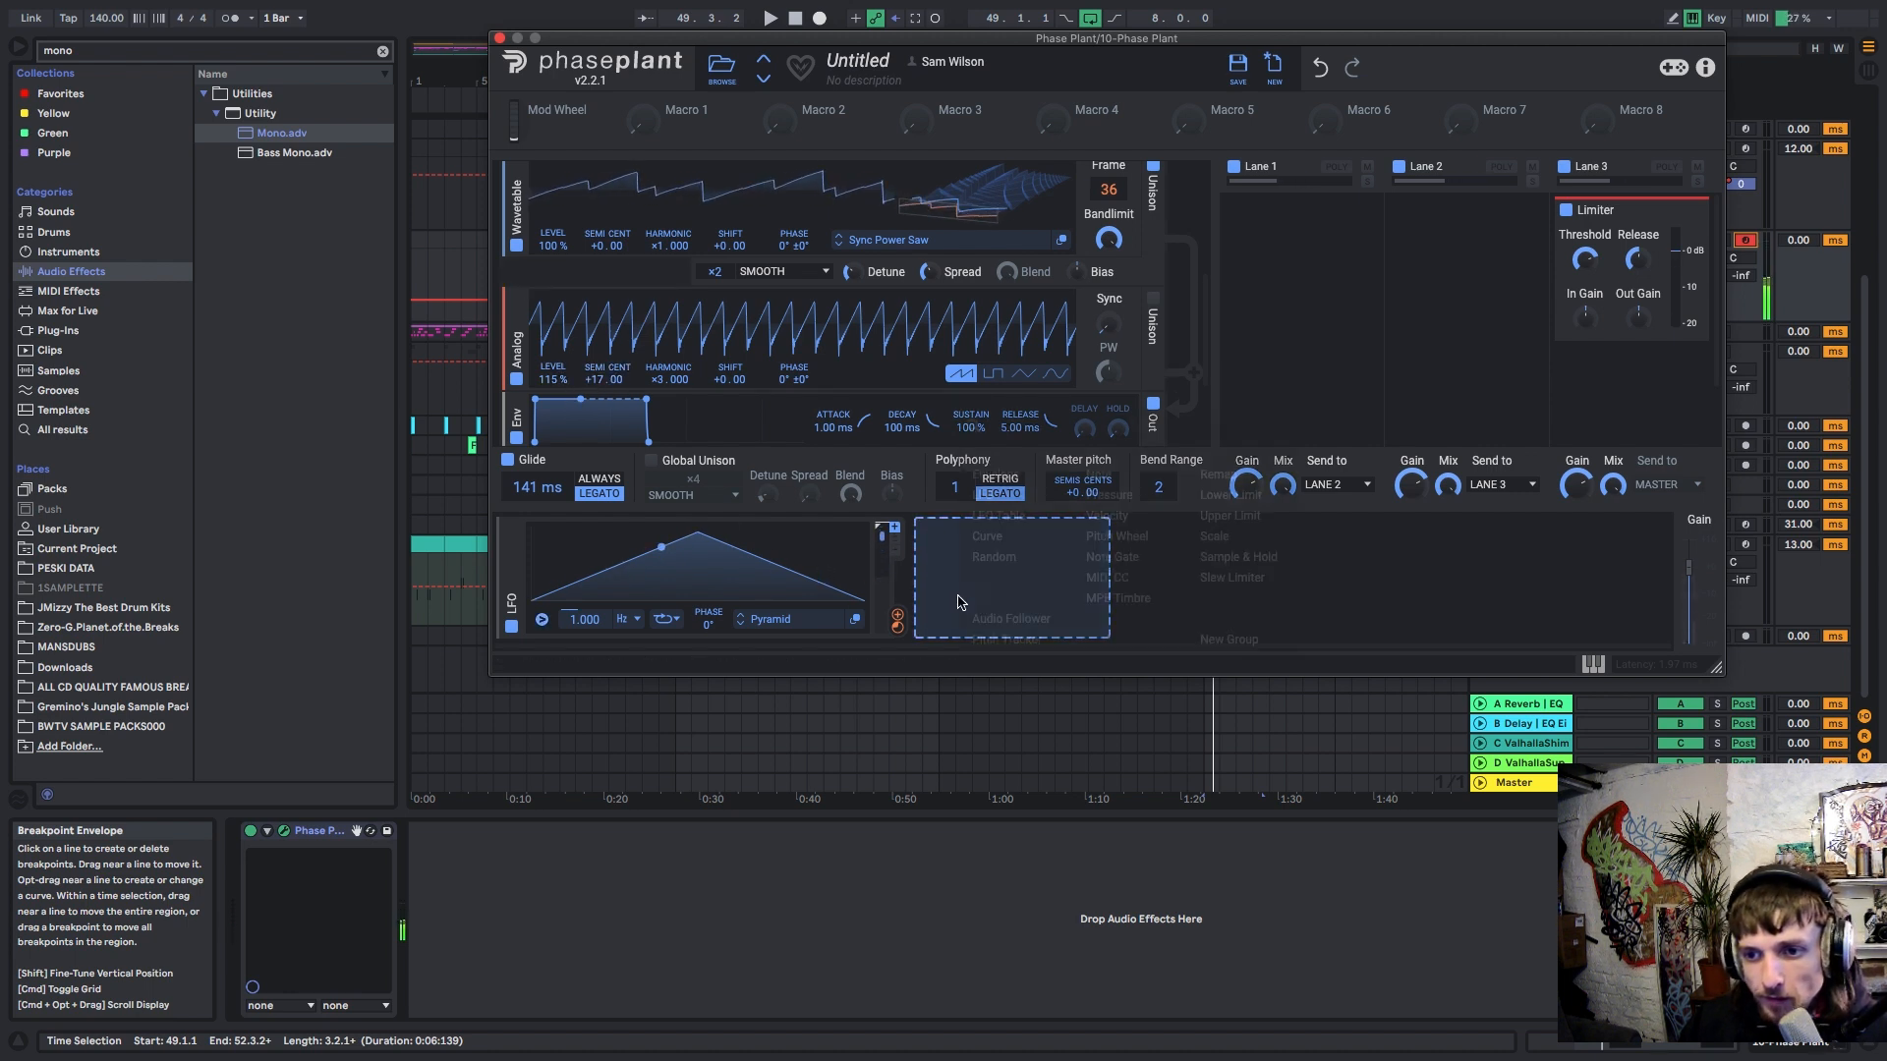
# Step: Add a second LFO and sync its rate to the tempo at 4/16t
pyautogui.click(982, 548)
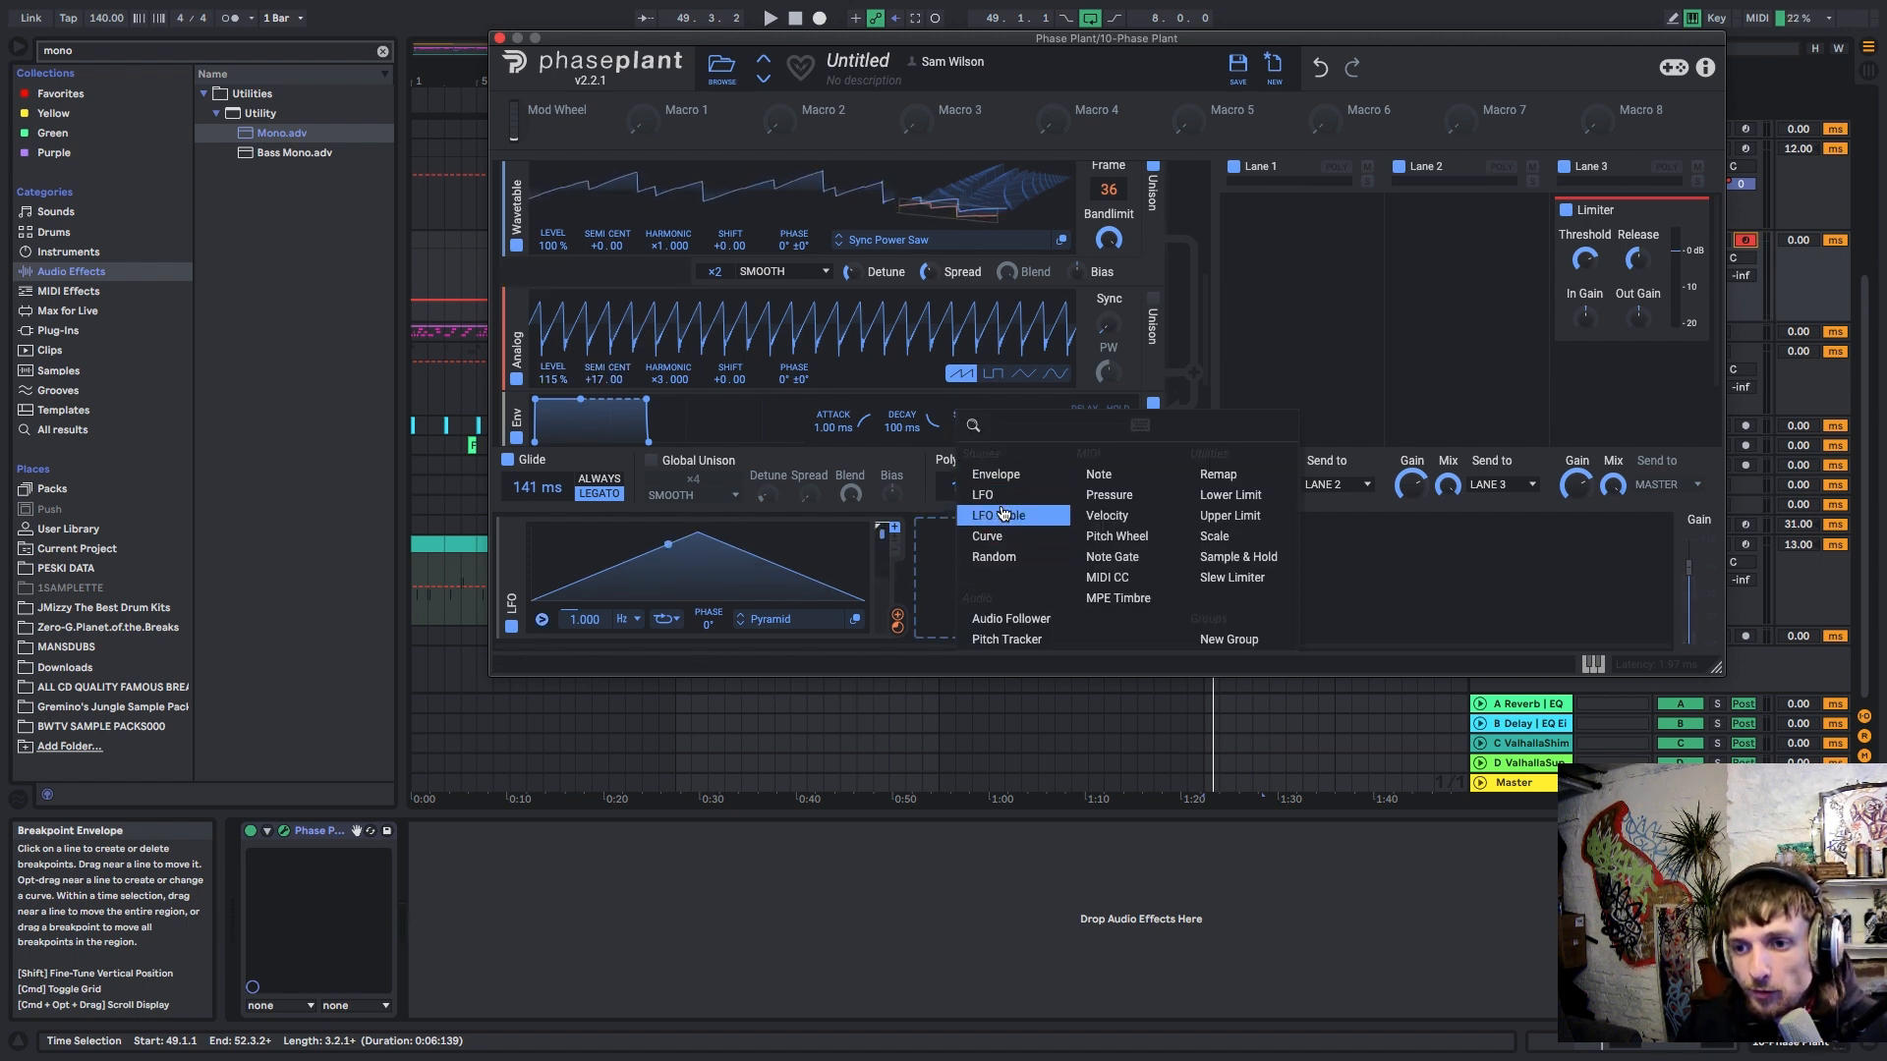
pyautogui.click(983, 494)
pyautogui.click(1059, 623)
pyautogui.click(1051, 639)
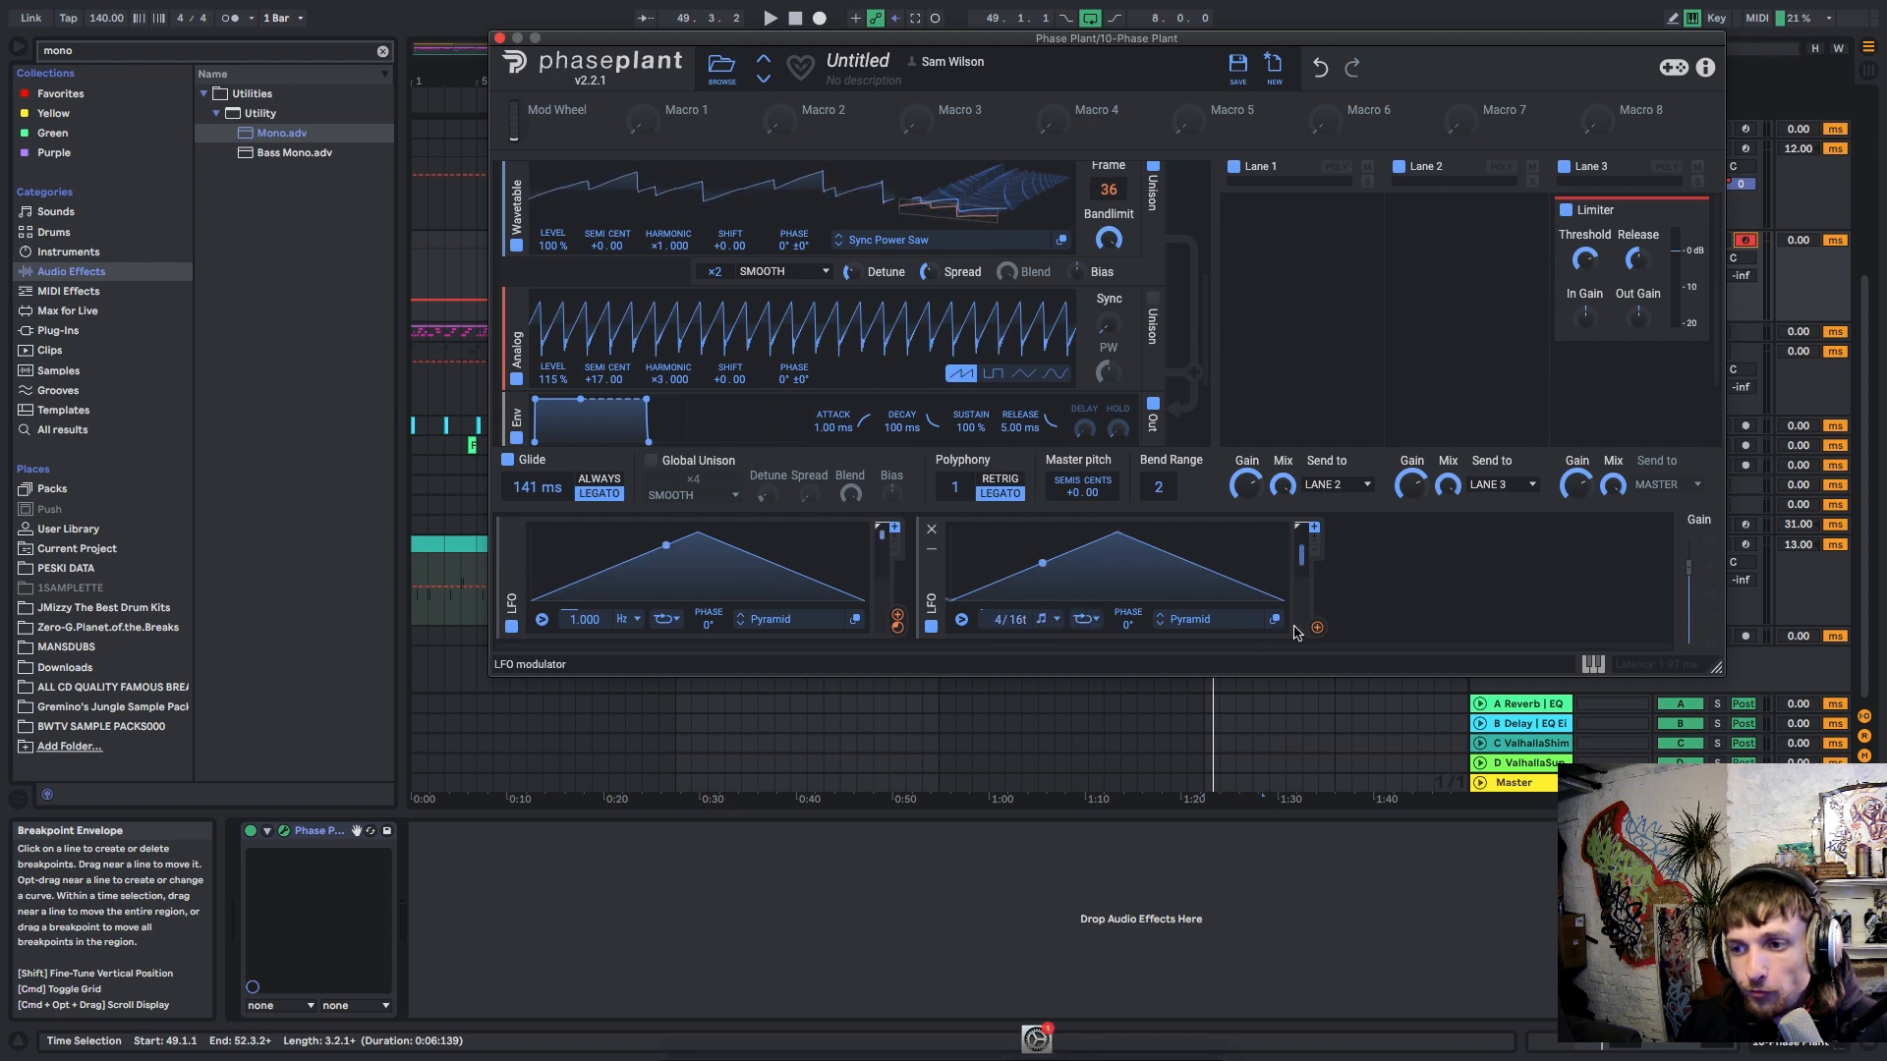
# Step: Modulate the Analog saw's level from 0% with the second LFO by about 102%, and lower that LFO's peak
pyautogui.moveTo(1317, 630); pyautogui.dragTo(554, 432)
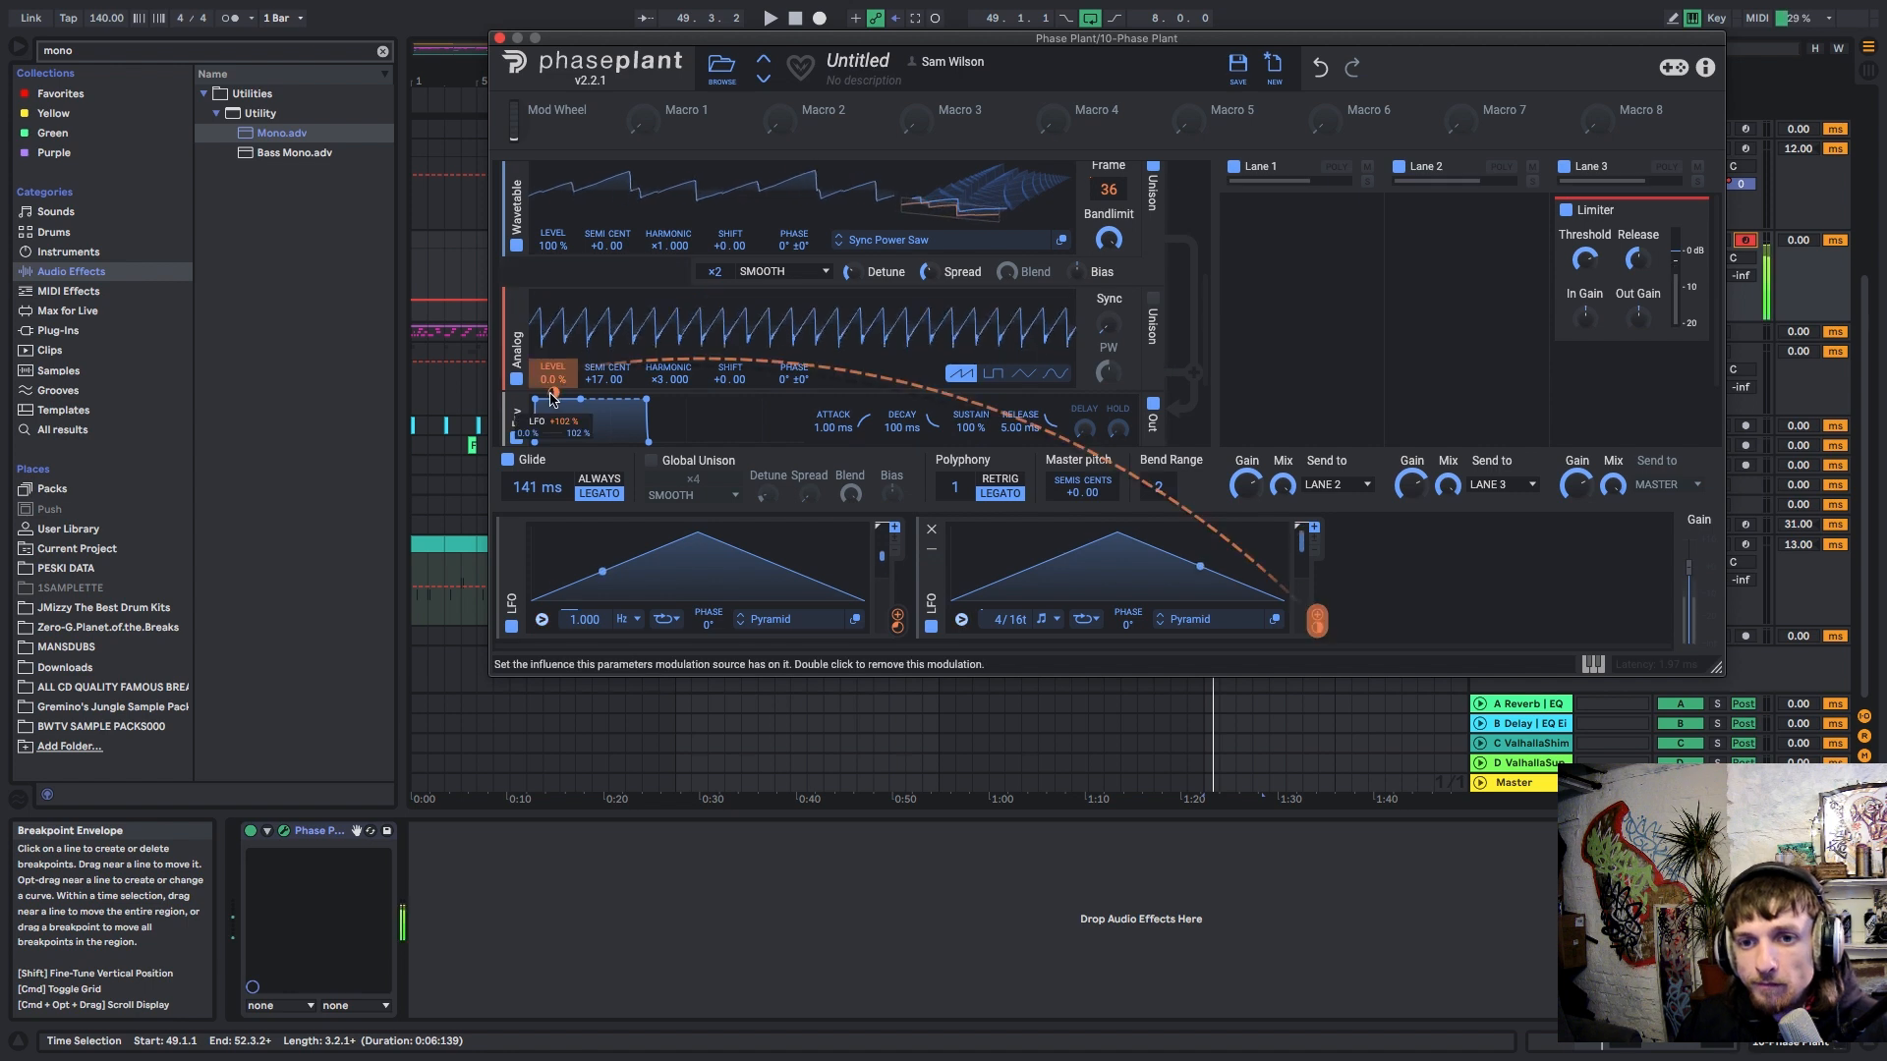
pyautogui.moveTo(1117, 538); pyautogui.dragTo(1160, 568)
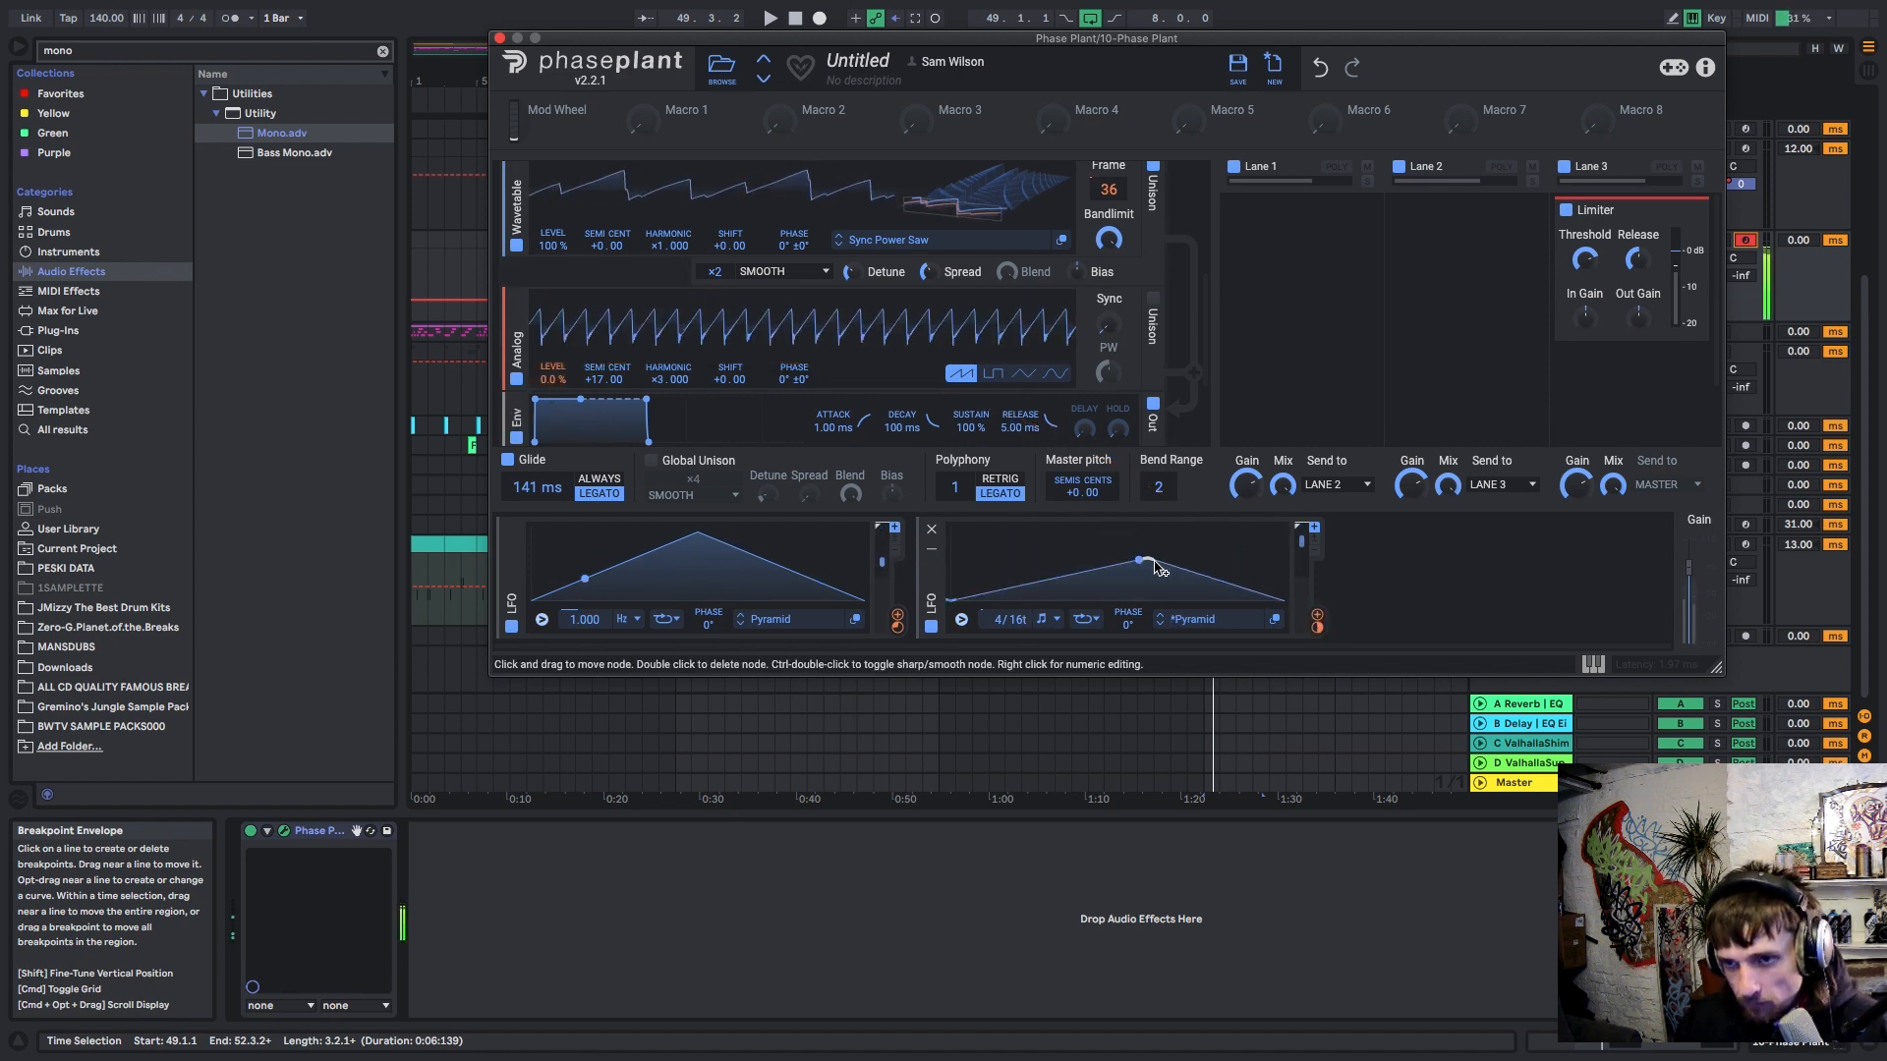
# Step: Add a Filter to Lane 2 and make it a notch with a filter slope of 3
pyautogui.click(1455, 261)
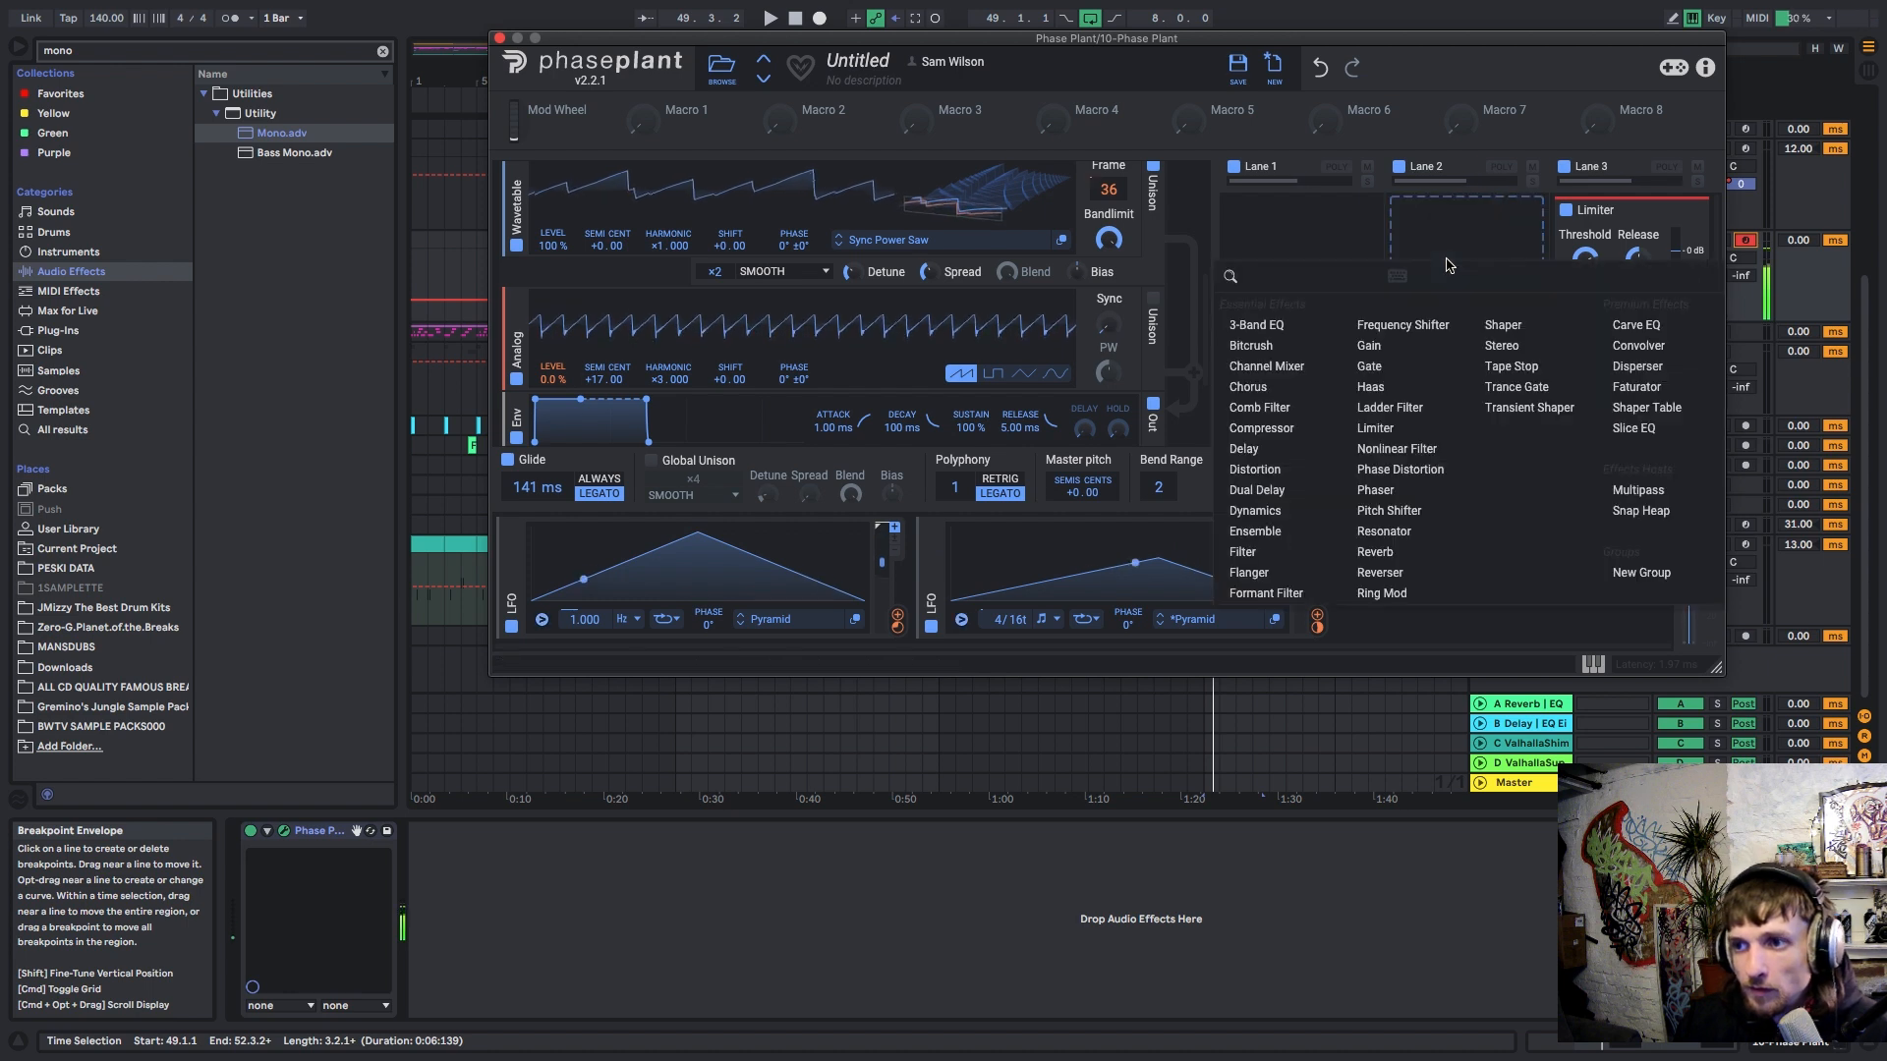
pyautogui.click(1266, 472)
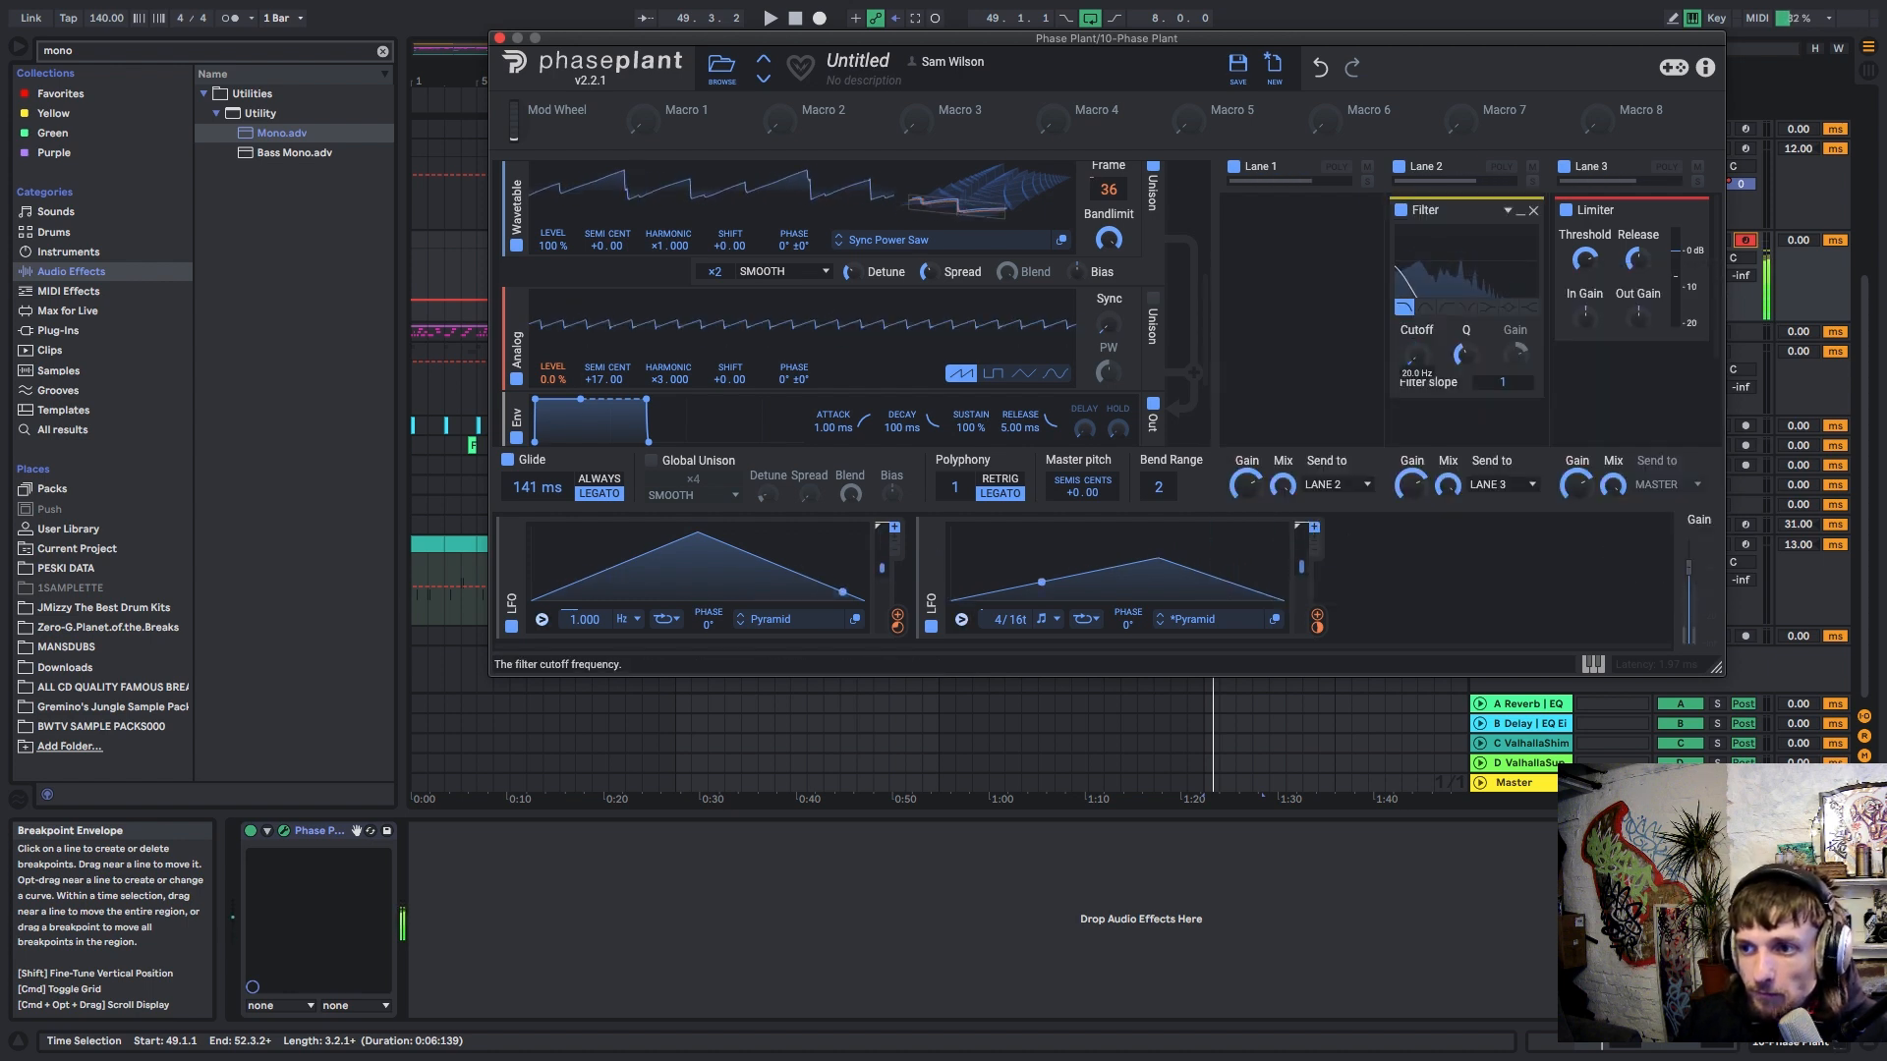
pyautogui.click(1466, 307)
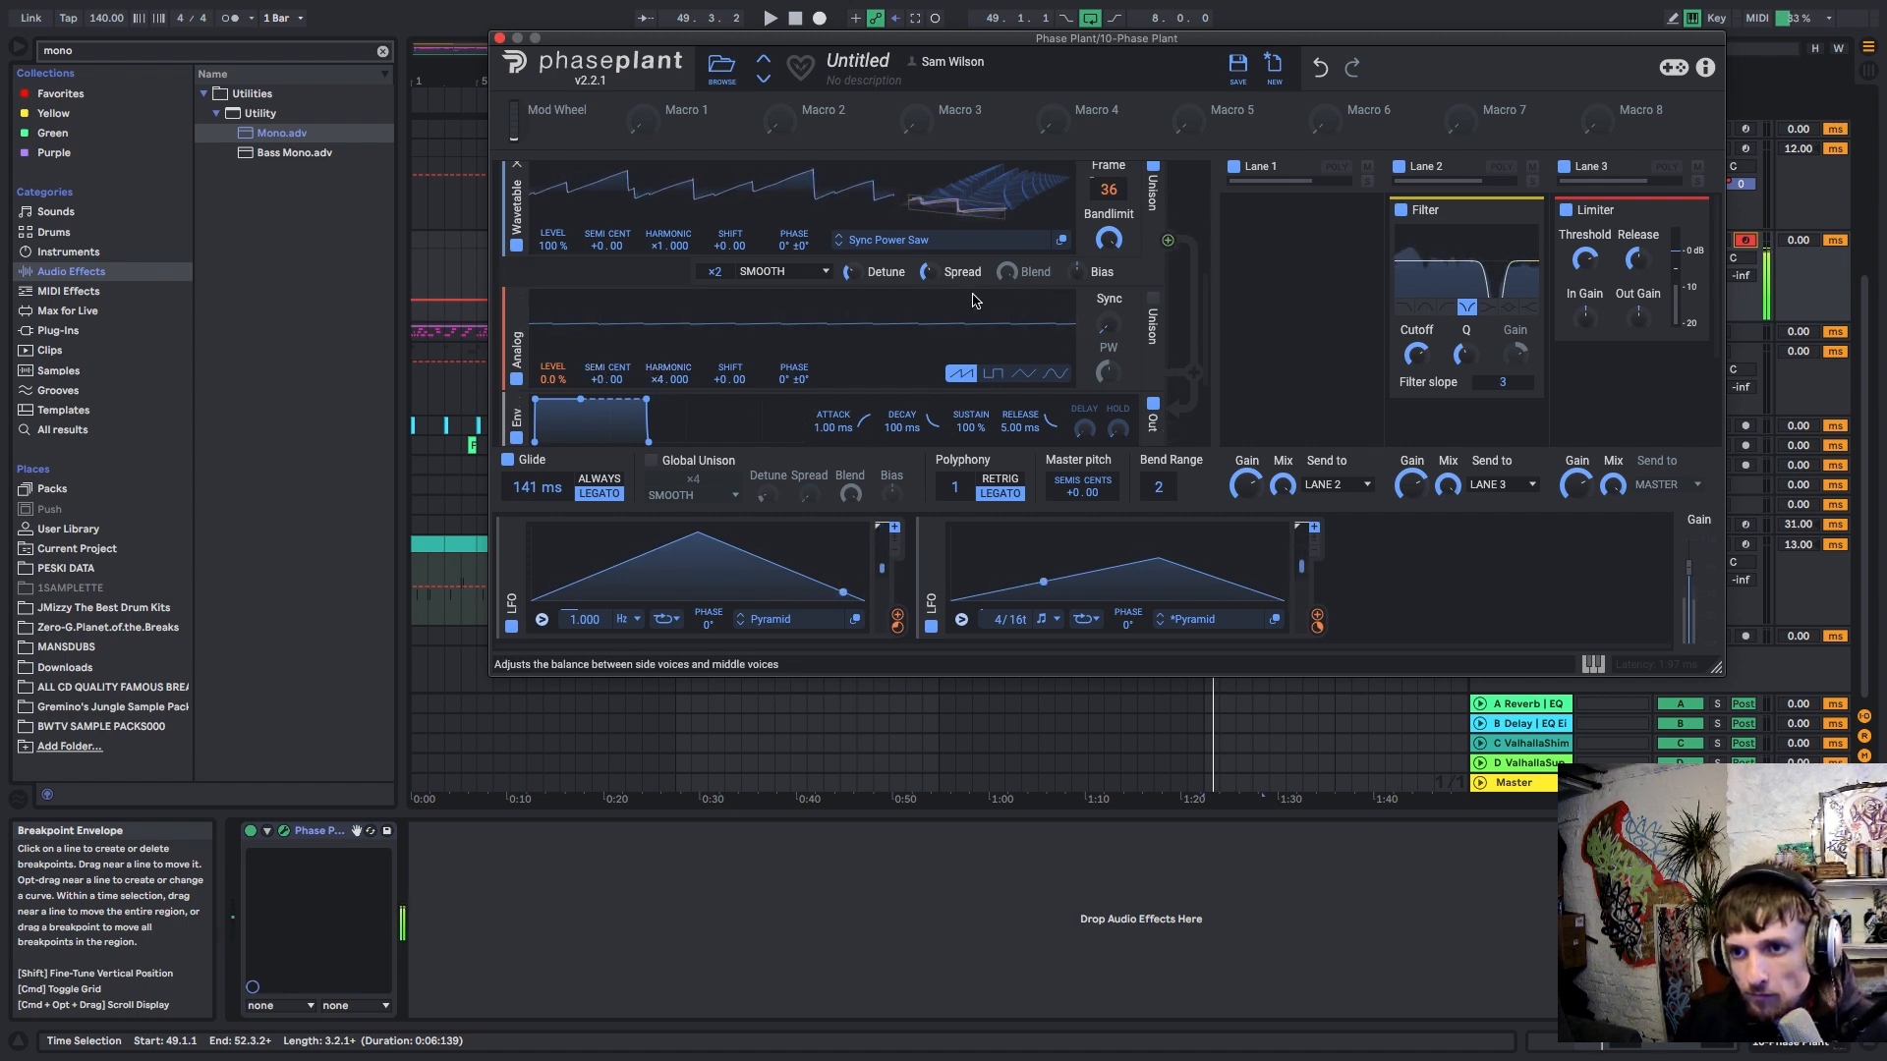
# Step: Add a Phase Distortion effect after the Limiter in Lane 3
pyautogui.scroll(-1, 1445, 369)
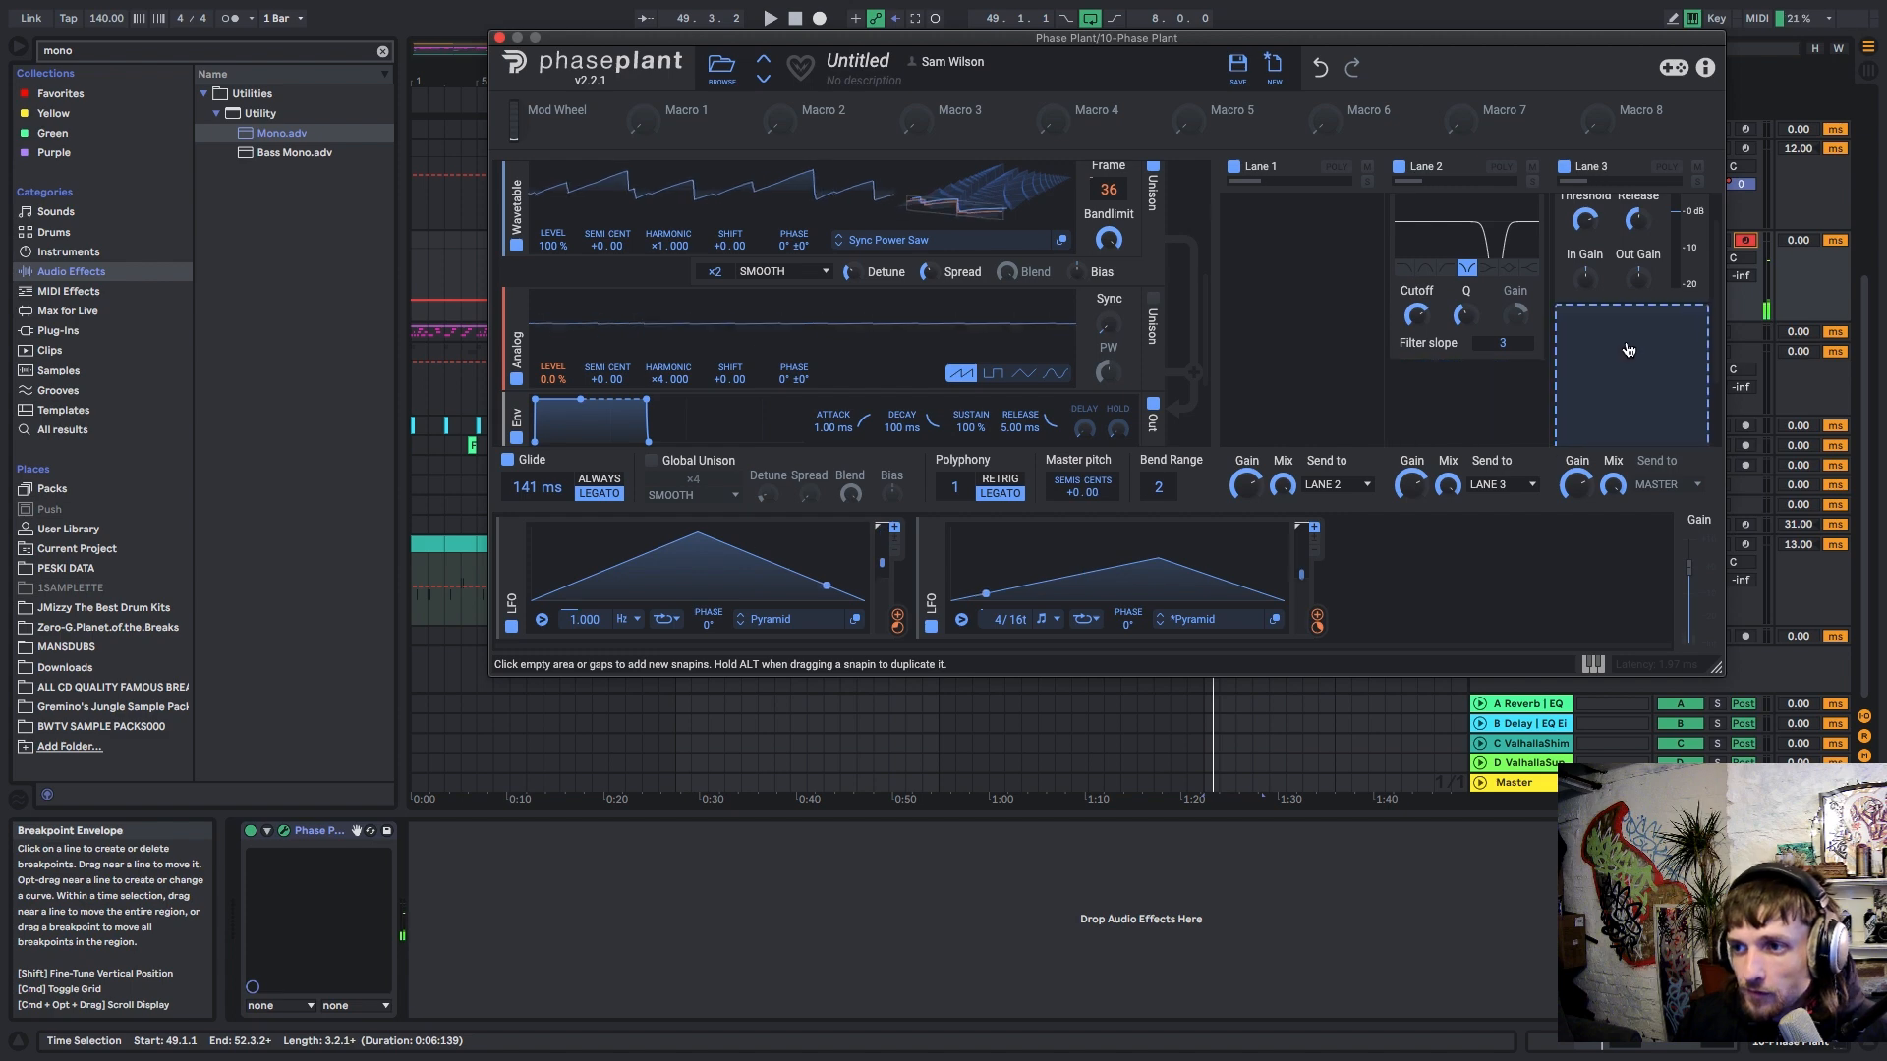
pyautogui.click(1626, 354)
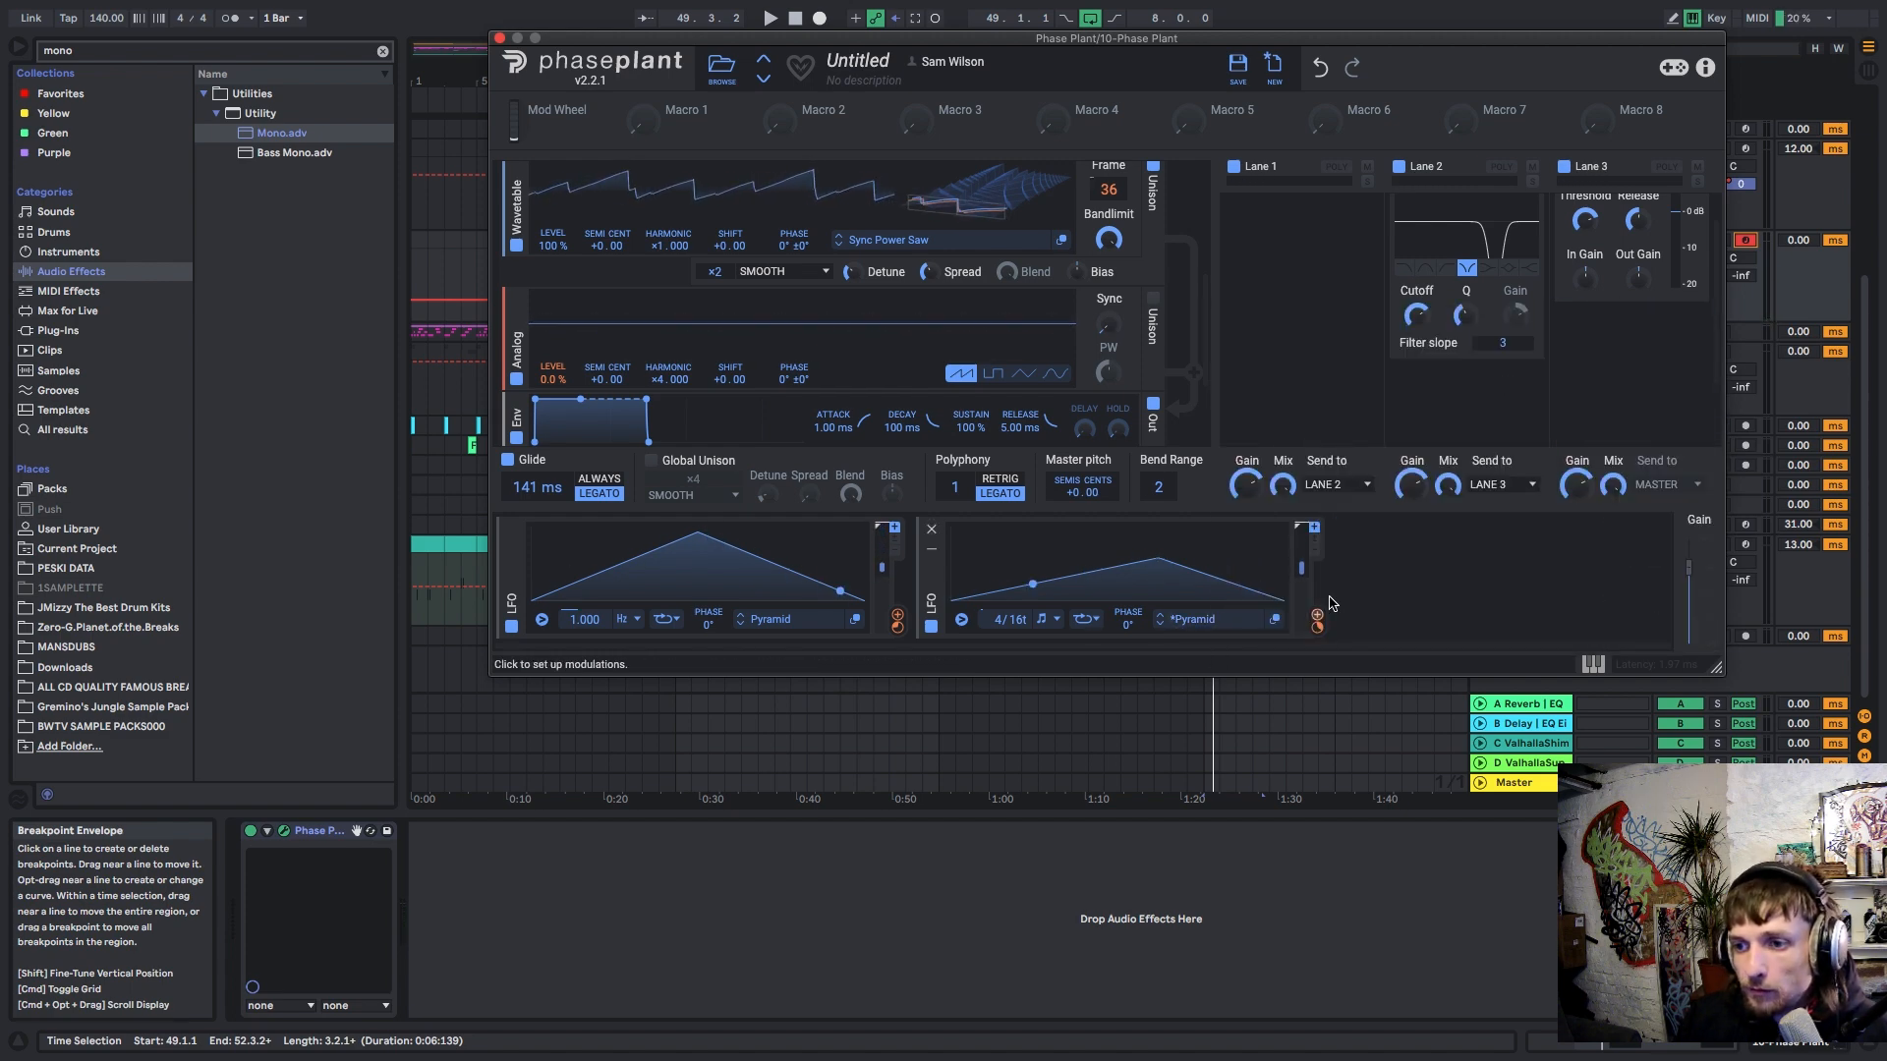
pyautogui.click(1565, 340)
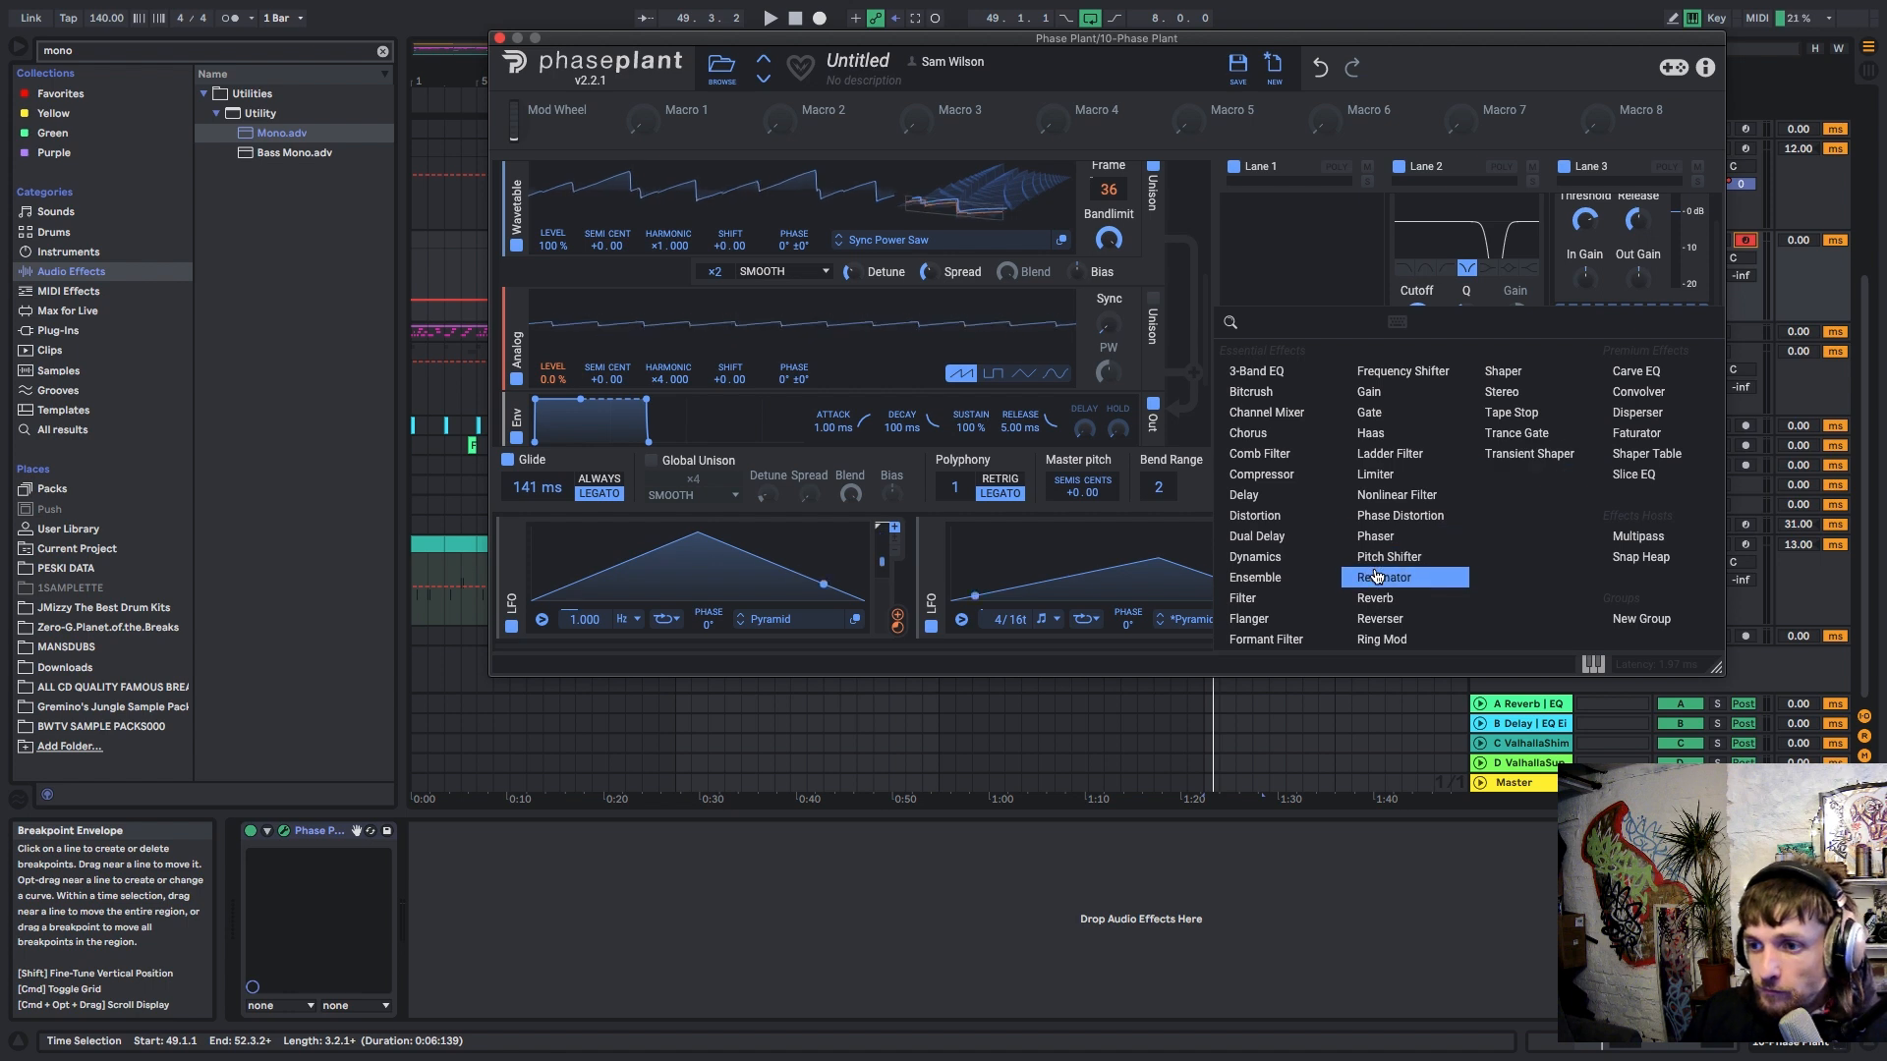
pyautogui.click(1400, 515)
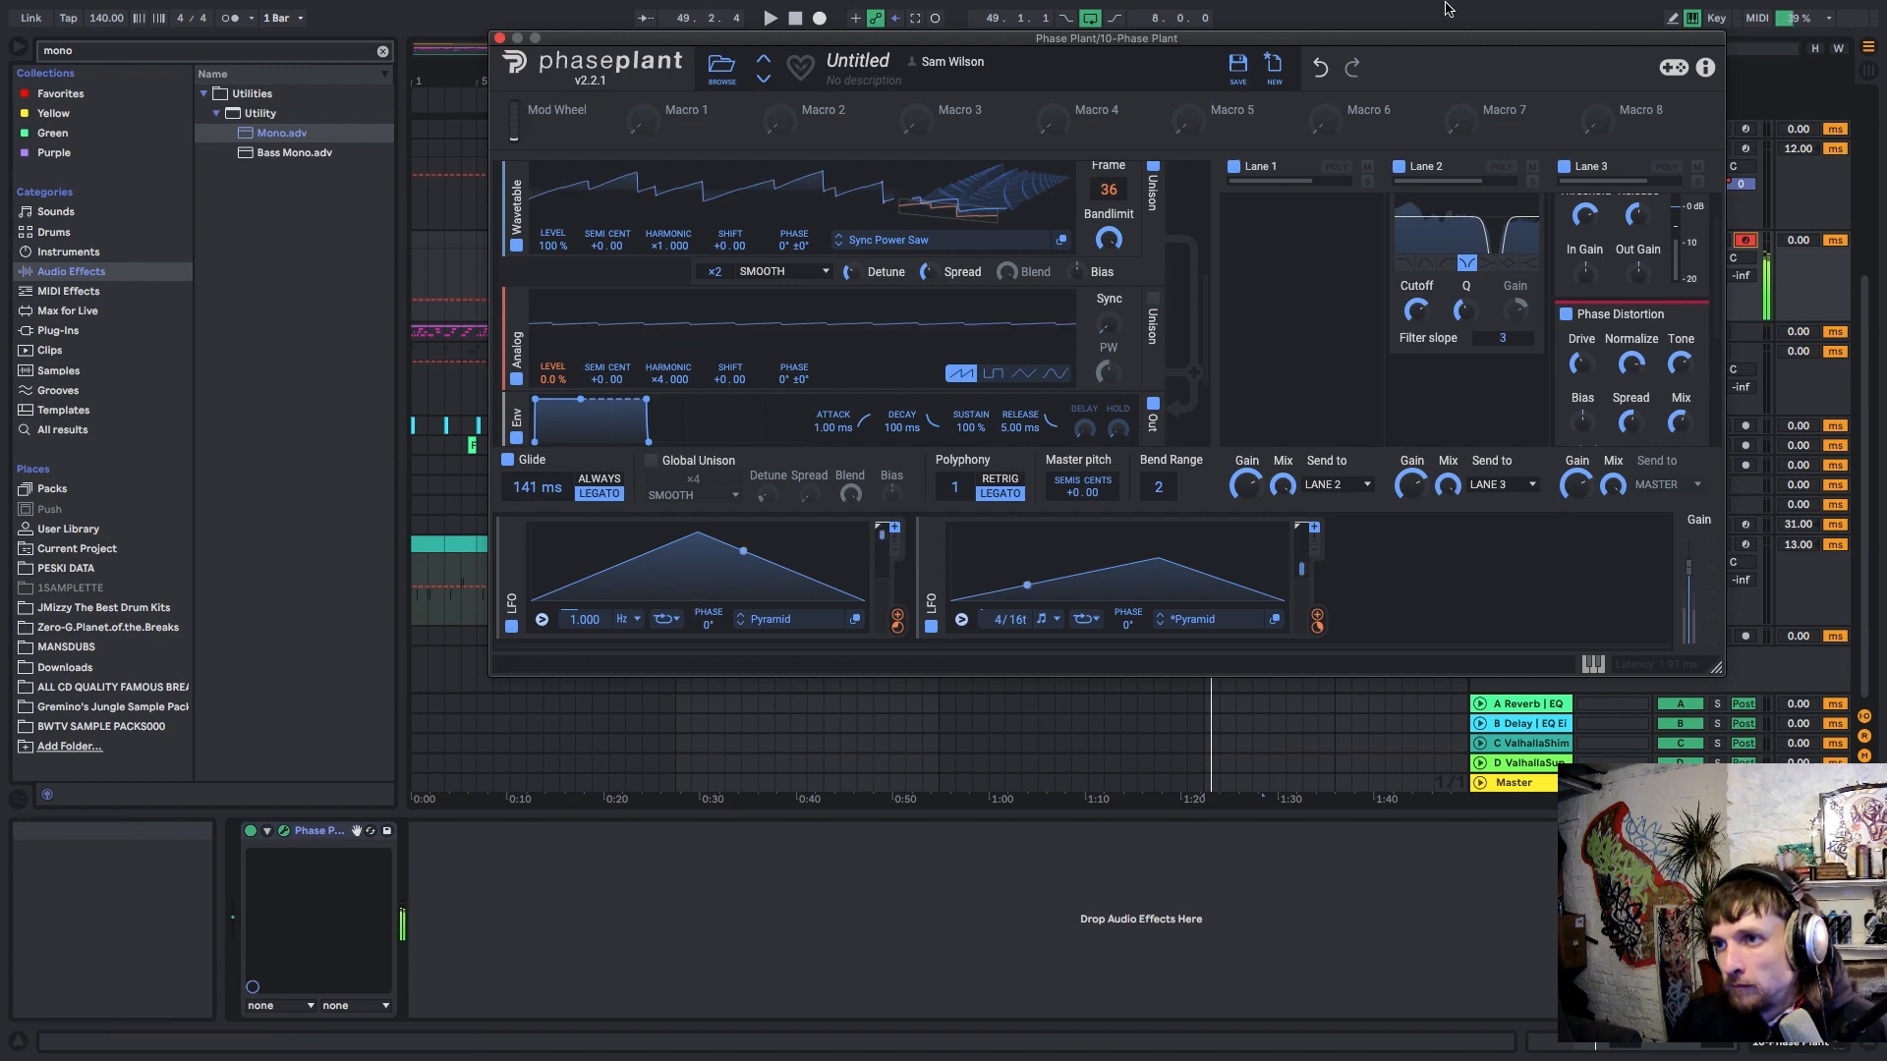
# Step: Move the Phase Plant window off the mixer section and add a low-pass Filter after the Phase Distortion in Lane 3
pyautogui.moveTo(1421, 40); pyautogui.dragTo(1084, 9)
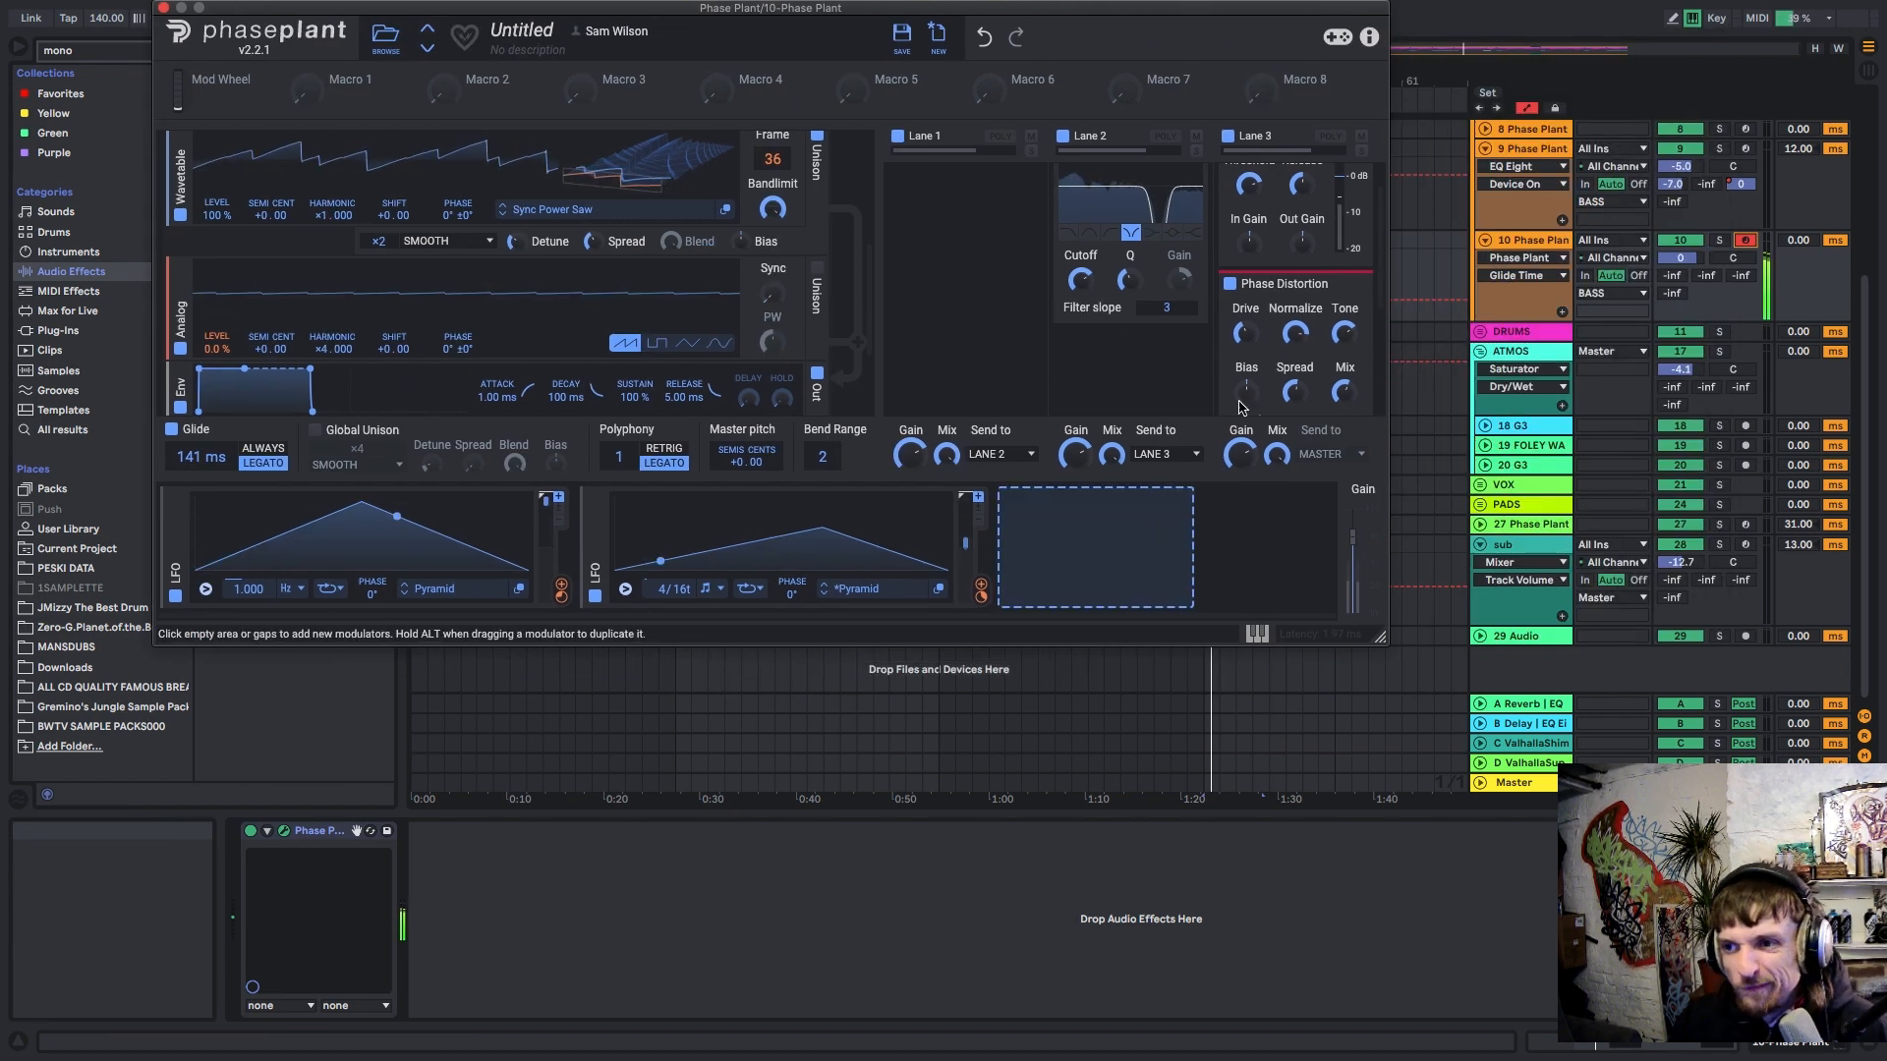
pyautogui.scroll(-3, 1270, 359)
pyautogui.click(1270, 359)
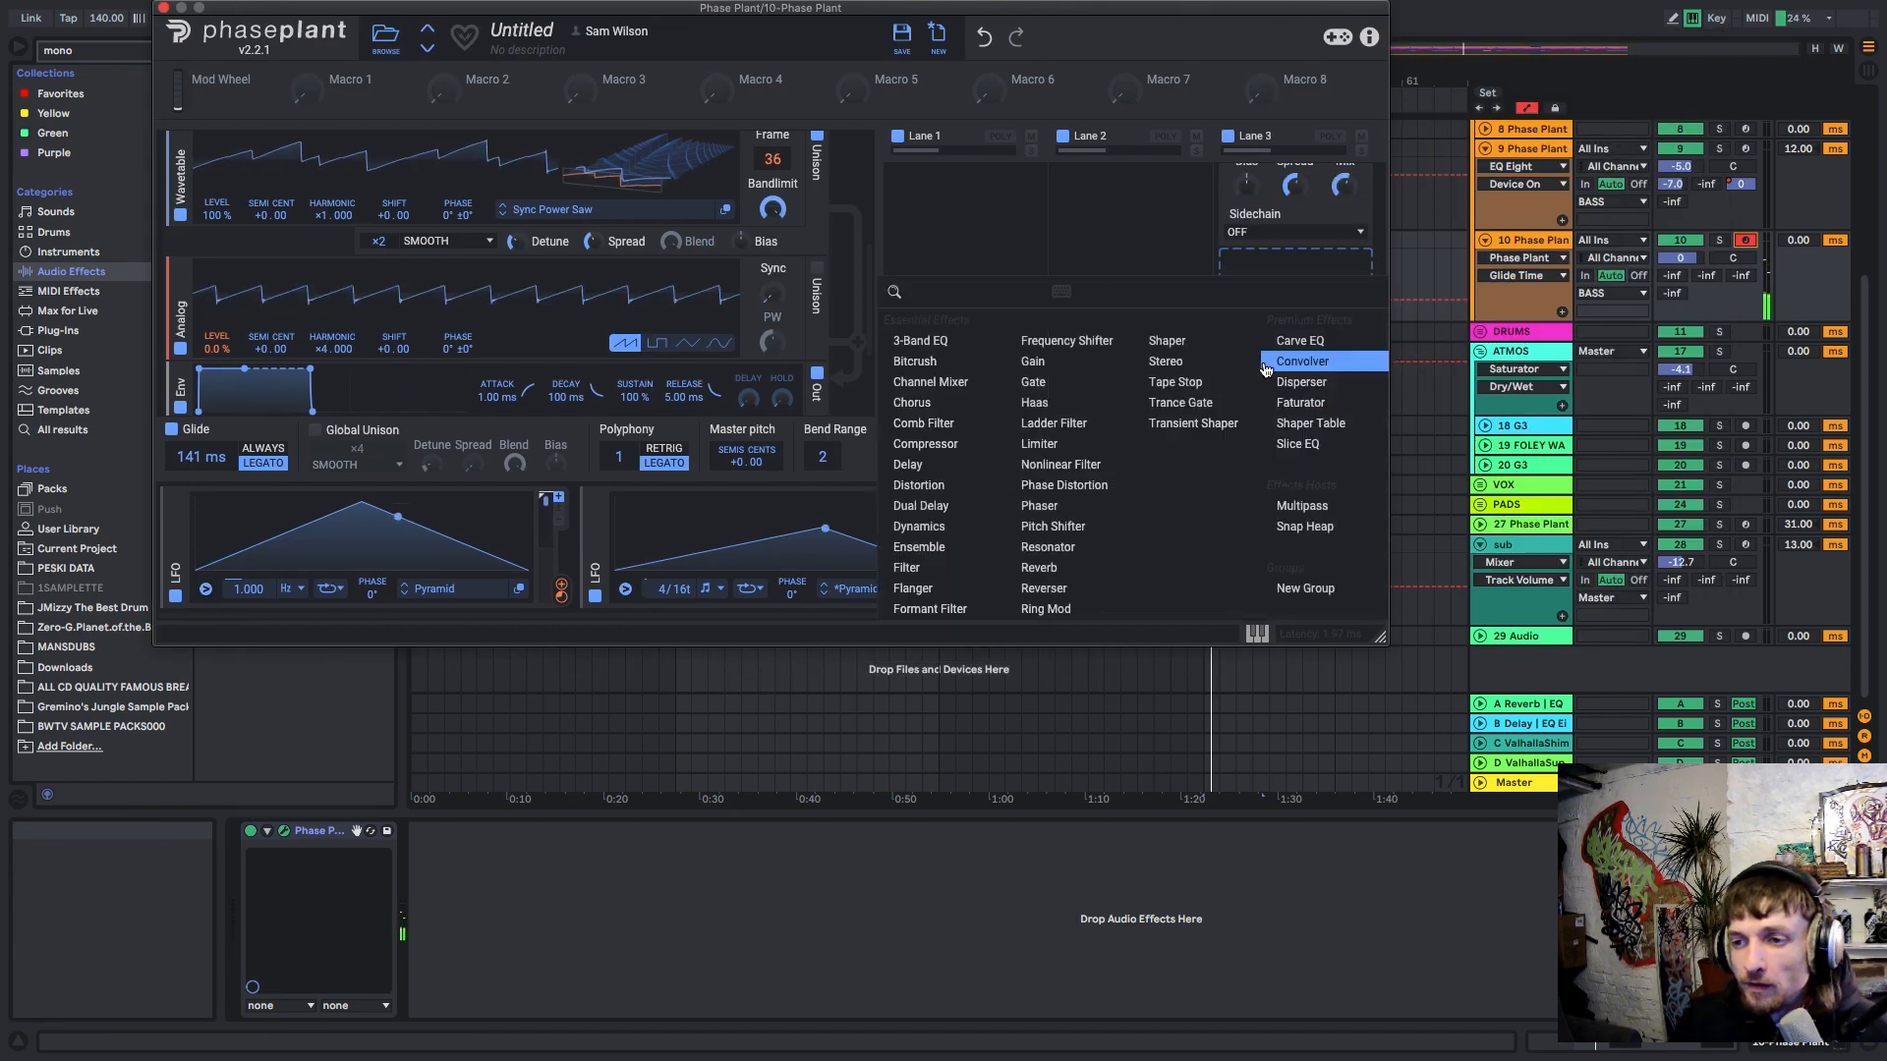
pyautogui.click(934, 569)
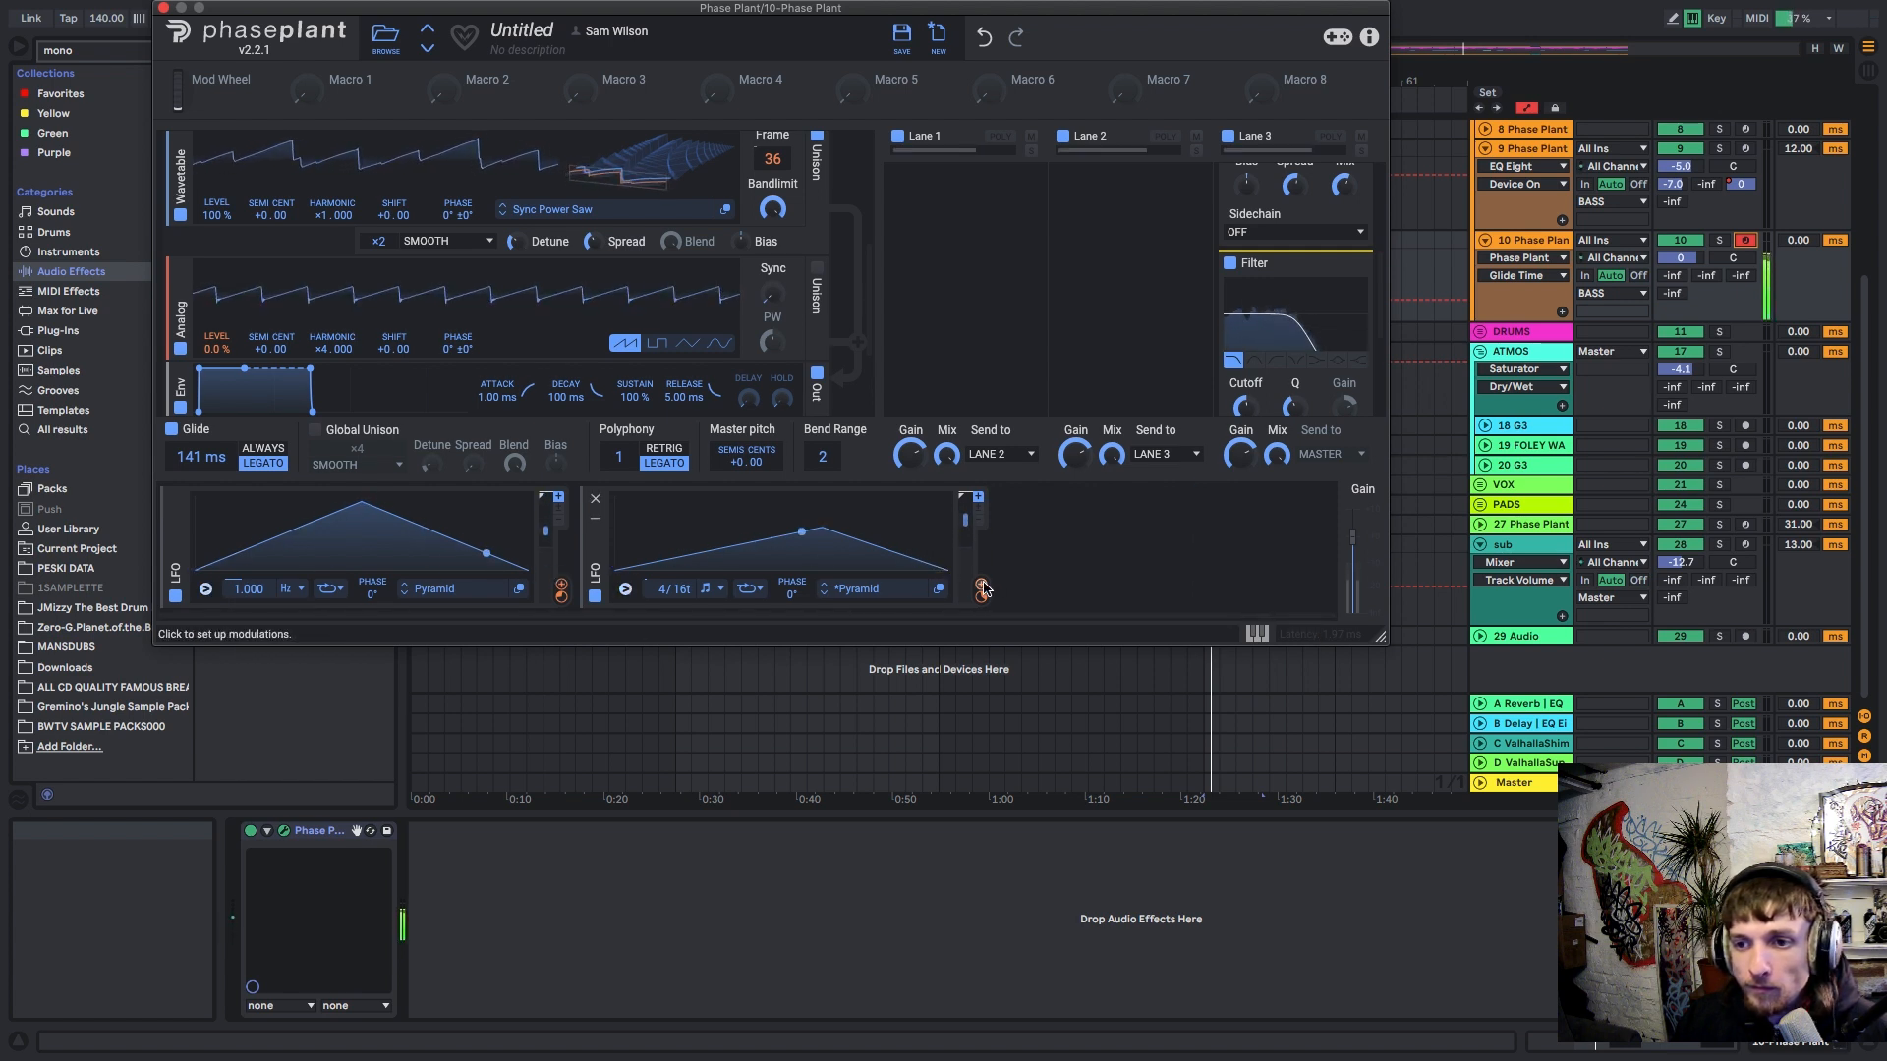
# Step: Modulate the cutoff of the low-pass Filter in Lane 3 with the second LFO and close the Phase Plant window
pyautogui.moveTo(980, 589); pyautogui.dragTo(1245, 411)
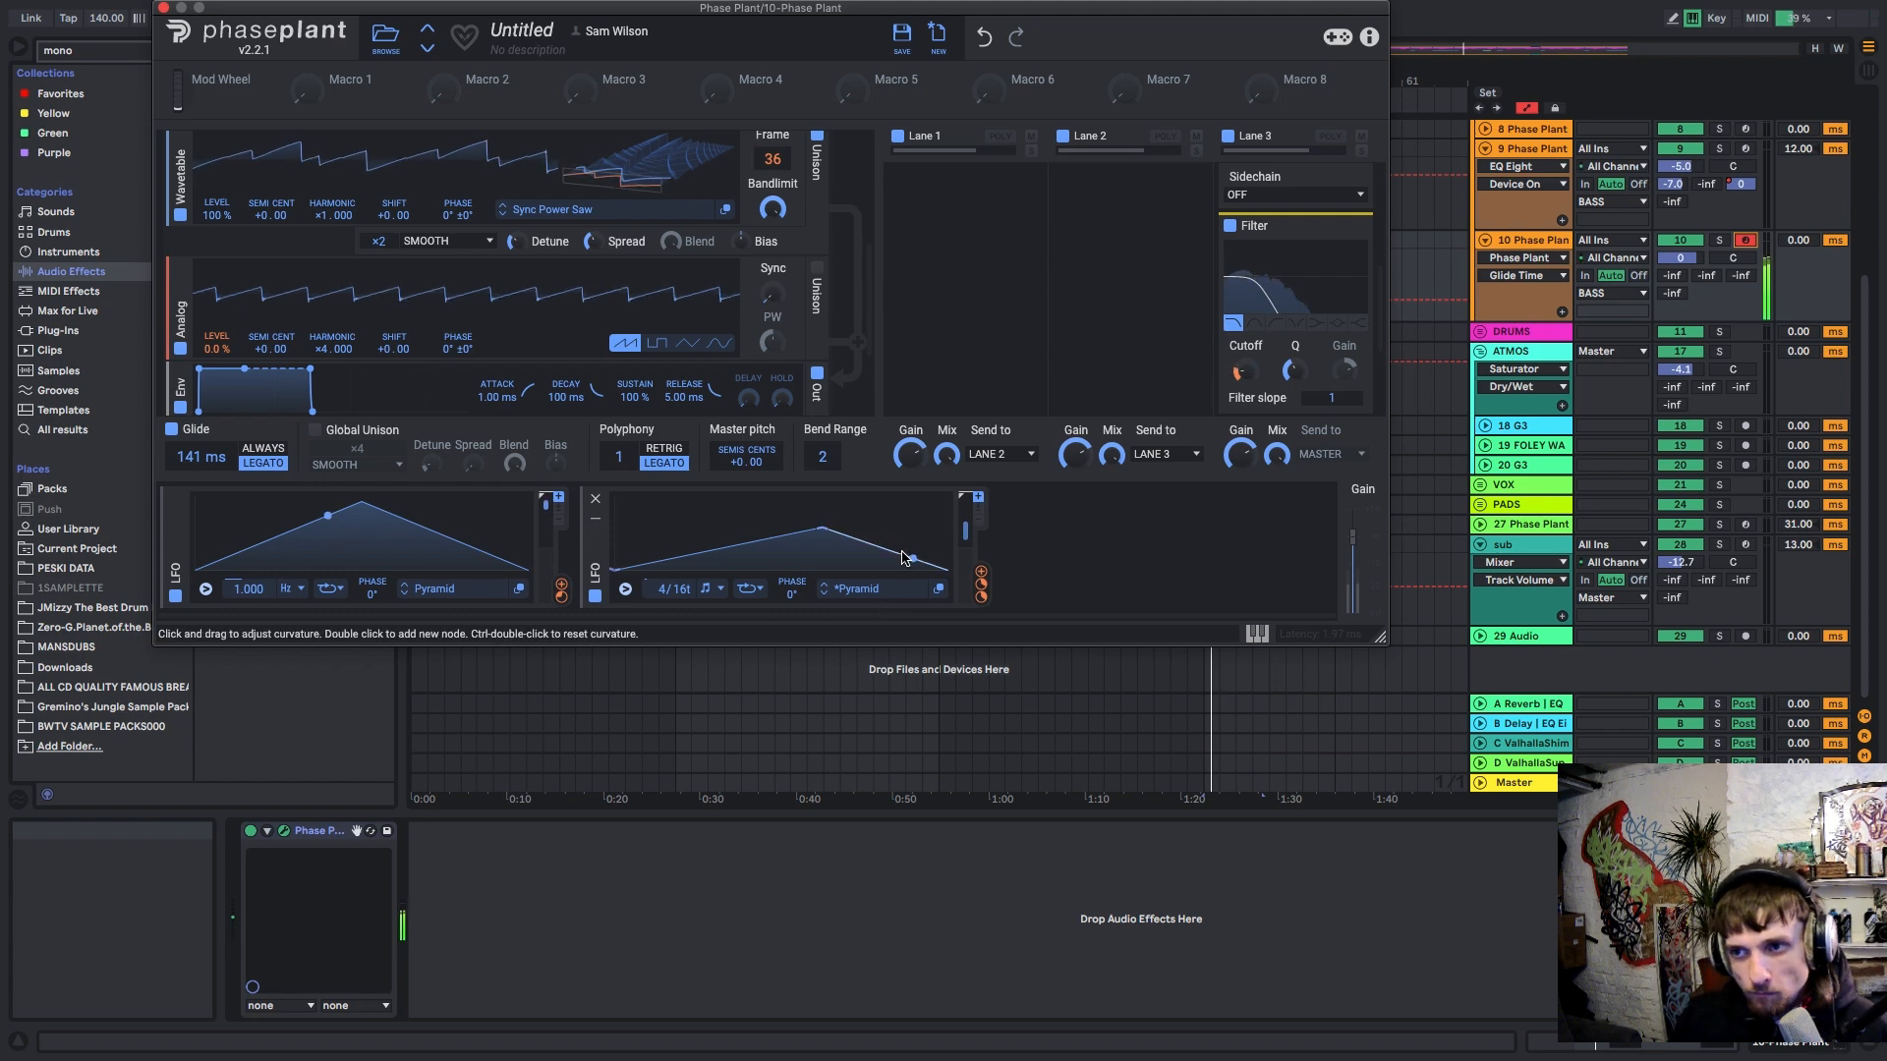
pyautogui.click(1354, 531)
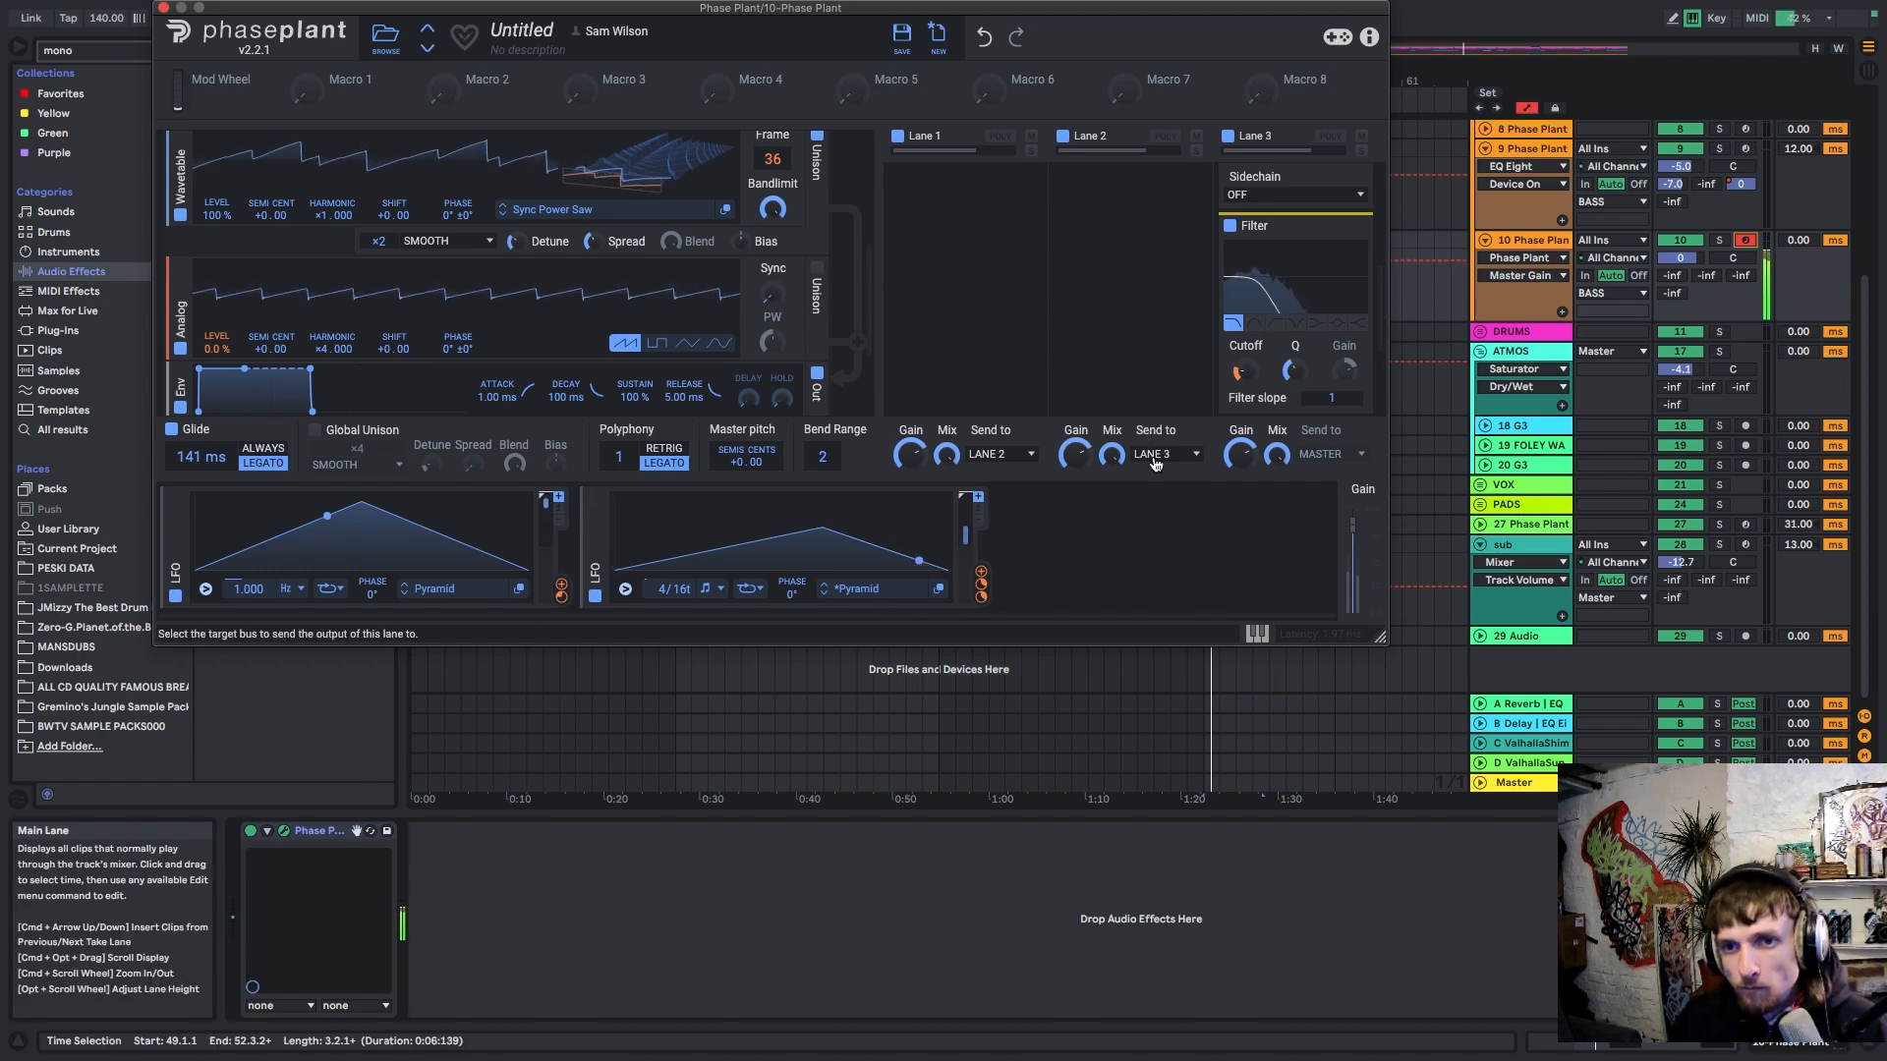
pyautogui.click(163, 8)
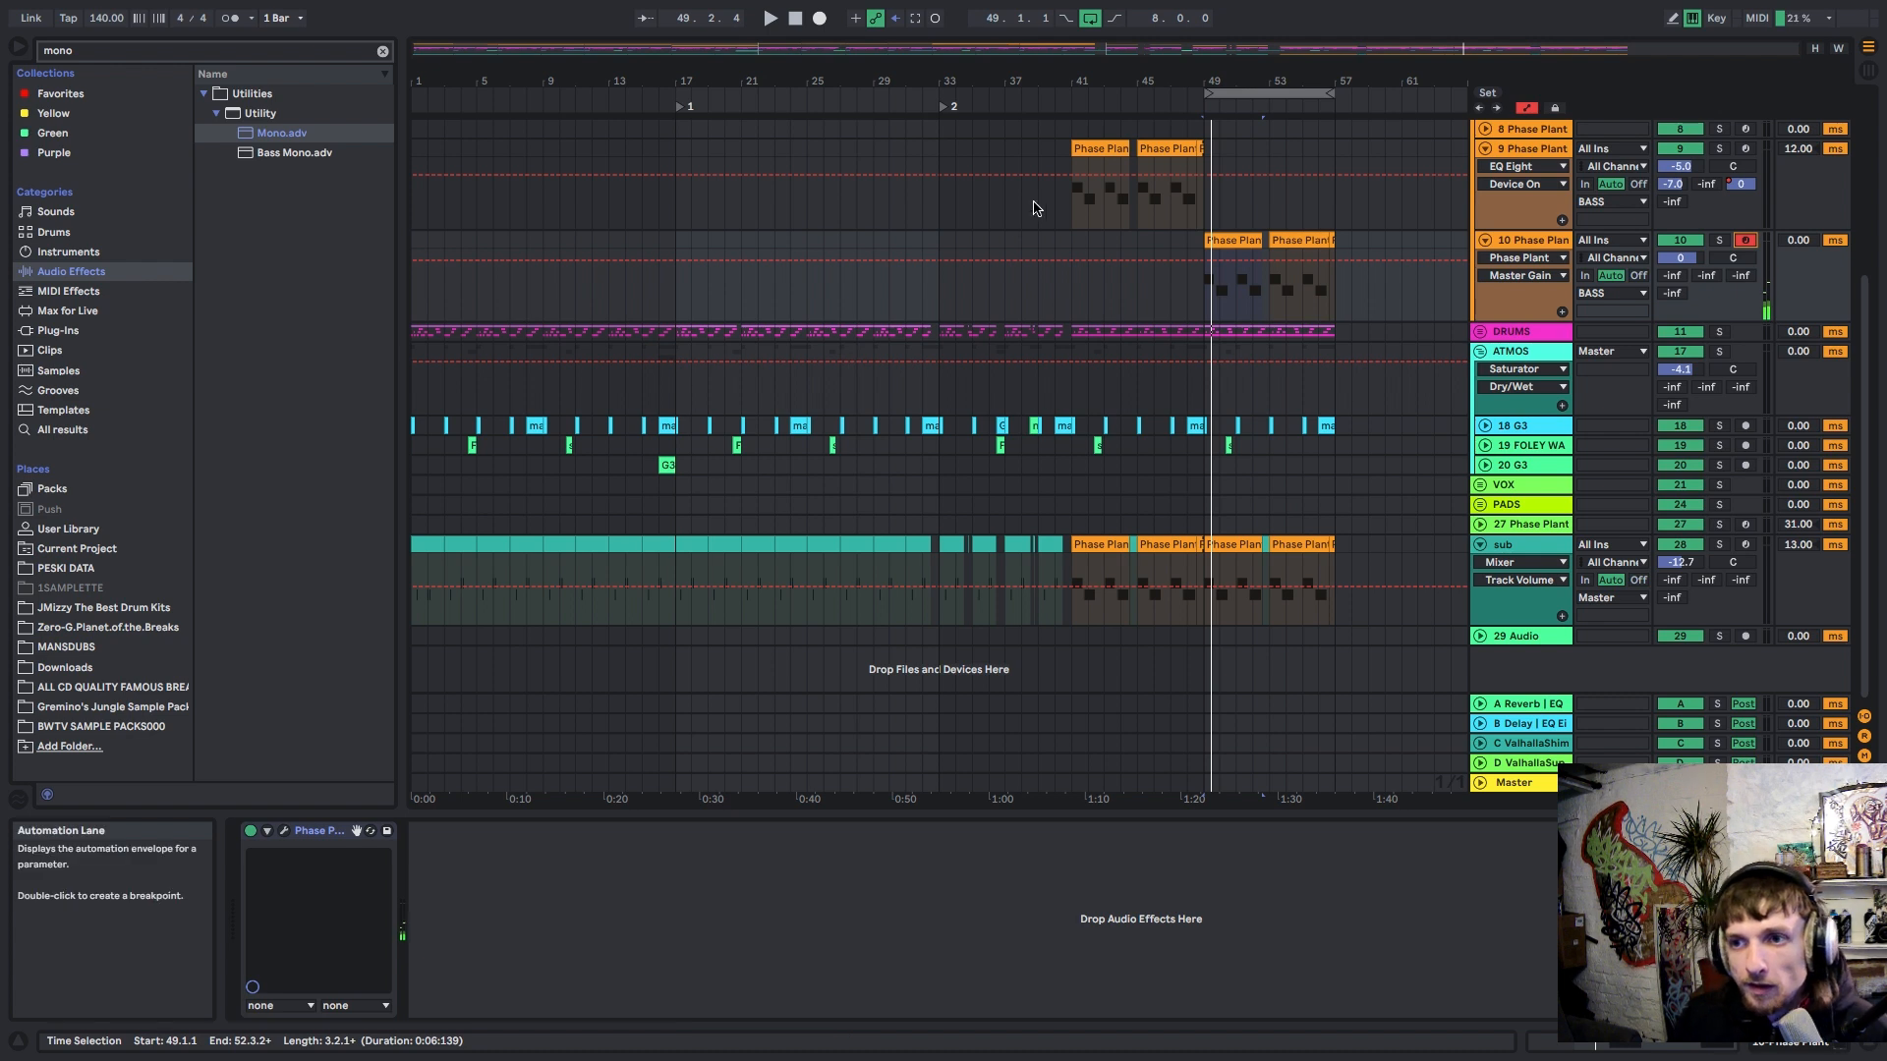
# Step: Play the arrangement from bar 41, and on track 10's Lane 3 Filter set the slope to 2 and lower the cutoff
pyautogui.click(1072, 192)
pyautogui.press('space')
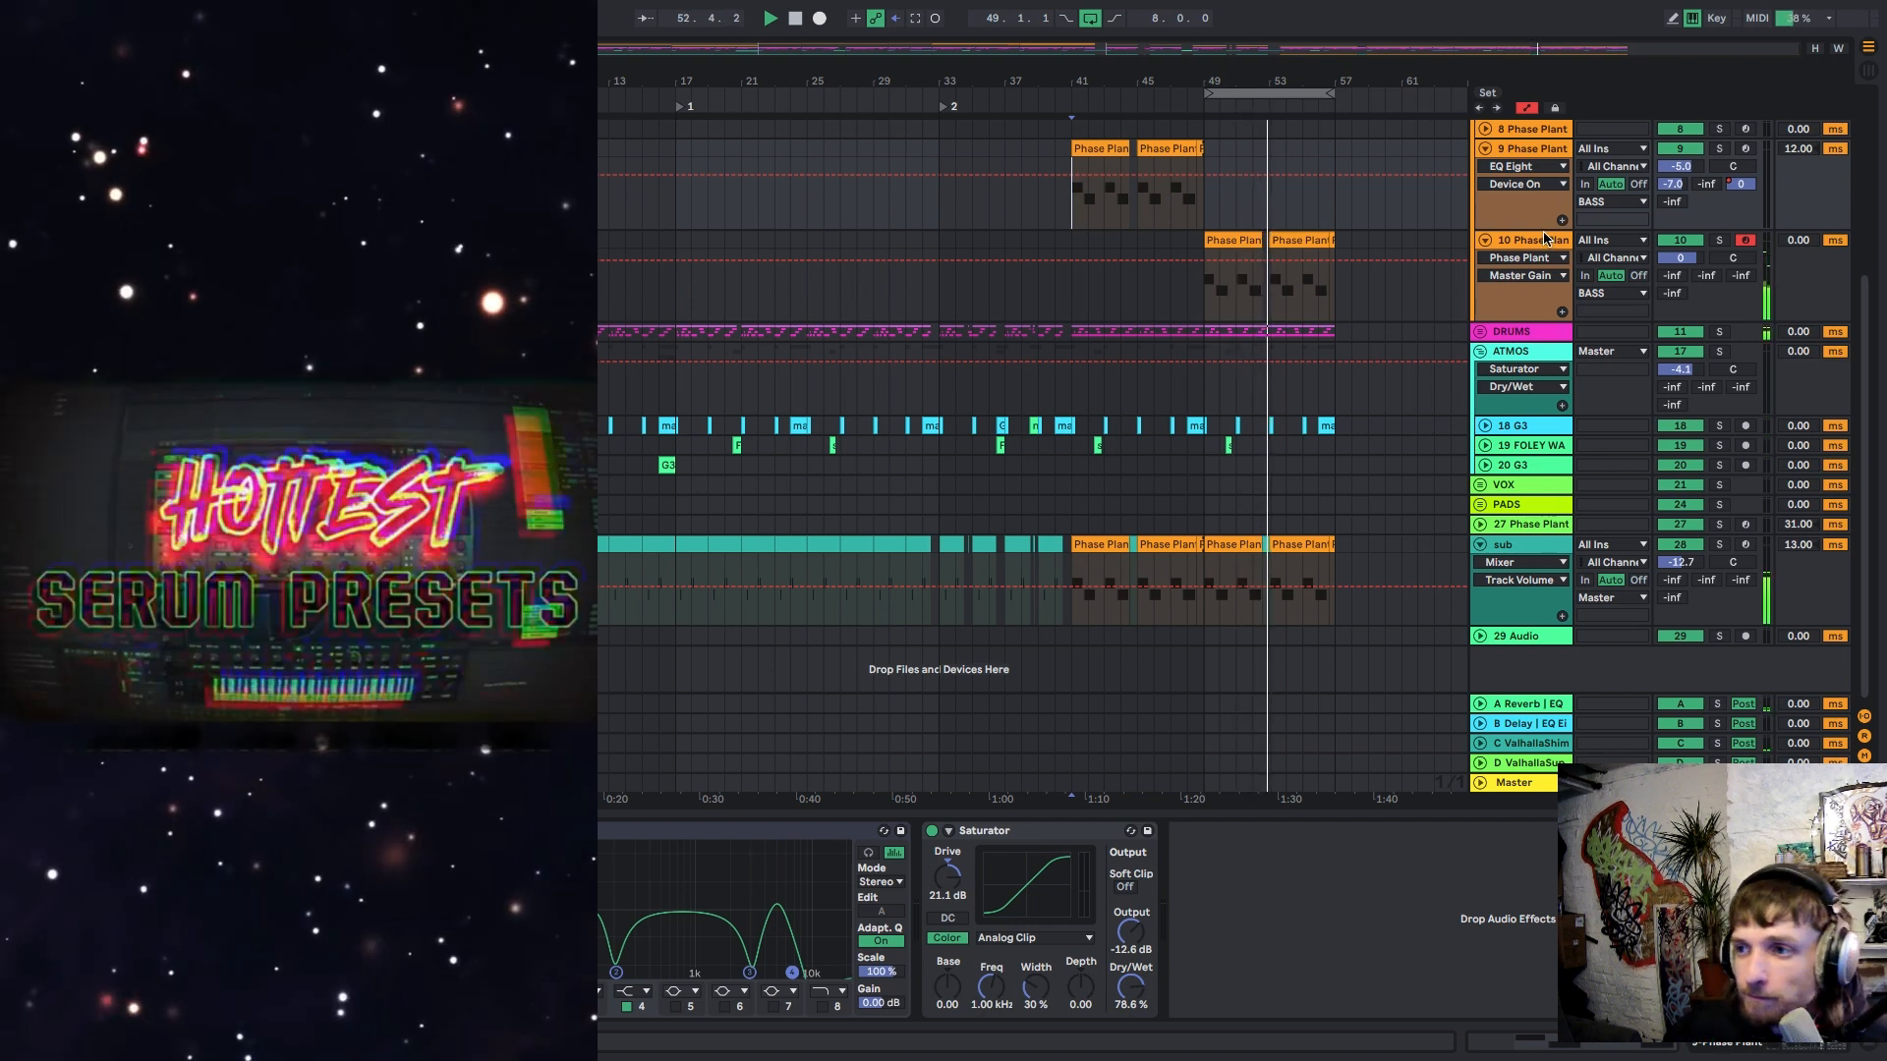
pyautogui.click(1530, 241)
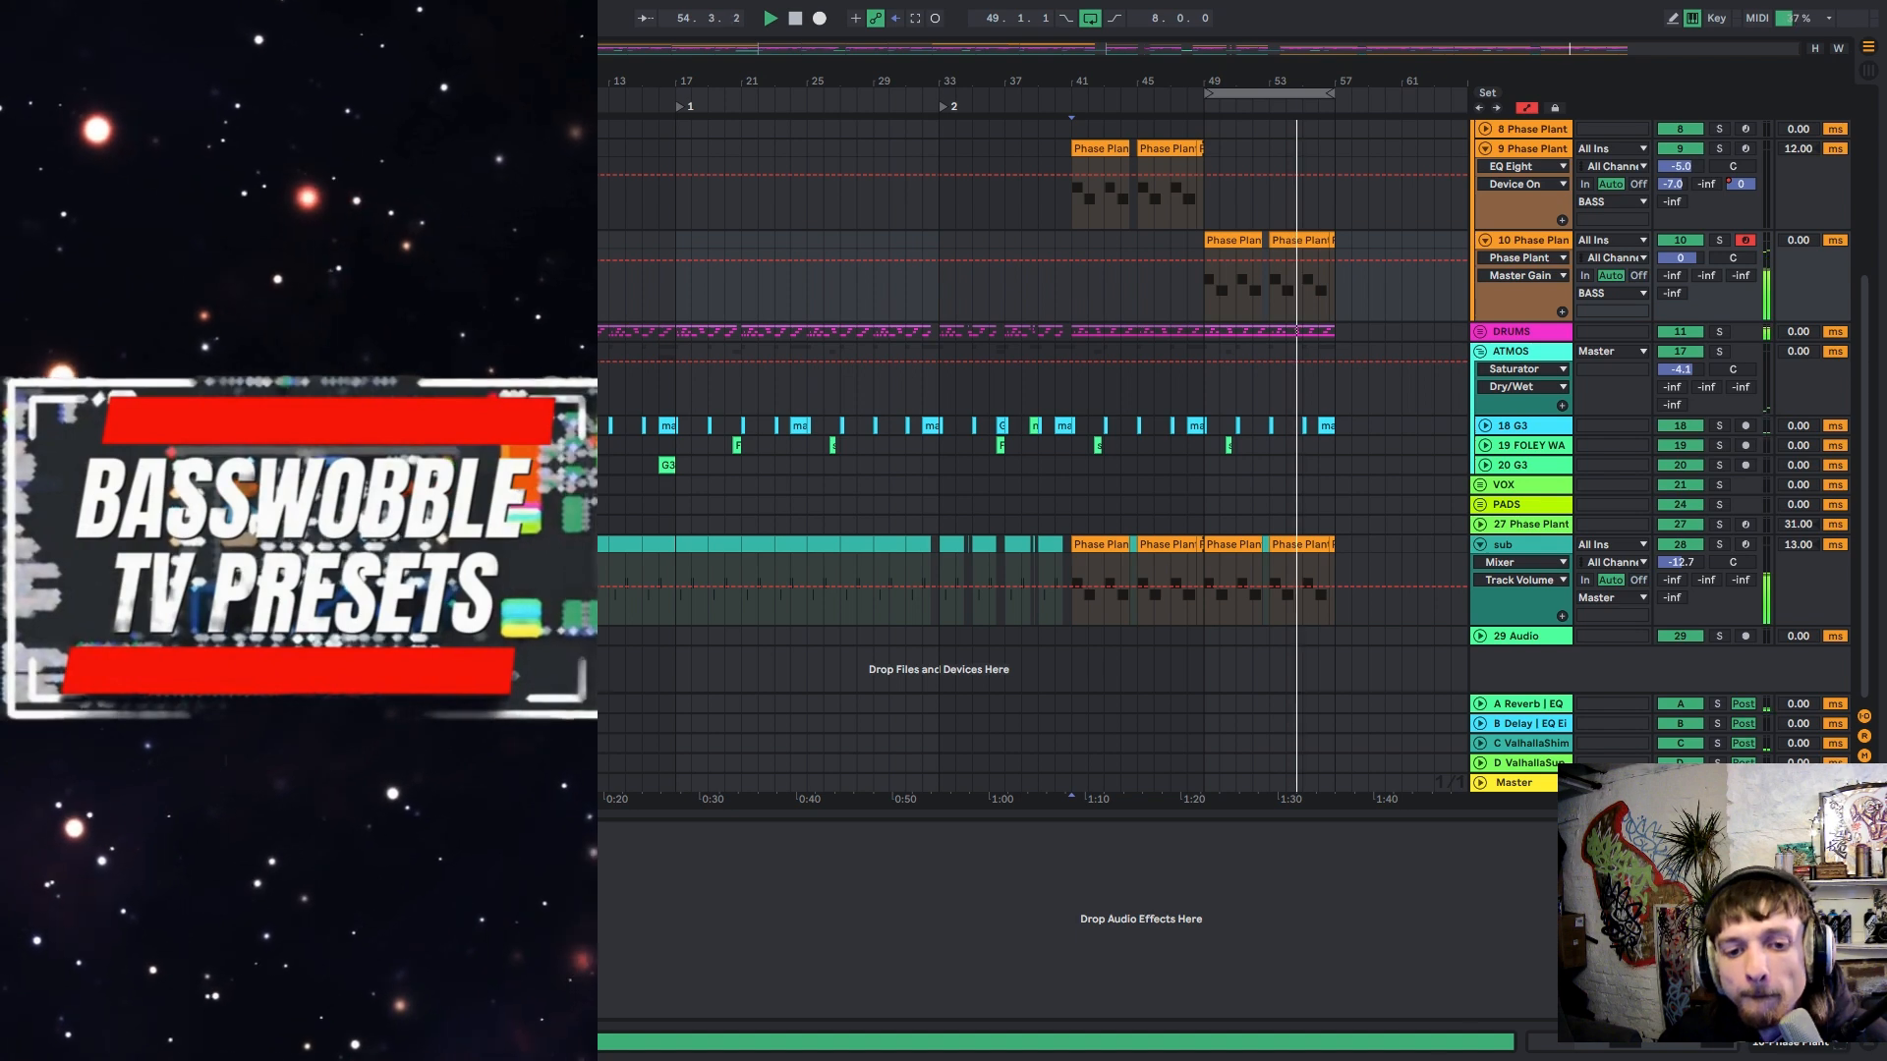
pyautogui.click(284, 831)
pyautogui.click(1332, 398)
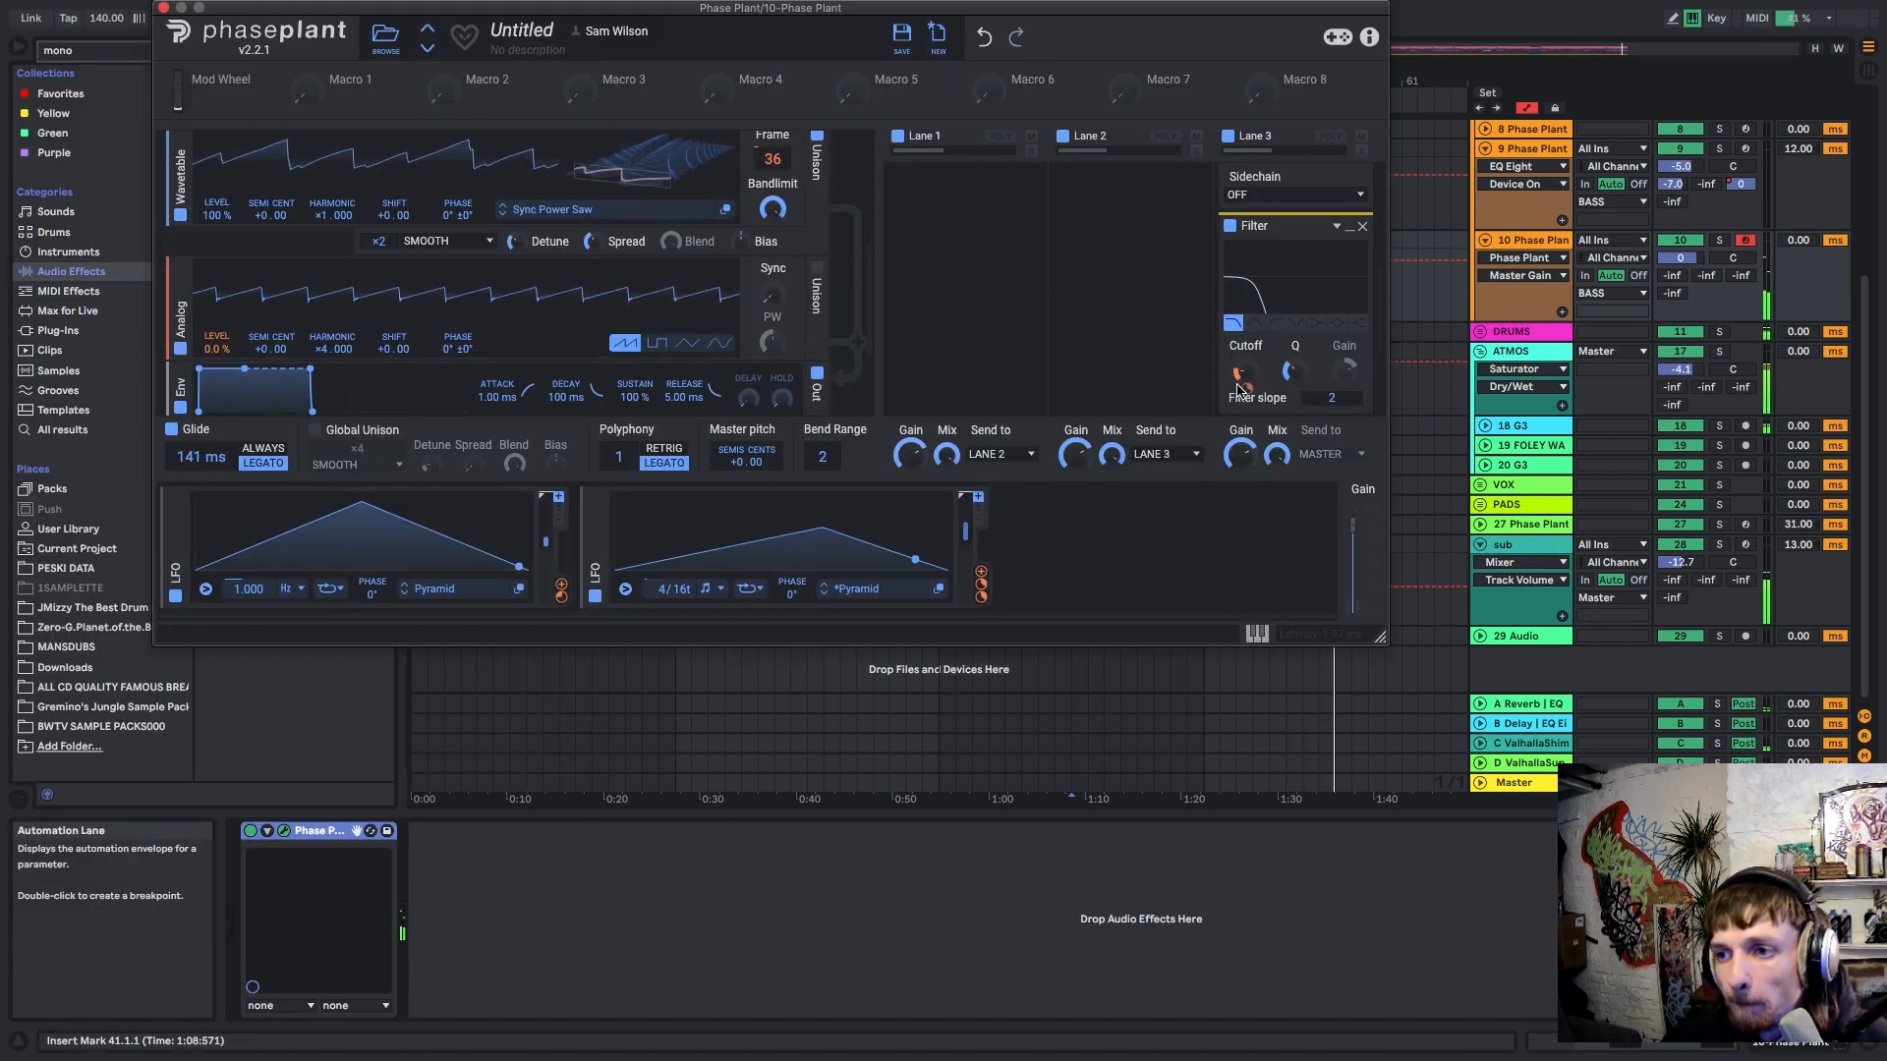
pyautogui.moveTo(1244, 375); pyautogui.dragTo(1249, 398)
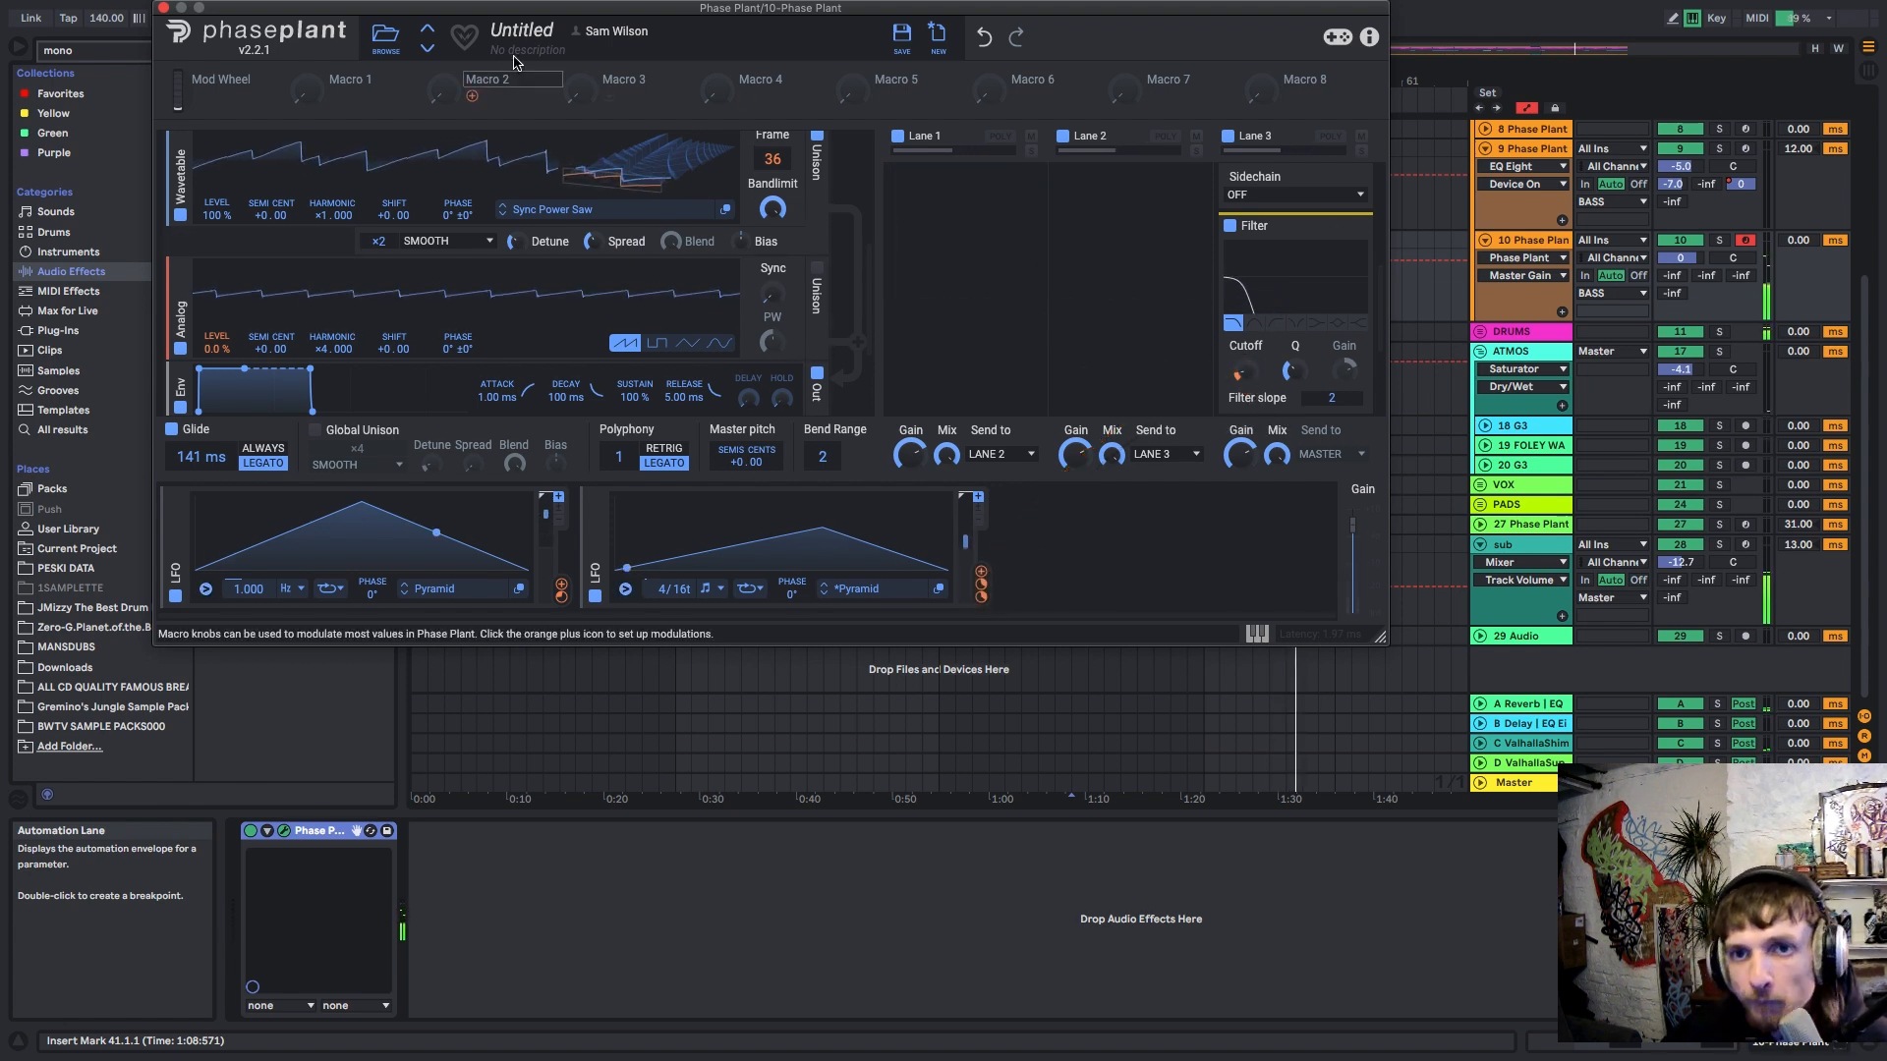
# Step: Save the patch as "sub saw reece wob" in the PHA APR preset folder and close the Phase Plant window
pyautogui.click(900, 36)
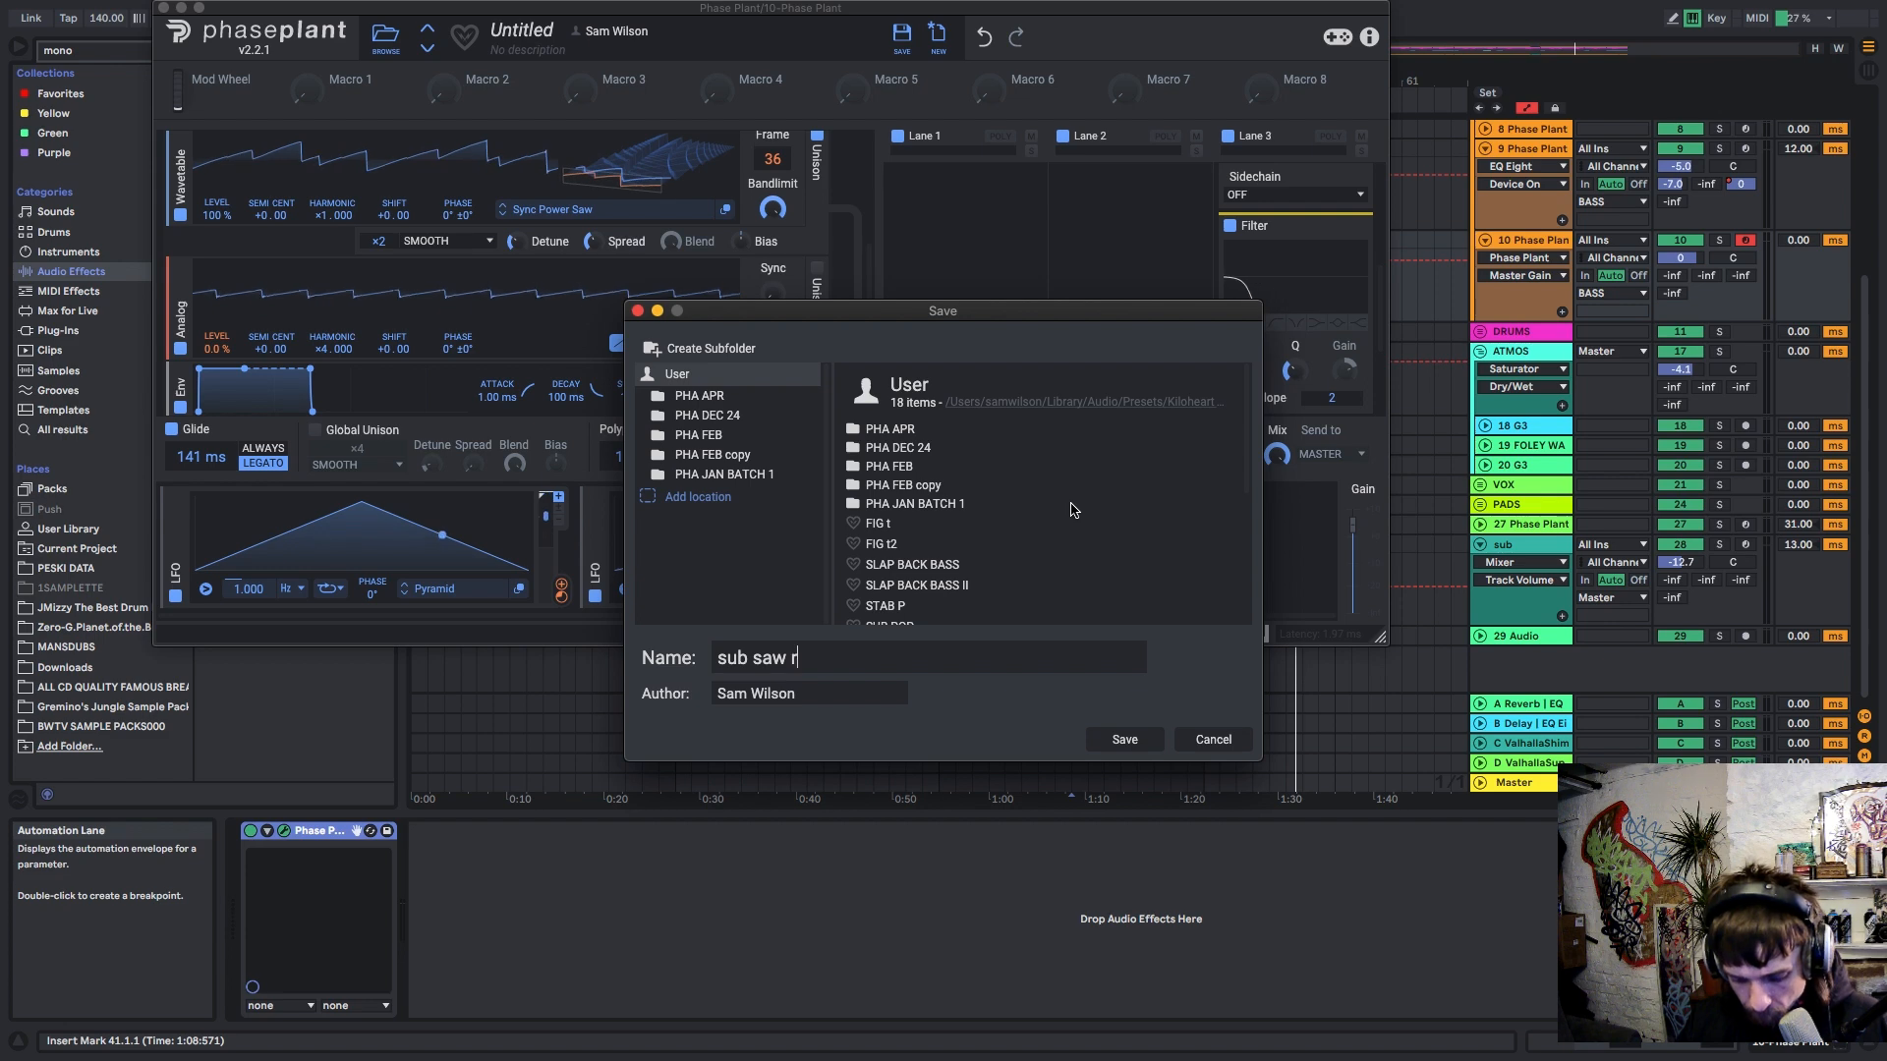
pyautogui.write('sub saw reece wob')
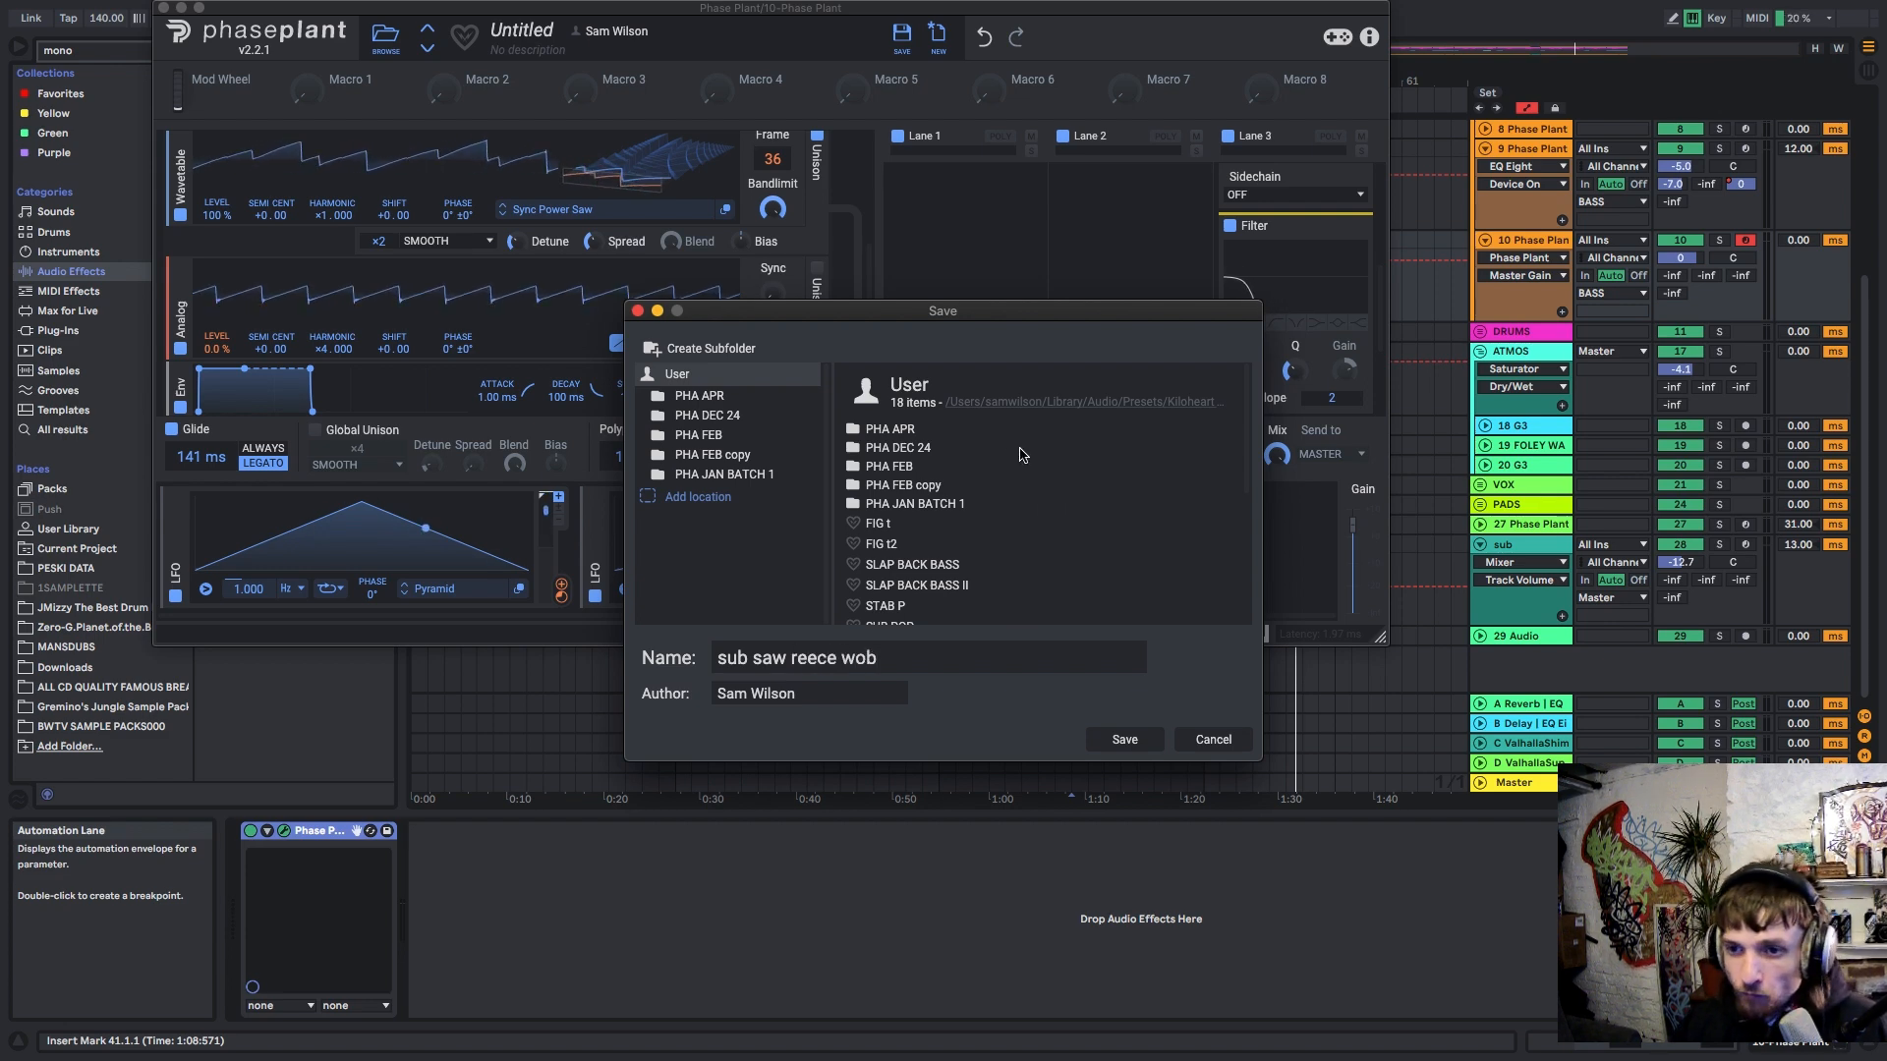
pyautogui.doubleClick(934, 432)
pyautogui.click(1125, 739)
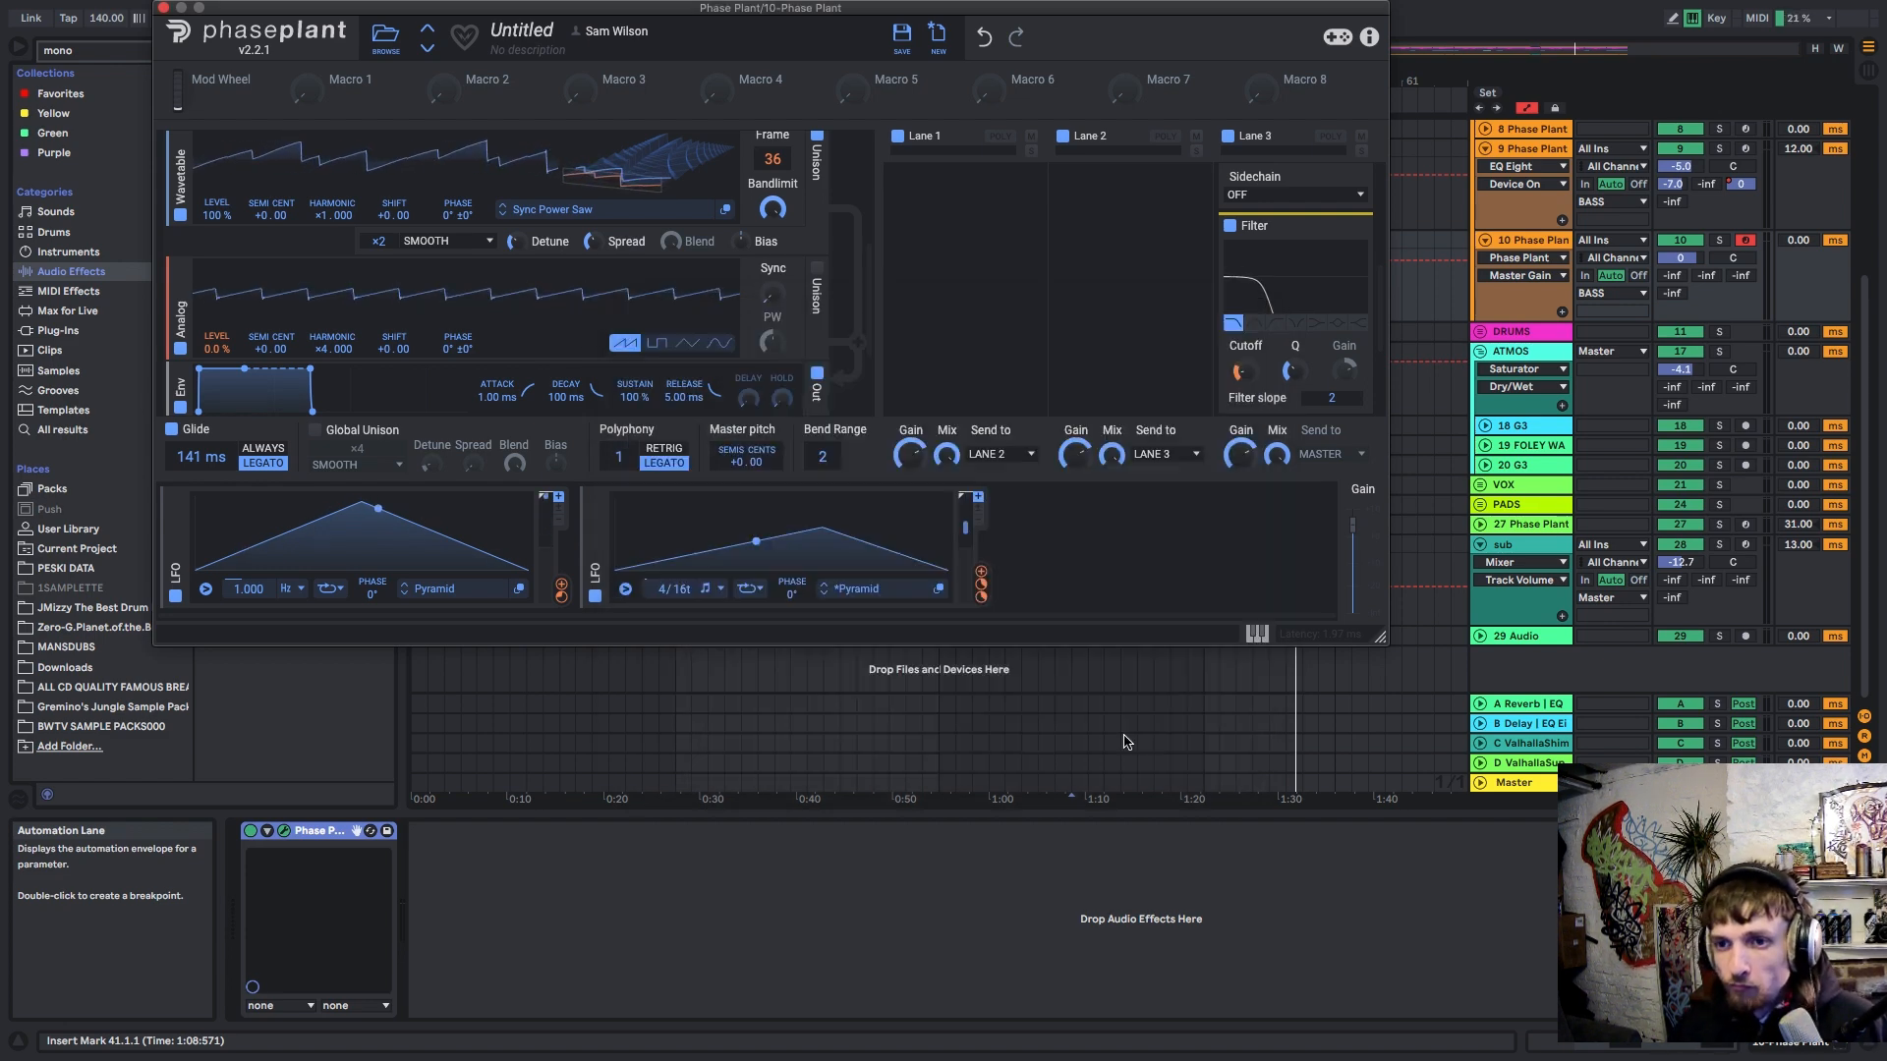
pyautogui.click(163, 8)
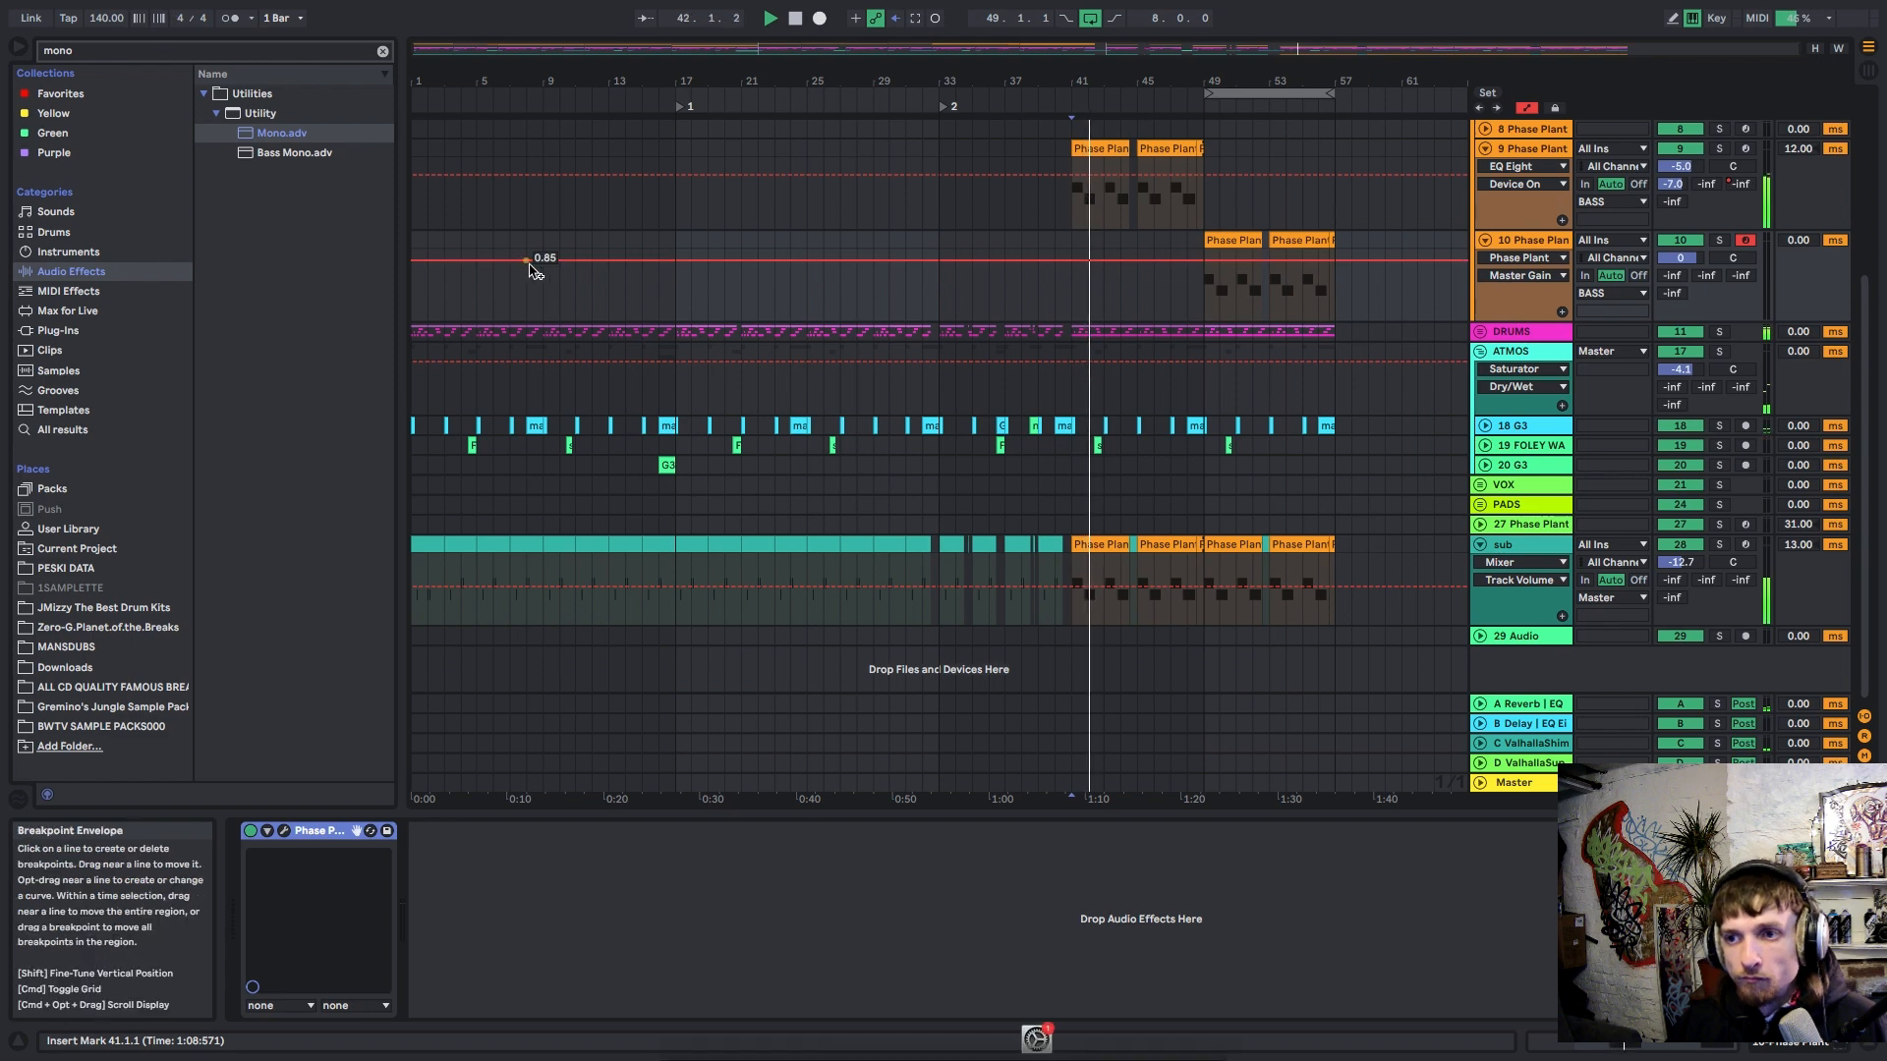
# Step: Examine the mid and side curves of the EQ Eight at the start of the DRUMS group's effect chain
pyautogui.click(1532, 335)
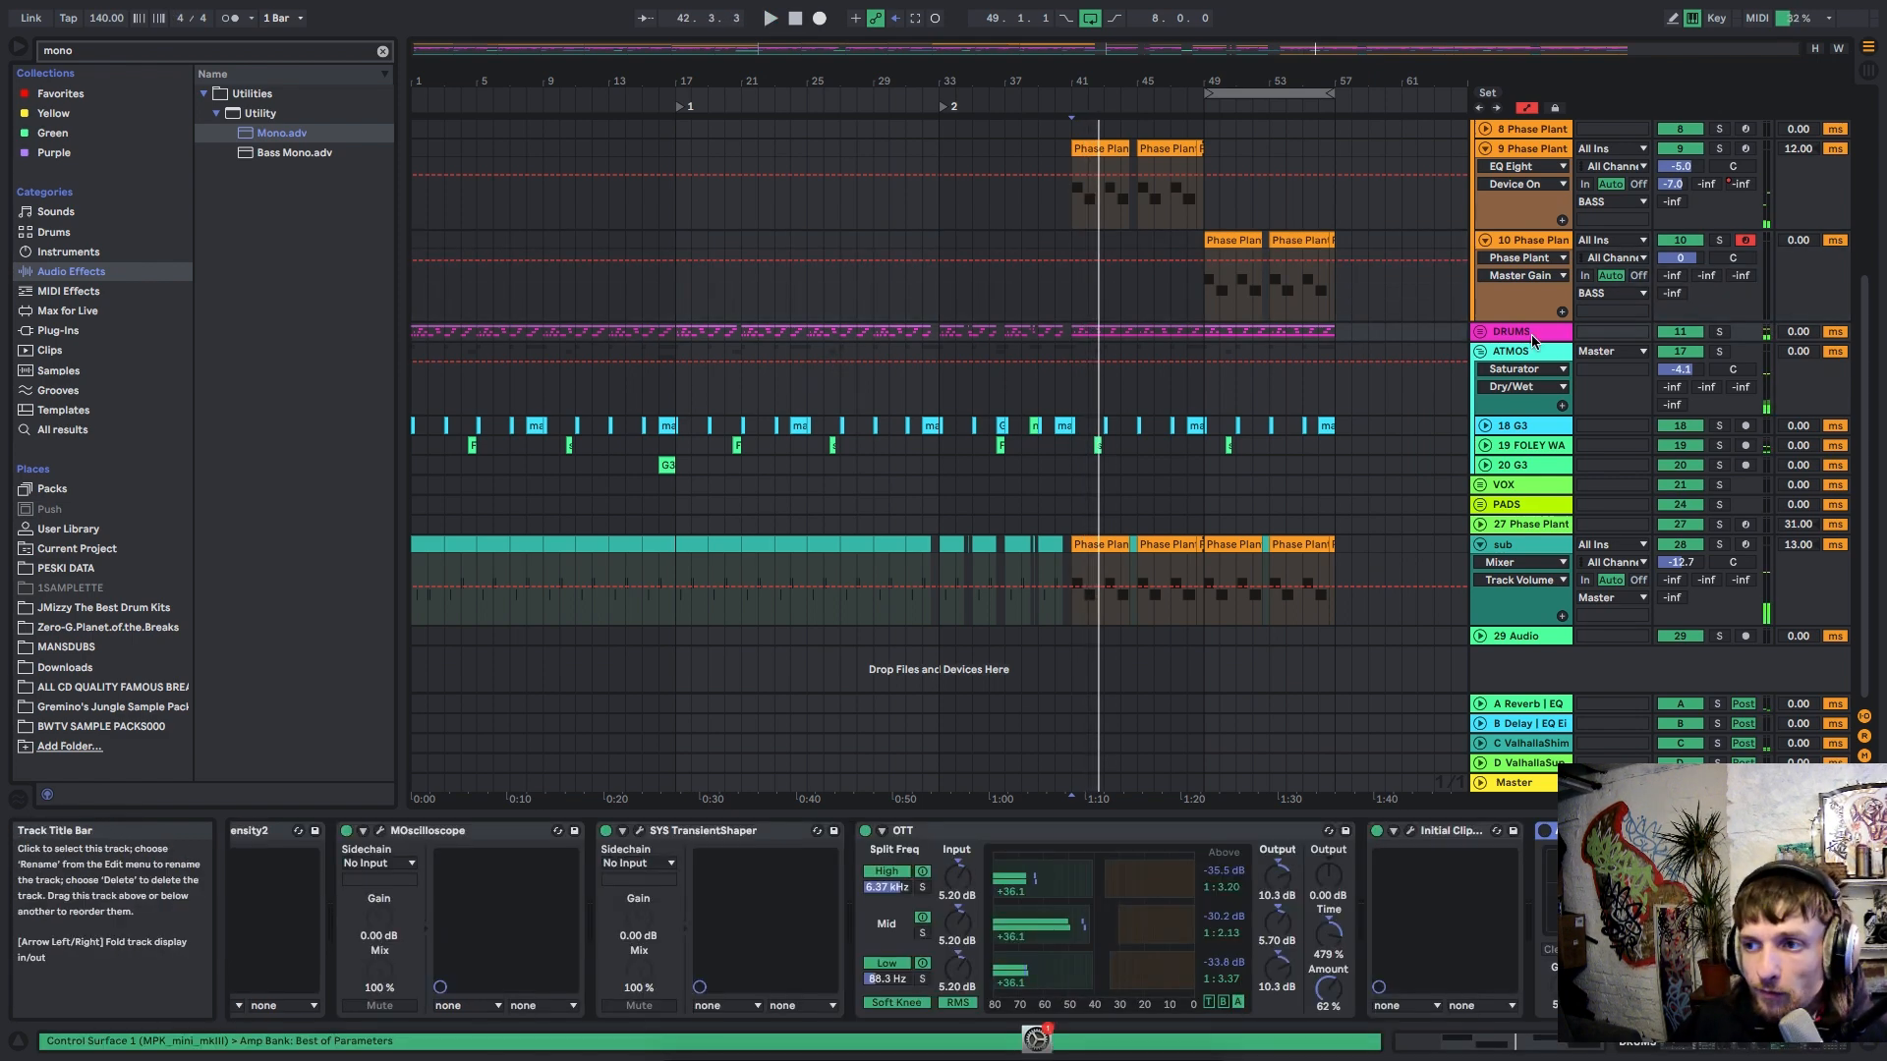
pyautogui.moveTo(1740, 1044); pyautogui.dragTo(1652, 1044)
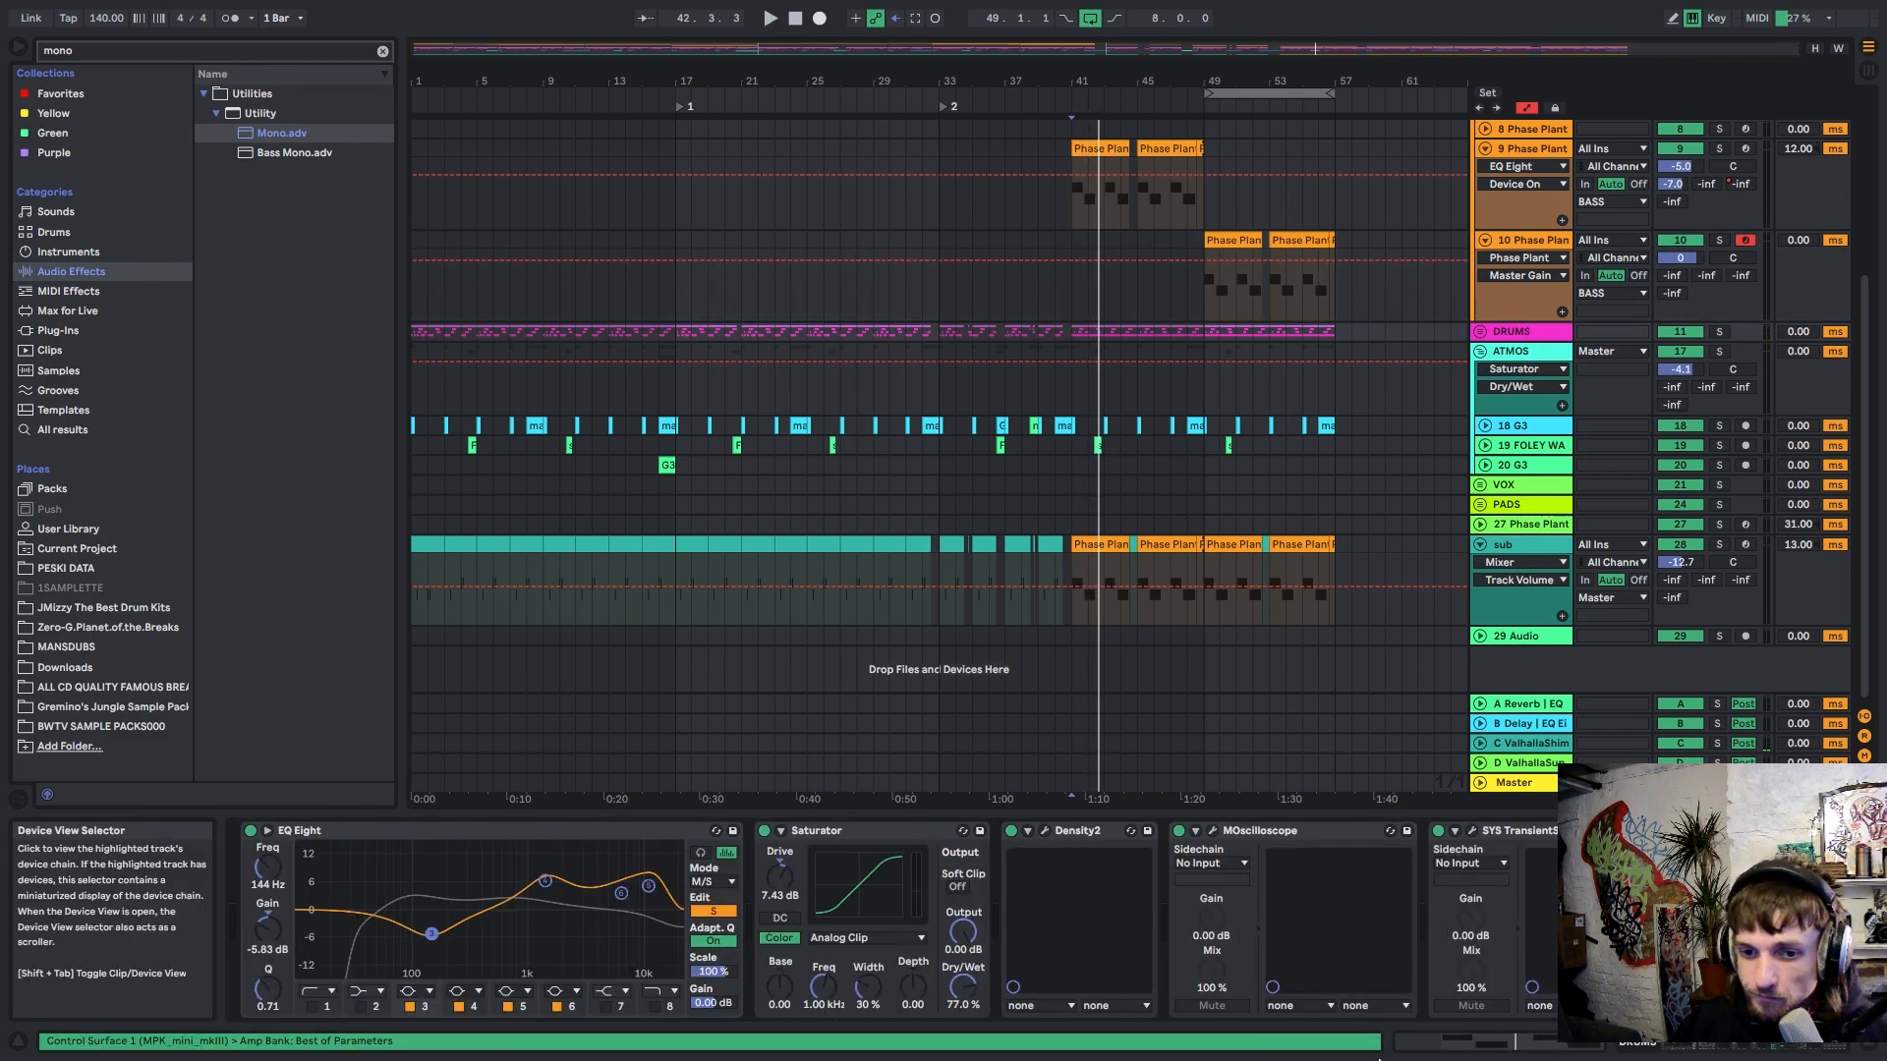
pyautogui.click(712, 913)
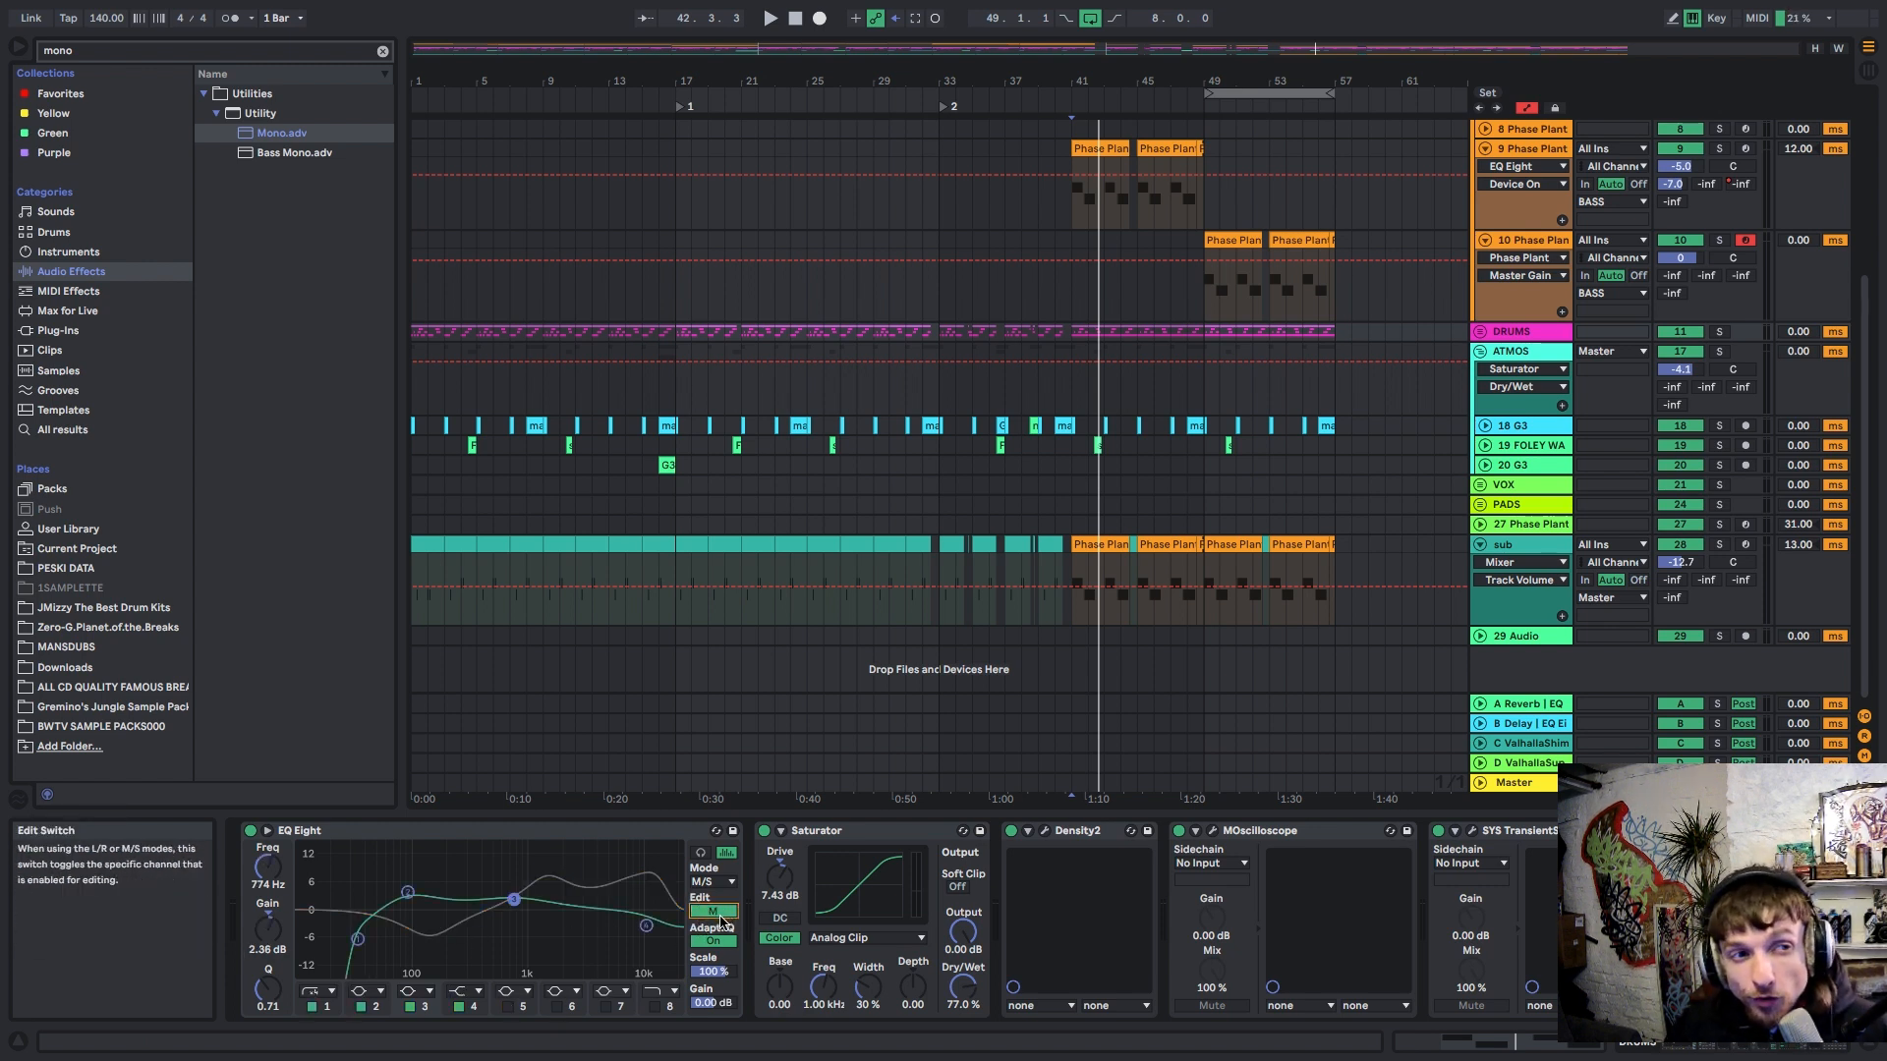
pyautogui.click(720, 922)
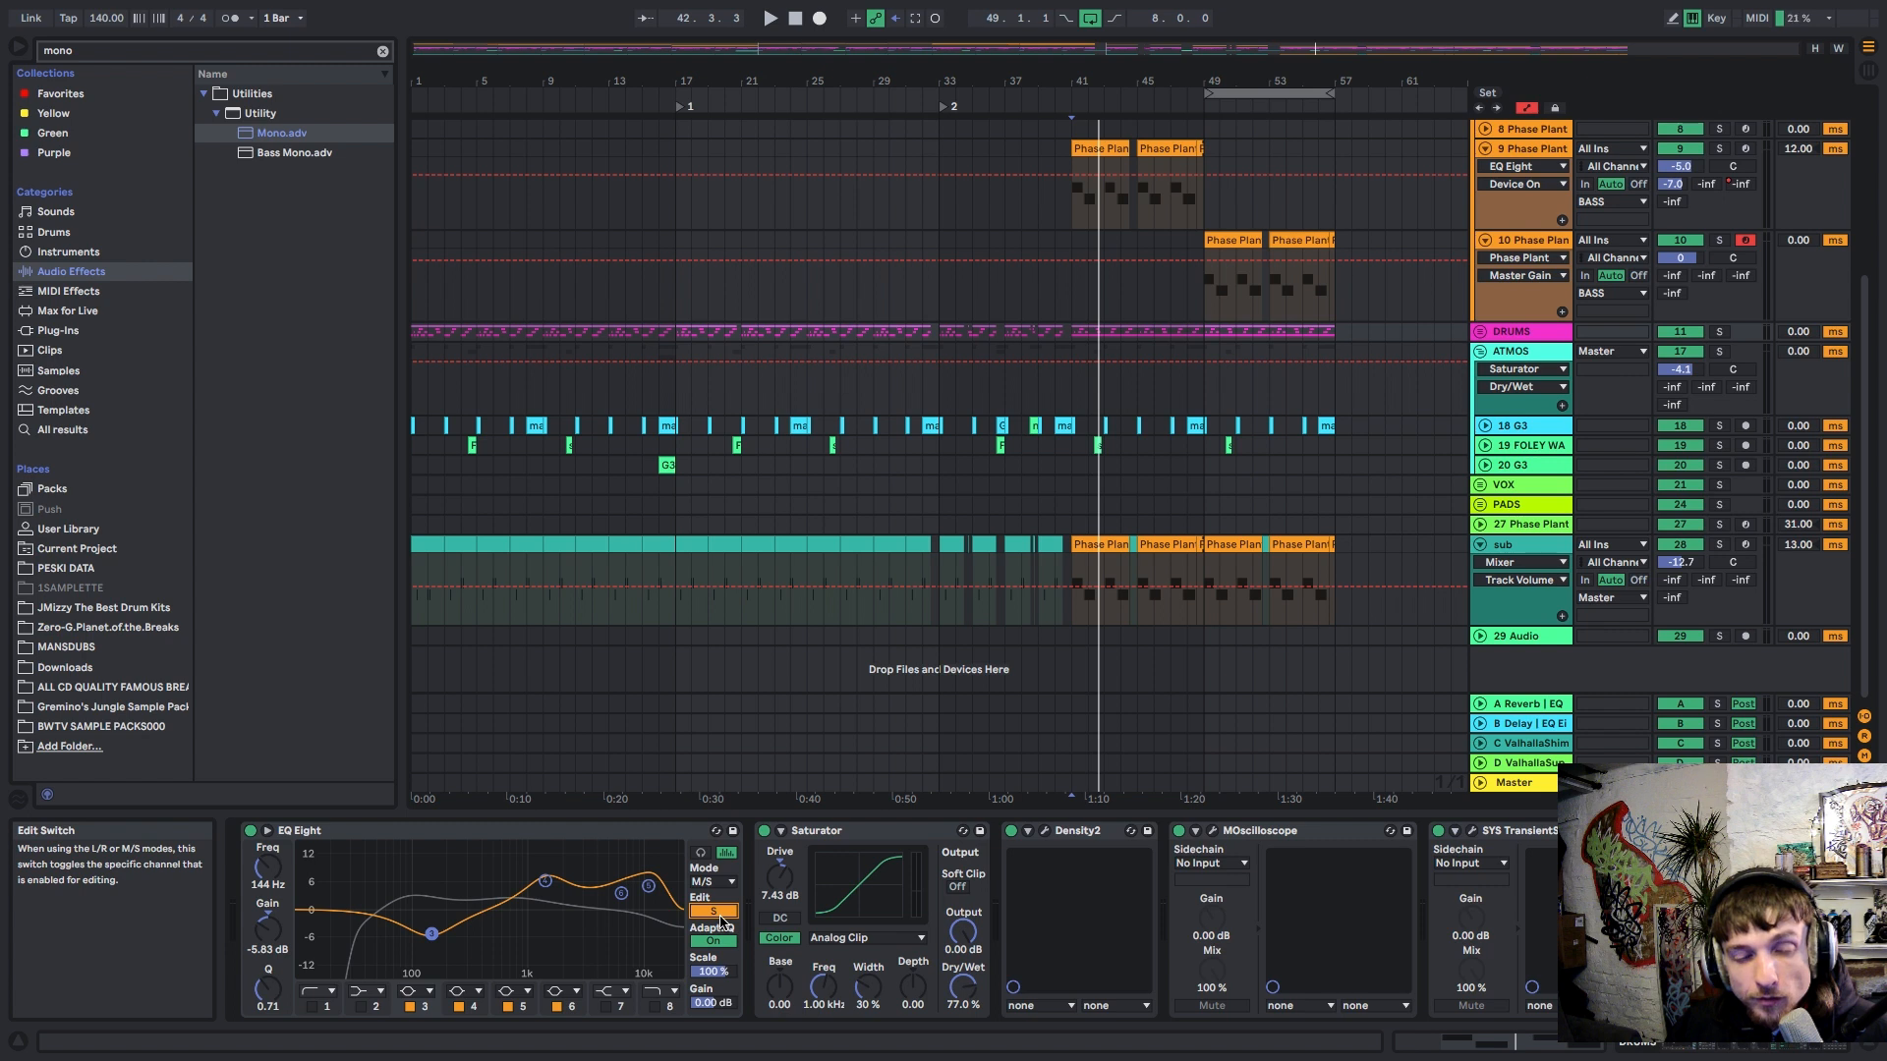
pyautogui.click(720, 922)
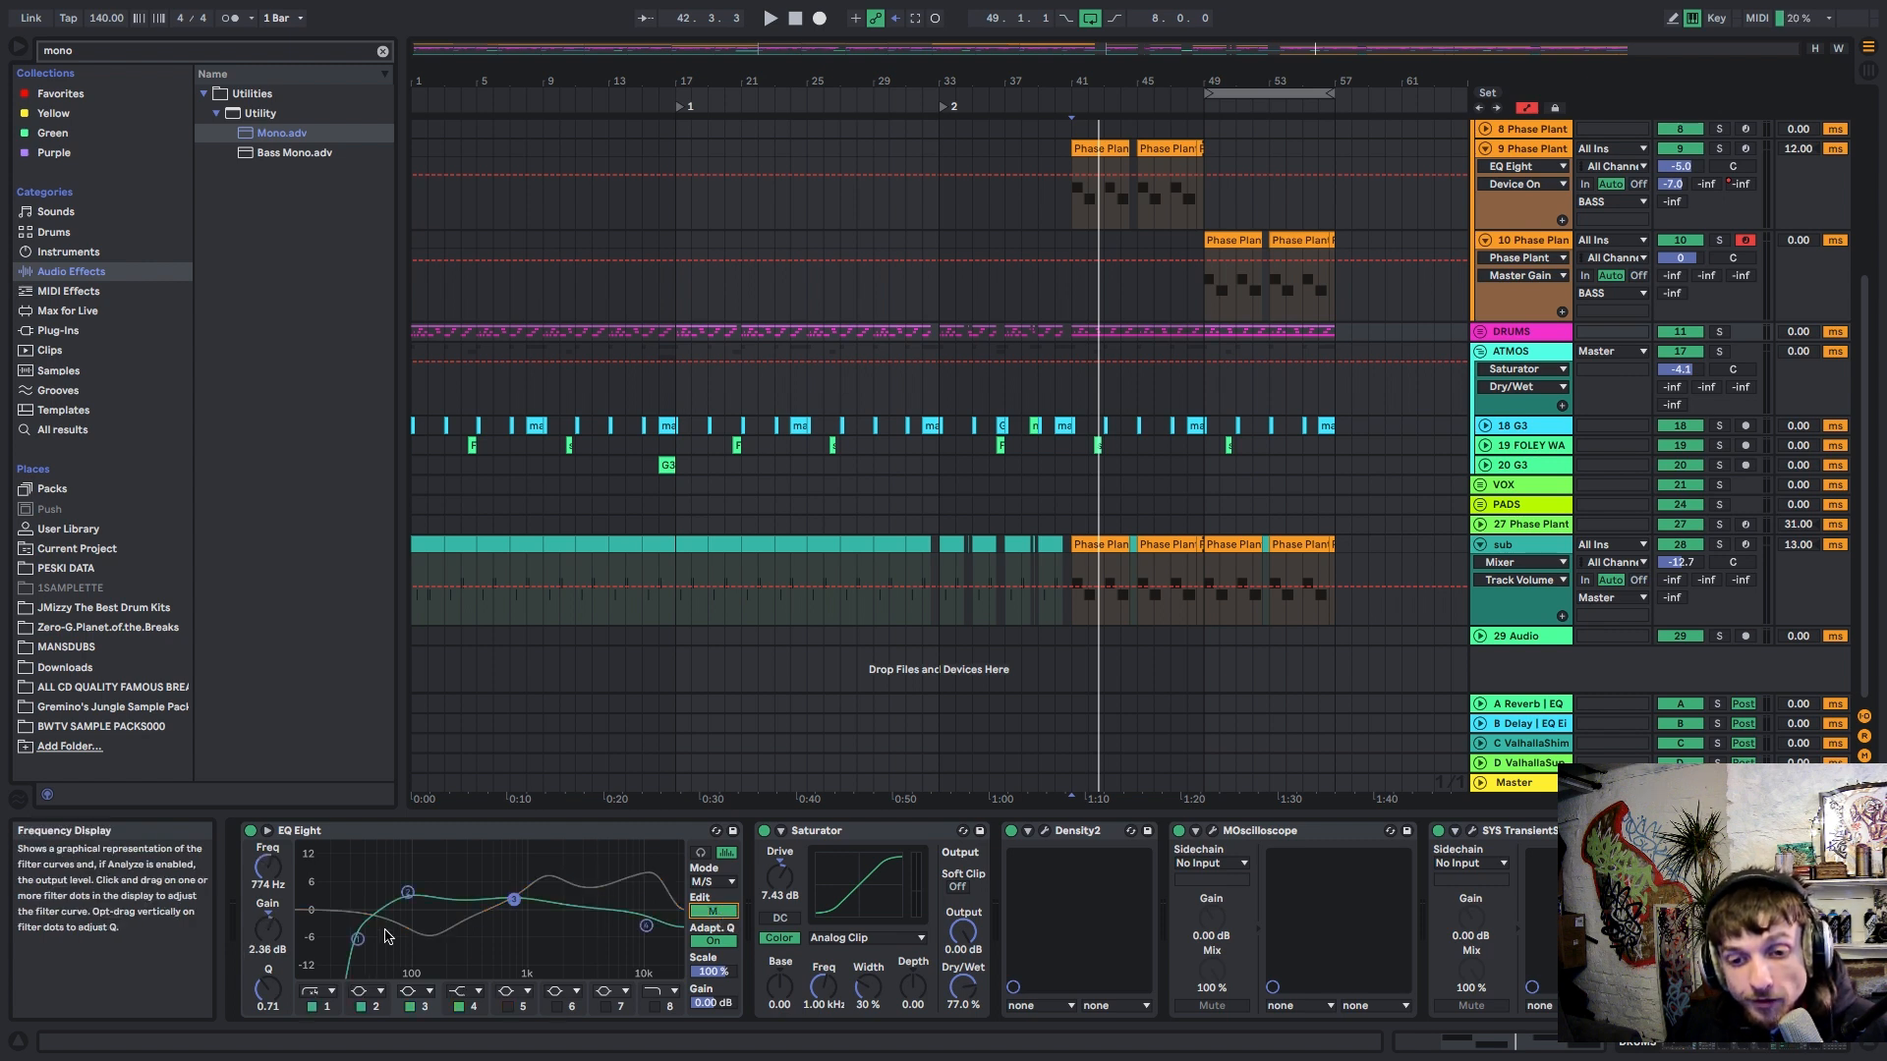
pyautogui.click(714, 911)
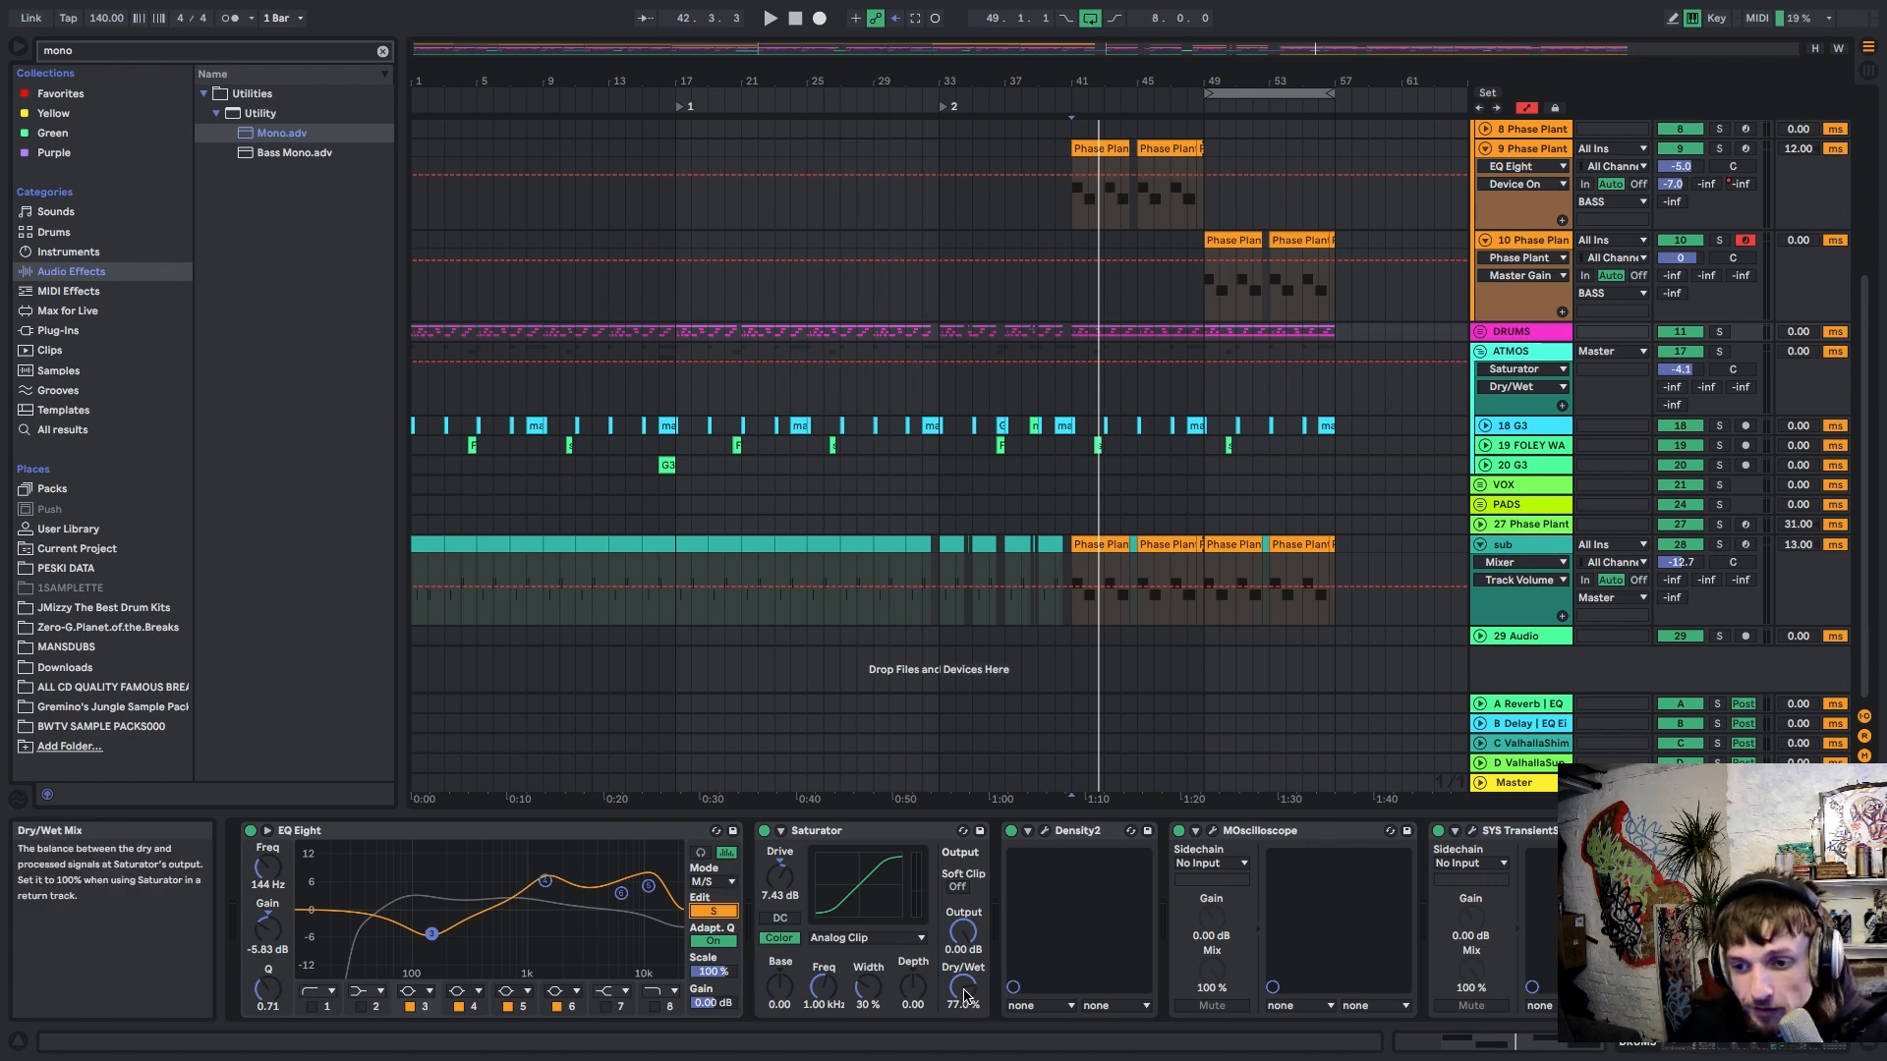
# Step: Examine the Density2 and SYS TransientShaper settings on the DRUMS group, playing the track briefly
pyautogui.click(1043, 834)
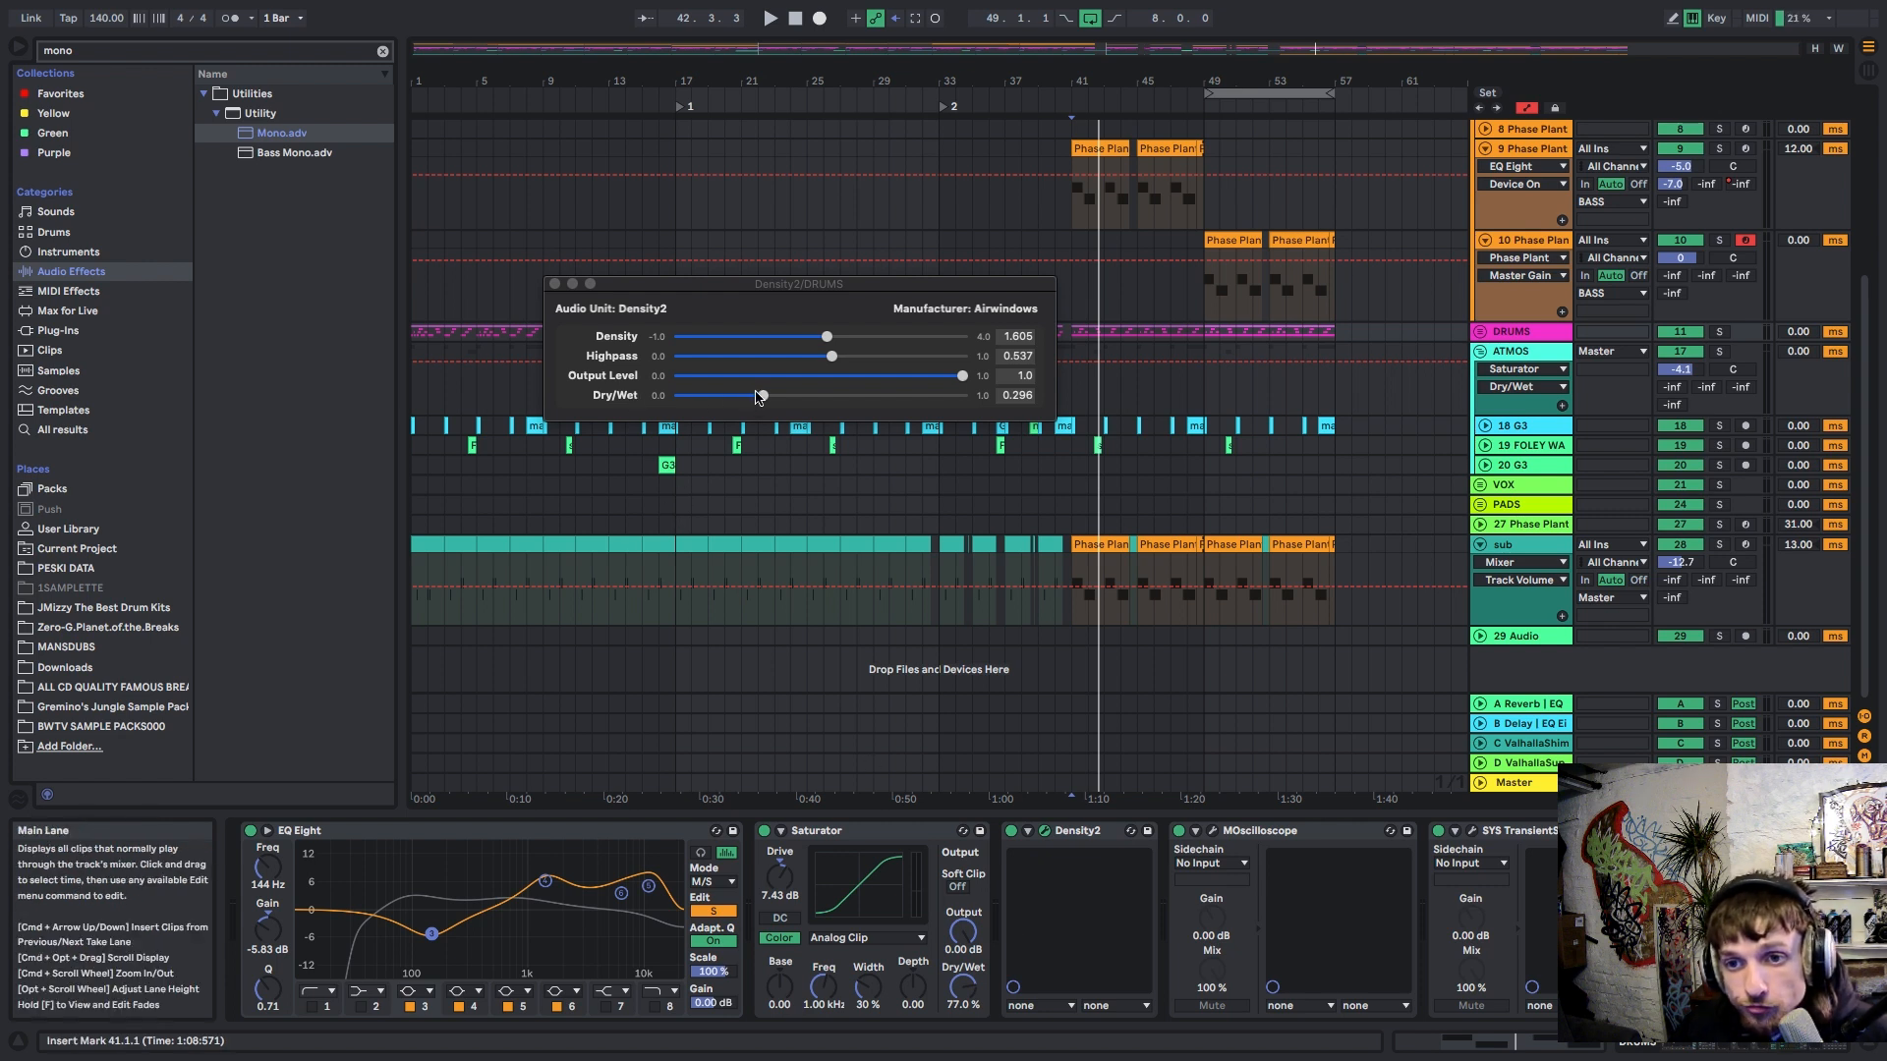
pyautogui.click(554, 284)
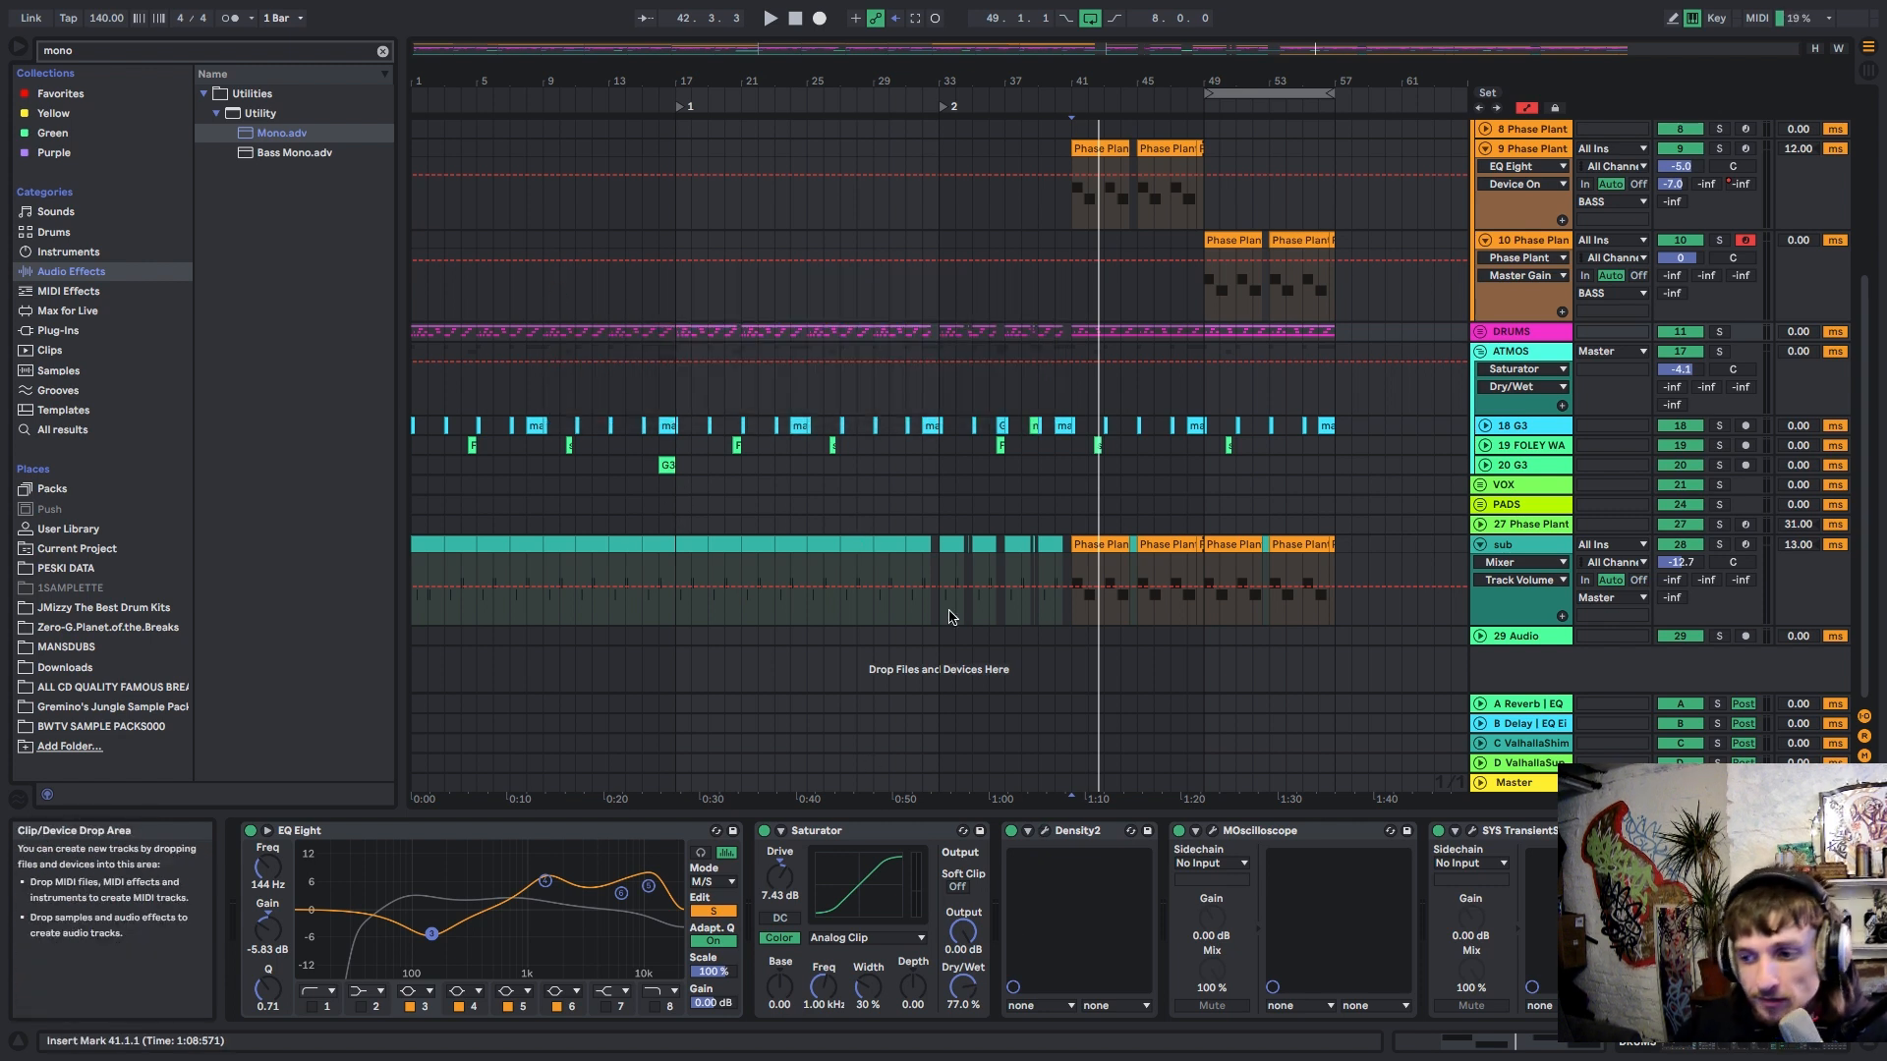
pyautogui.moveTo(1744, 1049); pyautogui.dragTo(1759, 1051)
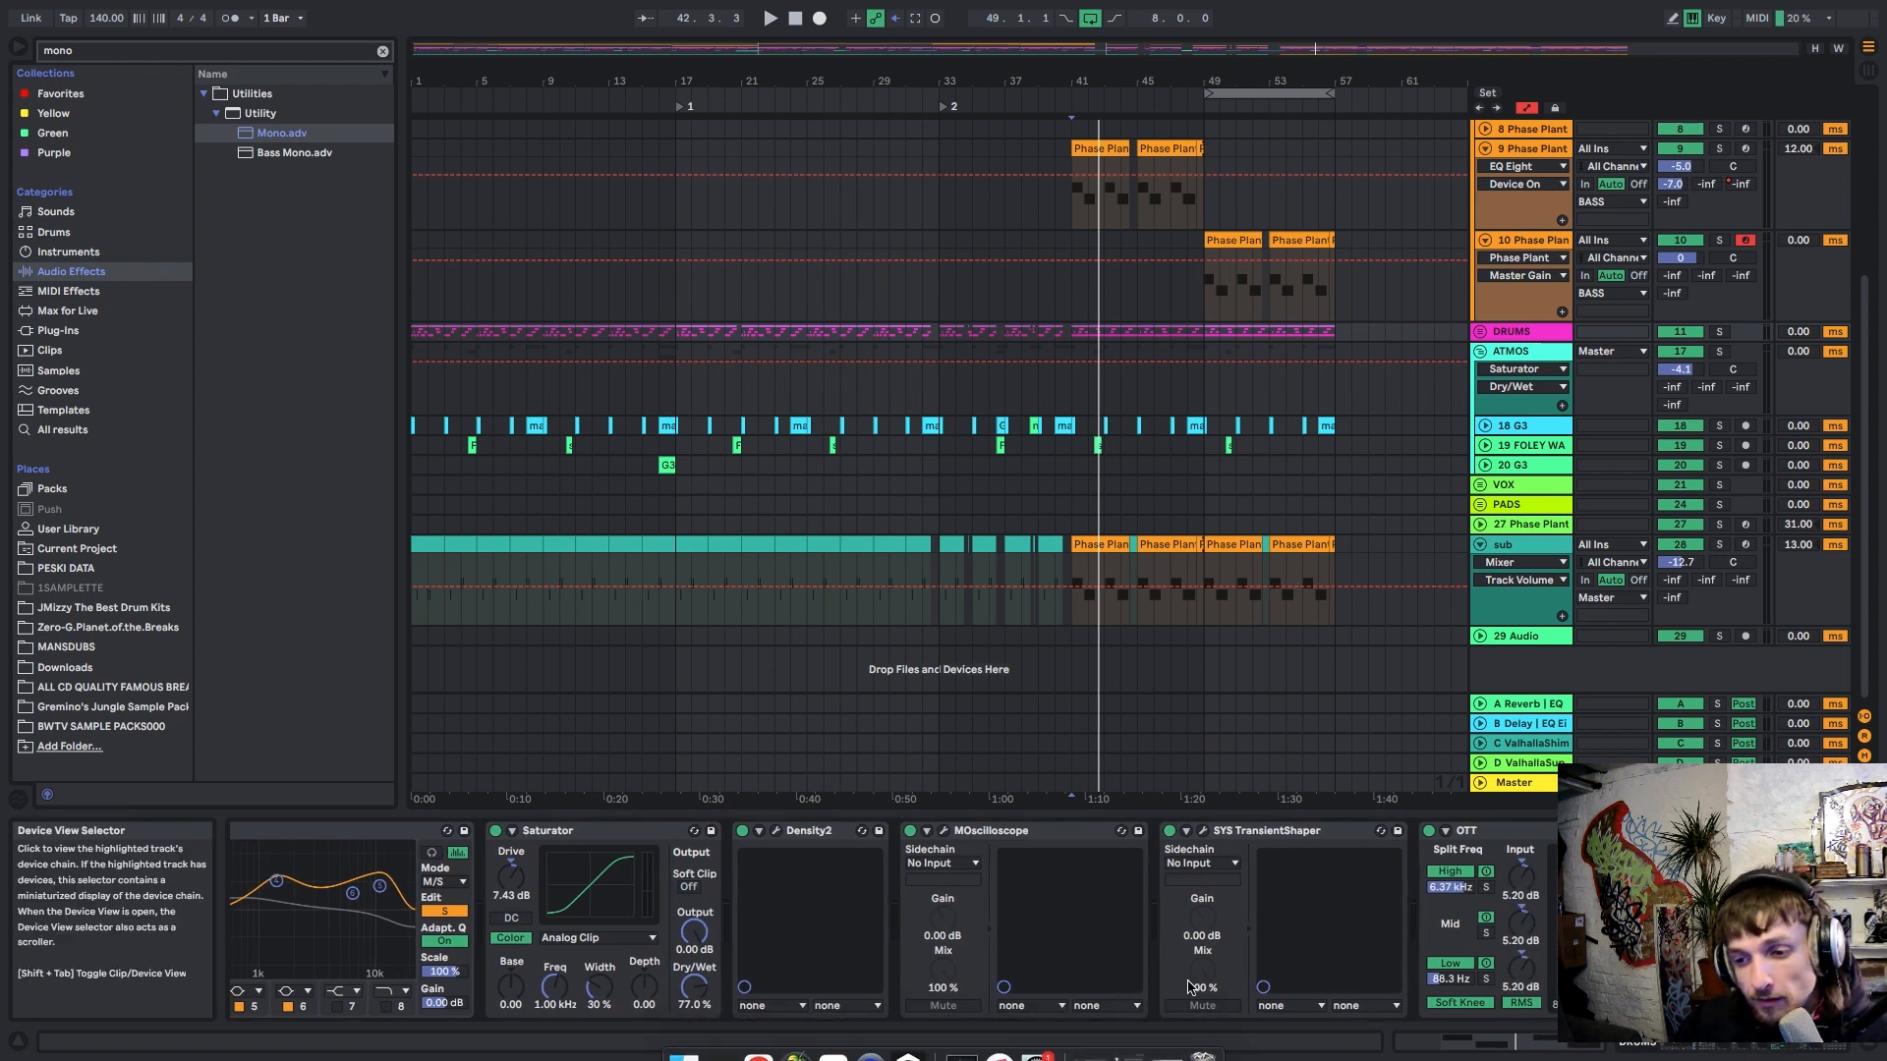
pyautogui.click(1223, 834)
pyautogui.click(1715, 1043)
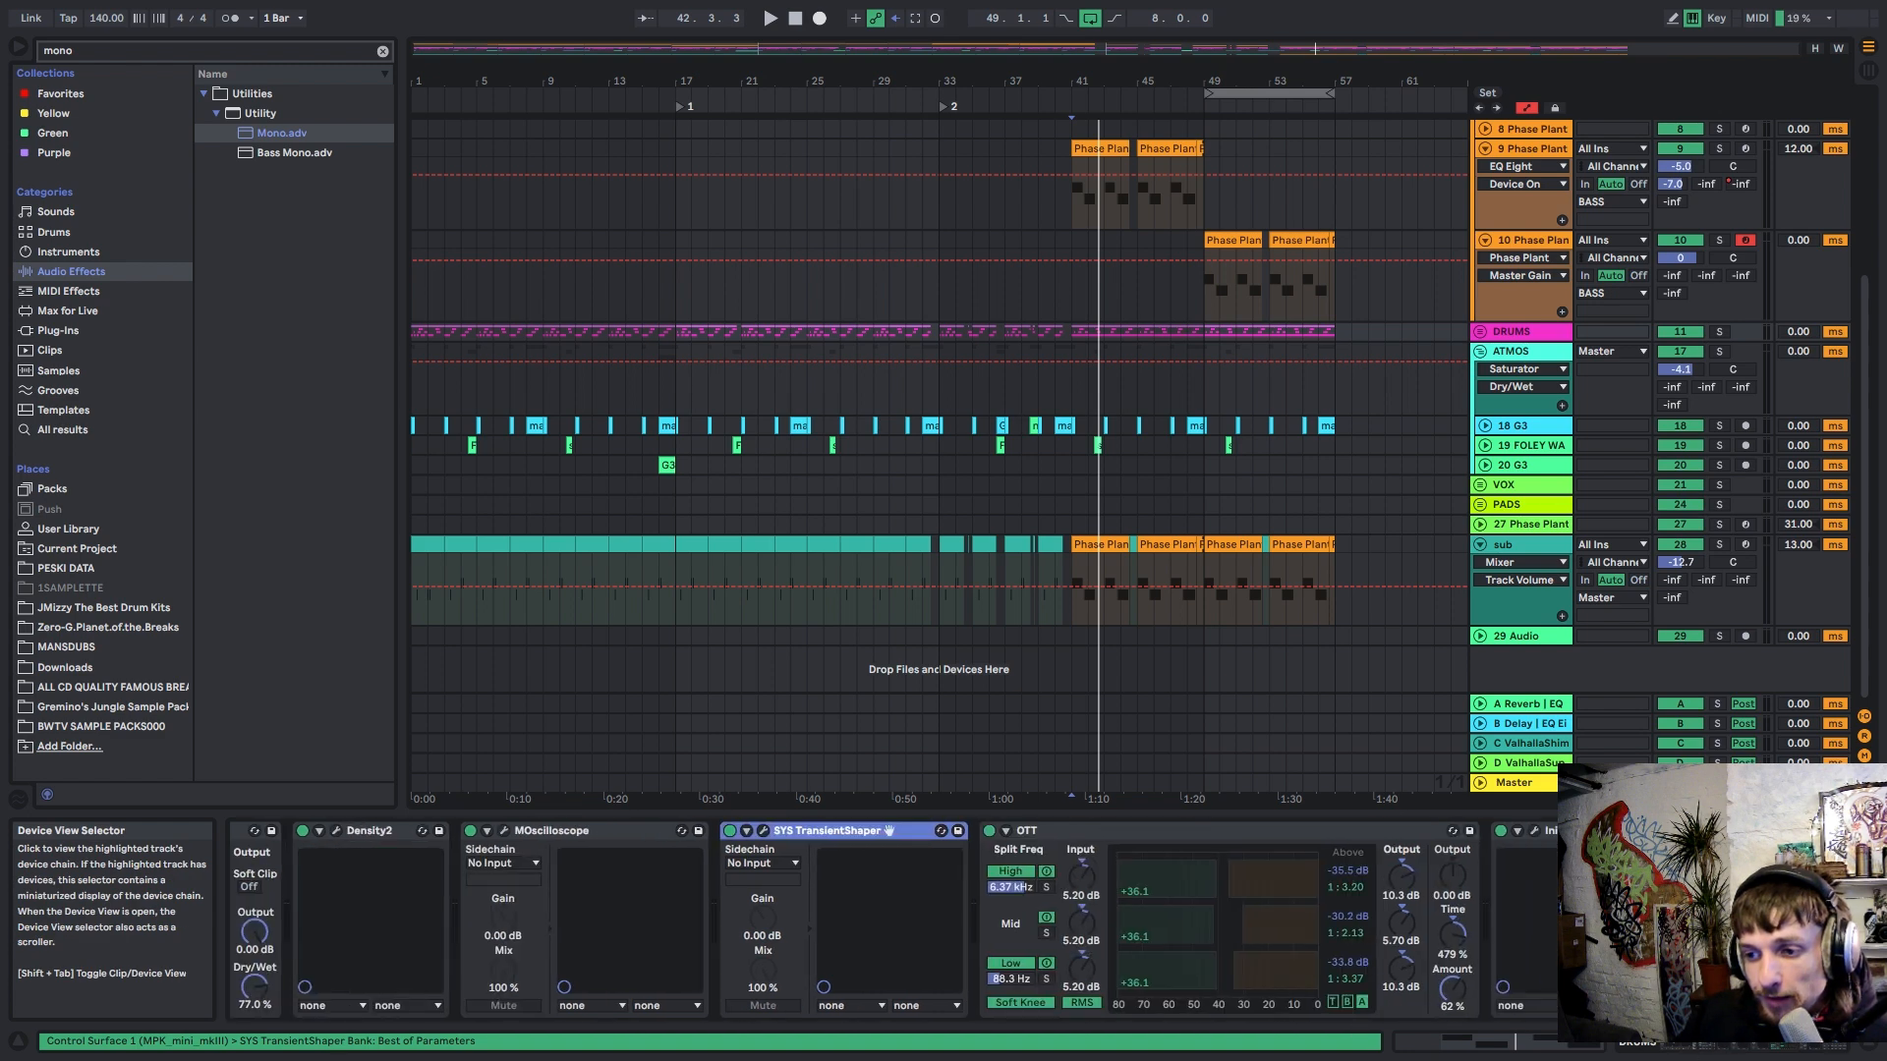
pyautogui.click(764, 832)
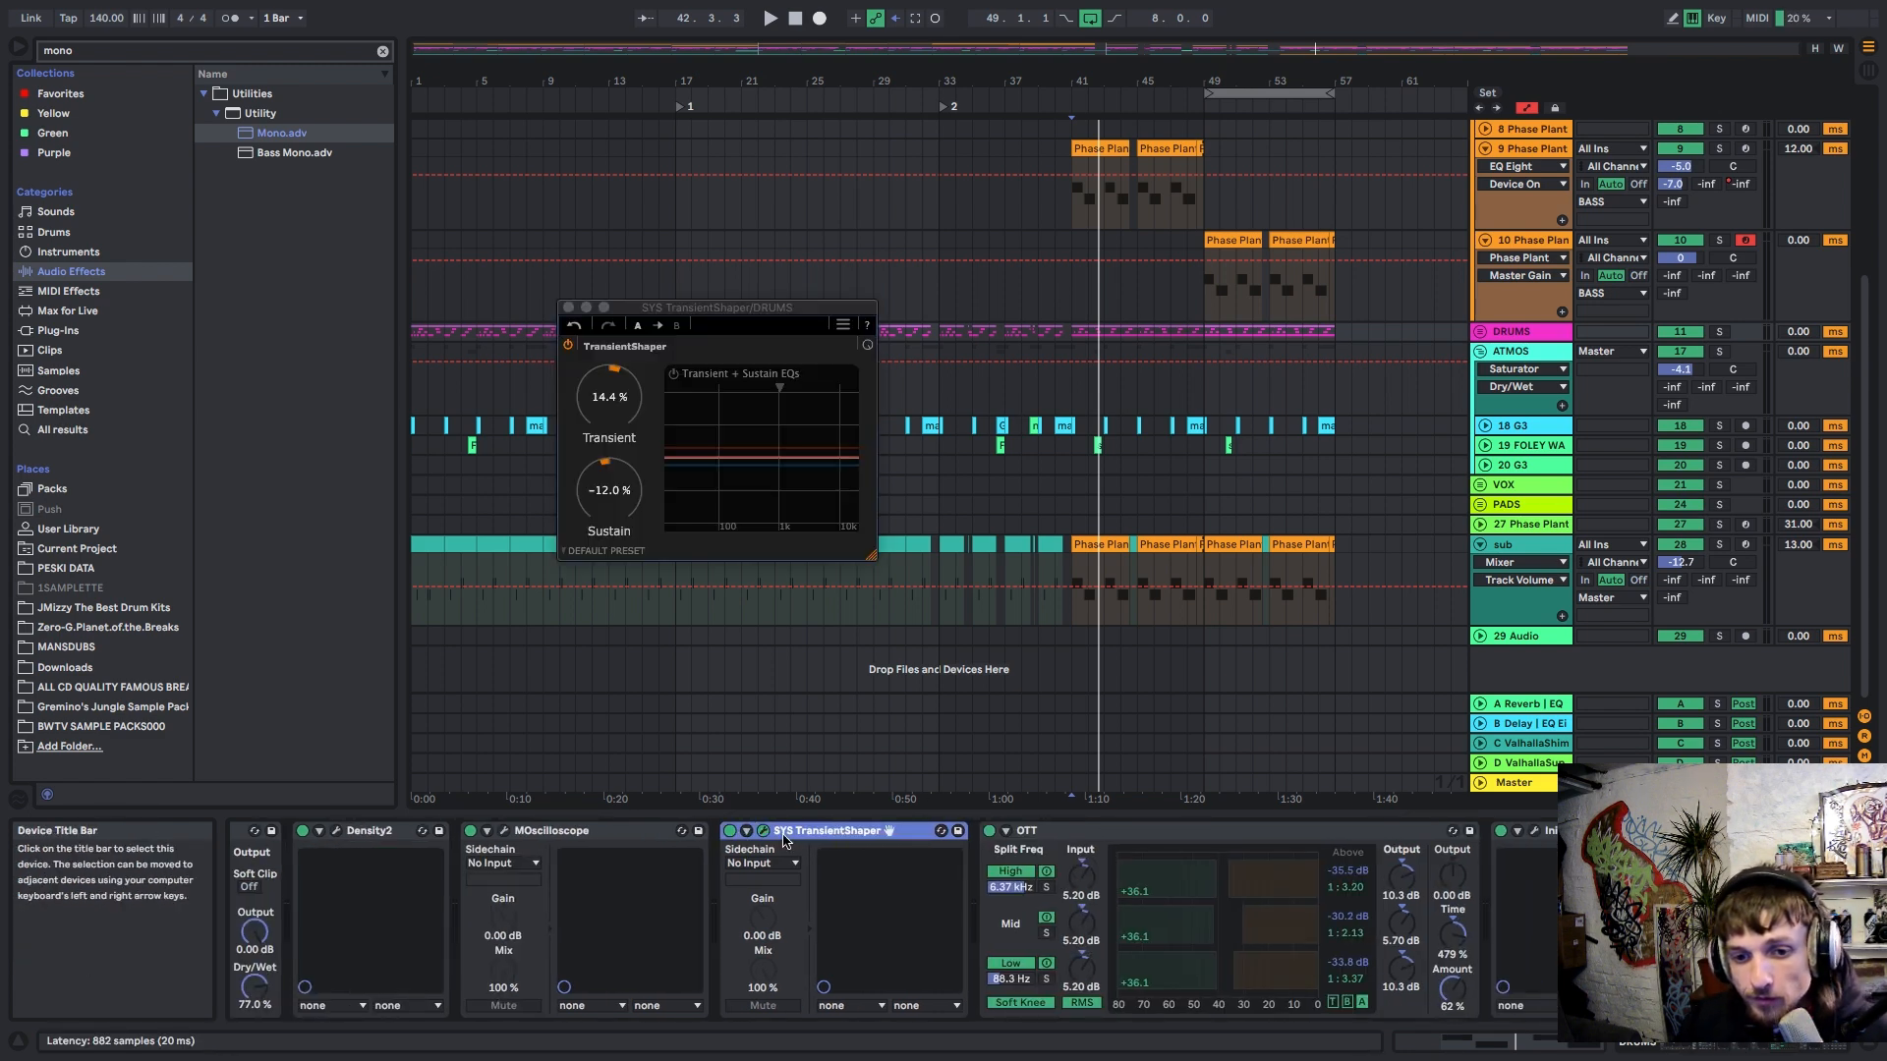
pyautogui.press('space')
pyautogui.press('space')
pyautogui.click(568, 308)
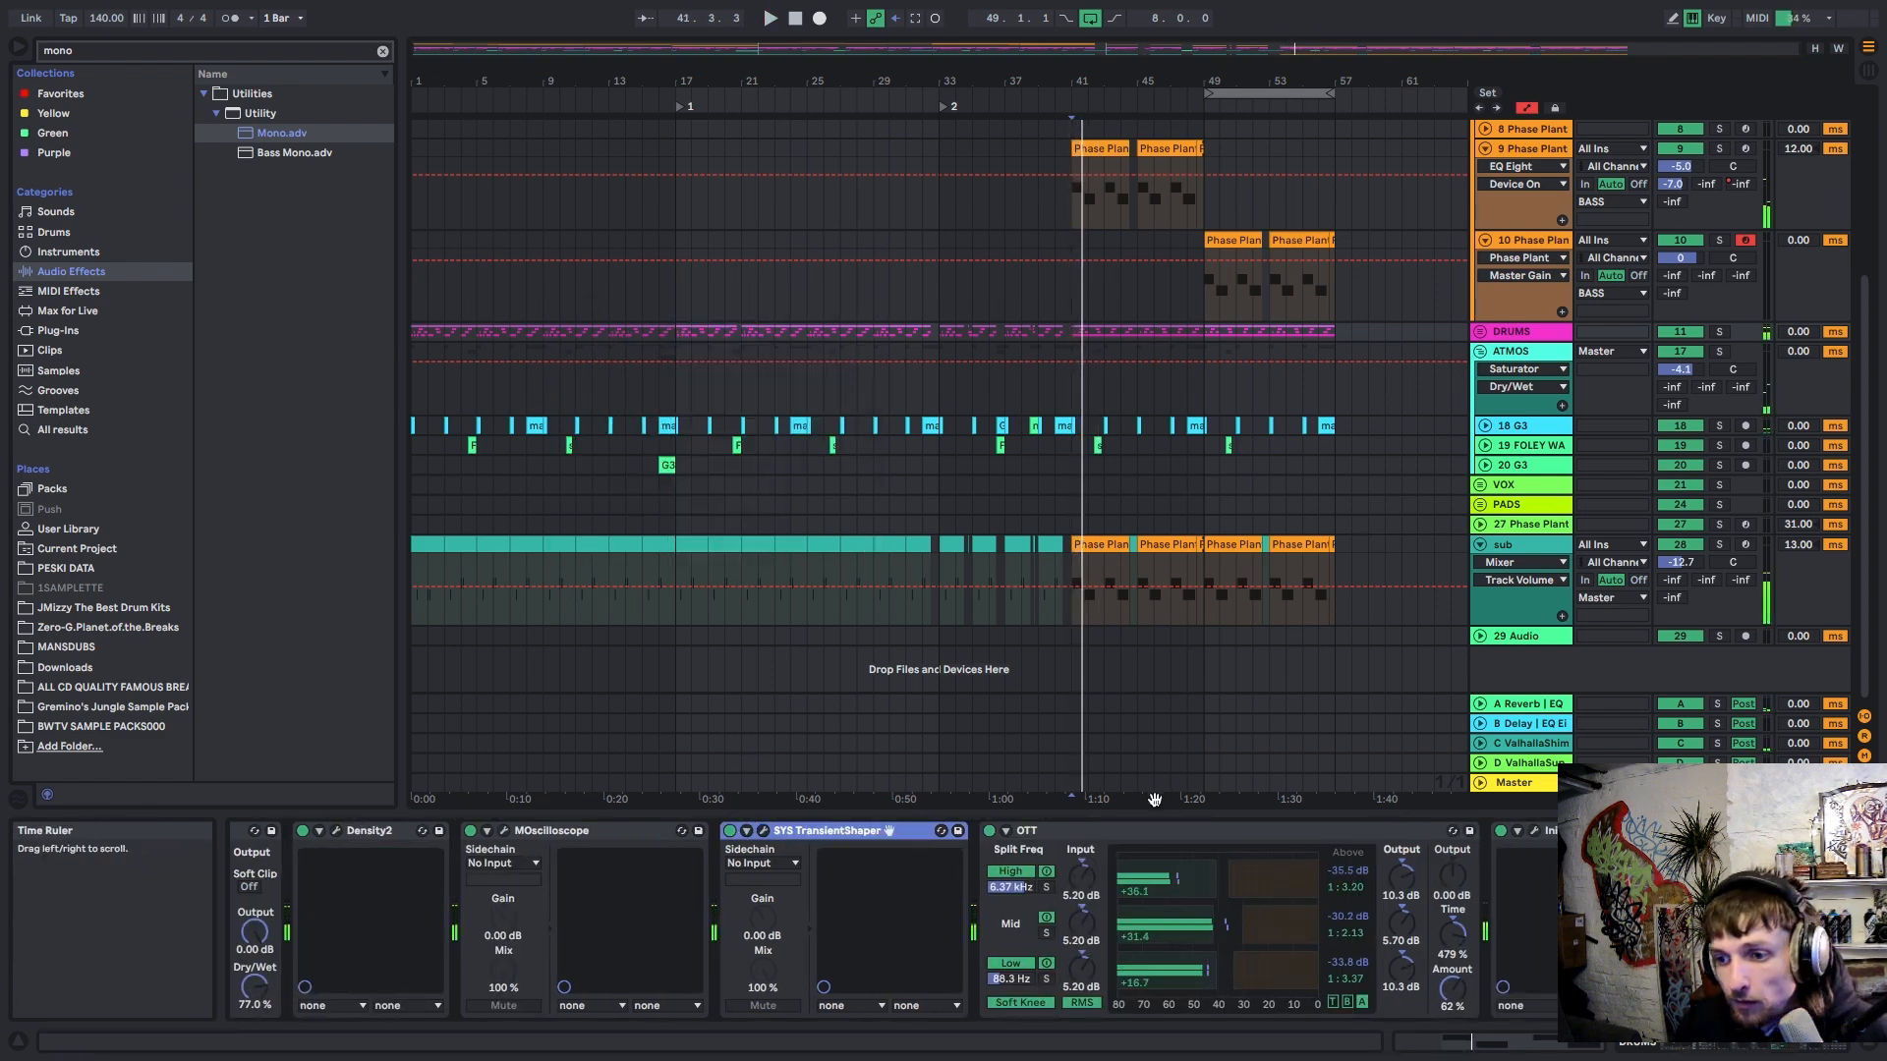
# Step: Compare the drums during playback with the OTT on the DRUMS group bypassed and re-enabled
pyautogui.press('space')
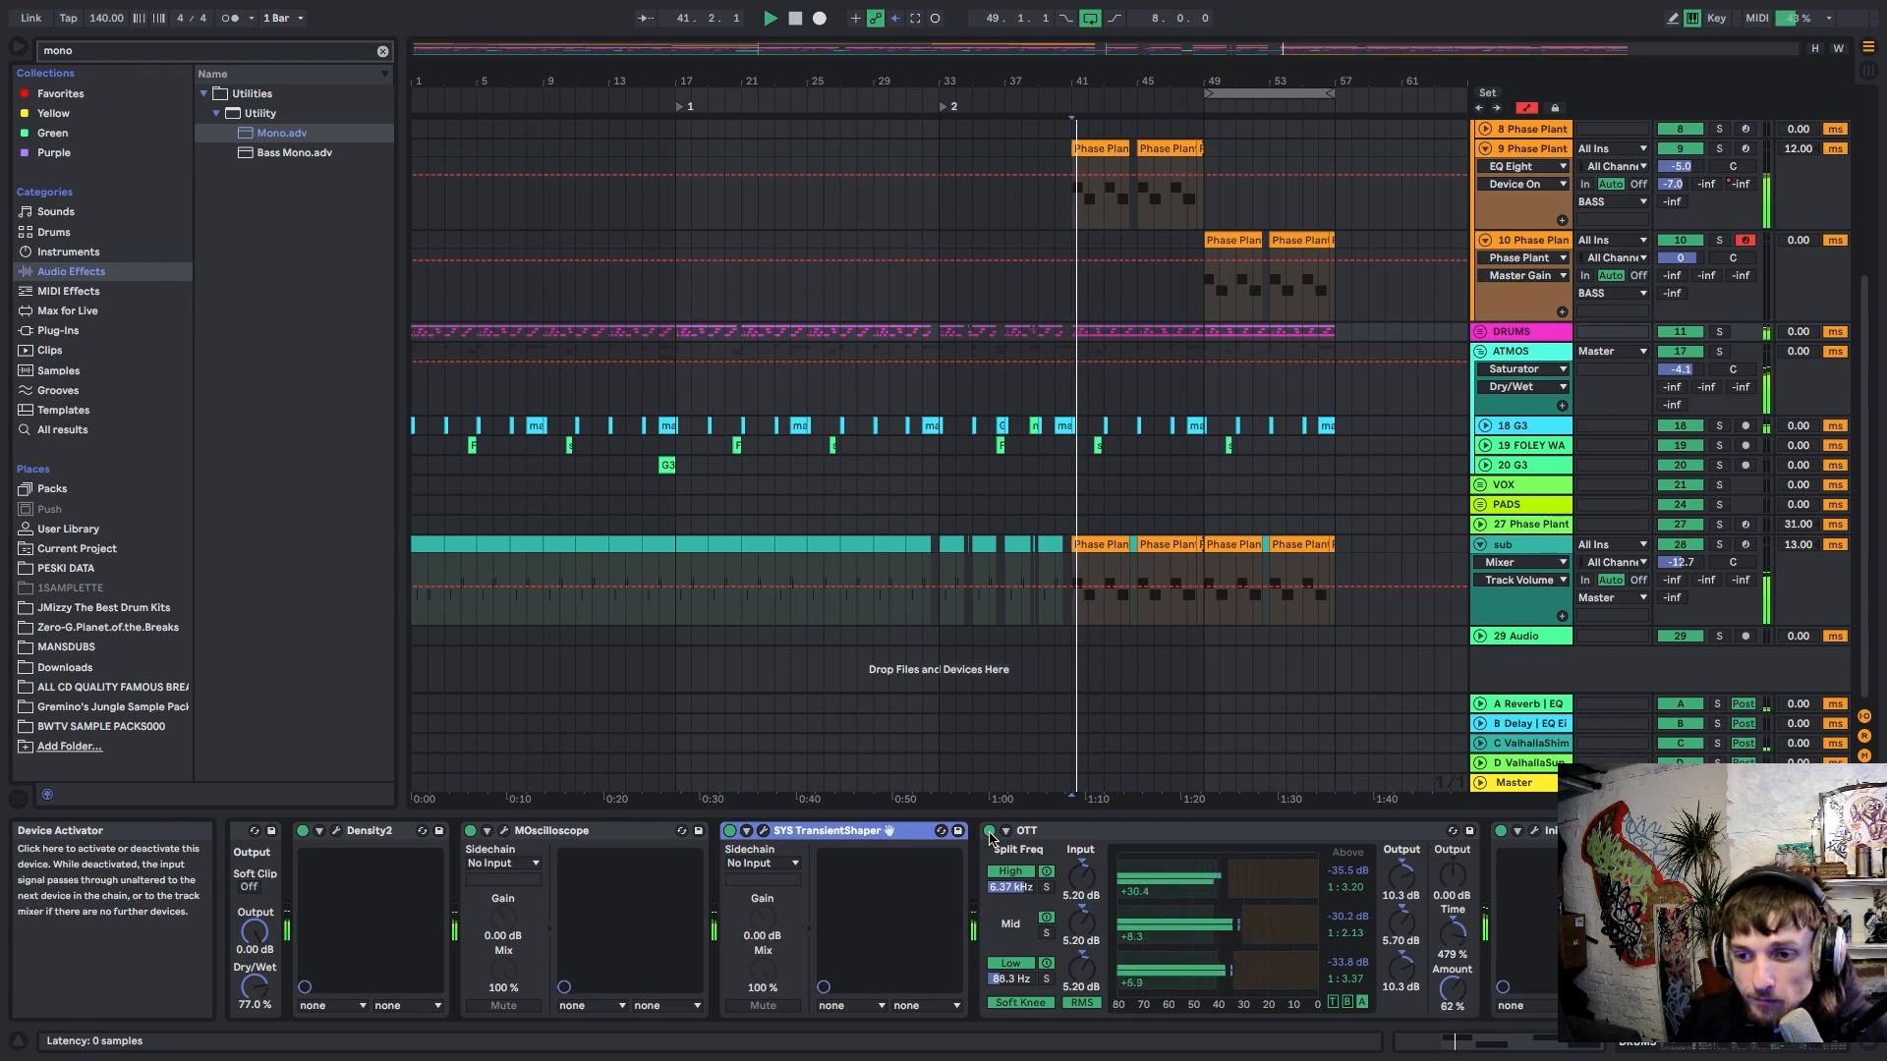
pyautogui.click(990, 831)
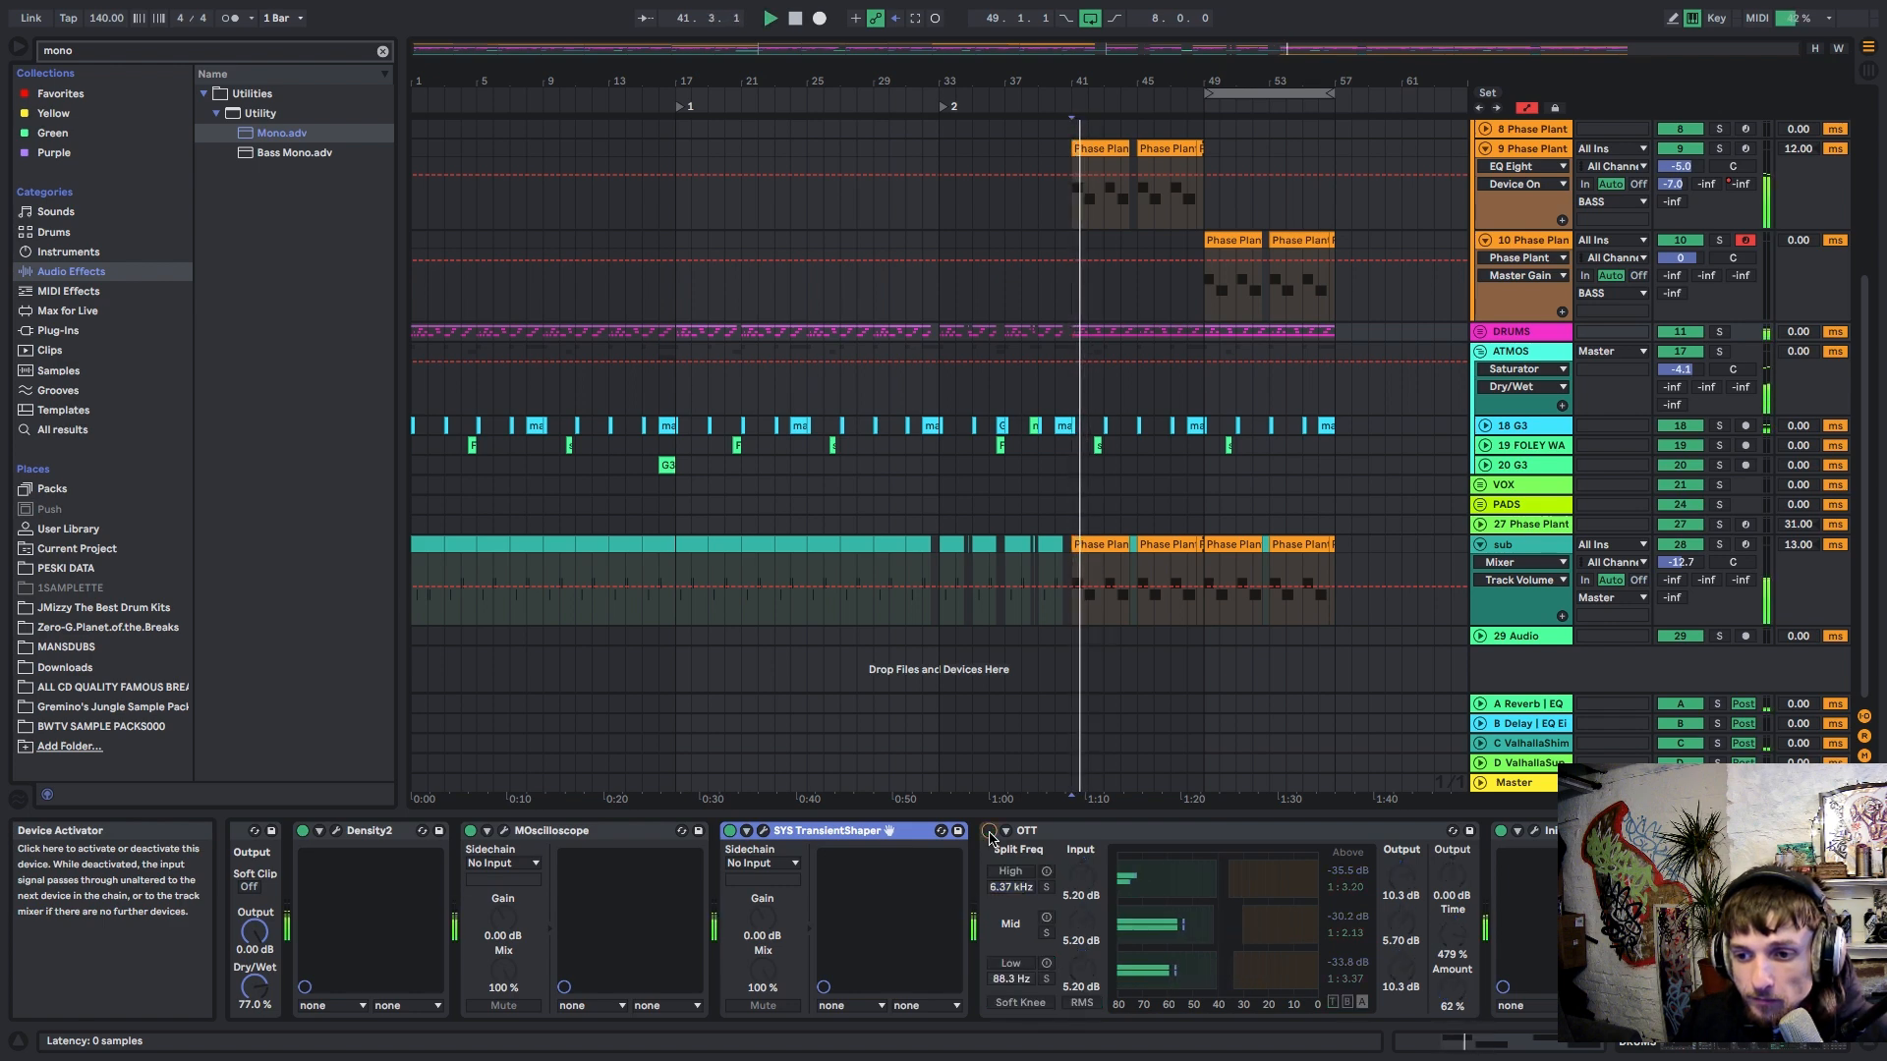
pyautogui.click(989, 831)
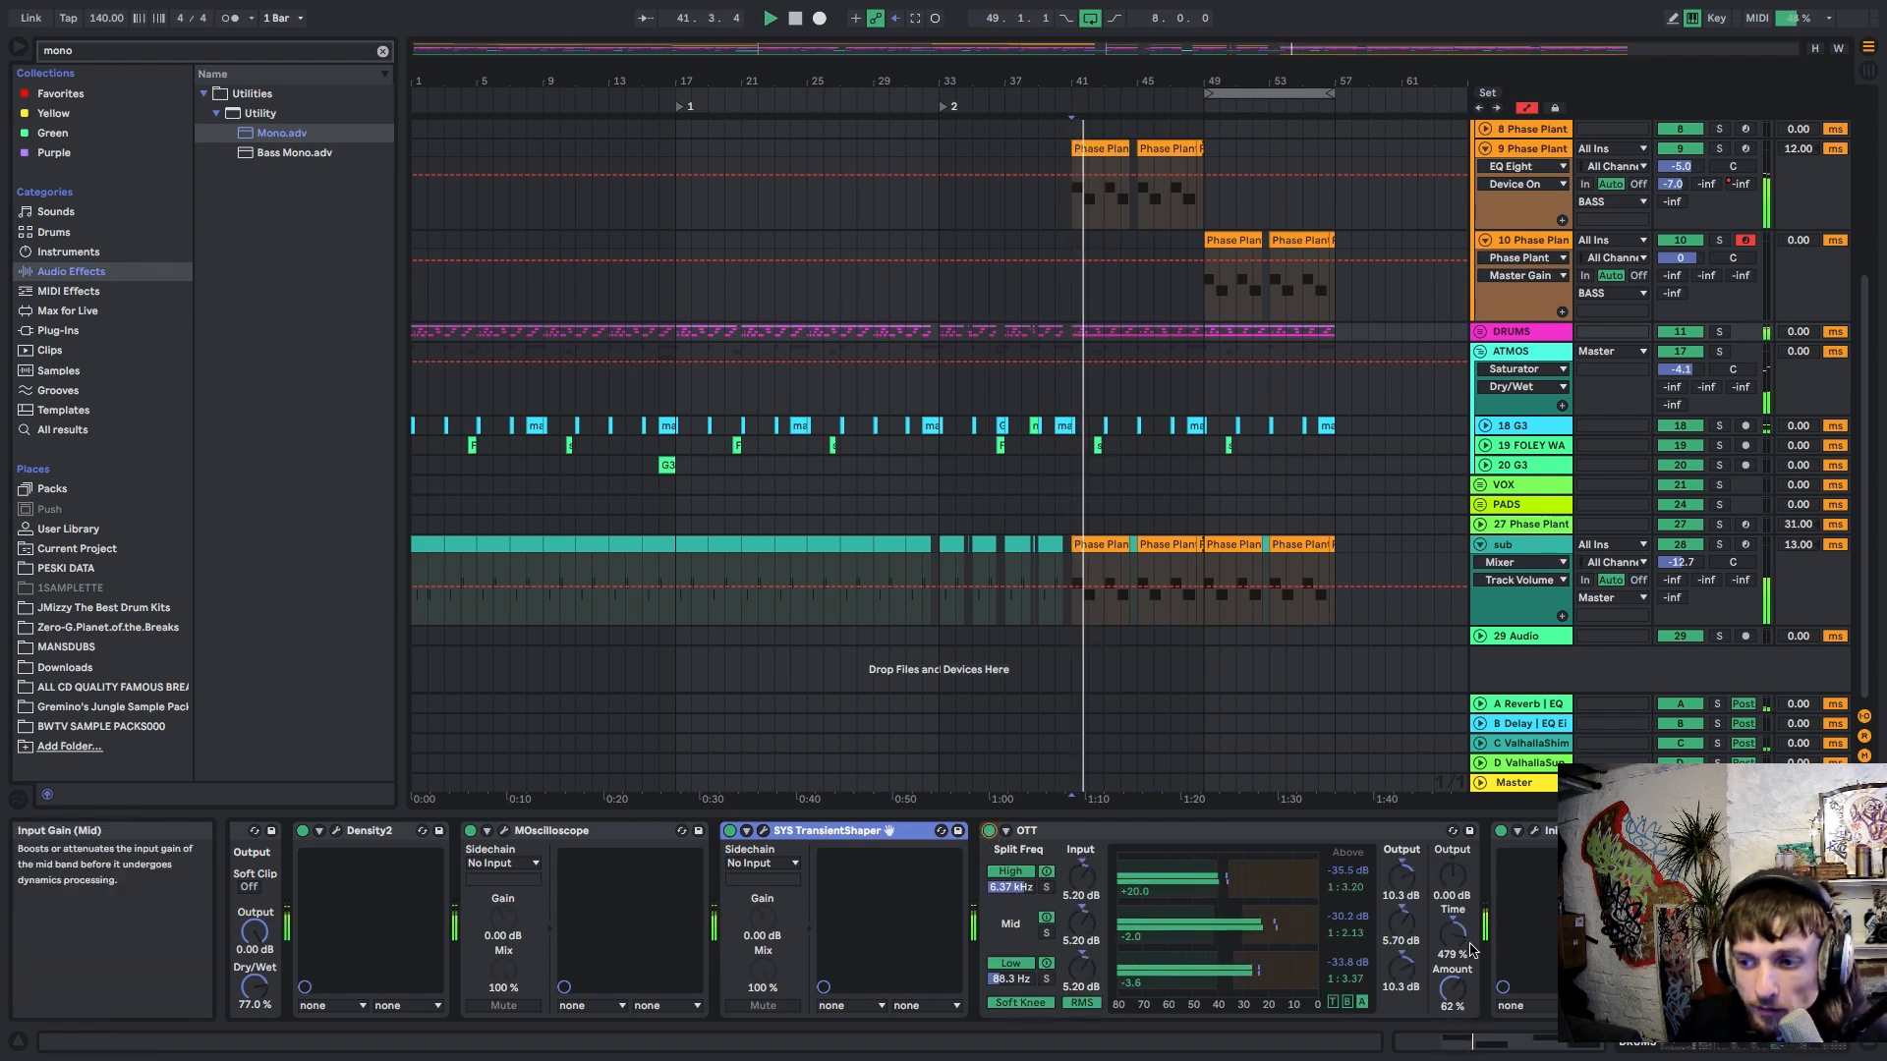
pyautogui.scroll(5, 1079, 864)
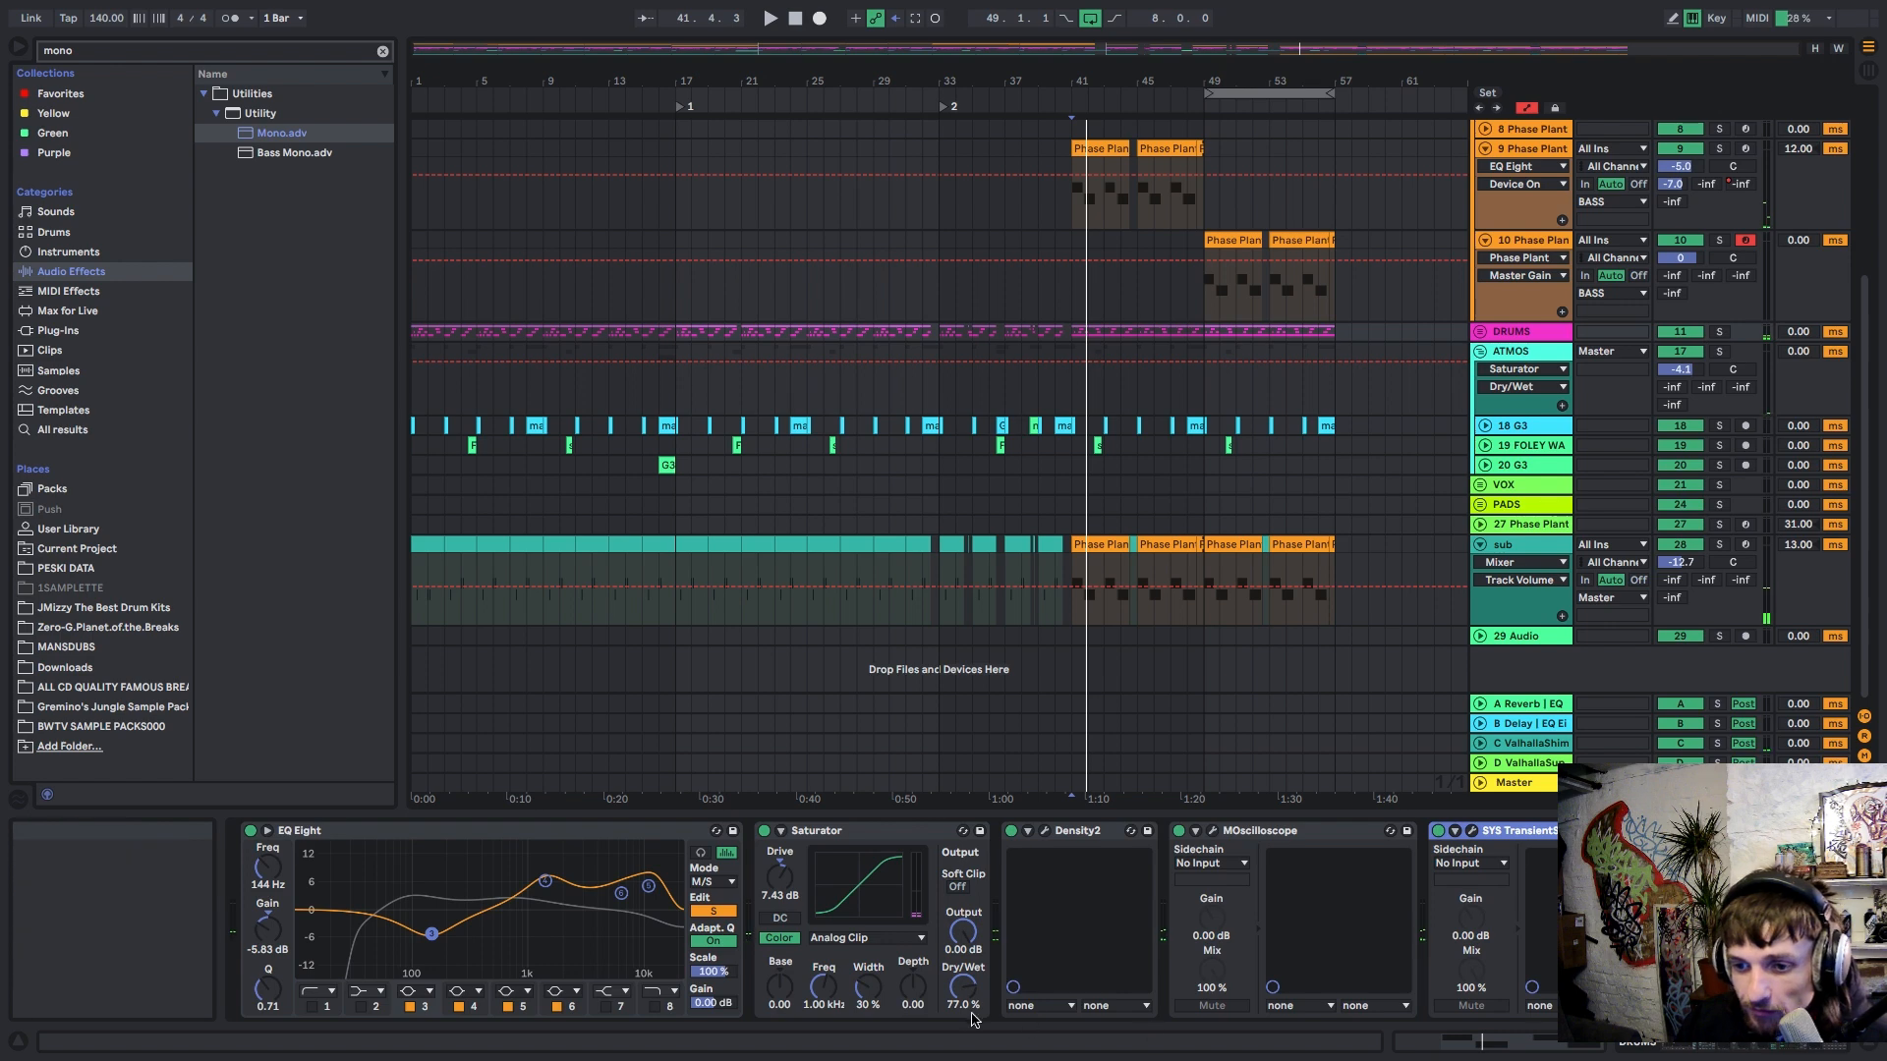
pyautogui.scroll(-5, 661, 830)
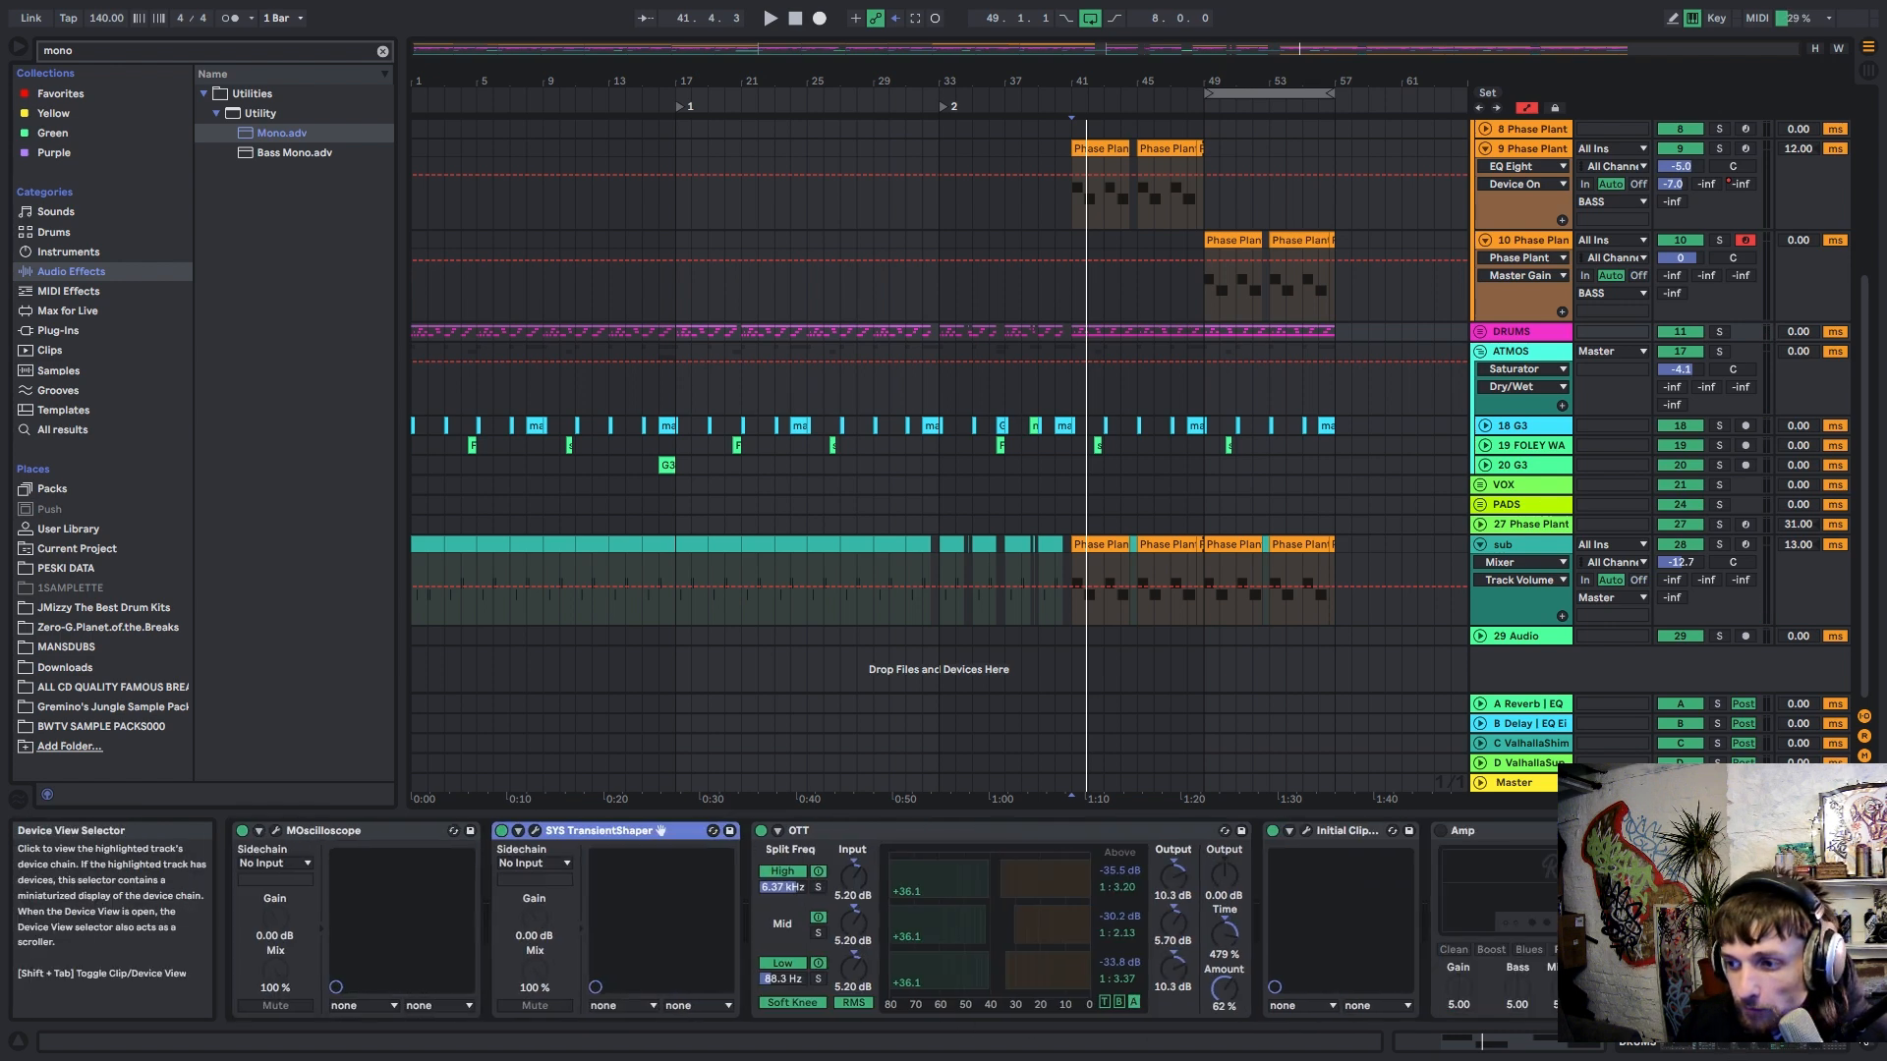
# Step: Examine the Initial Clipper on the DRUMS group while the track plays, and close its window
pyautogui.press('space')
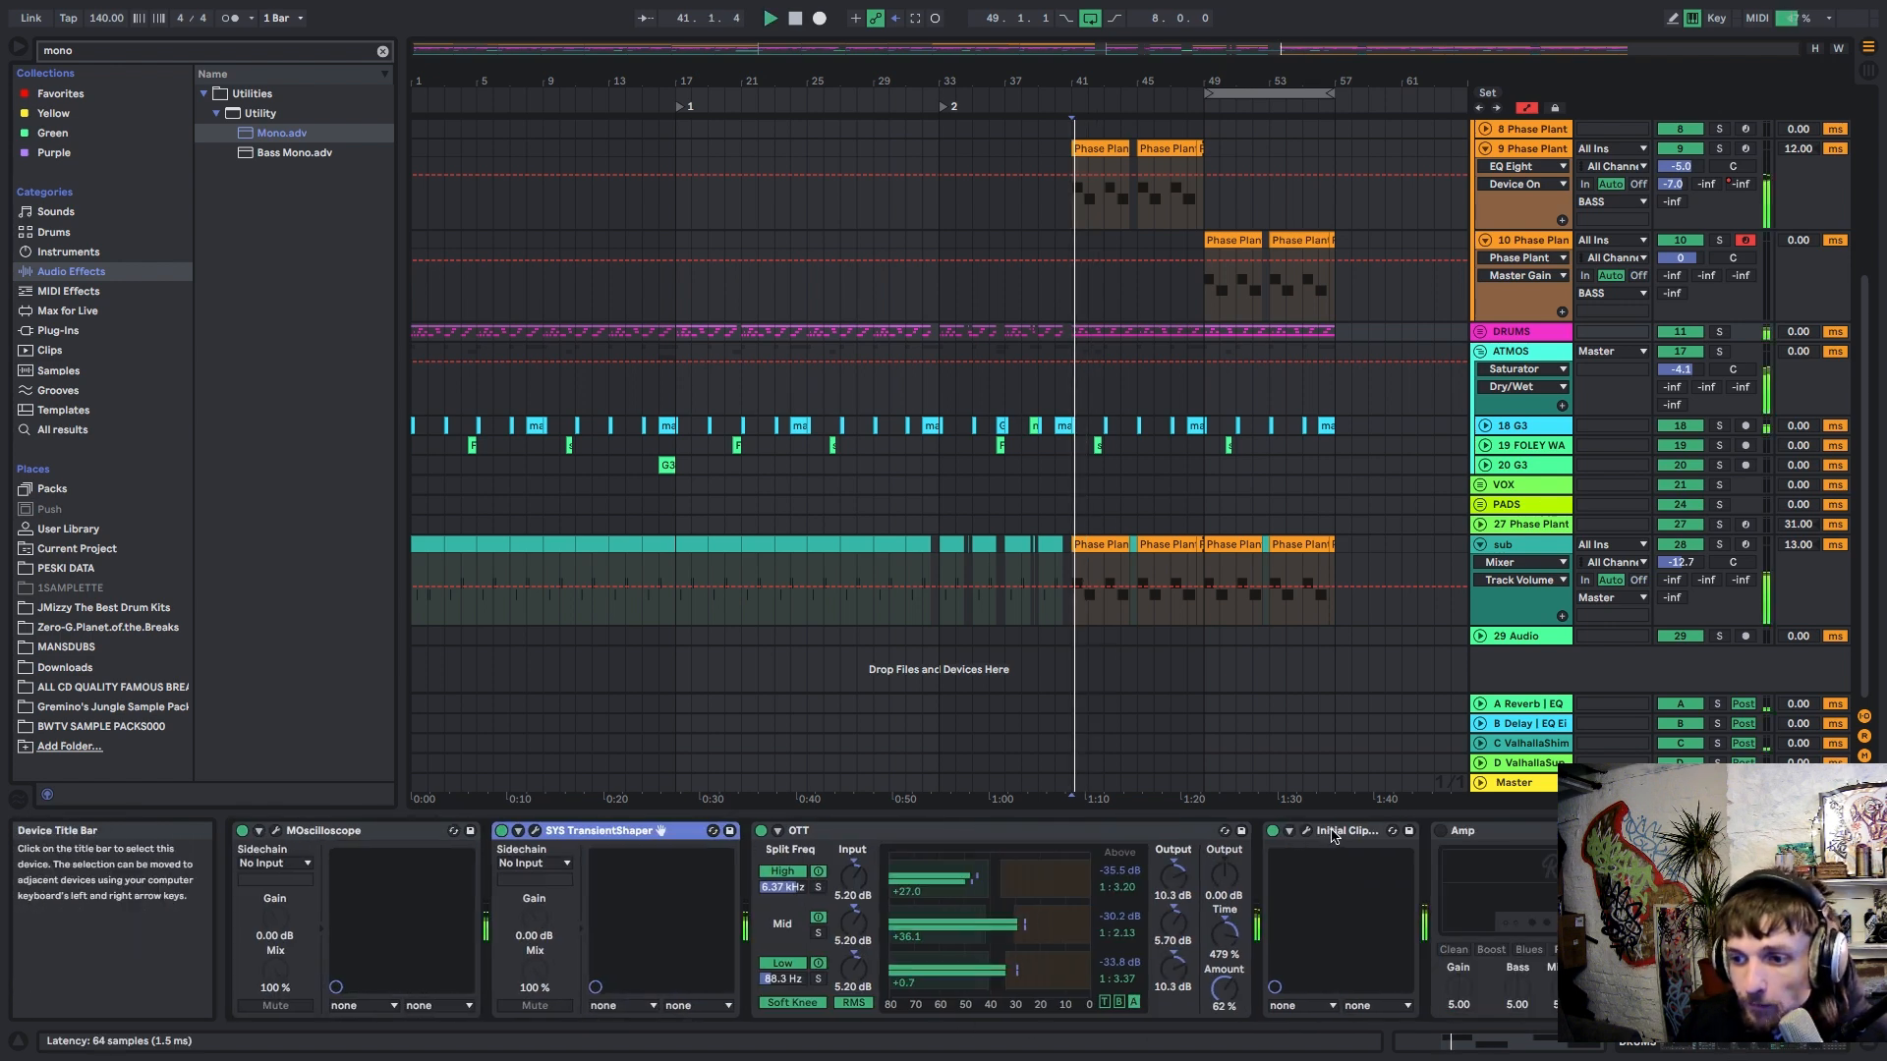
pyautogui.click(1306, 832)
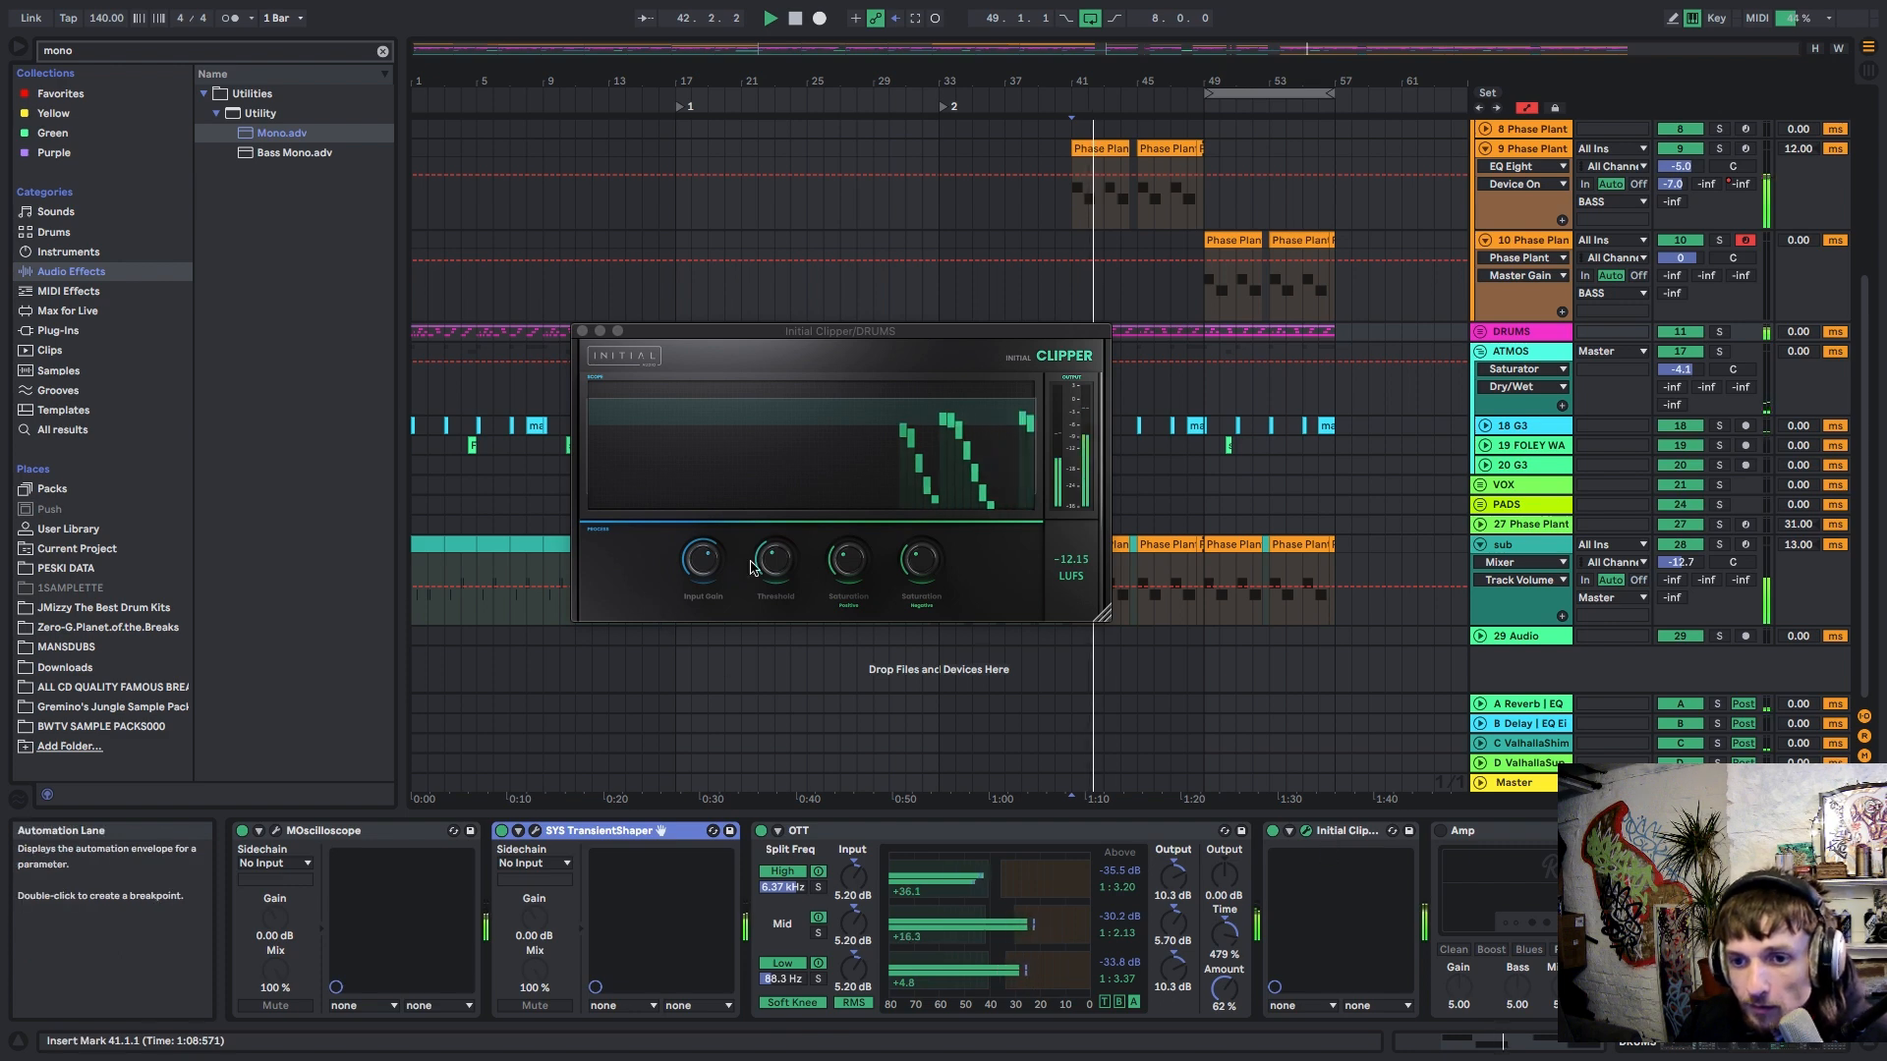
pyautogui.press('space')
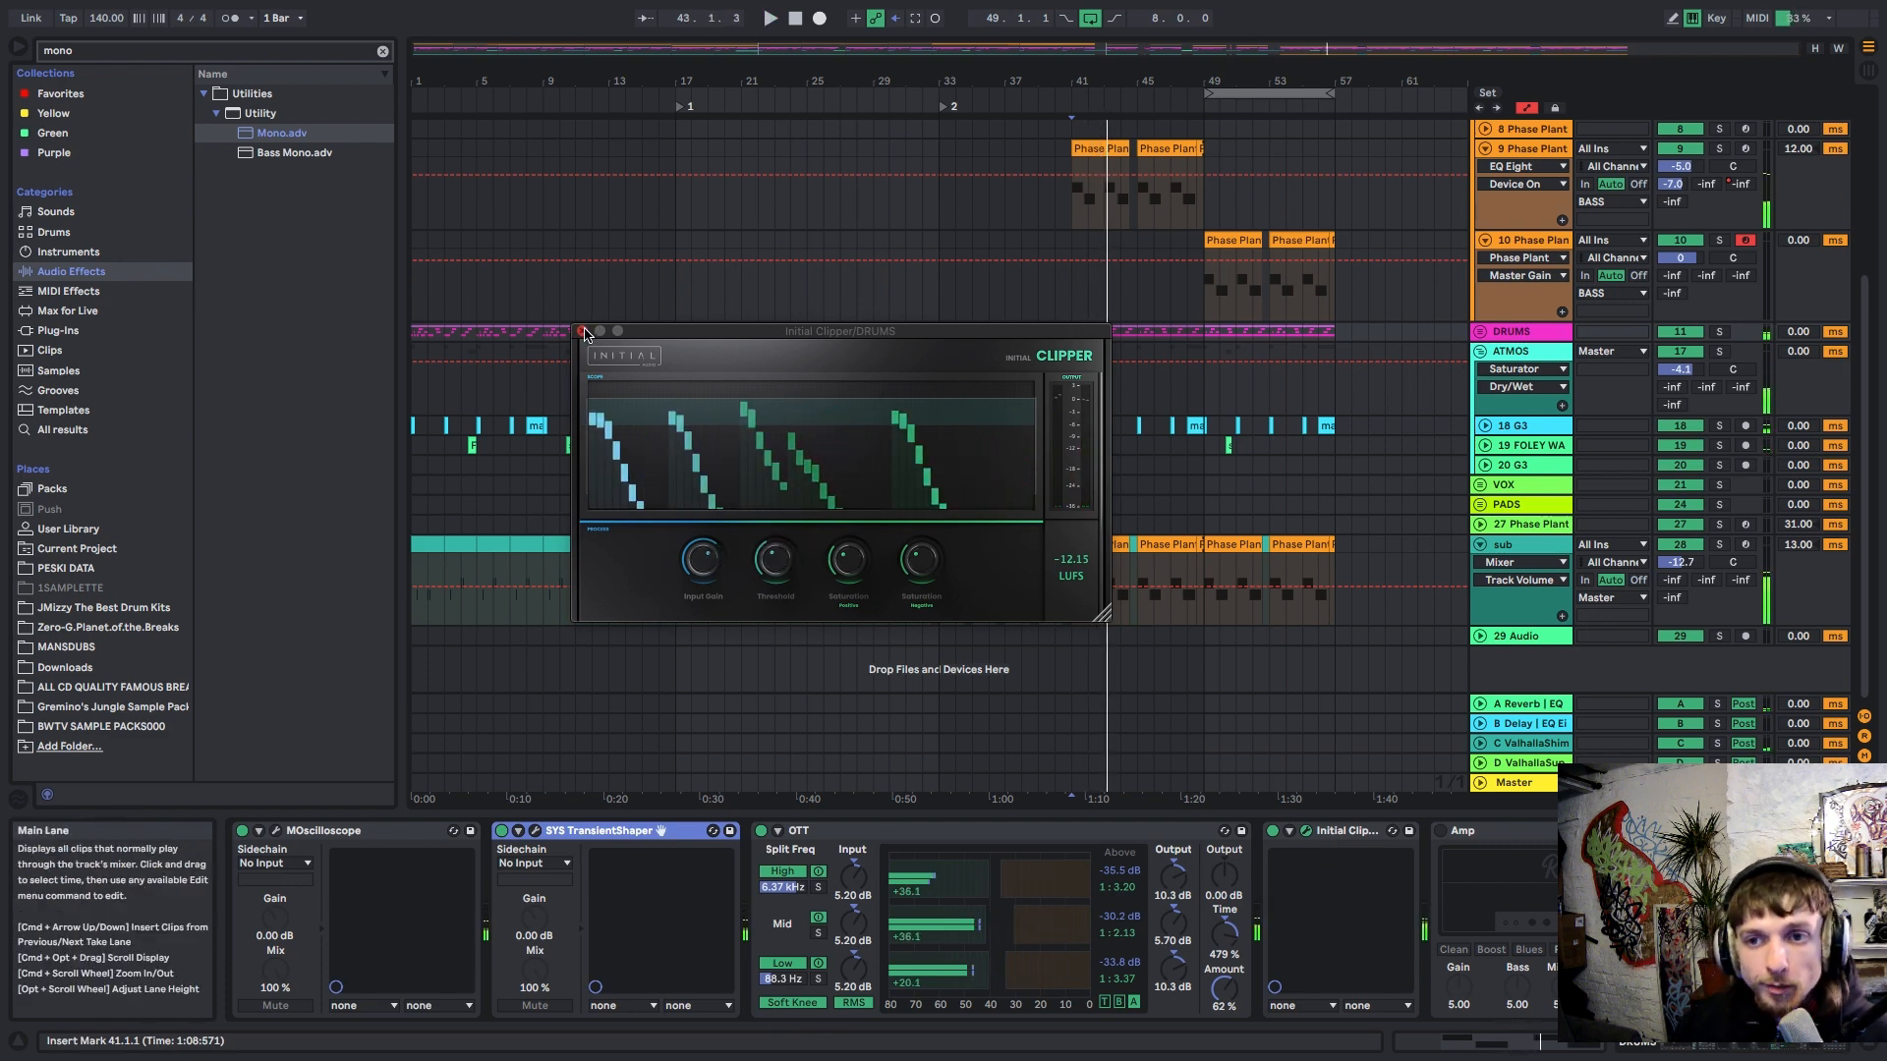
pyautogui.click(583, 331)
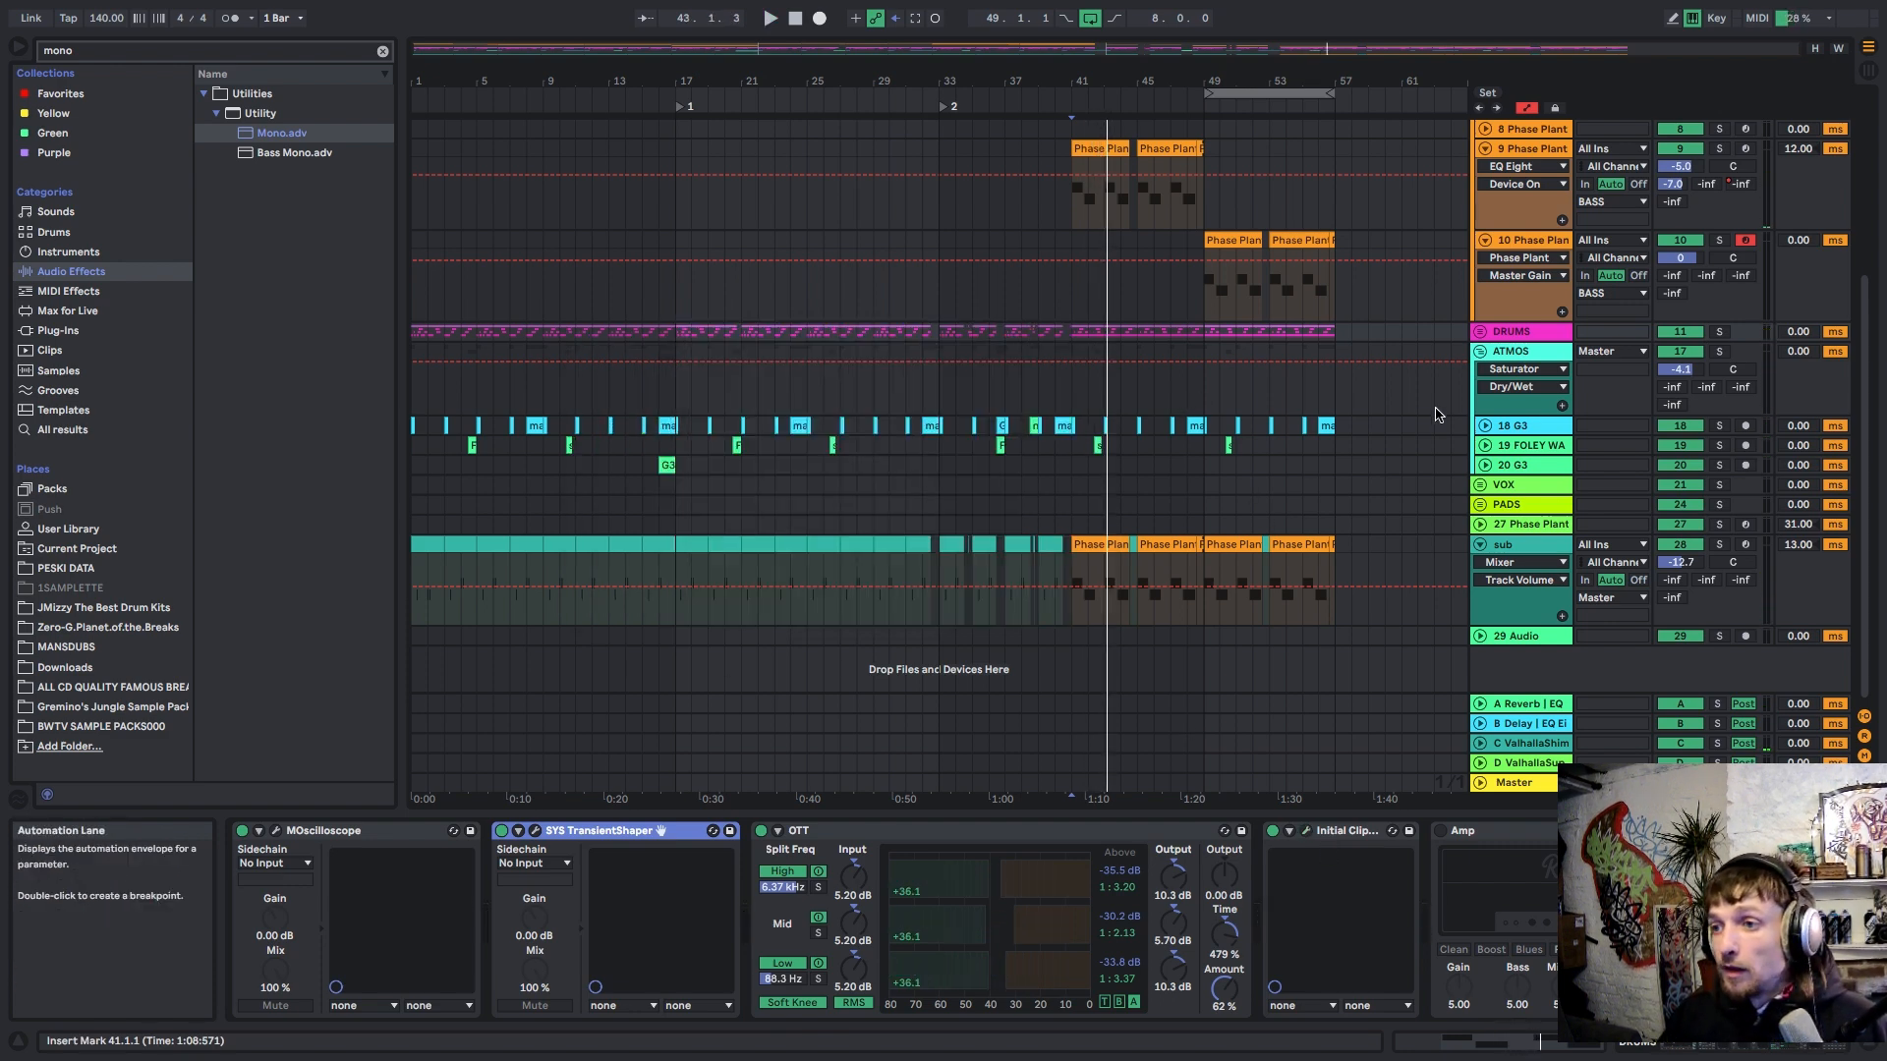
# Step: Unfold the DRUMS group and its individual tracks around bars 39 to 57, and select track 14, END GRAIN
pyautogui.click(1480, 332)
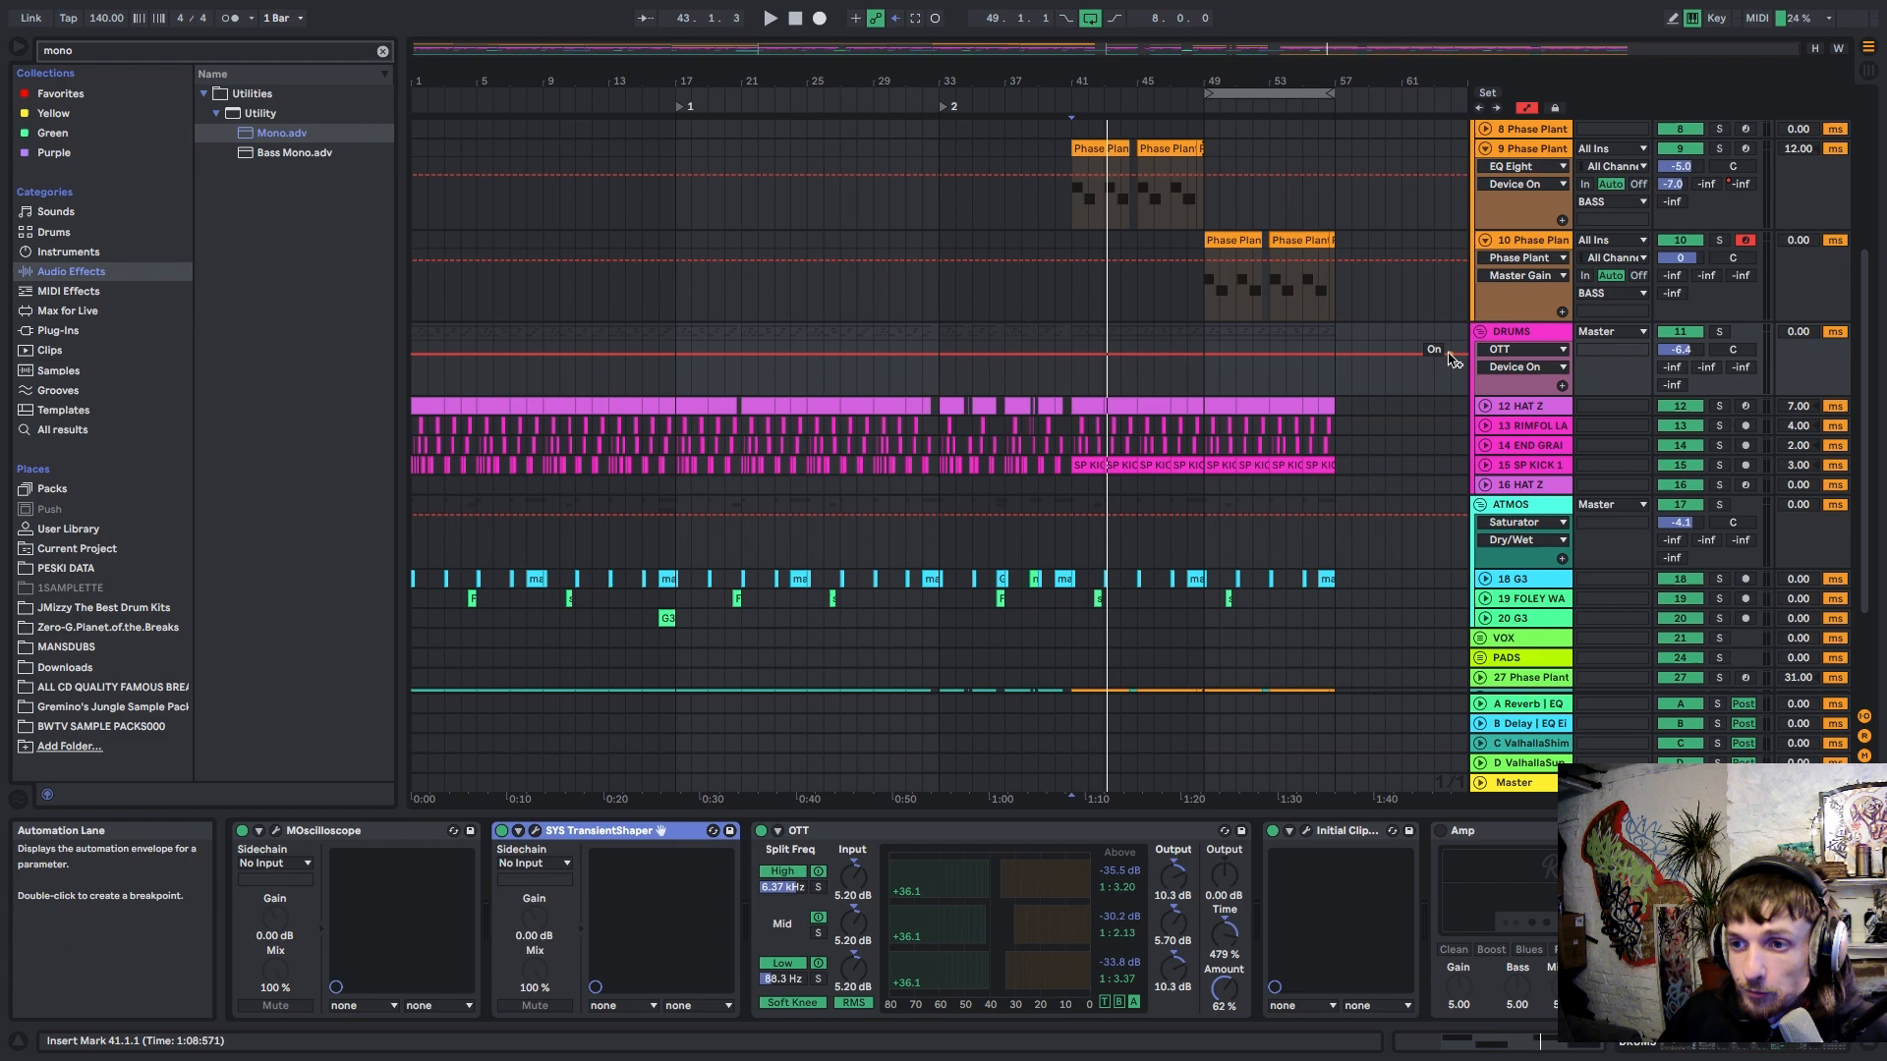
pyautogui.click(1485, 407)
pyautogui.moveTo(1391, 86); pyautogui.dragTo(1391, 201)
pyautogui.scroll(-4, 1255, 476)
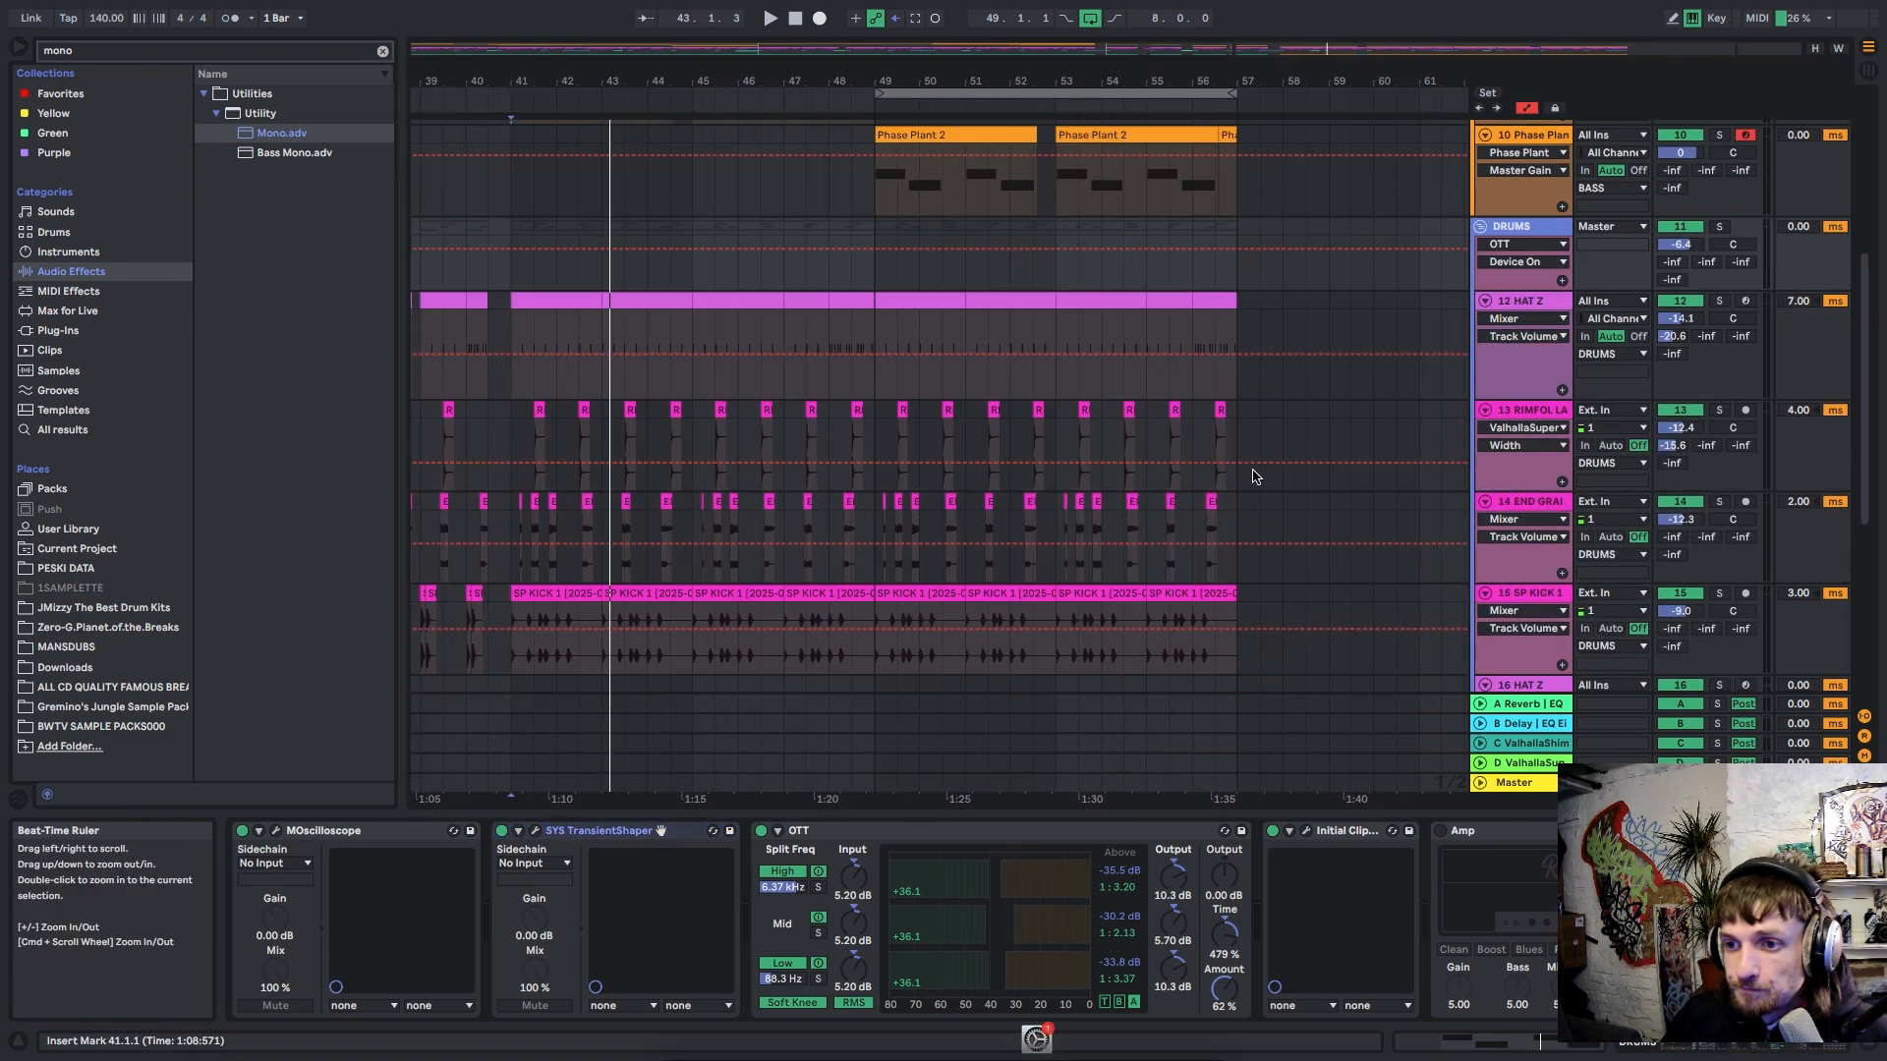
pyautogui.click(1032, 445)
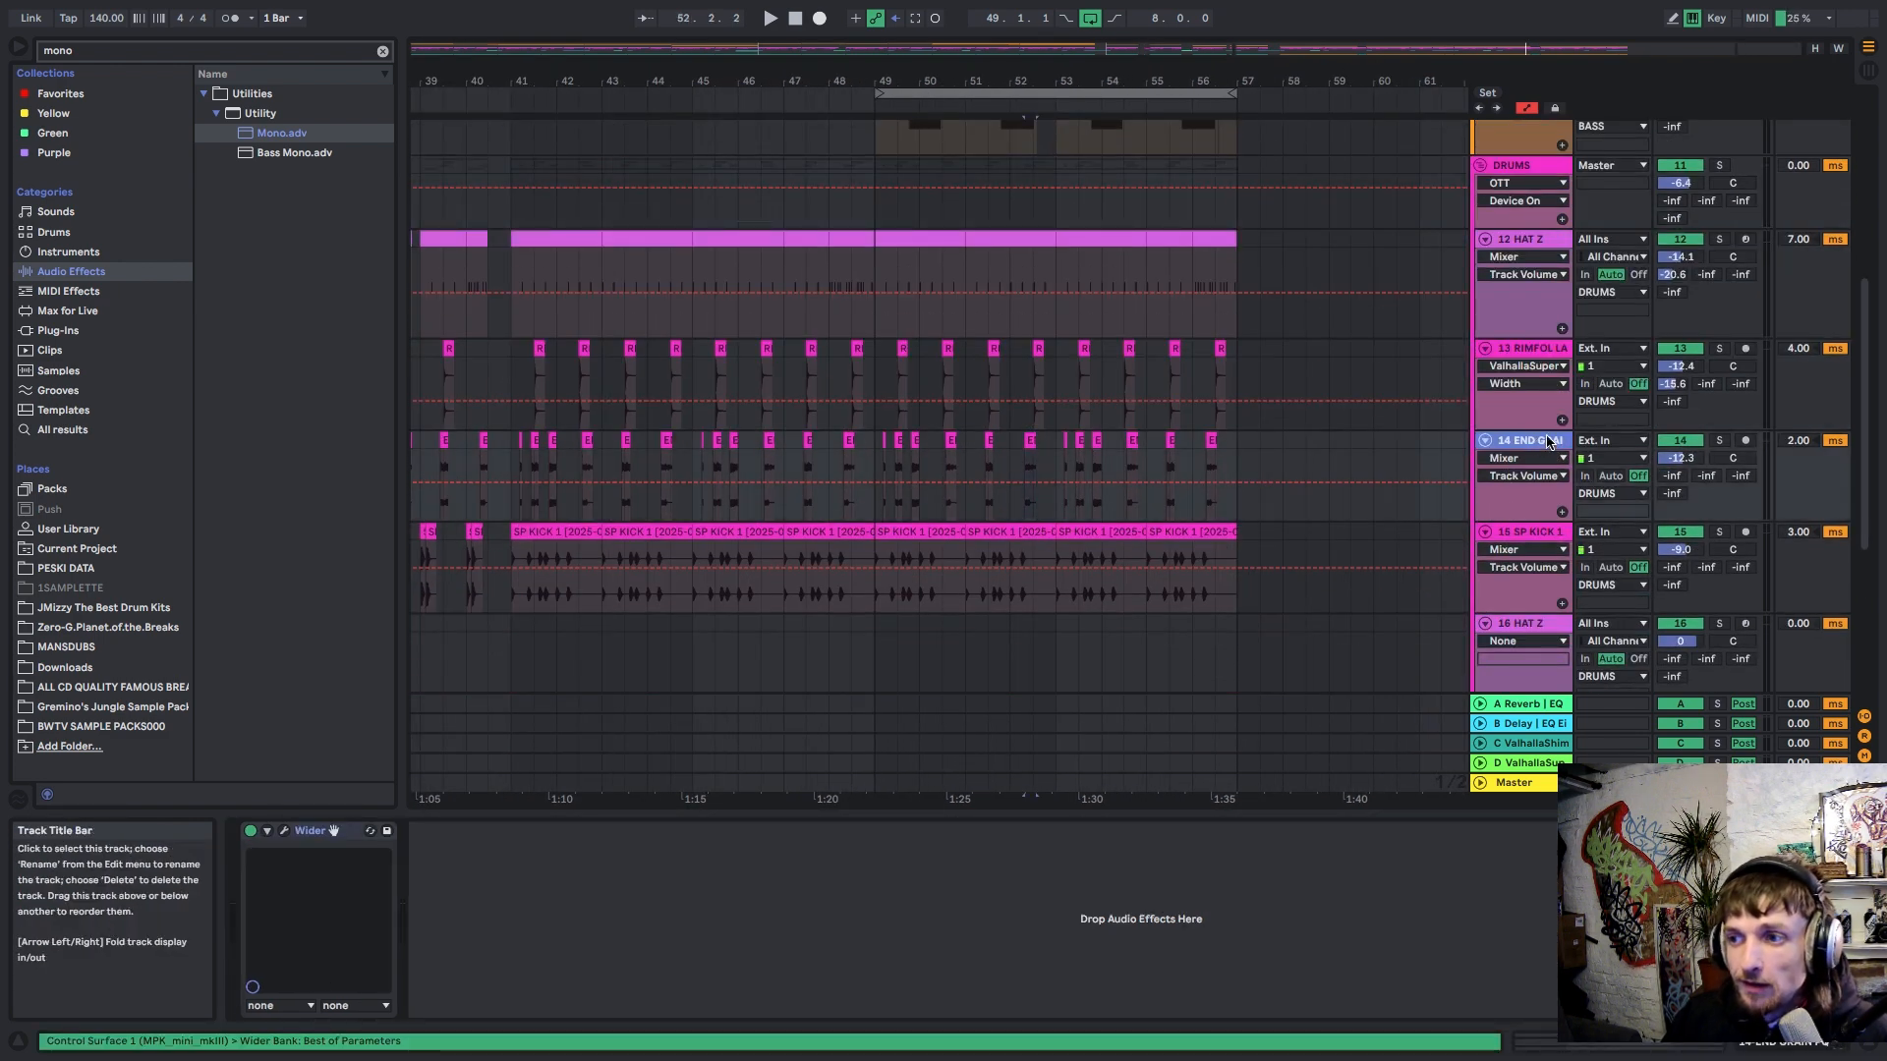
# Step: Solo track 14, END GRAIN, and show the BWTV SAMPLE PACKS000 folder without the search filter and with FOLEY collapsed
pyautogui.click(1720, 442)
pyautogui.click(101, 727)
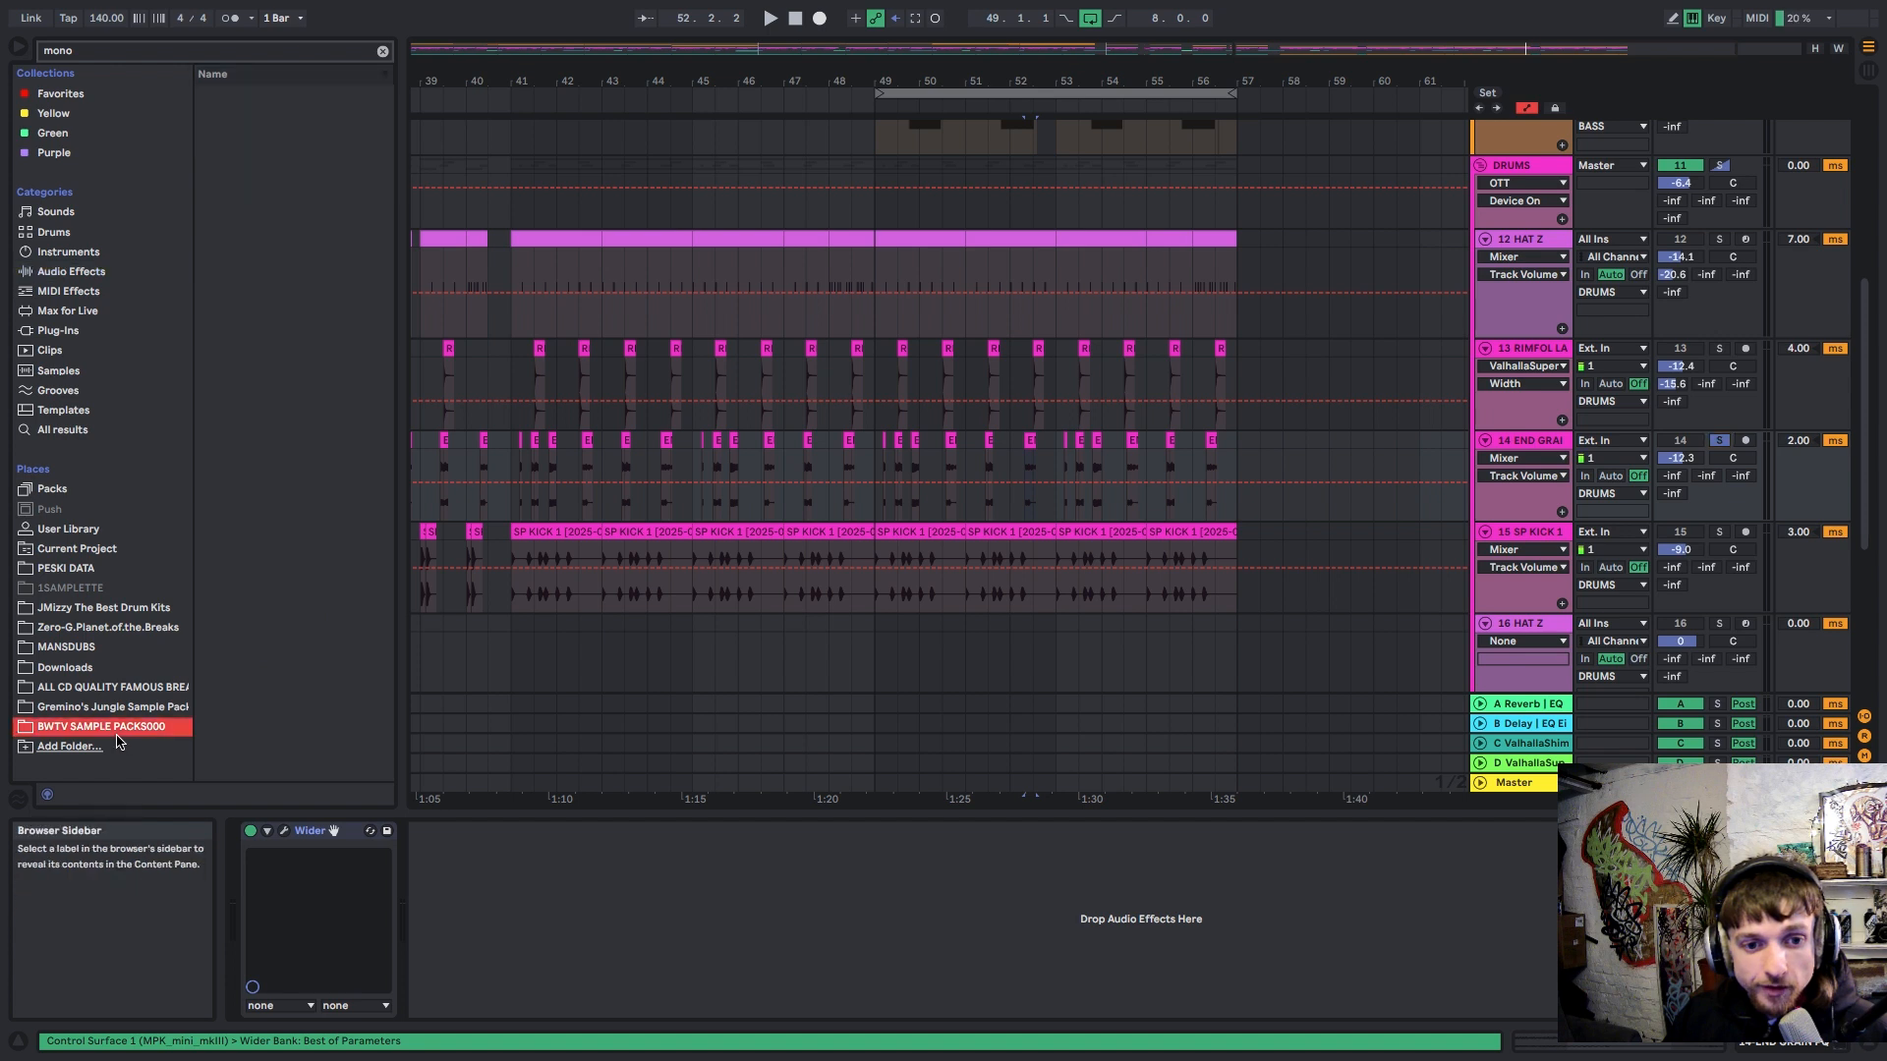
pyautogui.click(382, 50)
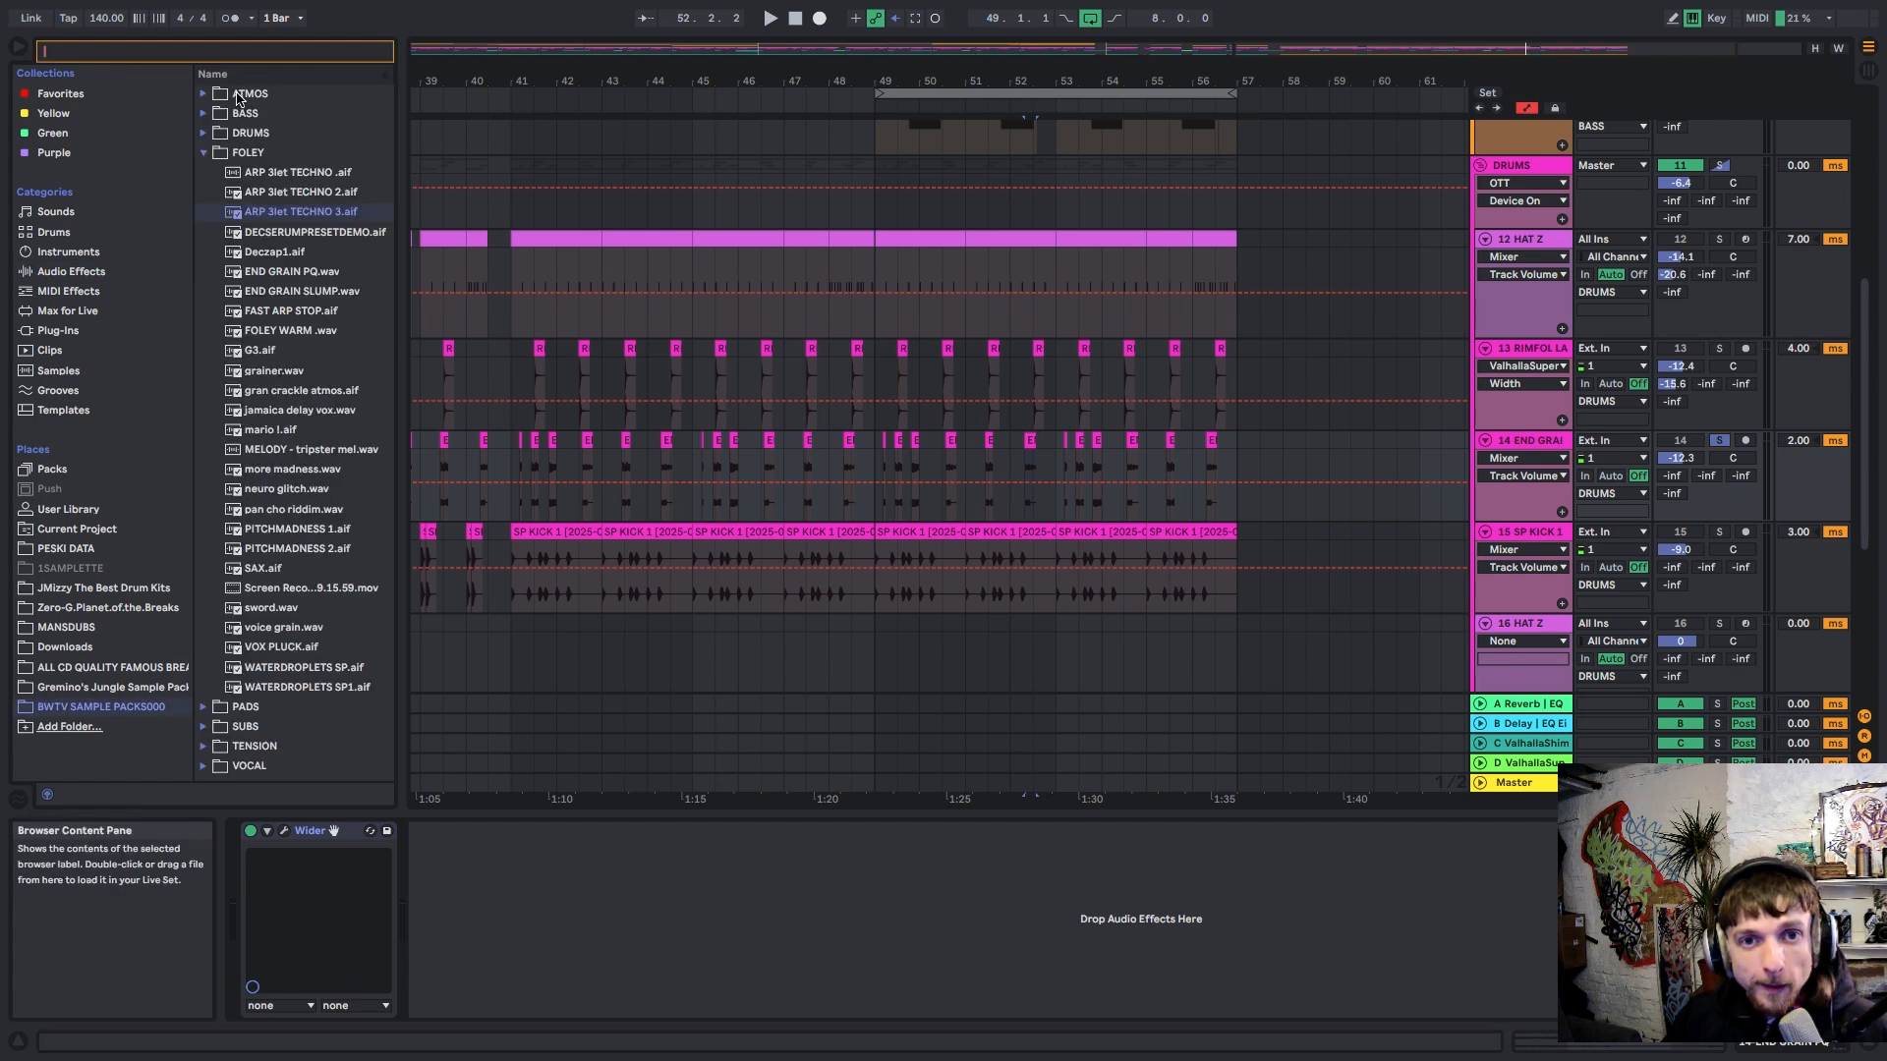
pyautogui.click(202, 153)
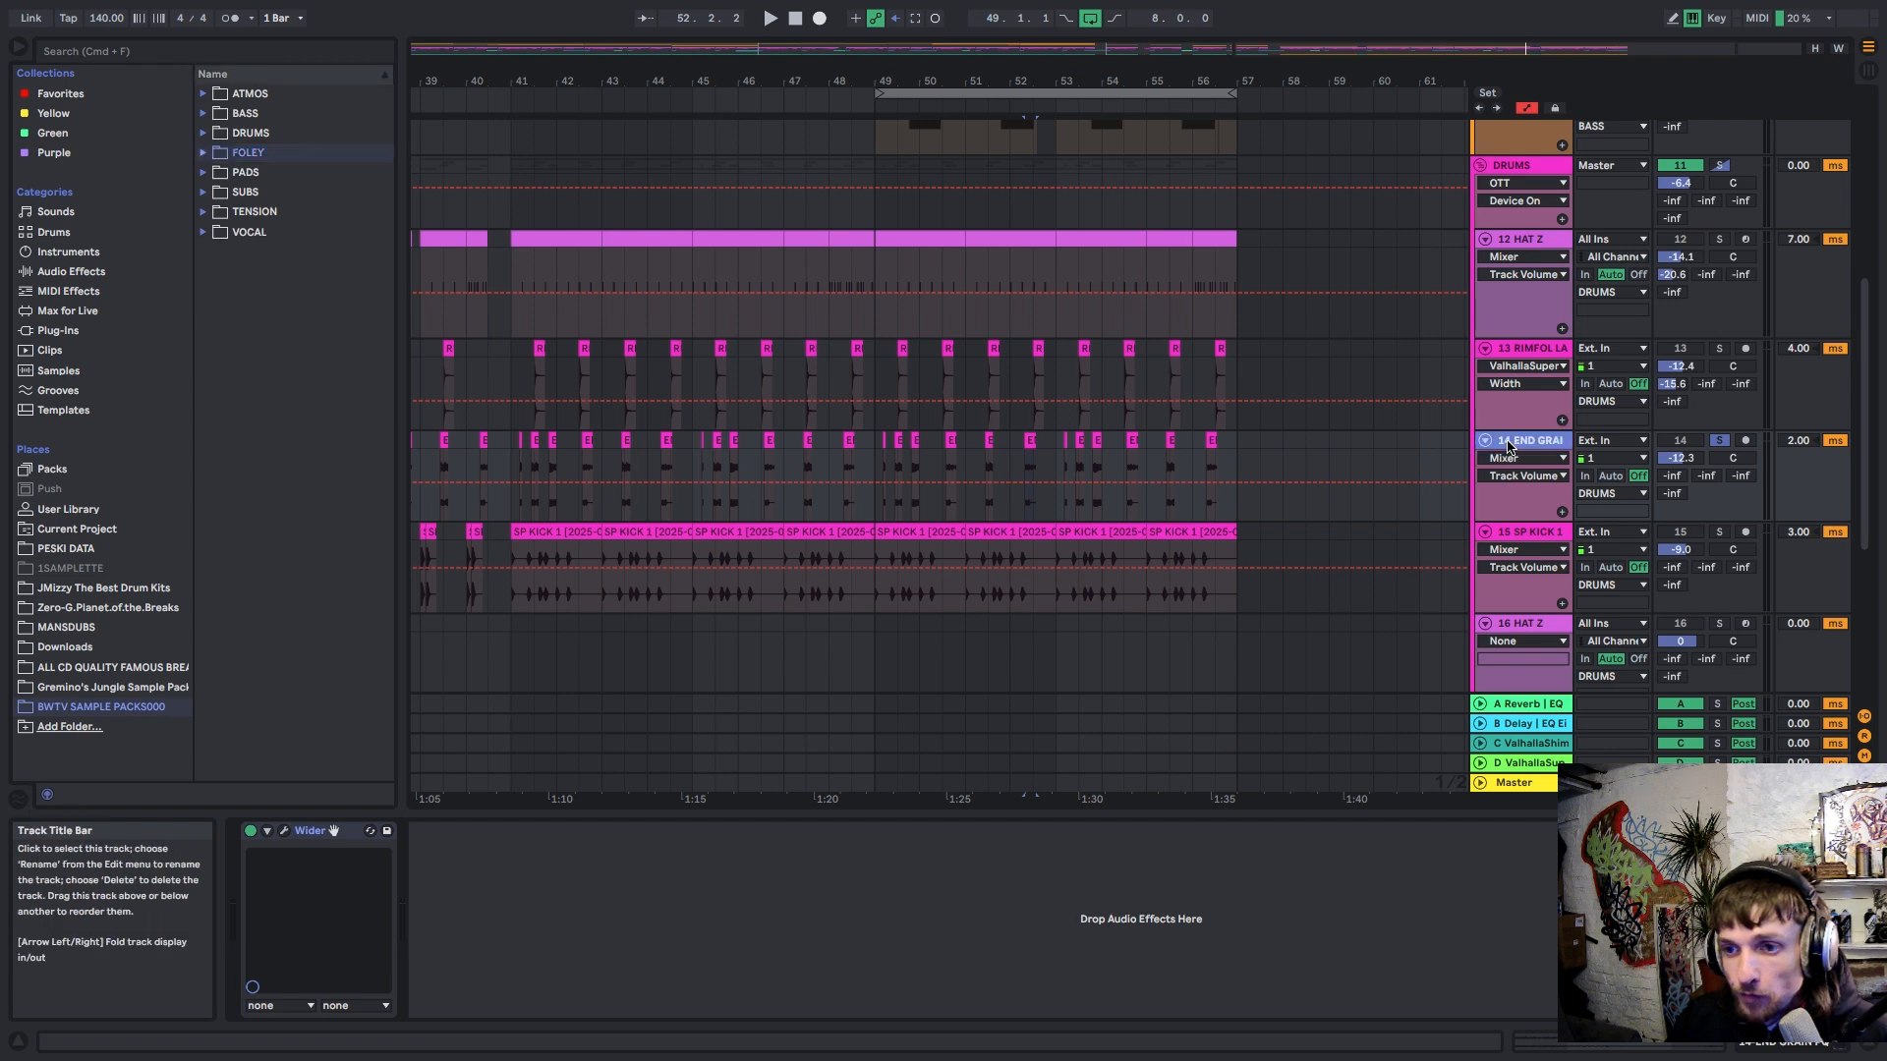
# Step: Select bars 49 to 57 on the END GRAIN track, and solo the whole DRUMS group instead of that track alone
pyautogui.click(915, 440)
pyautogui.moveTo(915, 441); pyautogui.dragTo(1241, 445)
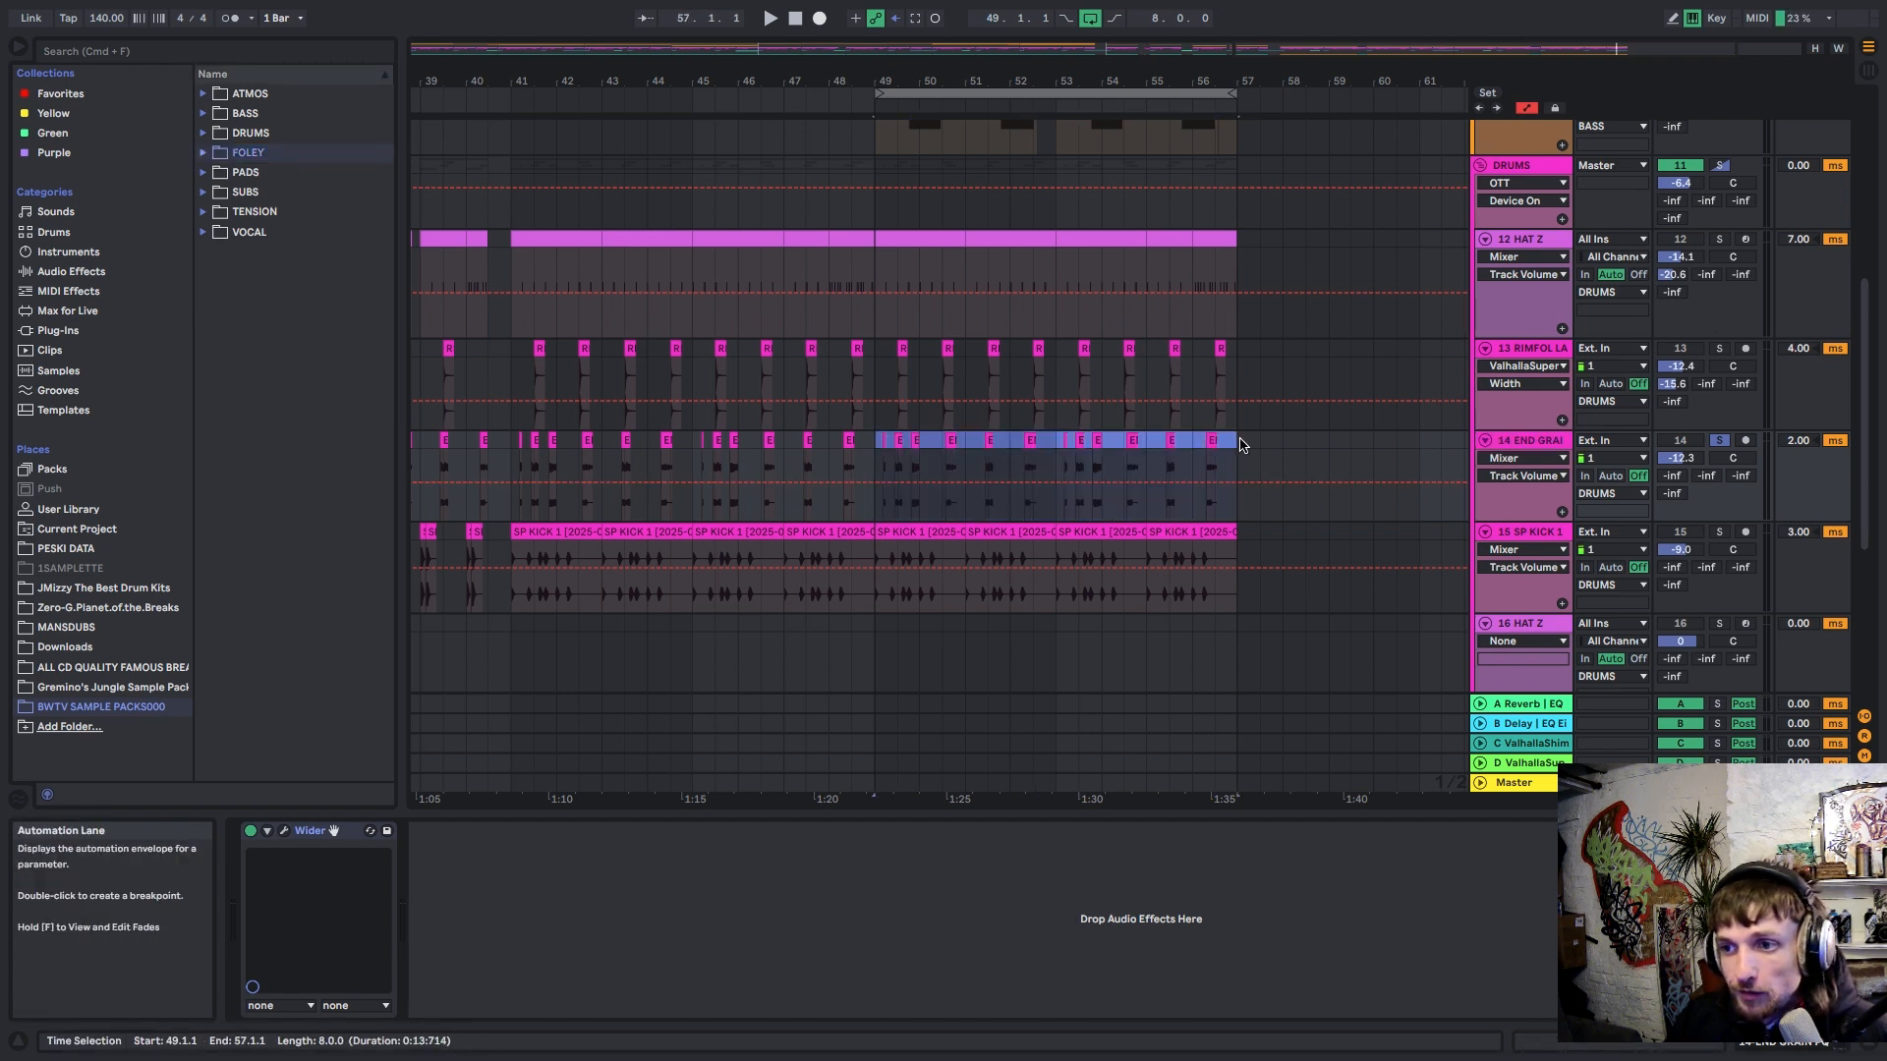
pyautogui.click(1720, 441)
pyautogui.scroll(2, 1721, 440)
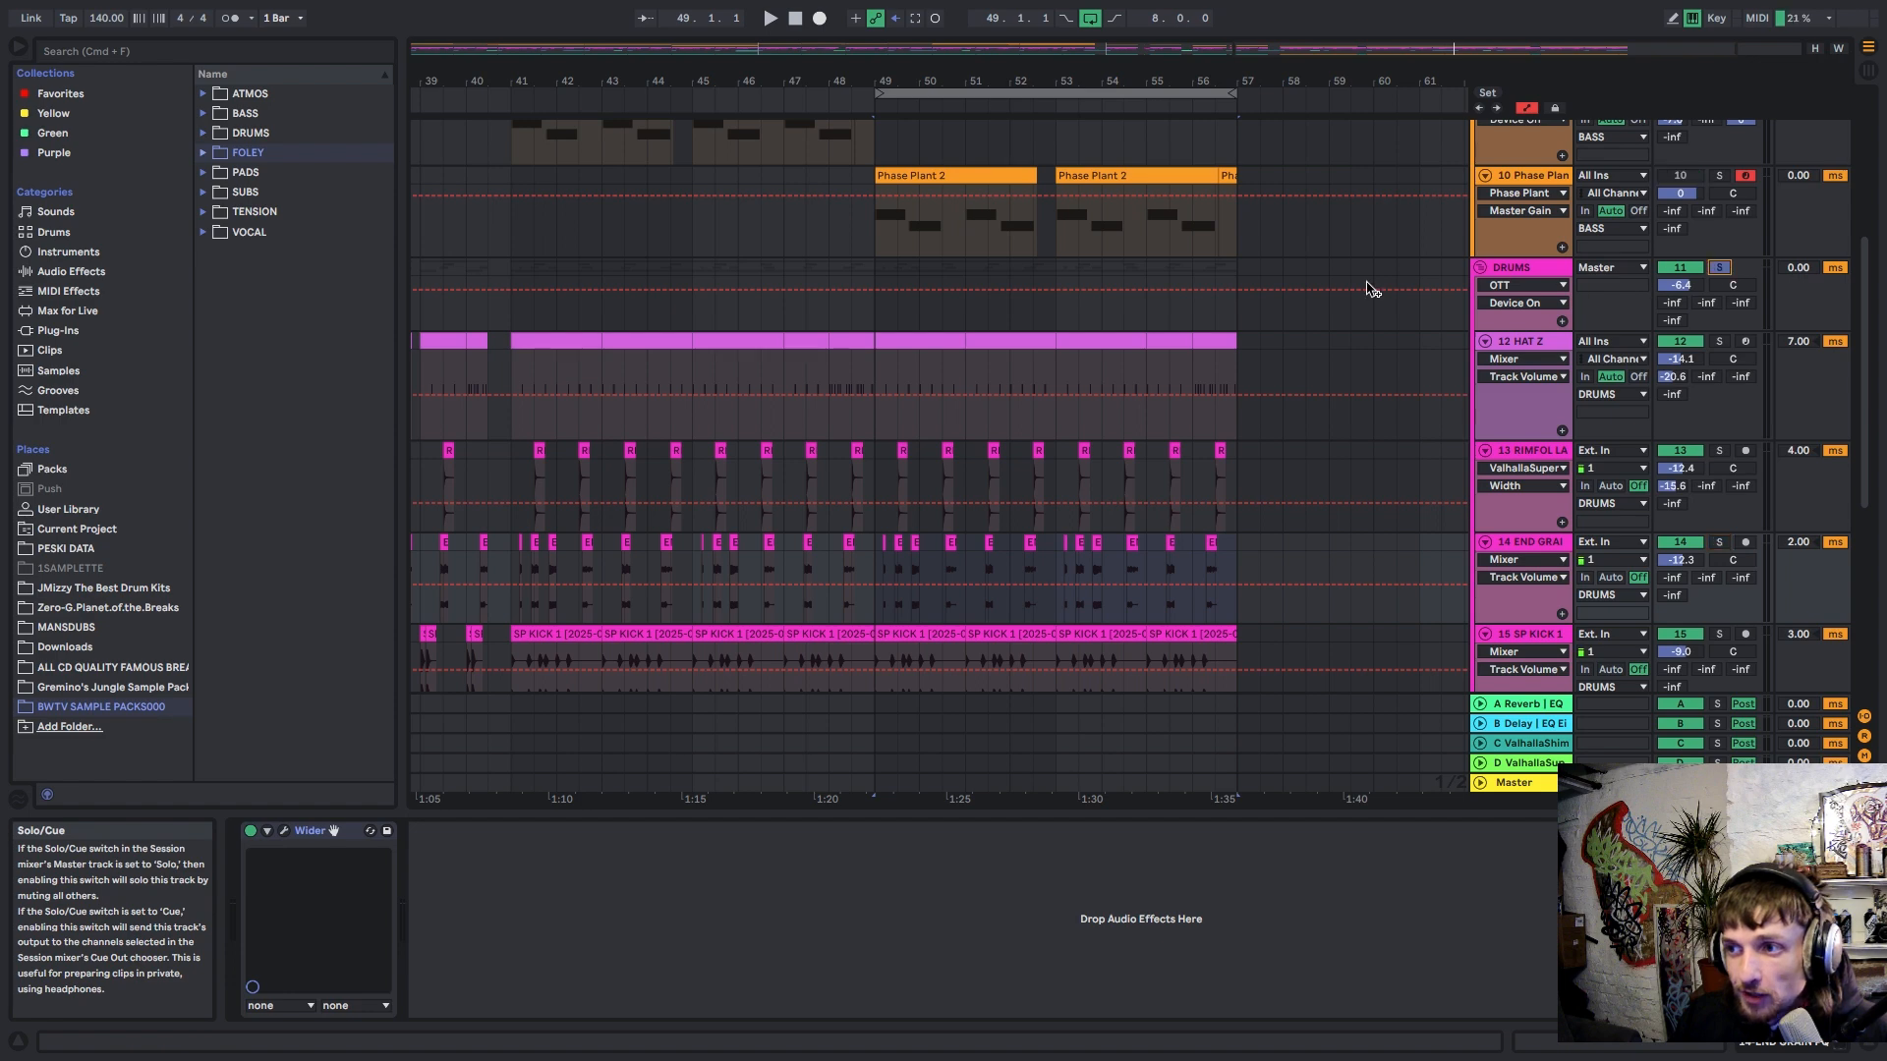
# Step: Open the END GRAIN clip at 49.2.4 and review the transient loop mode in its Beats warp settings
pyautogui.moveTo(886, 76); pyautogui.dragTo(881, 76)
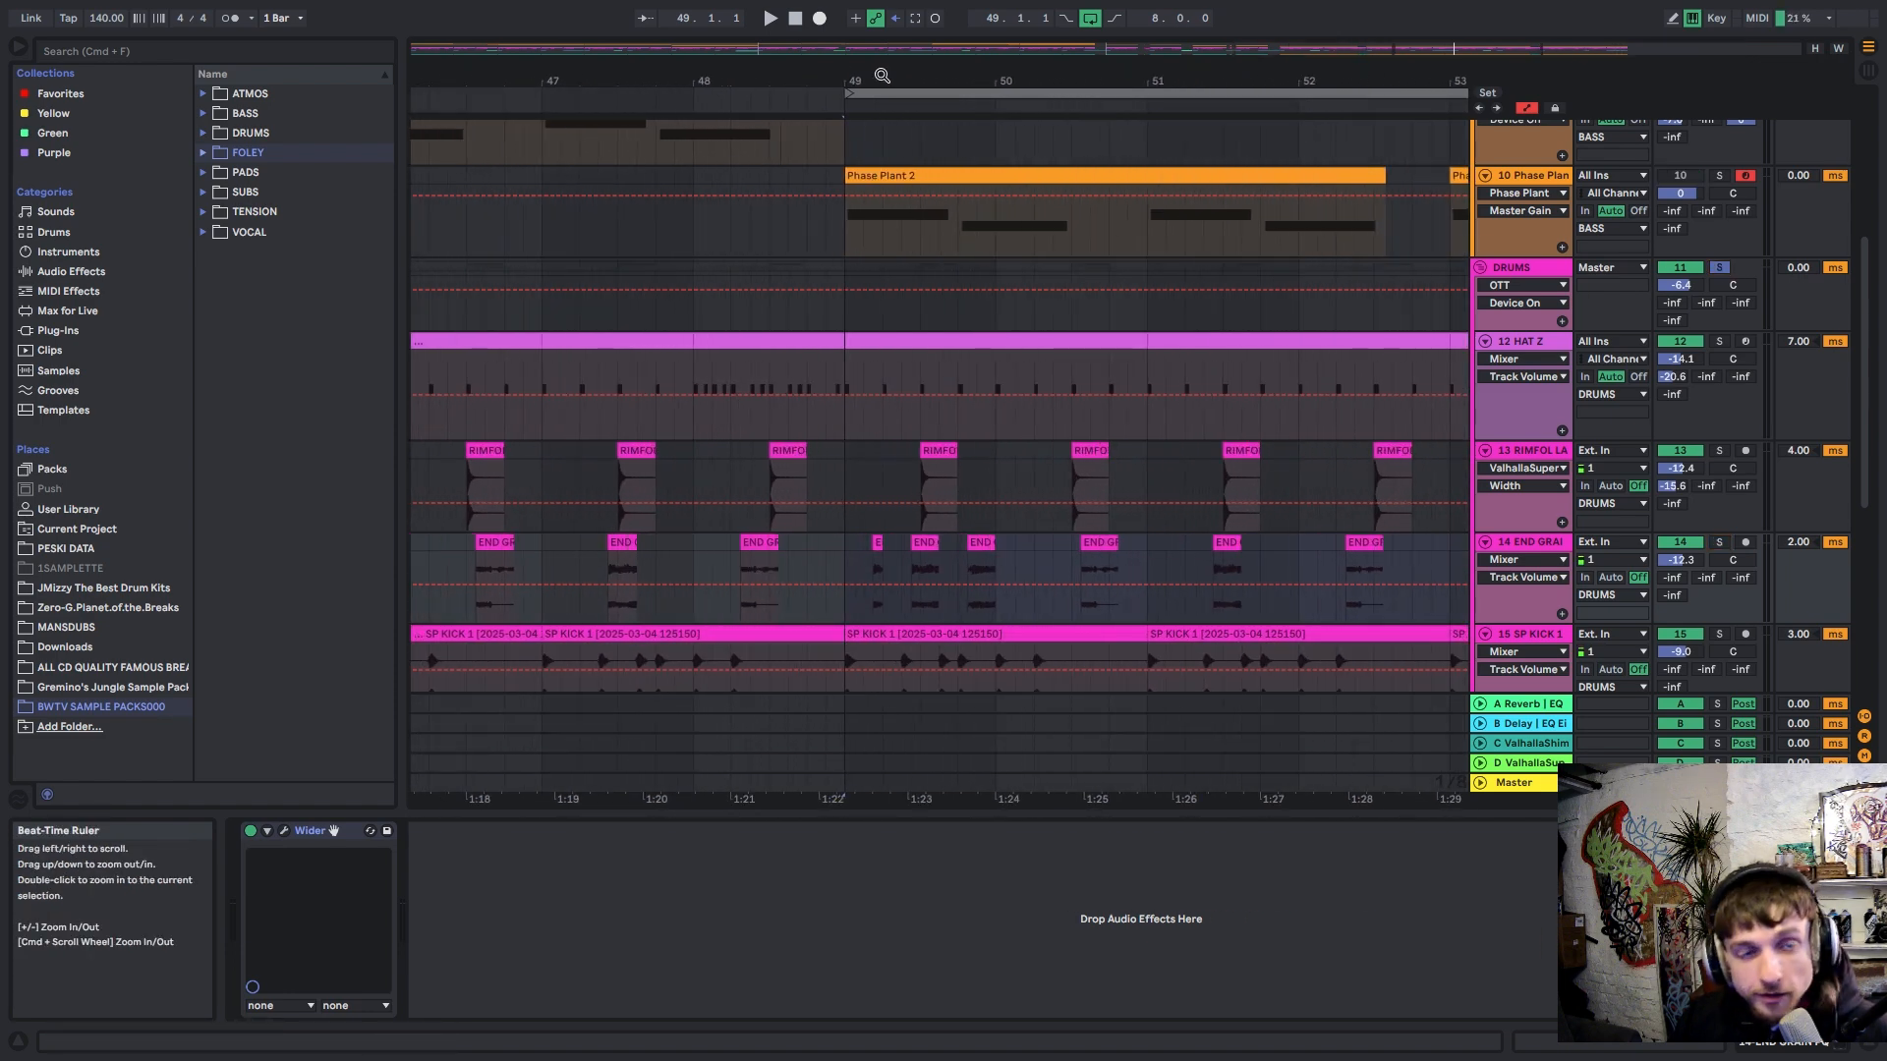
pyautogui.doubleClick(915, 571)
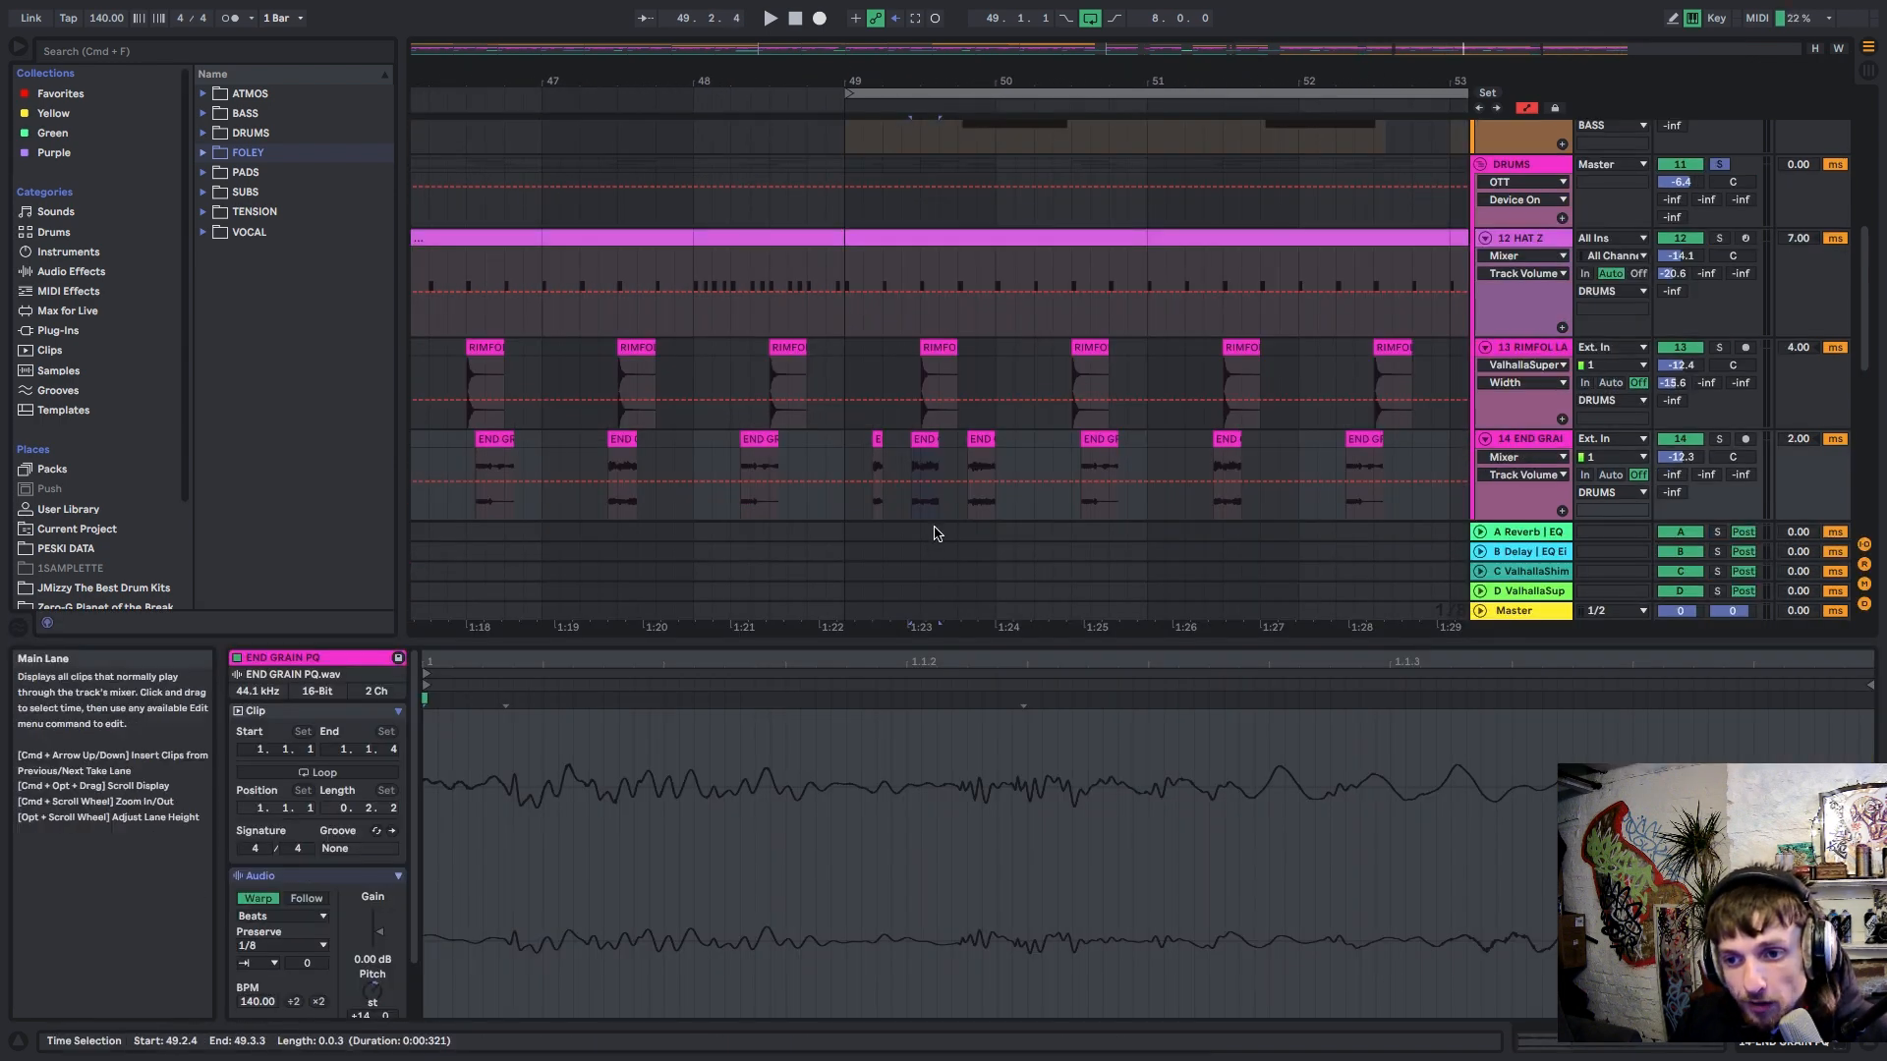
pyautogui.scroll(-1, 389, 992)
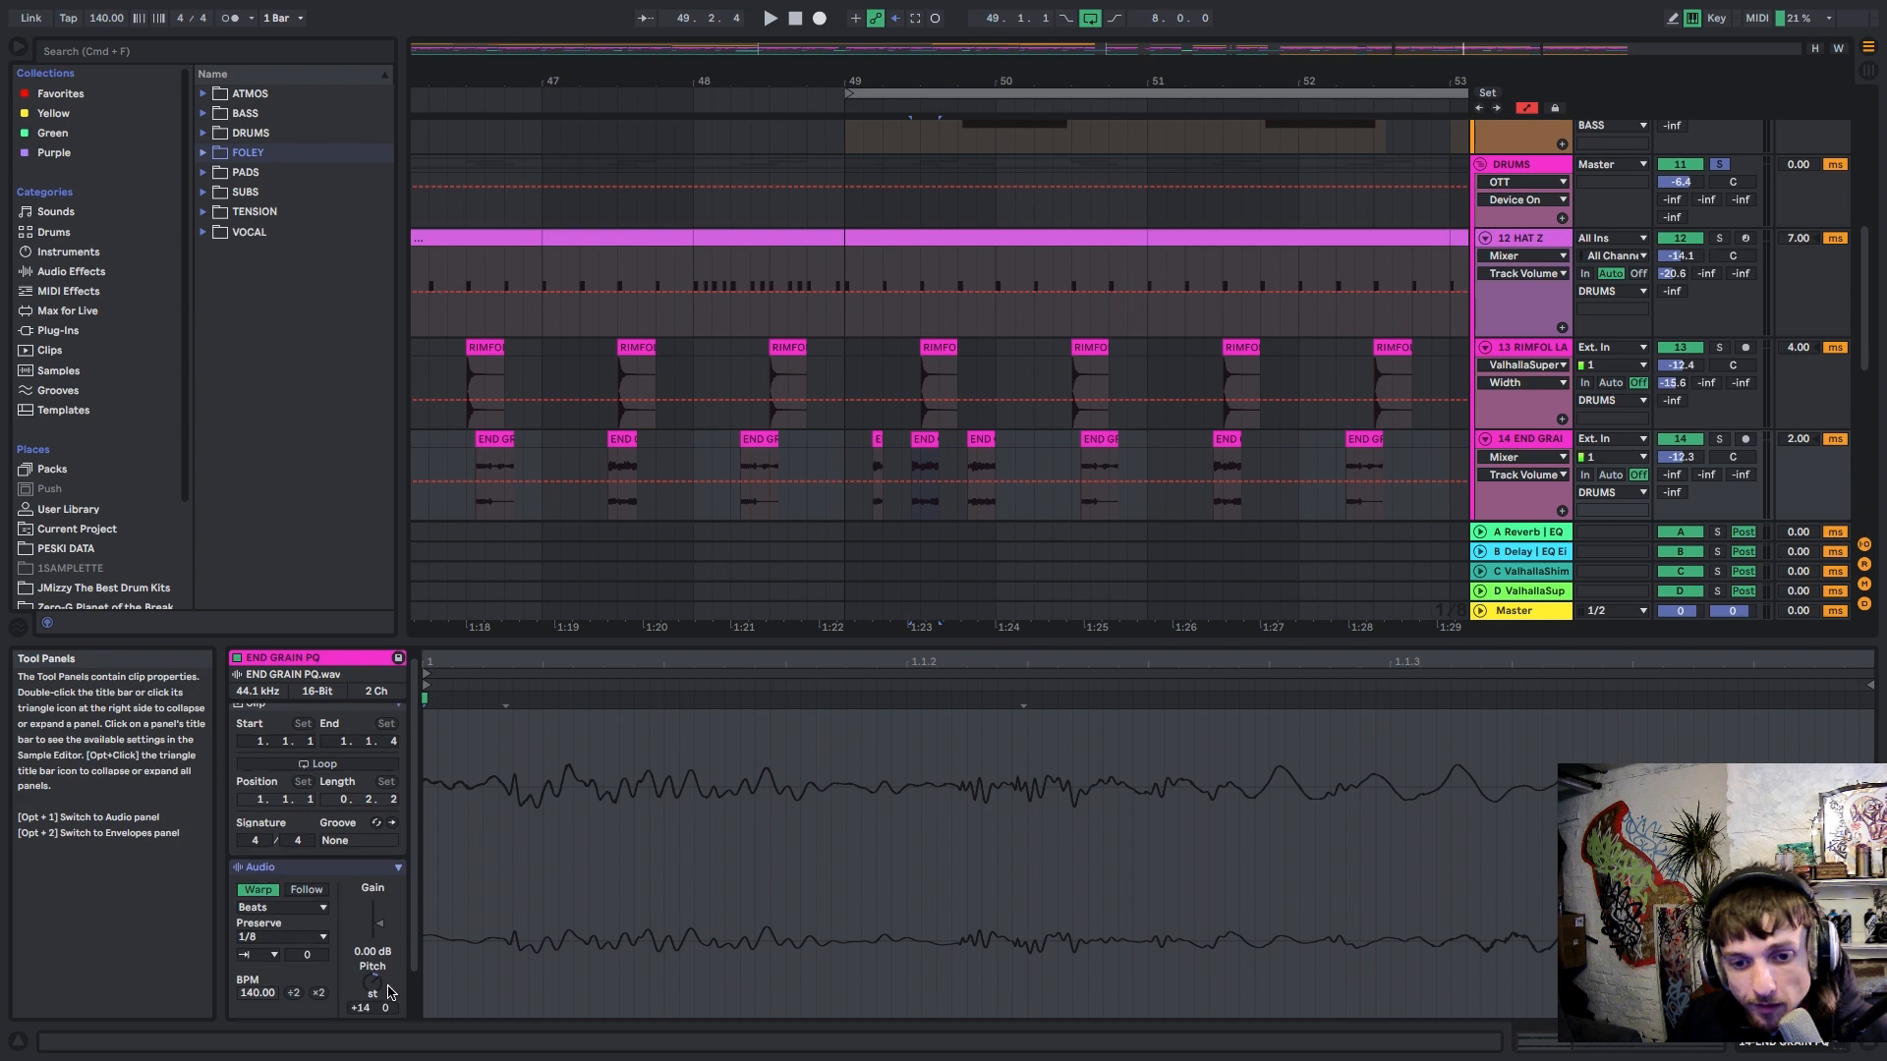
pyautogui.click(270, 955)
pyautogui.click(269, 968)
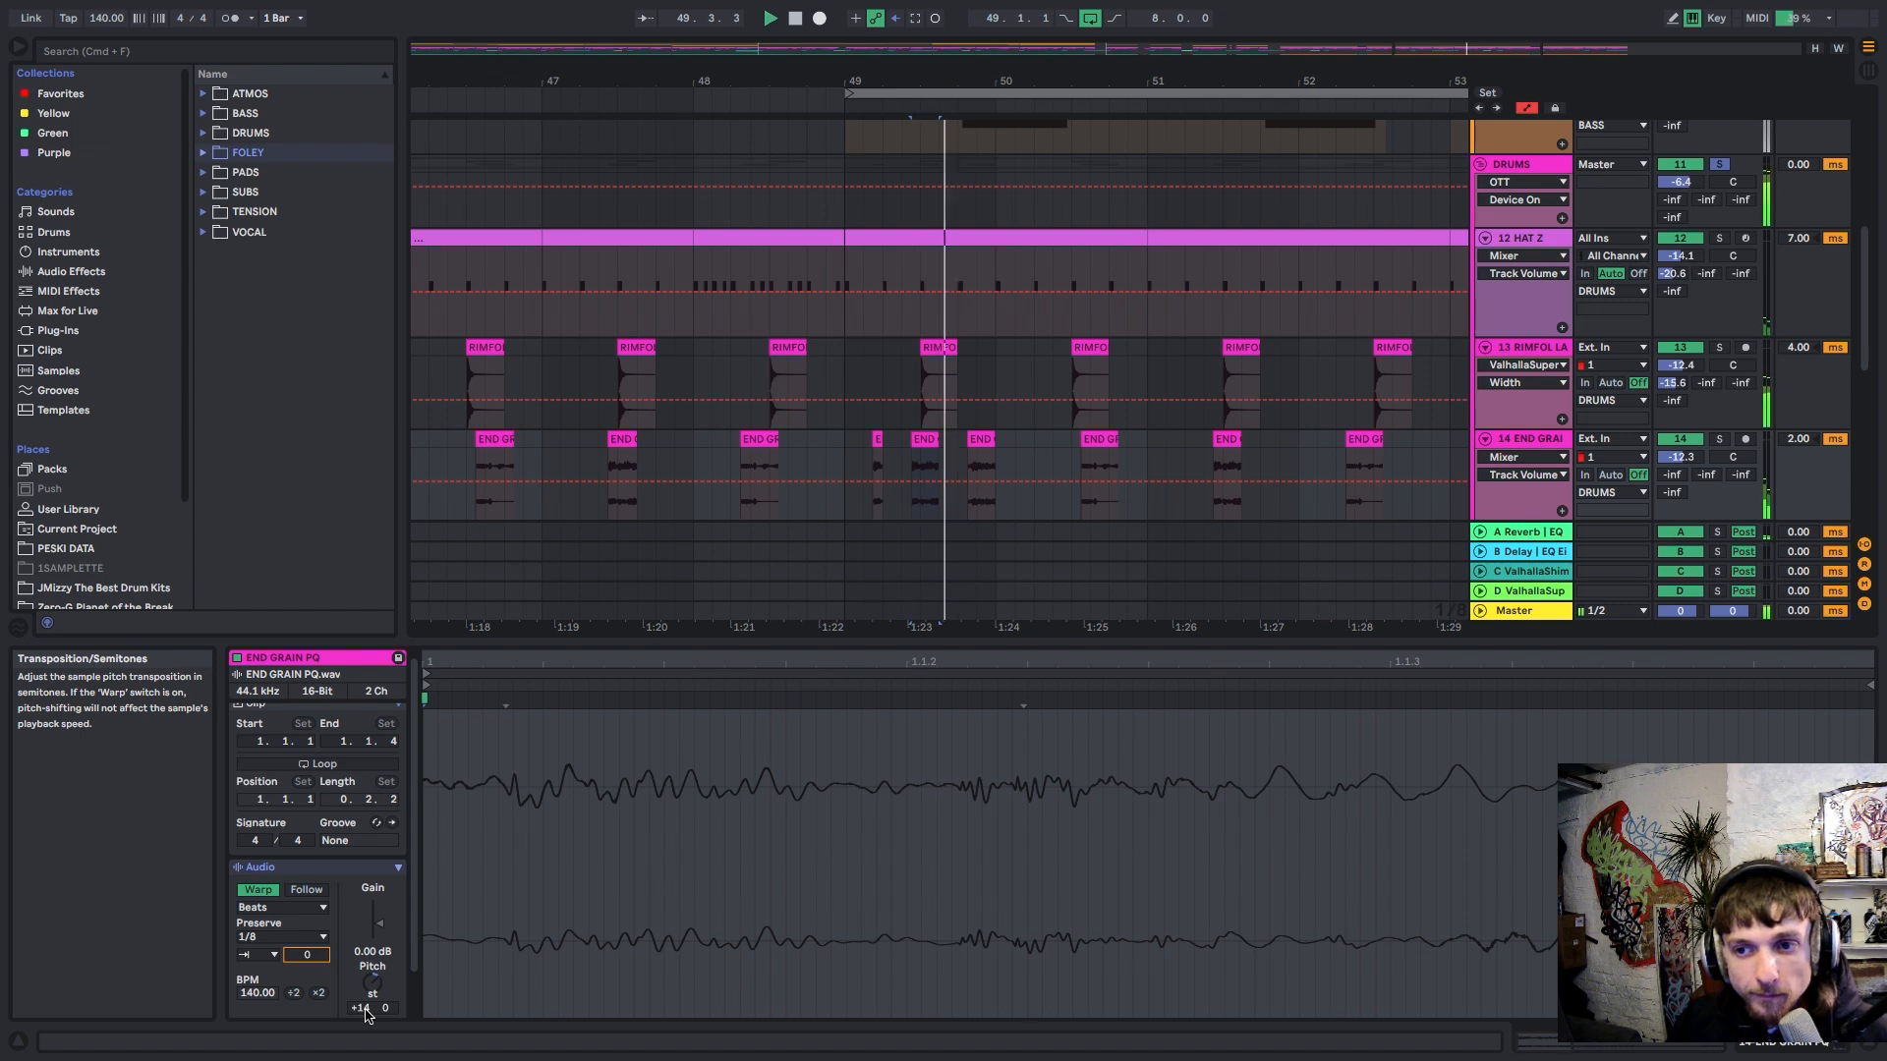
# Step: Play the soloed drums from bar 49 and raise the END GRAIN track volume to -1.4 dB
pyautogui.click(834, 447)
pyautogui.press('space')
pyautogui.moveTo(1681, 457)
pyautogui.mouseDown()
pyautogui.moveTo(1680, 398)
pyautogui.moveTo(1680, 463)
pyautogui.mouseUp()
# Step: Move the last END GRAIN clip in bar 49 into bar 50, just before the next clip, and transpose it to +18 semitones
pyautogui.moveTo(984, 430); pyautogui.dragTo(1066, 444)
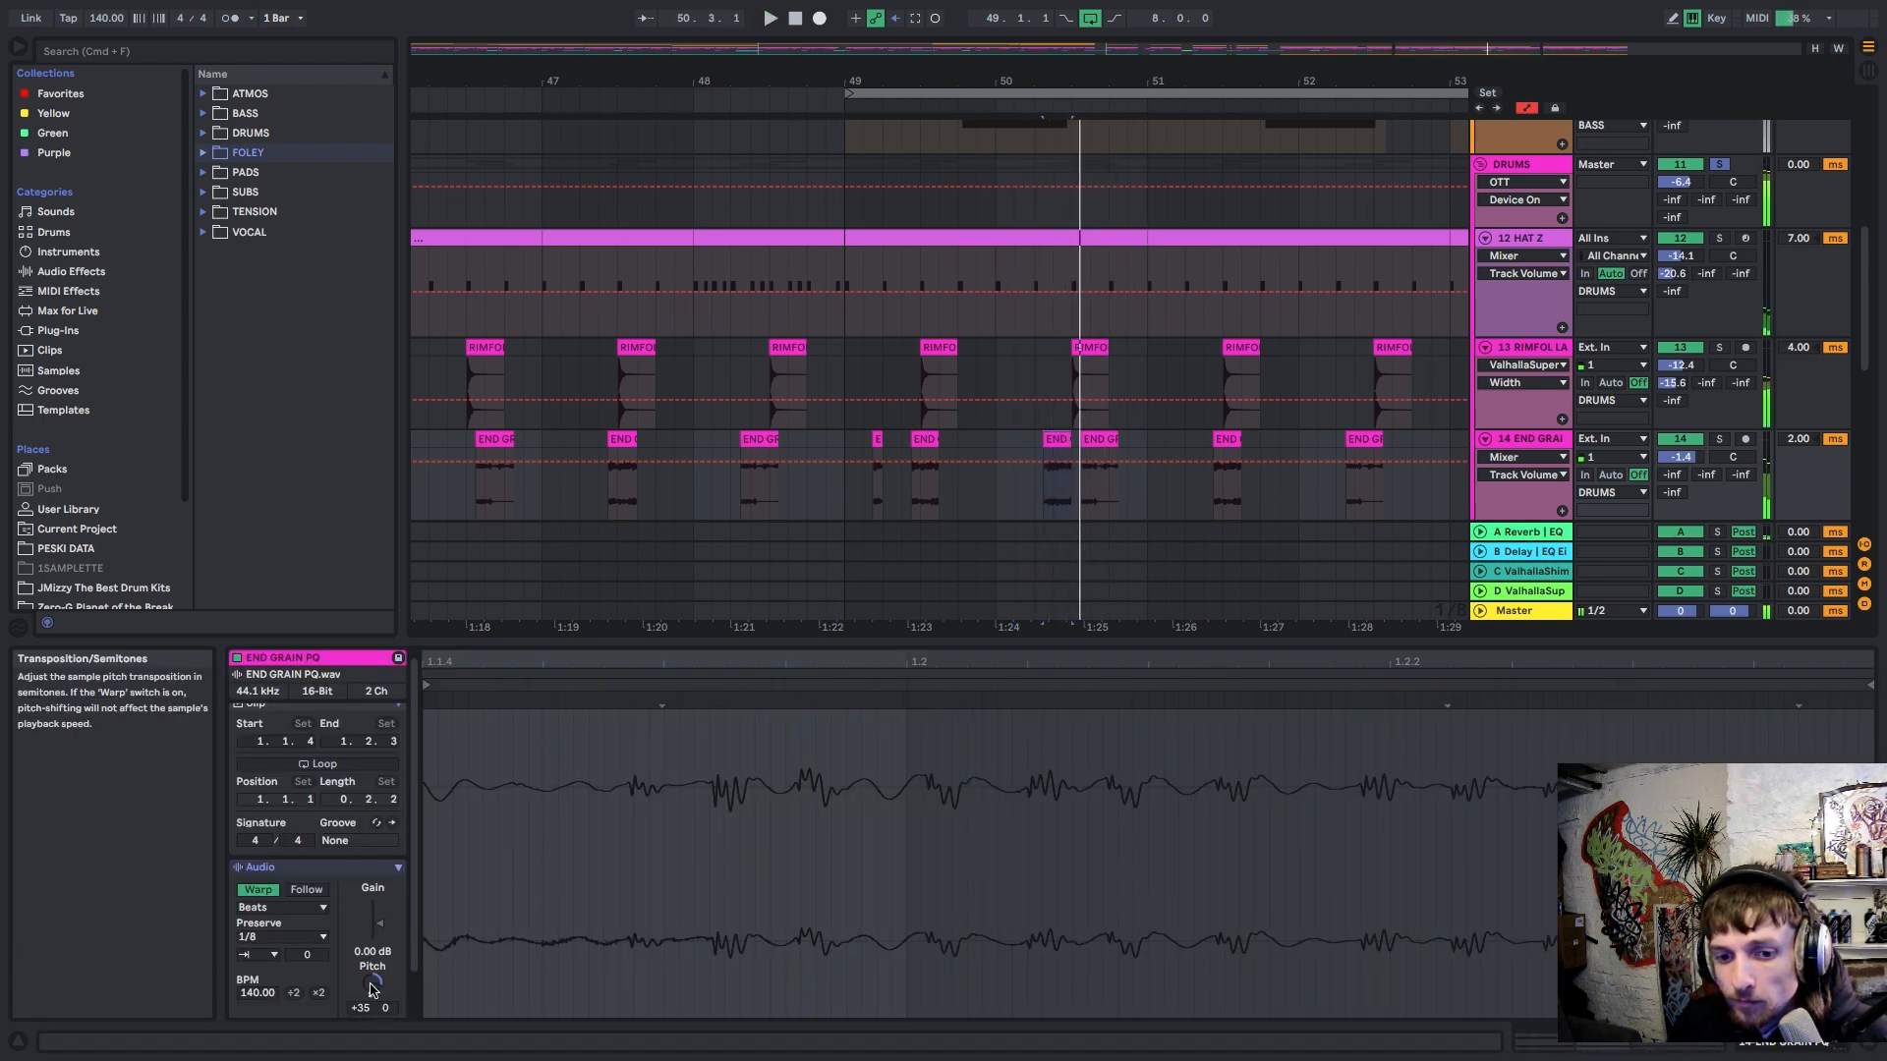
pyautogui.moveTo(373, 983); pyautogui.dragTo(373, 977)
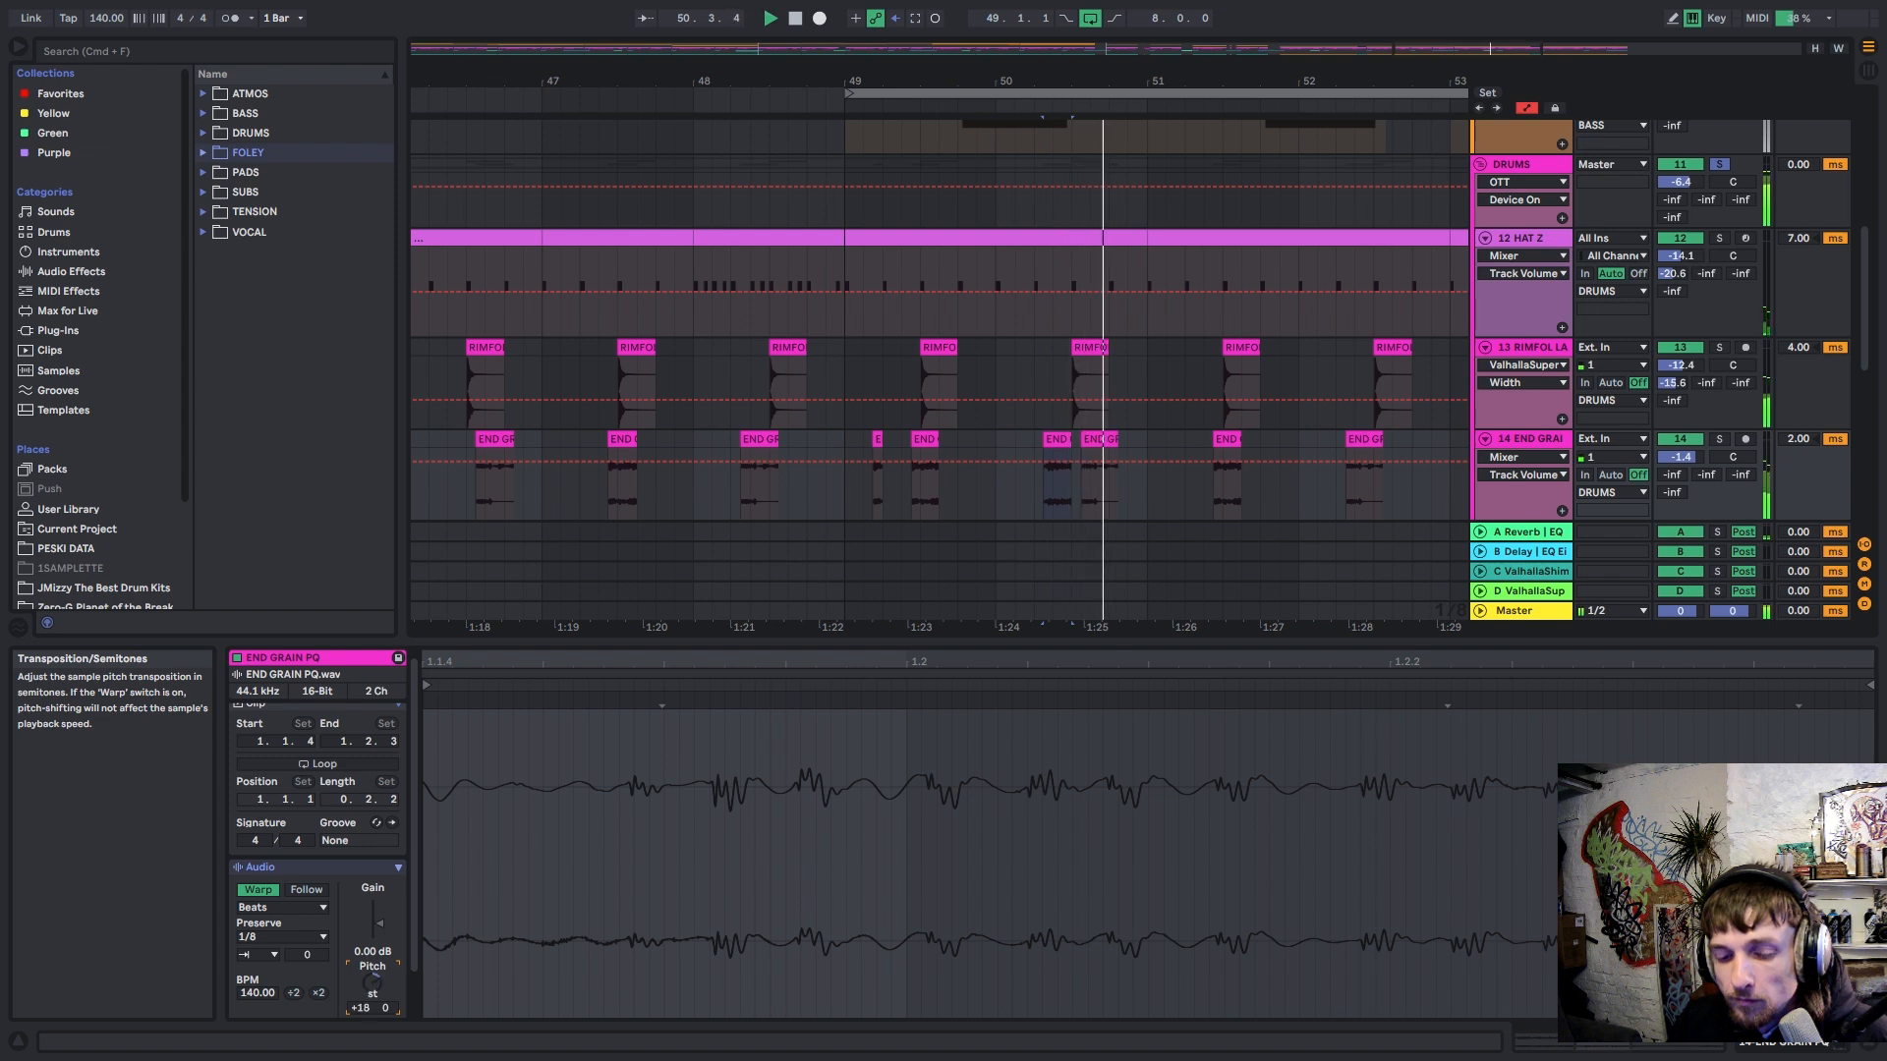
# Step: Set the END GRAIN track's A-Reverb send to -10.3 dB and audition the drums from around bar 49
pyautogui.click(838, 380)
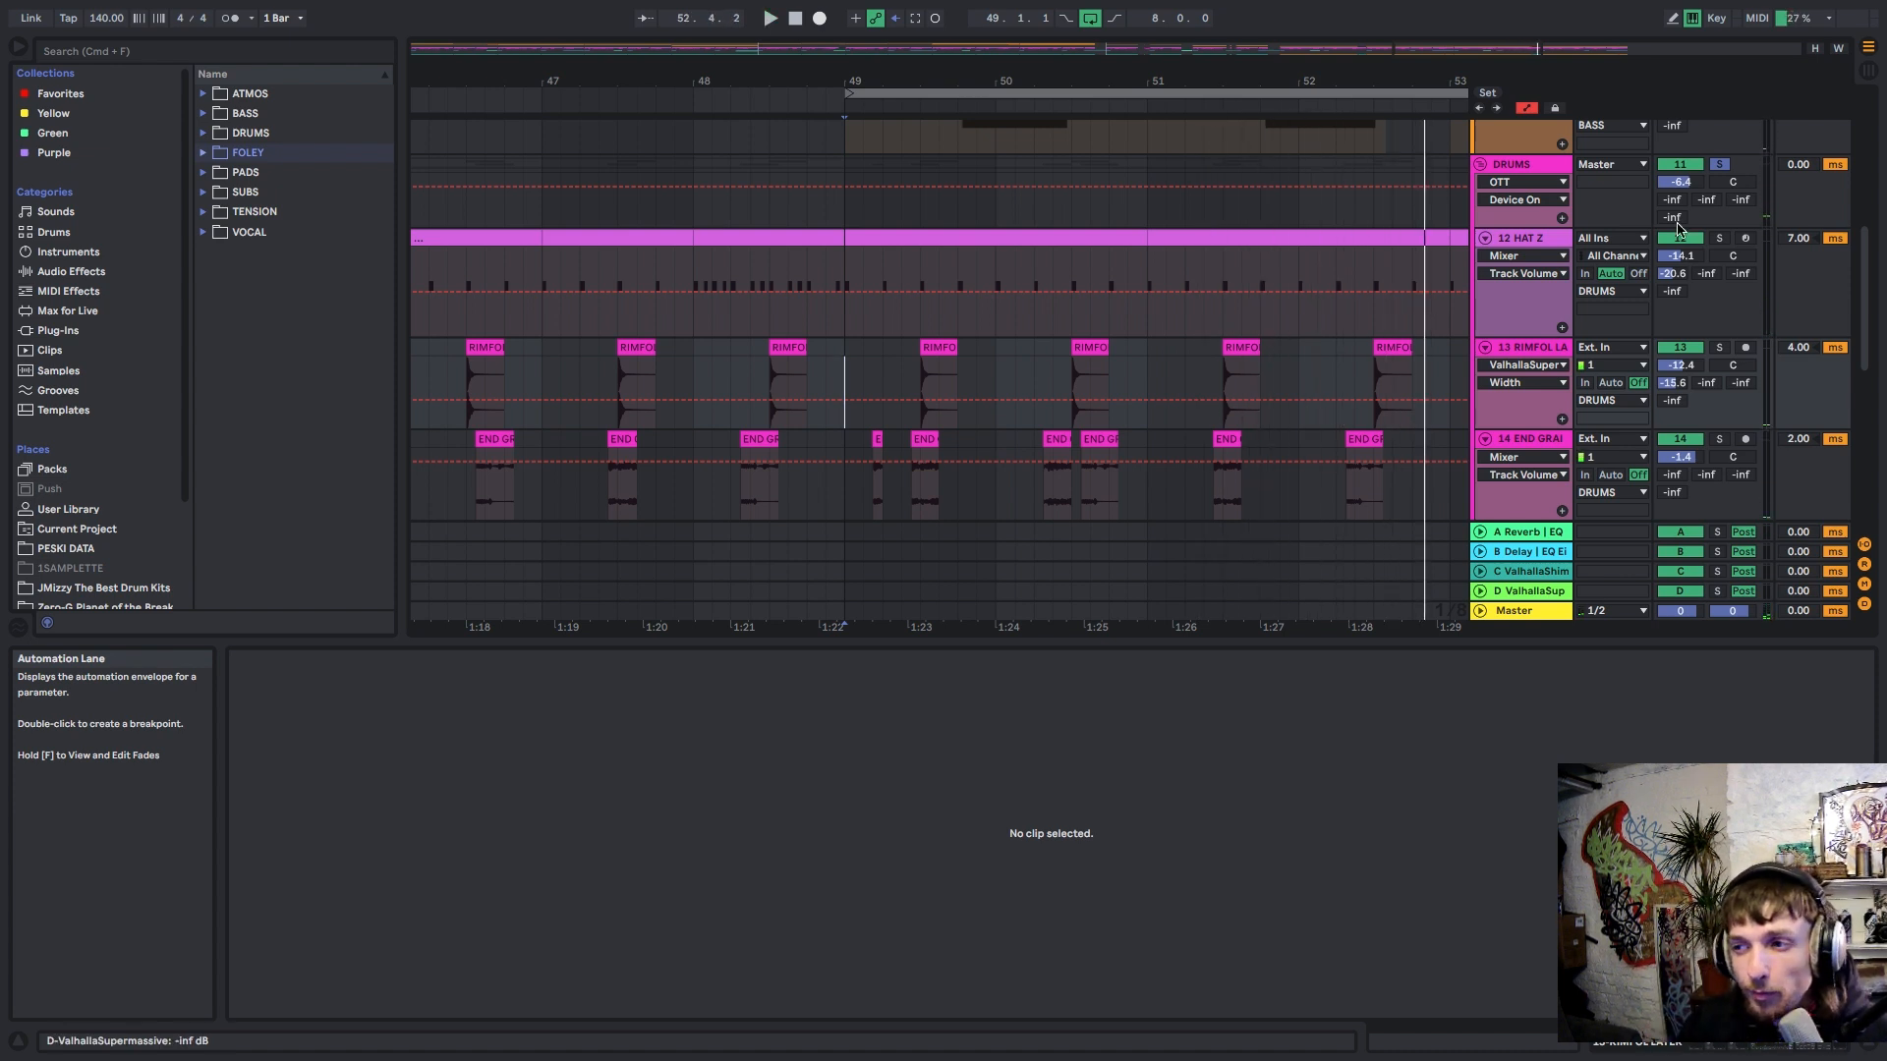
pyautogui.click(1674, 475)
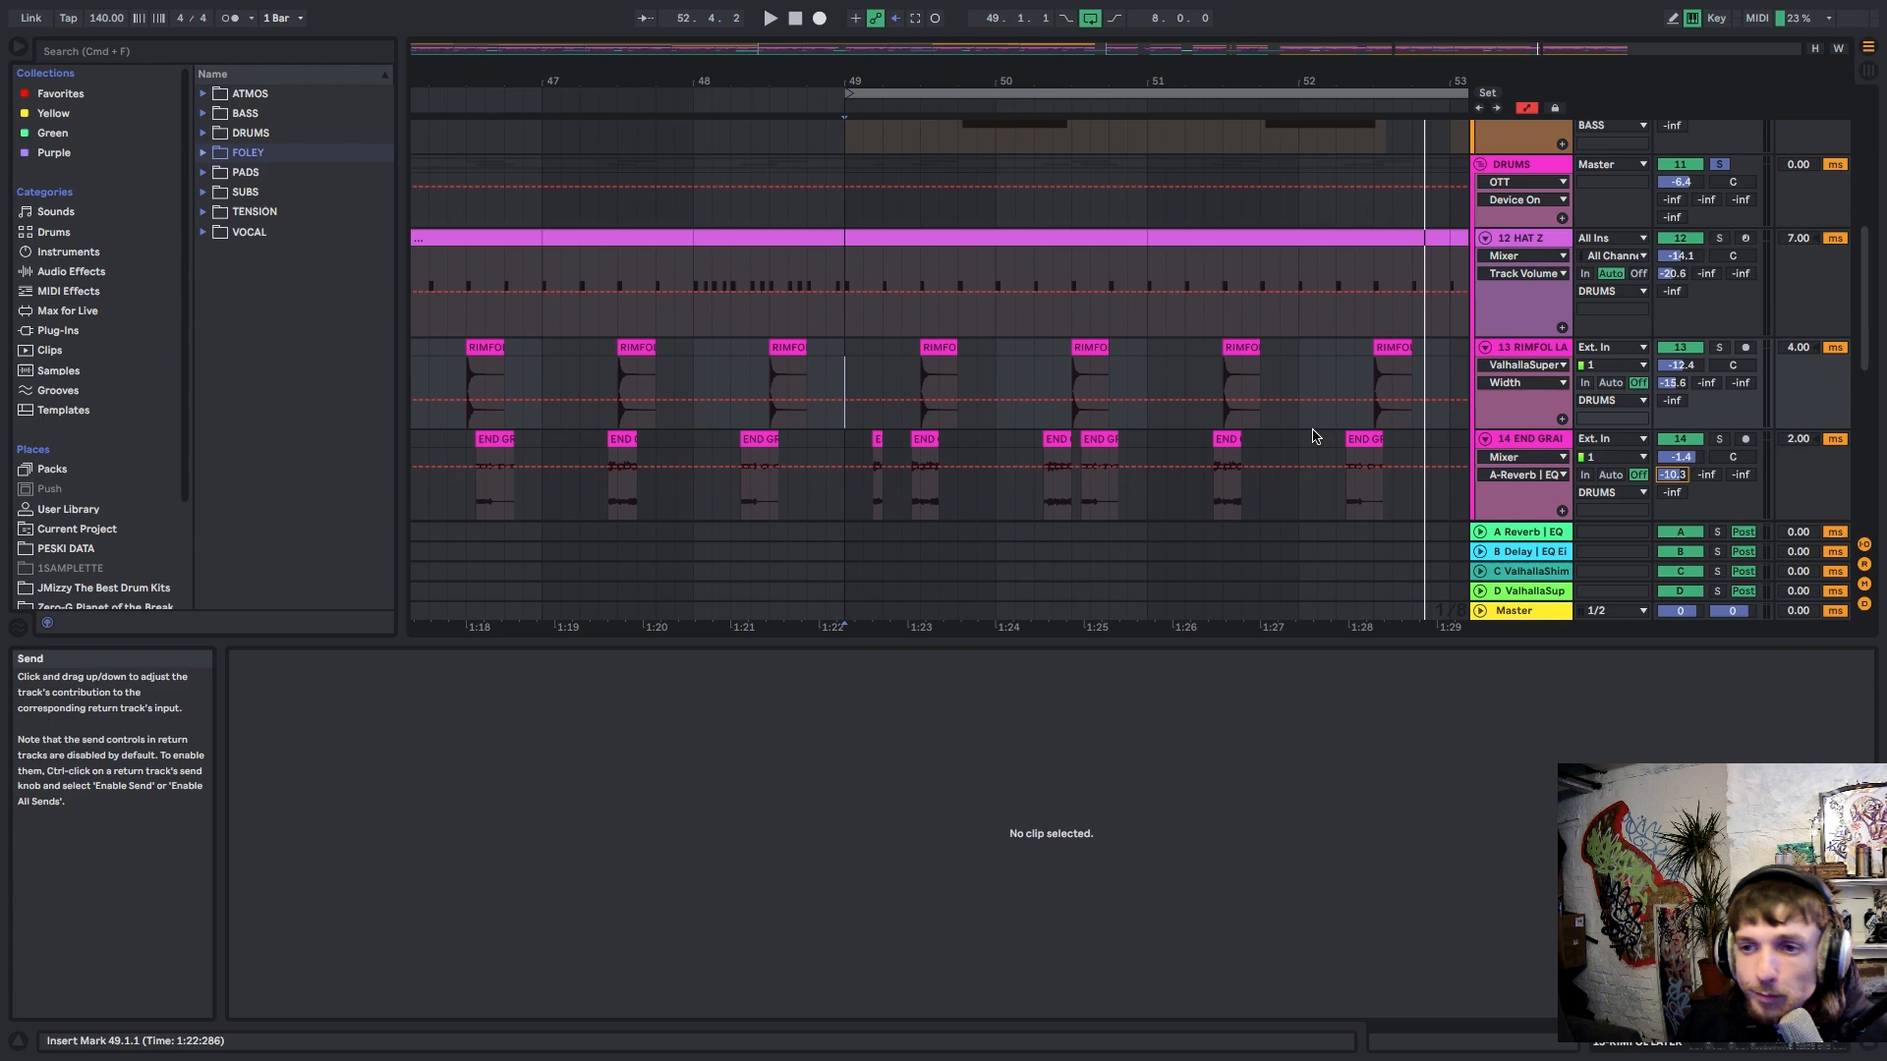
pyautogui.click(919, 434)
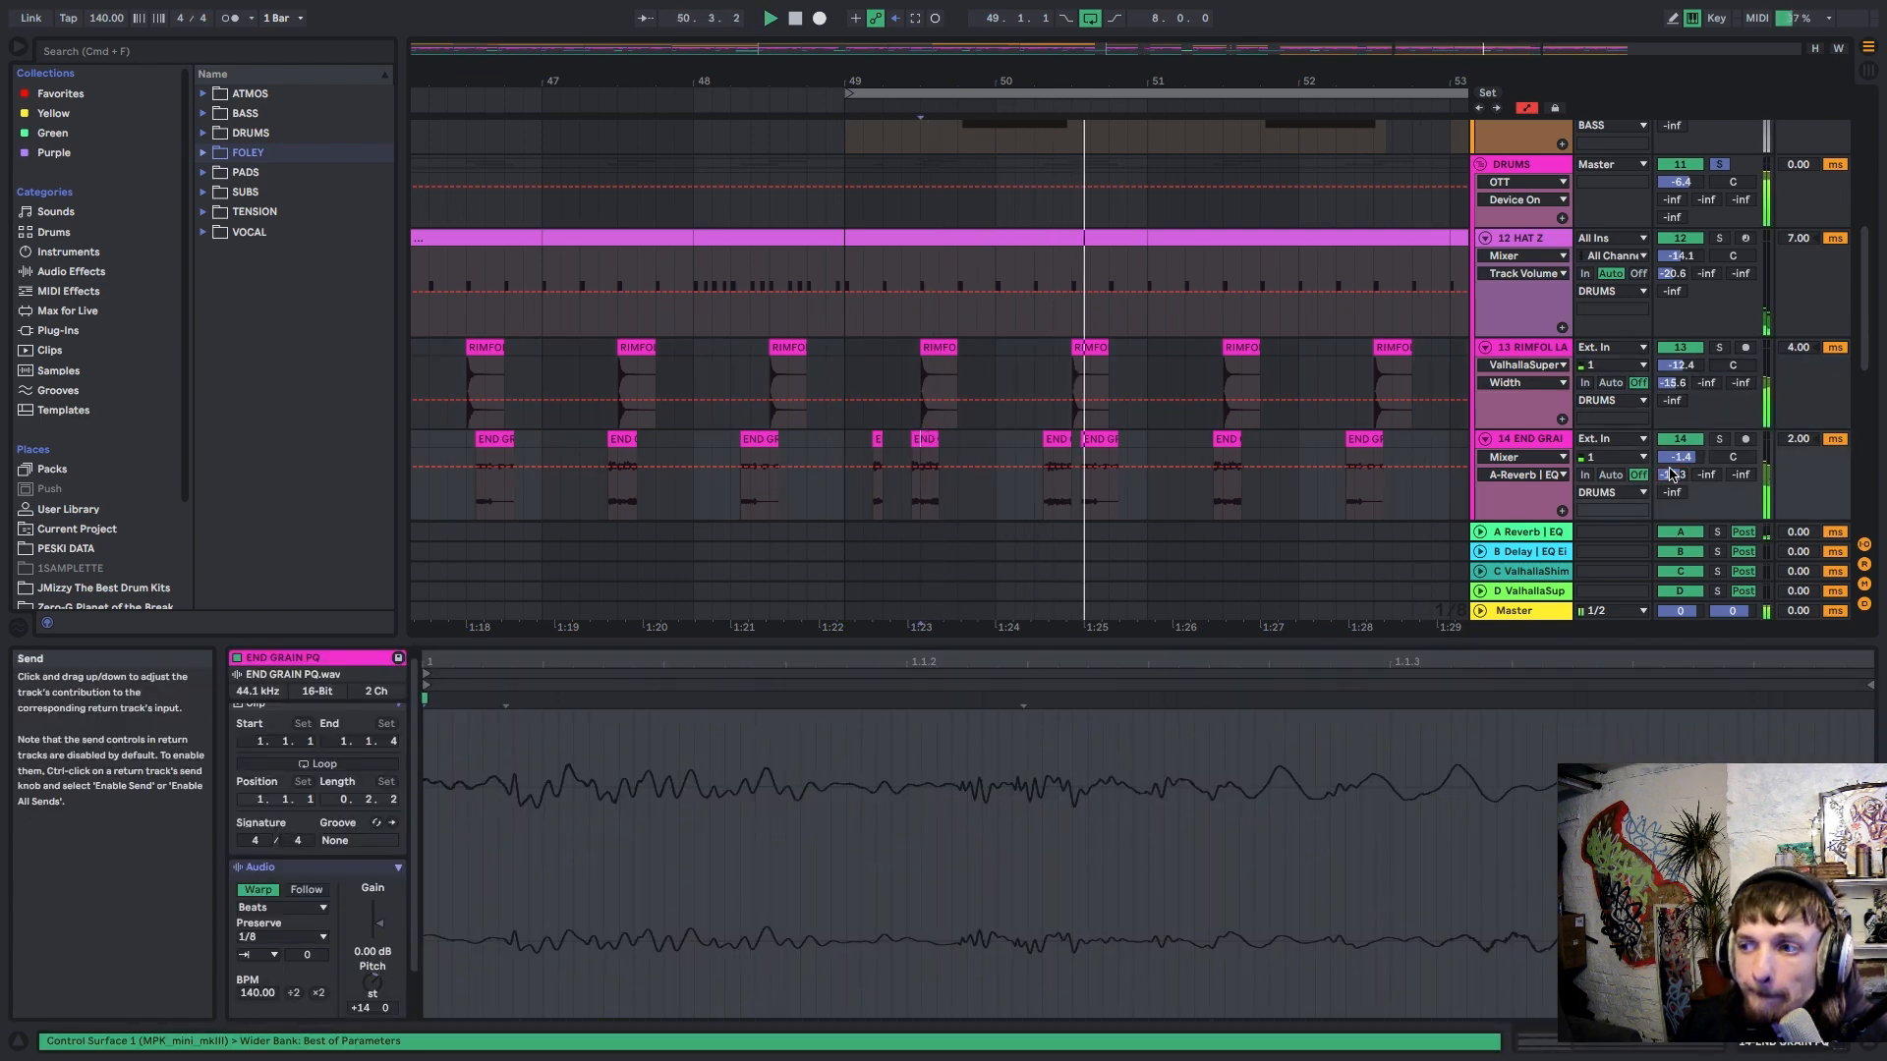
# Step: Open the Wider plug-in on the END GRAIN track and lower its Low Bypass to about 90 Hz during playback
pyautogui.click(1548, 439)
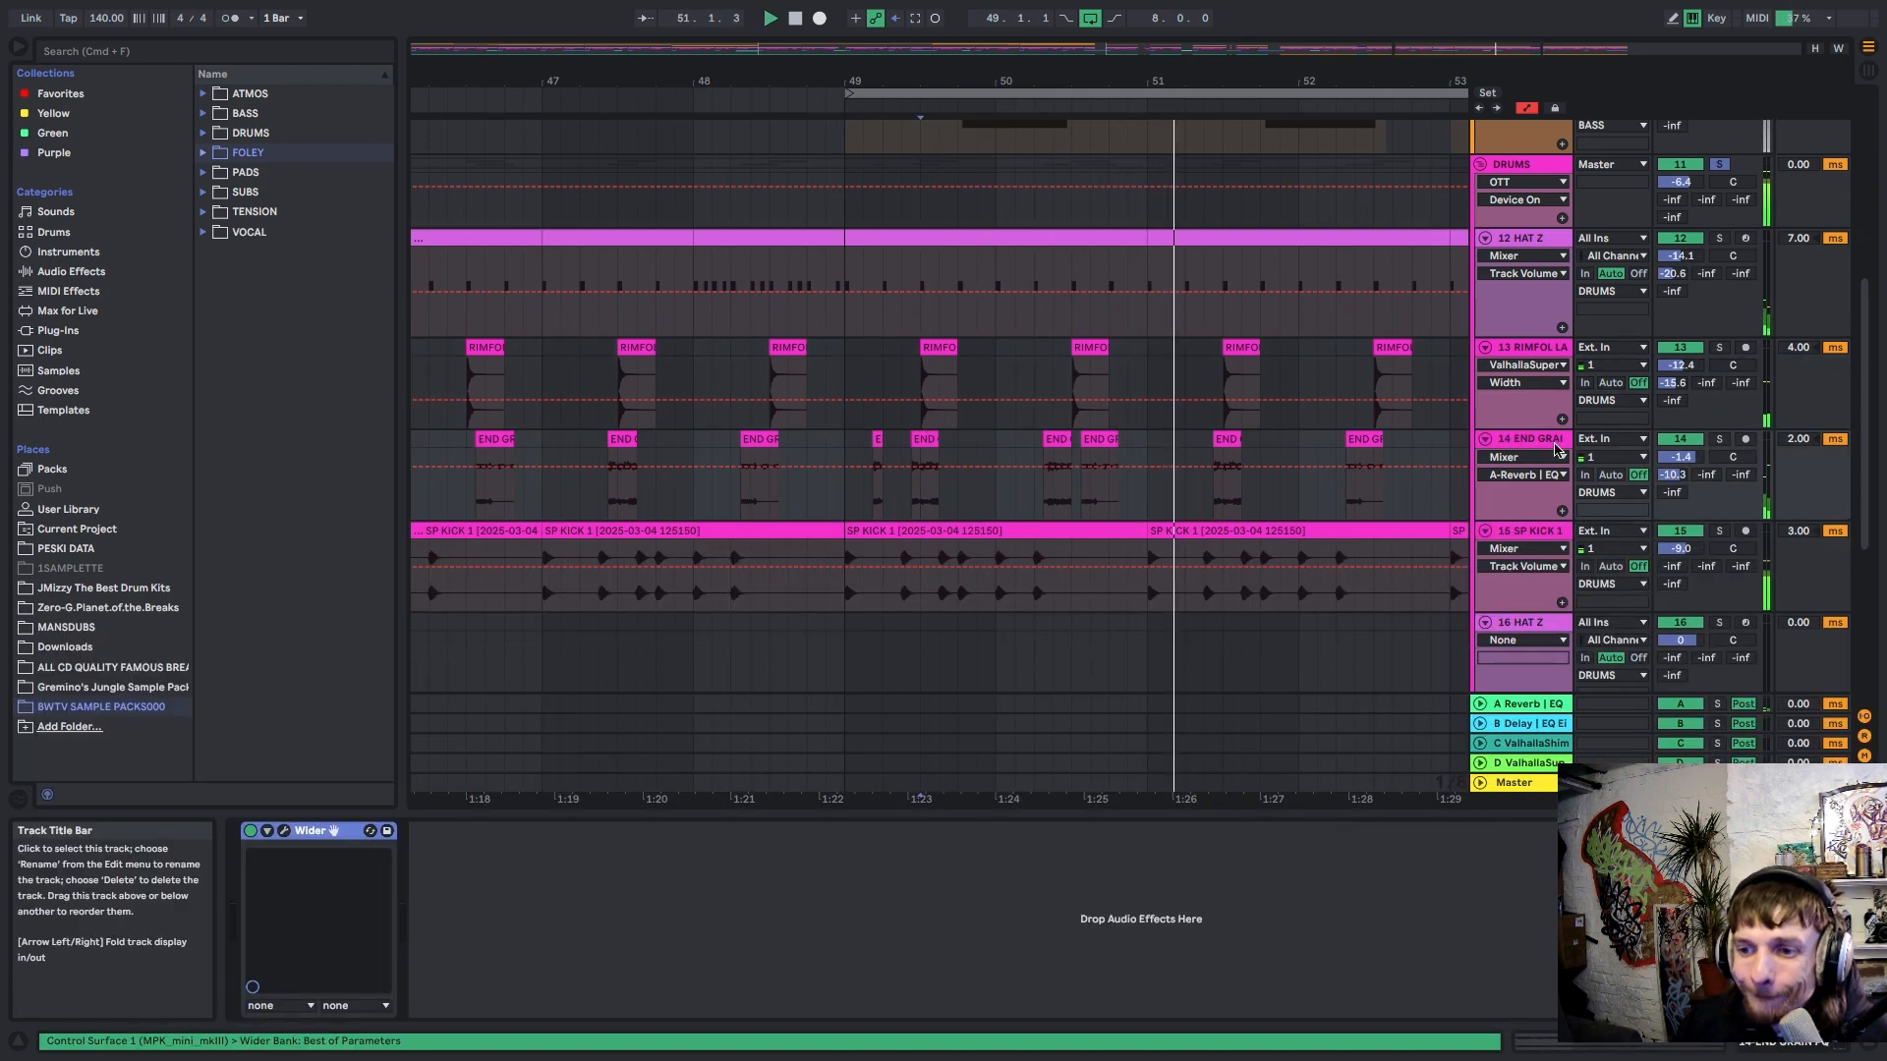
pyautogui.click(283, 833)
pyautogui.press('space')
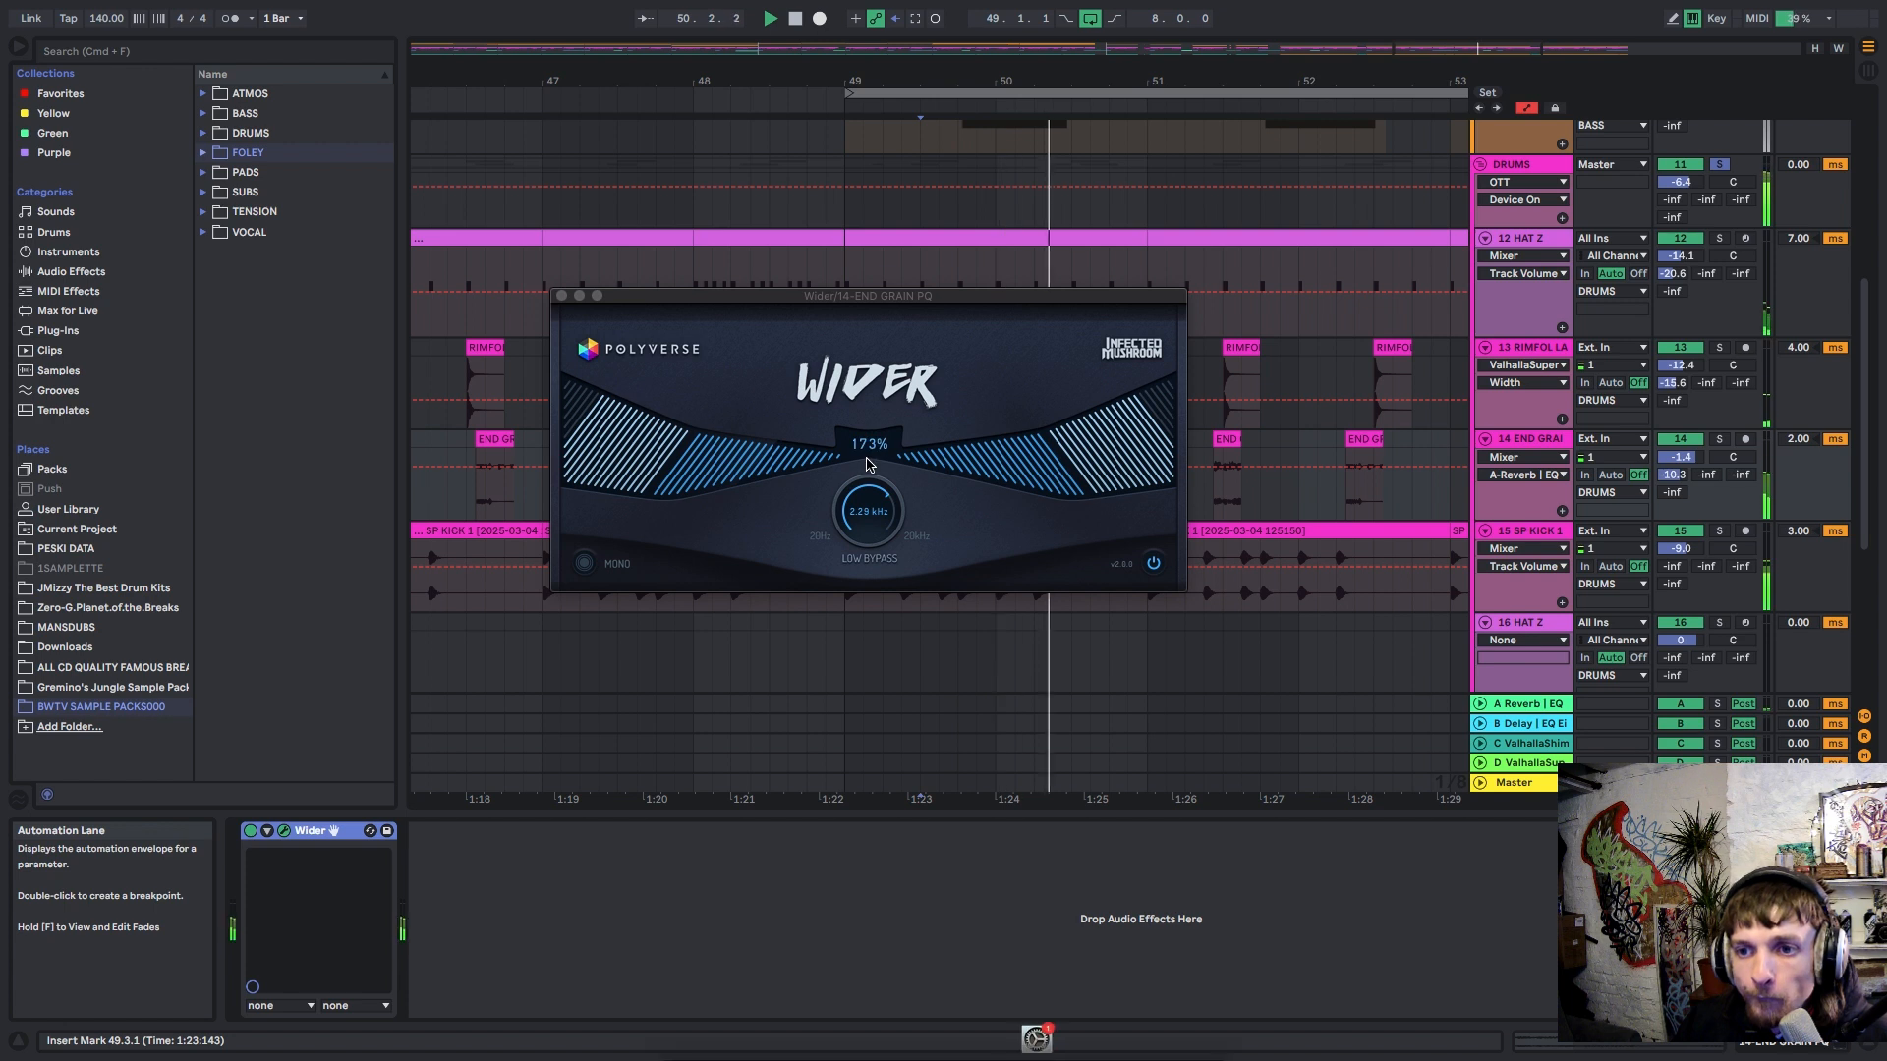
pyautogui.moveTo(867, 510)
pyautogui.mouseDown()
pyautogui.moveTo(841, 588)
pyautogui.moveTo(854, 489)
pyautogui.moveTo(840, 511)
pyautogui.mouseUp()
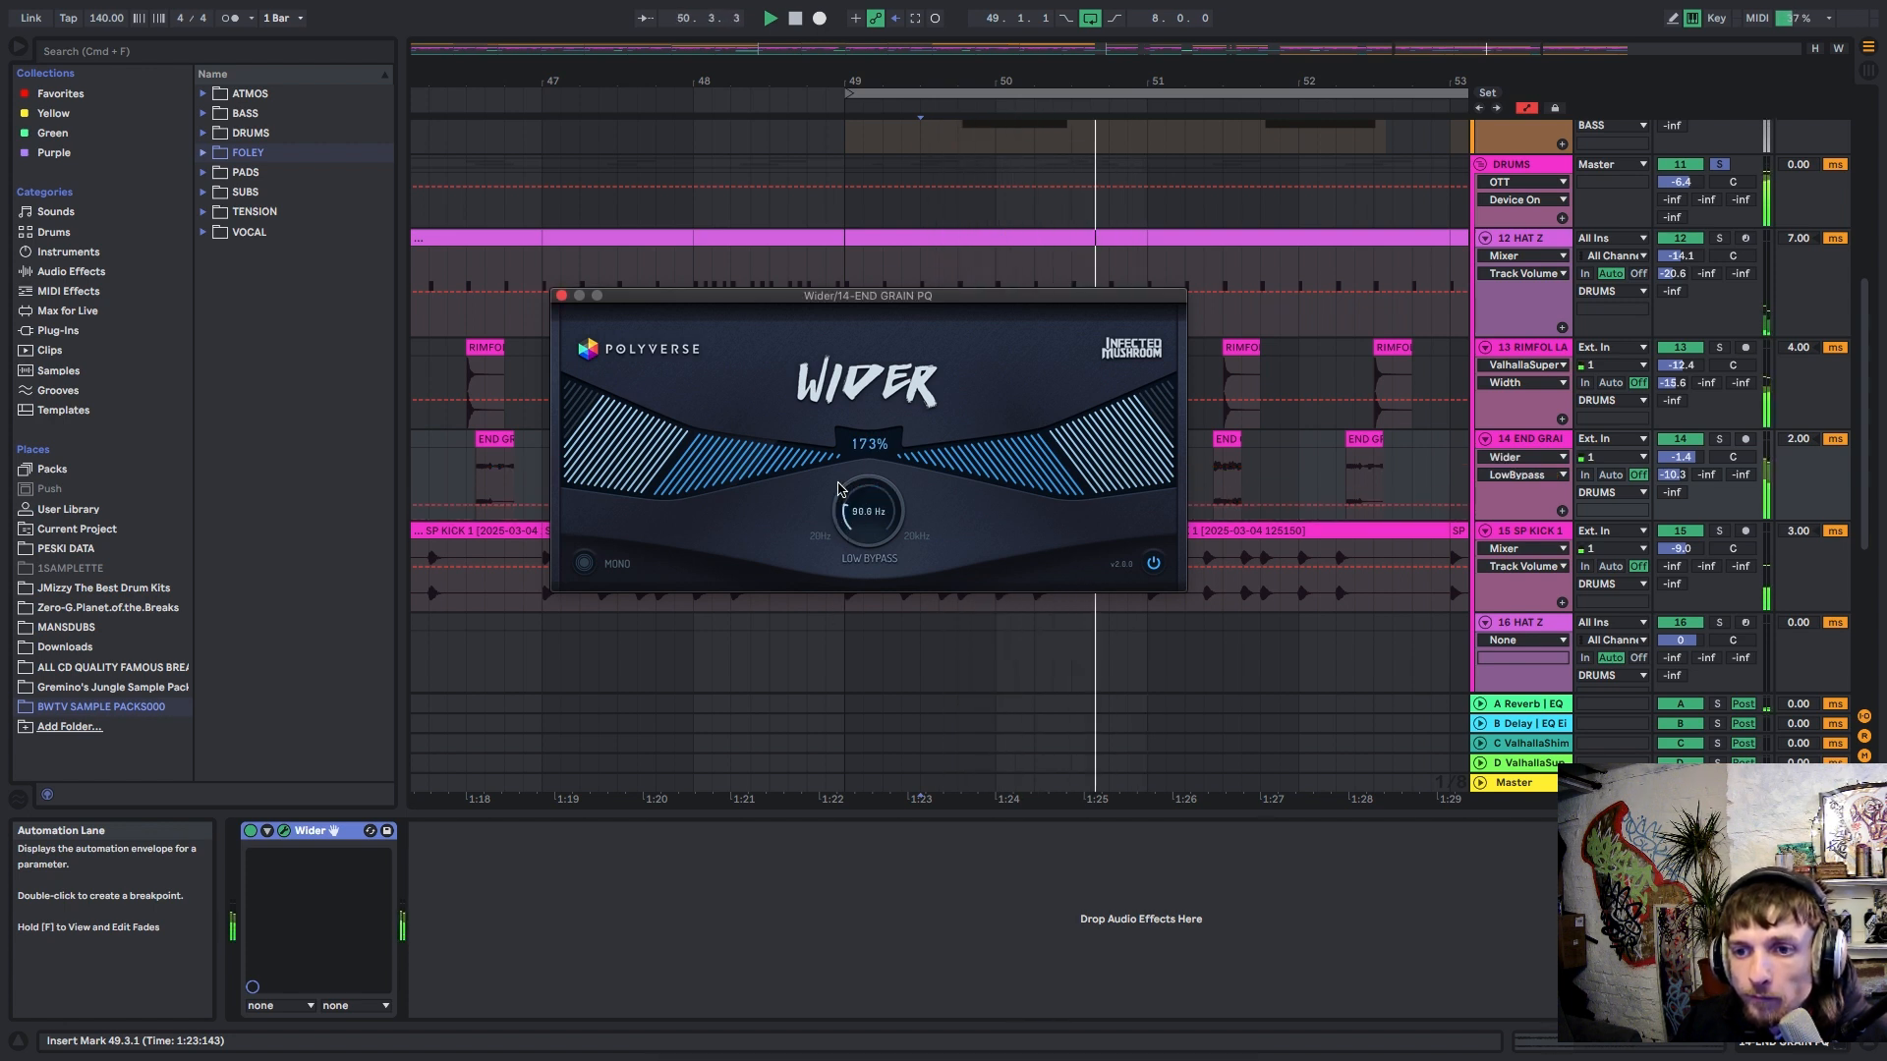